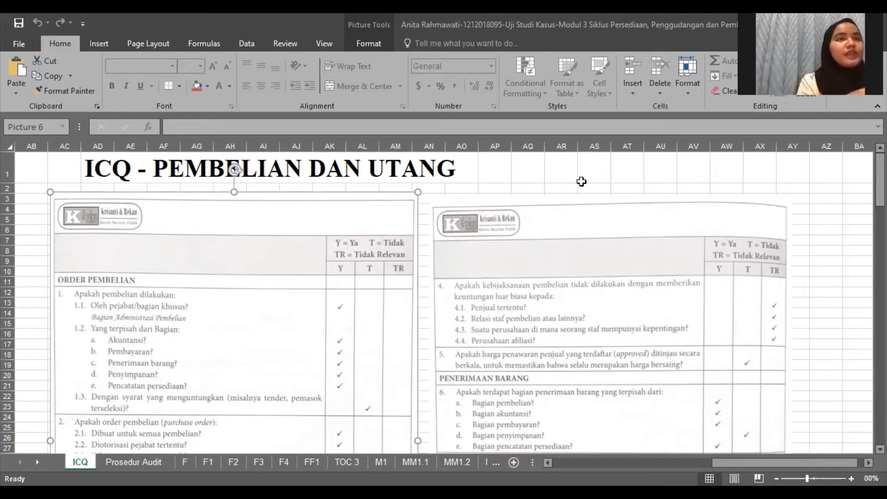
Step: Examine the ICQ - PERSEDIAAN questionnaire at the start of the ICQ sheet, including its client and schedule block
left_click(581, 182)
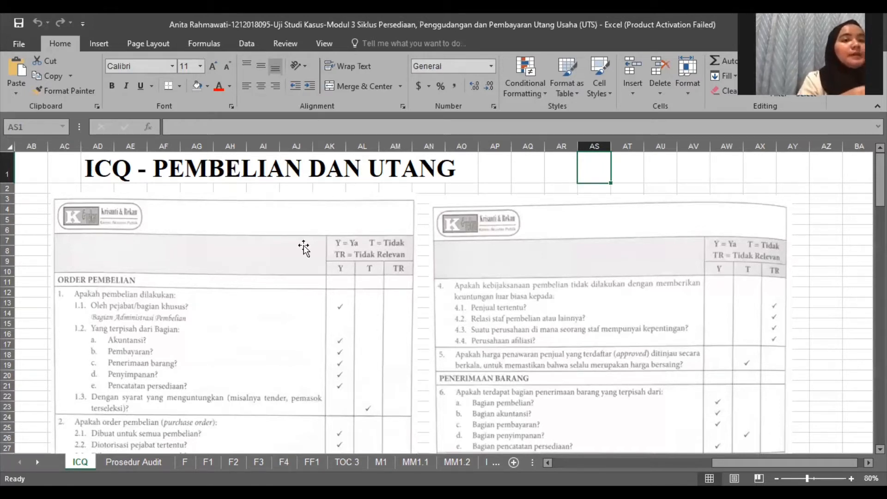
left_click(41, 176)
key("Left")
key("Left")
key("Left")
key("Left")
key("Left")
key("Left")
key("Left")
key("Left")
key("Left")
key("Left")
key("Left")
key("Left")
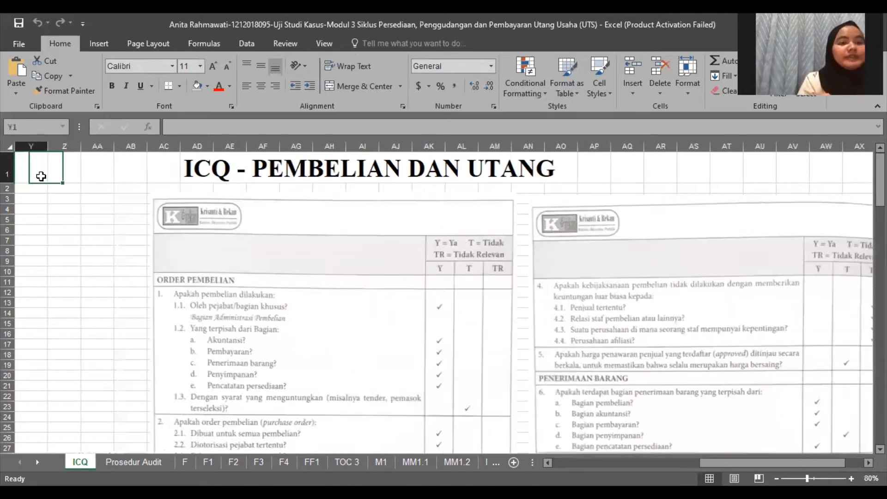
key("Left")
key("Left")
key("Left")
key("Left")
key("Left")
key("Left")
key("Left")
key("Left")
key("Left")
key("Left")
key("Left")
key("Left")
key("Left")
key("Left")
key("Left")
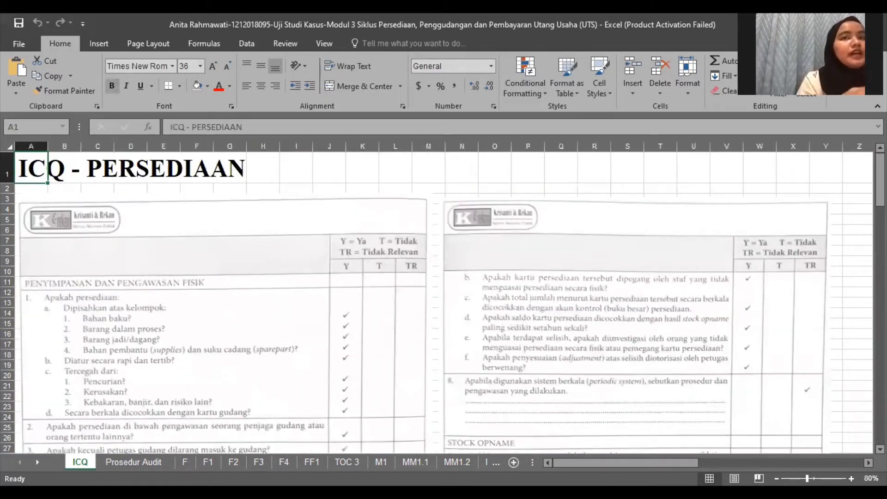
left_click_drag(880, 179, 880, 237)
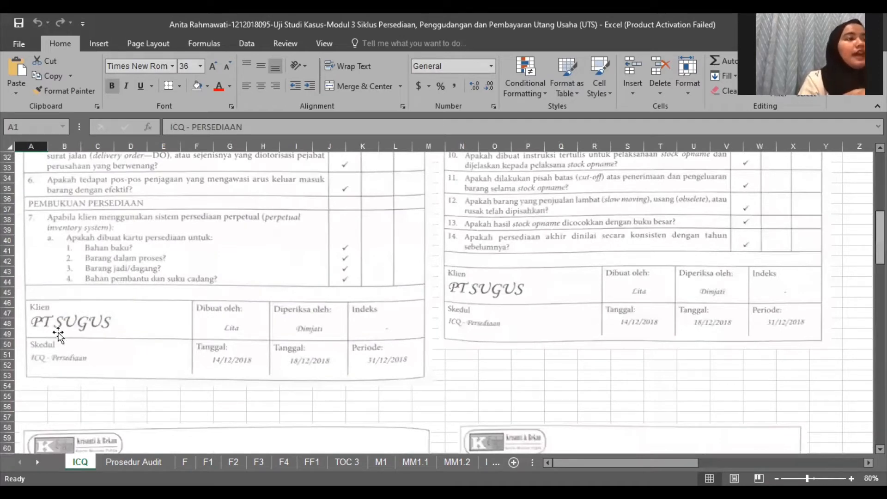
scroll(58, 333, "up", 10)
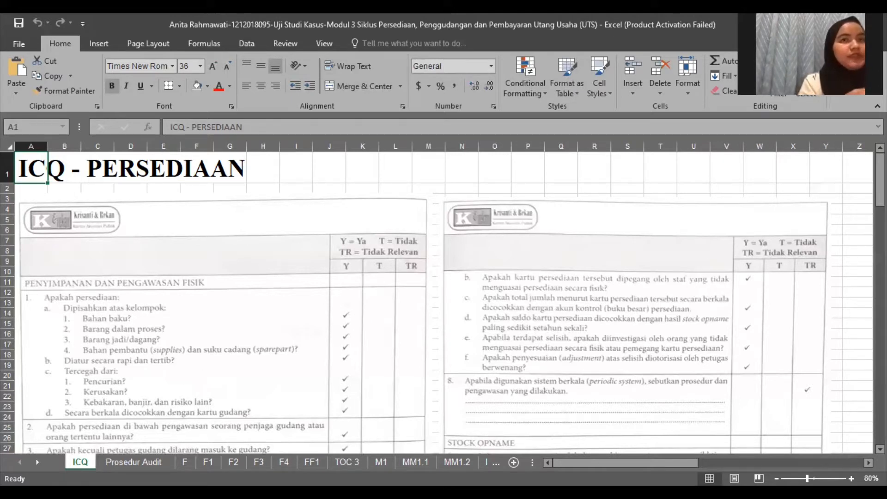
Step: Examine the ICQ - PEMBELIAN DAN UTANG questionnaire on the ICQ sheet, including its purchase order and goods receipt questions
left_click(859, 218)
key("Right")
key("Right")
key("Right")
key("Right")
key("Right")
key("Right")
key("Right")
key("Right")
key("Right")
key("Right")
key("Right")
key("Right")
key("Right")
key("Right")
key("Right")
key("Right")
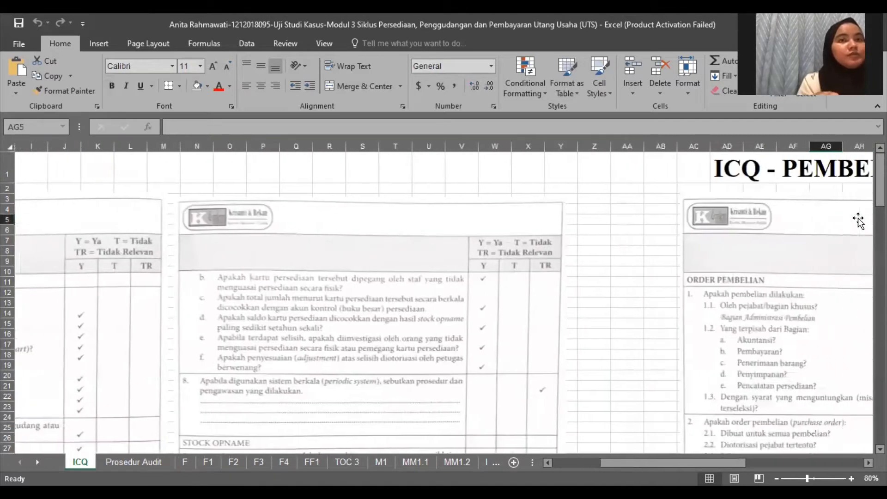
key("Right")
key("Right")
key("Right")
key("Right")
key("Right")
key("Right")
key("Right")
key("Right")
key("Right")
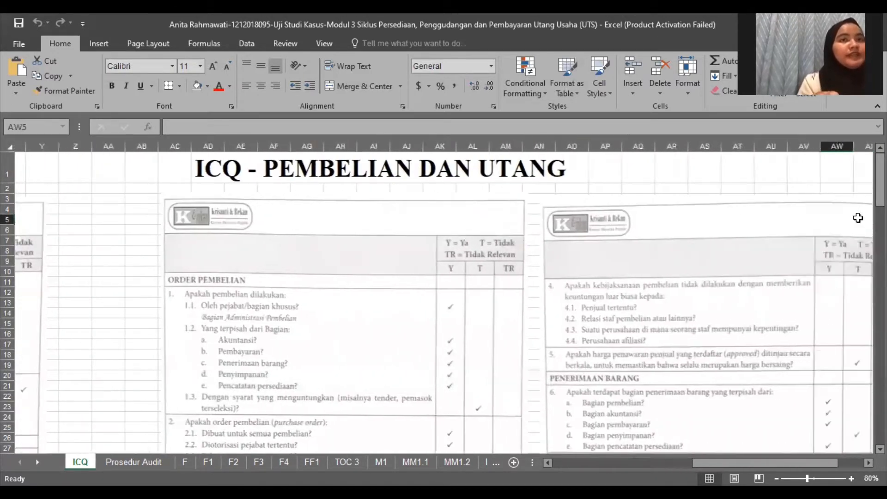
left_click_drag(880, 180, 880, 206)
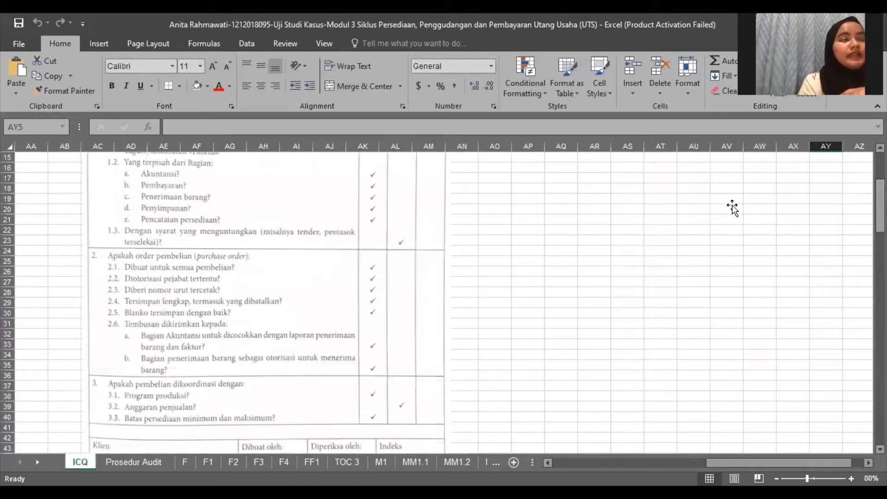
scroll(375, 284, "up", 5)
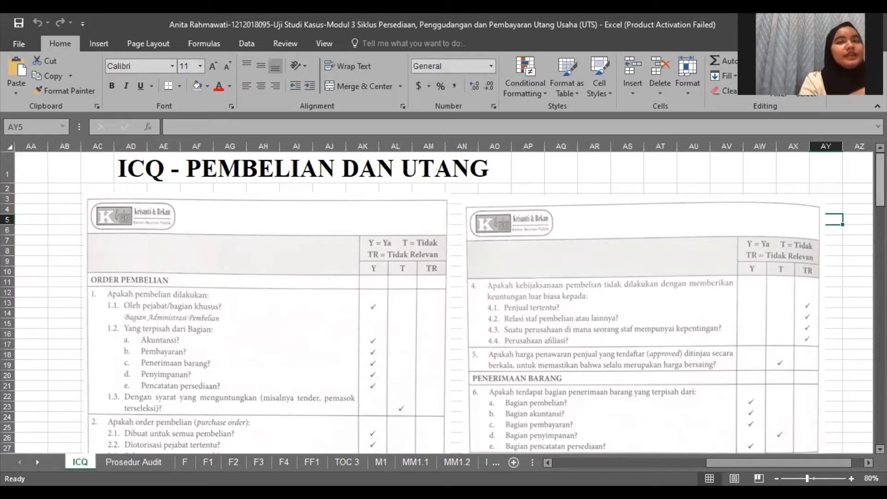
scroll(443, 300, "down", 1)
scroll(444, 300, "up", 1)
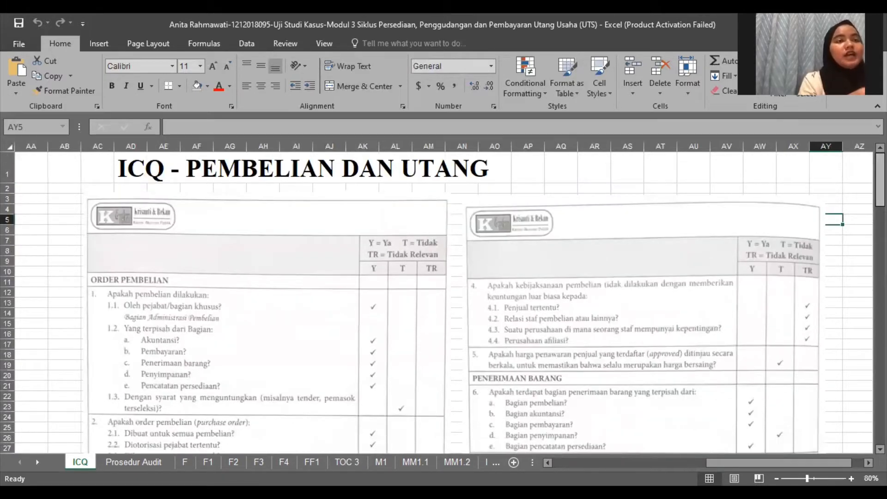
left_click(743, 291)
left_click(609, 173)
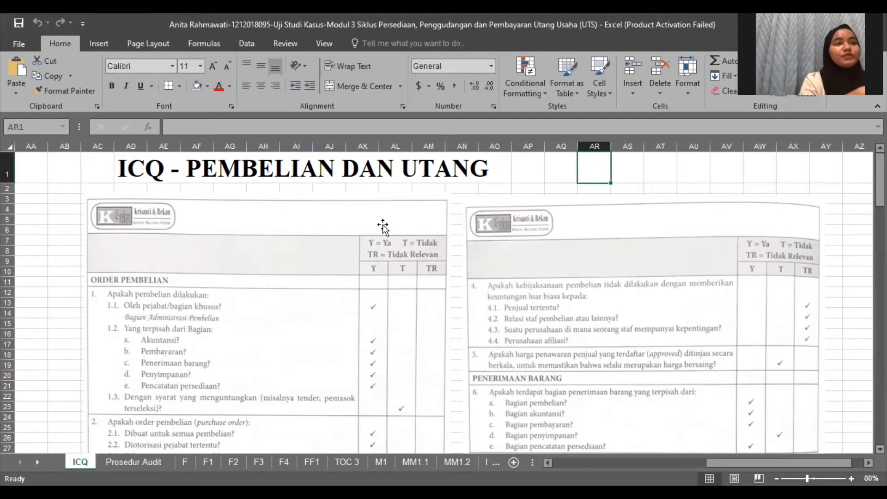
Step: Open the Prosedur Audit sheet and read the first PERSEDIAAN task with its sub-points down to row 10
left_click(102, 457)
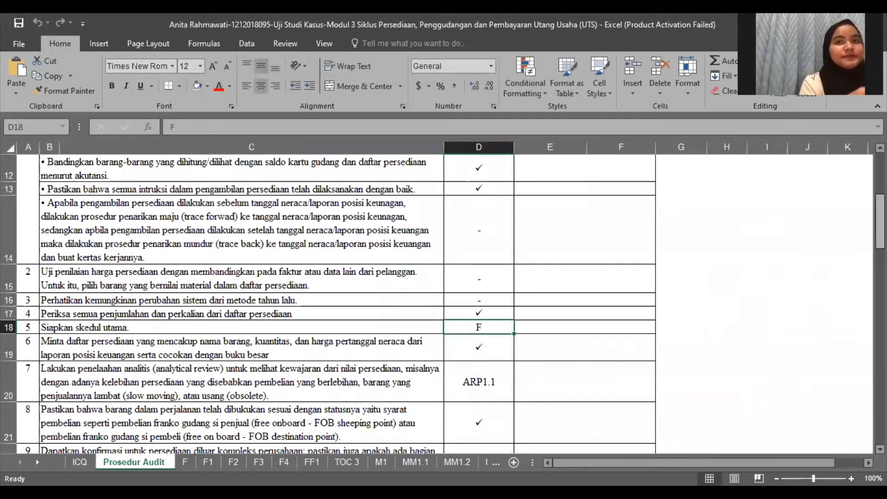
scroll(277, 253, "up", 4)
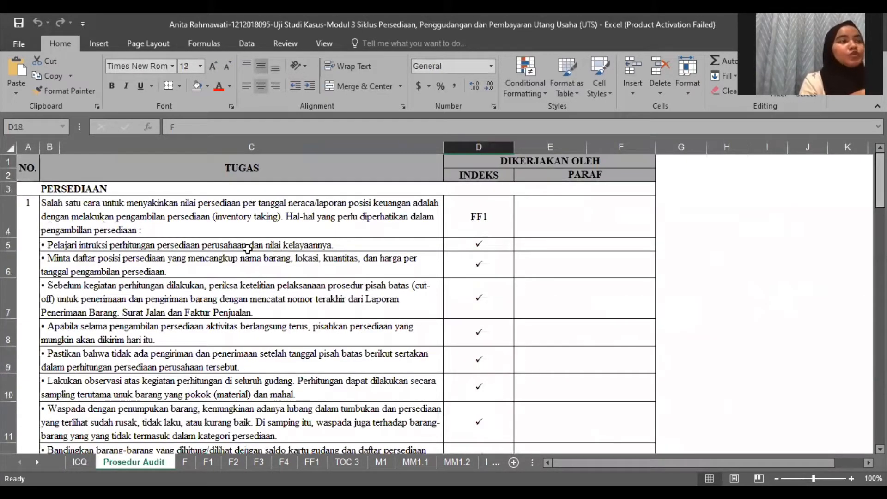
left_click(170, 219)
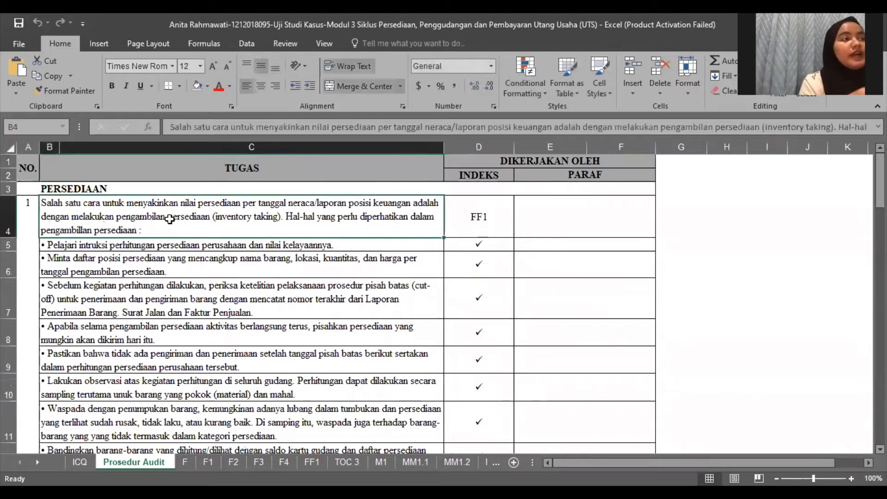
left_click(158, 188)
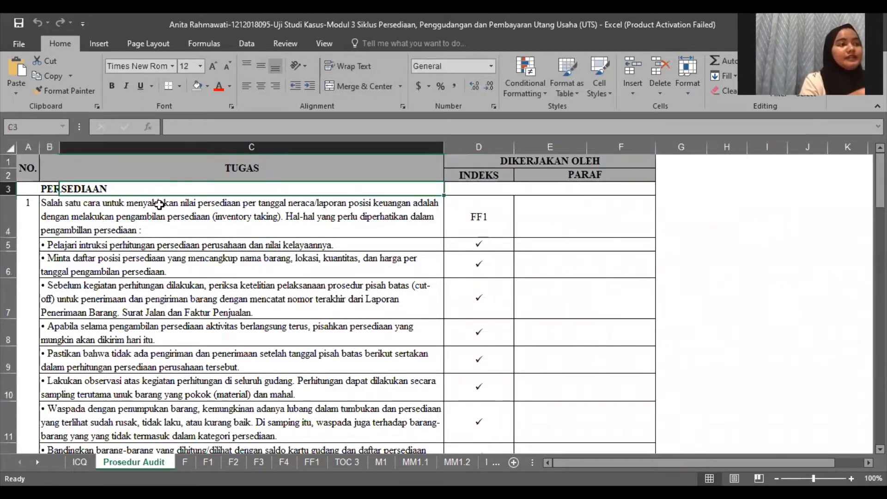
left_click(160, 204)
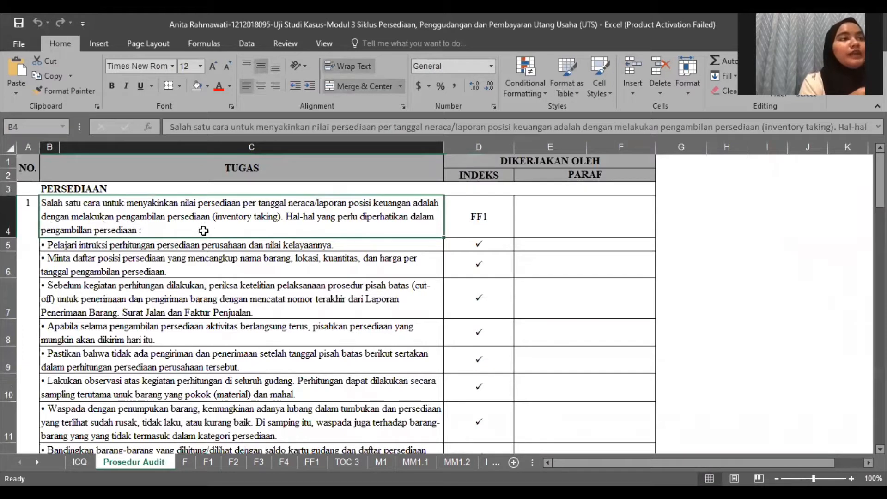
left_click(171, 244)
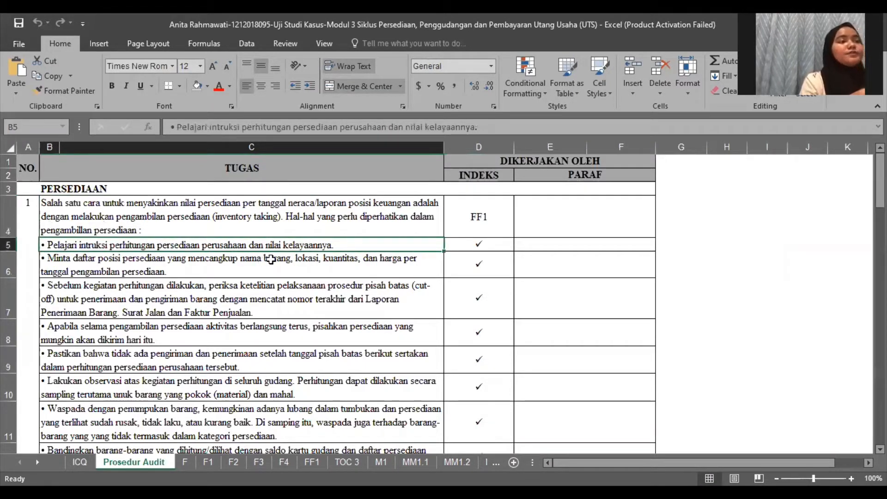
left_click(361, 261)
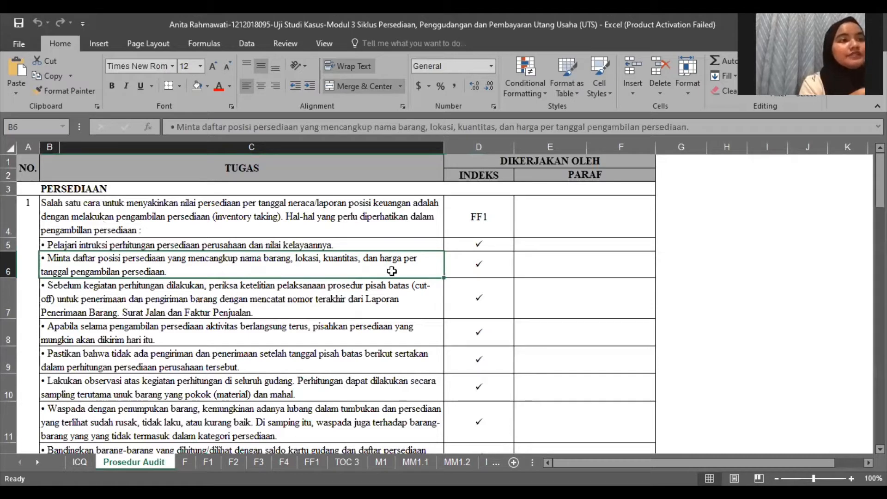
left_click(396, 286)
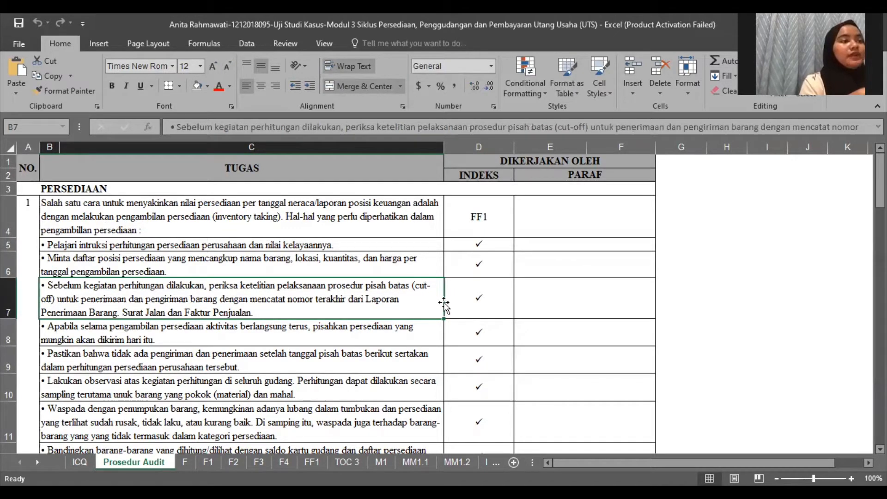
double_click(407, 329)
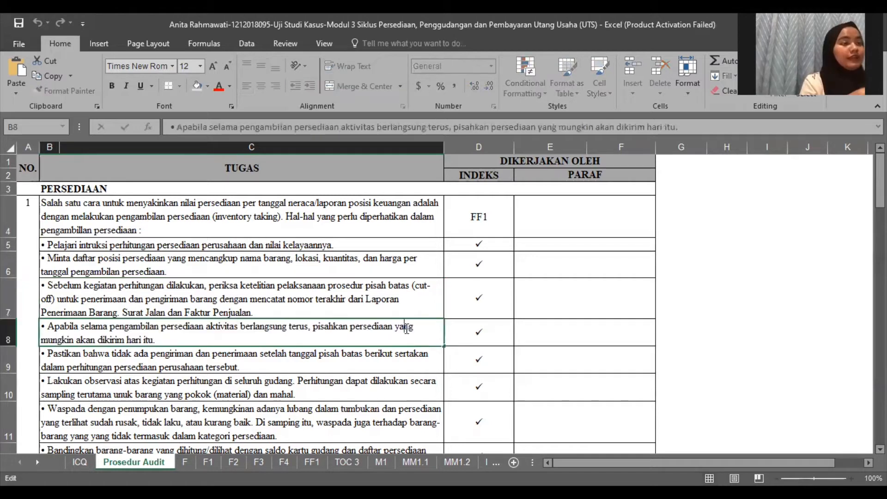
left_click(350, 360)
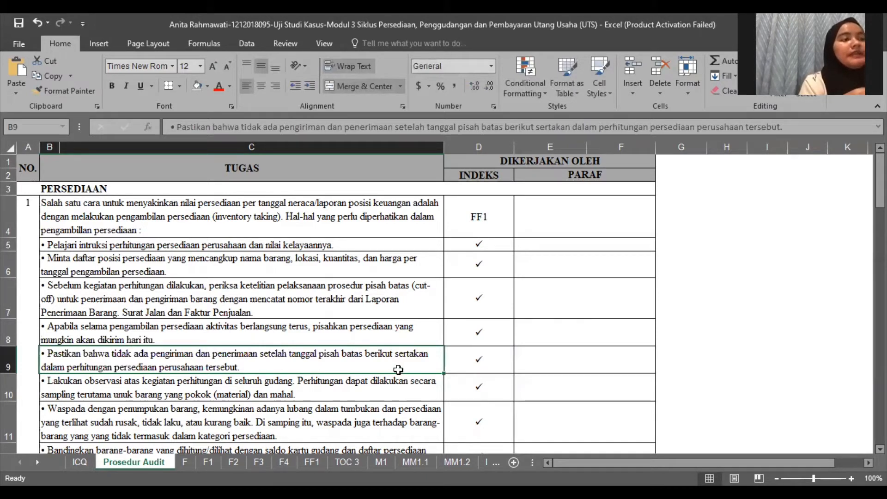
left_click(370, 394)
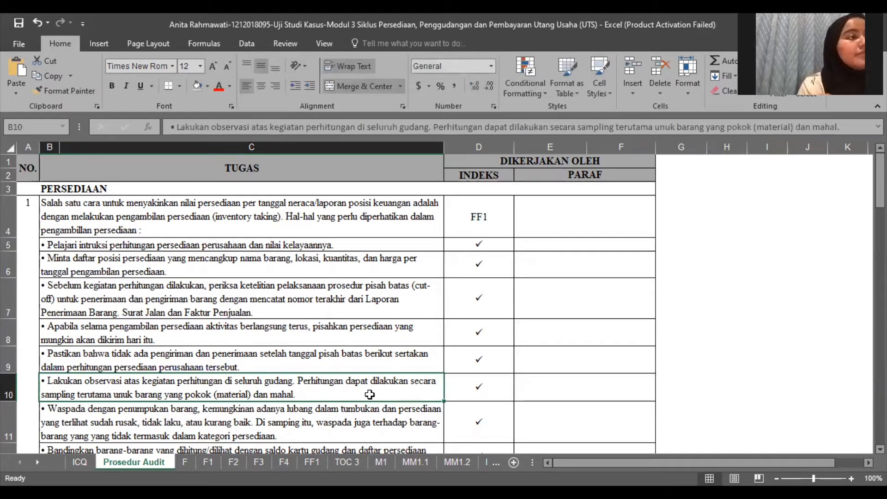
Step: Read the remaining inventory-taking sub-points in rows 11 to 14 and check the index entry of row 14
key("Down")
key("Down")
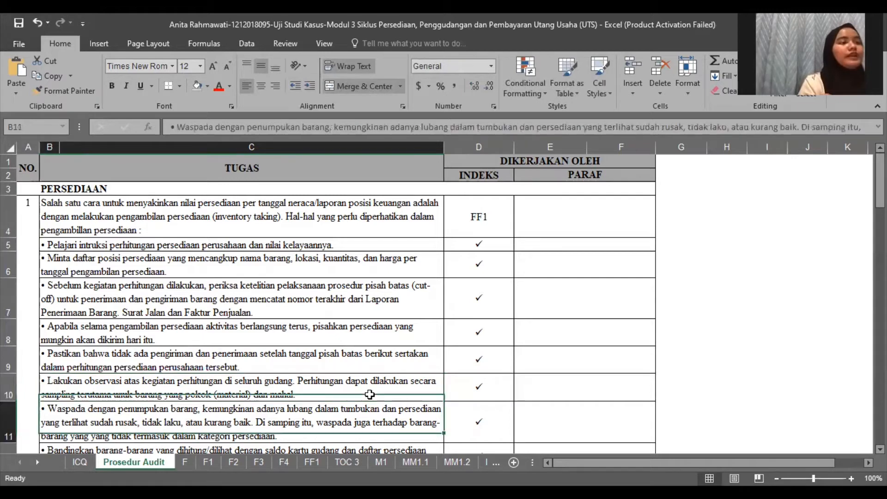
key("Up")
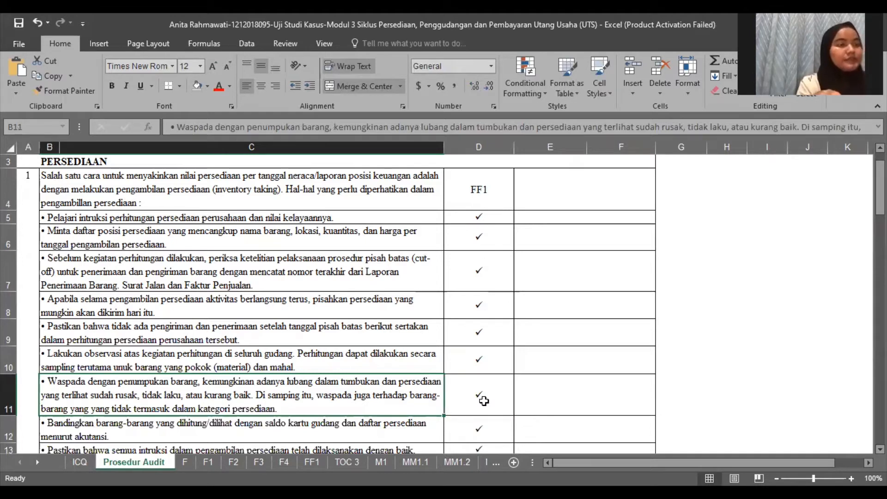
key("Down")
key("Down")
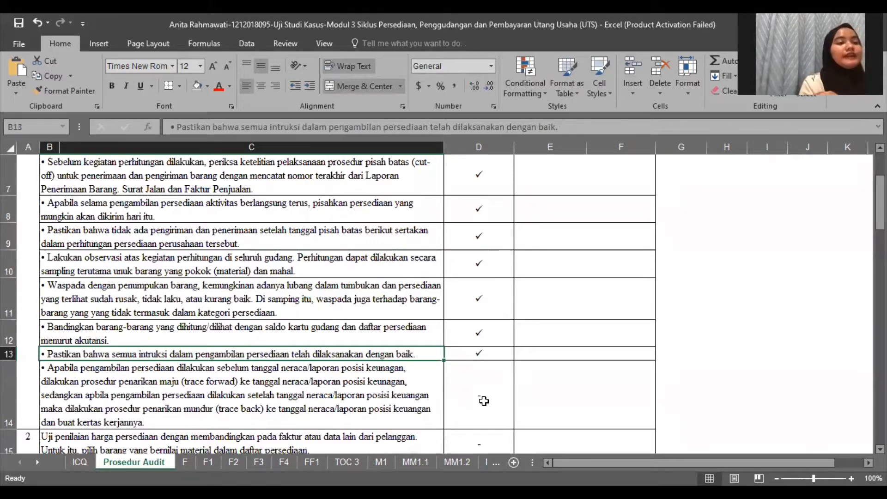
key("Down")
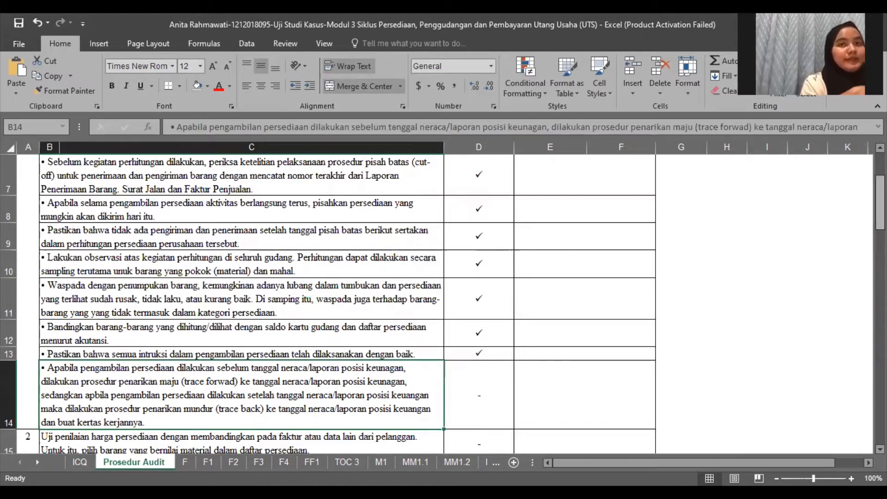
mouse_move(881, 202)
left_mouse_down()
mouse_move(880, 182)
mouse_move(881, 213)
left_mouse_up()
left_click(481, 287)
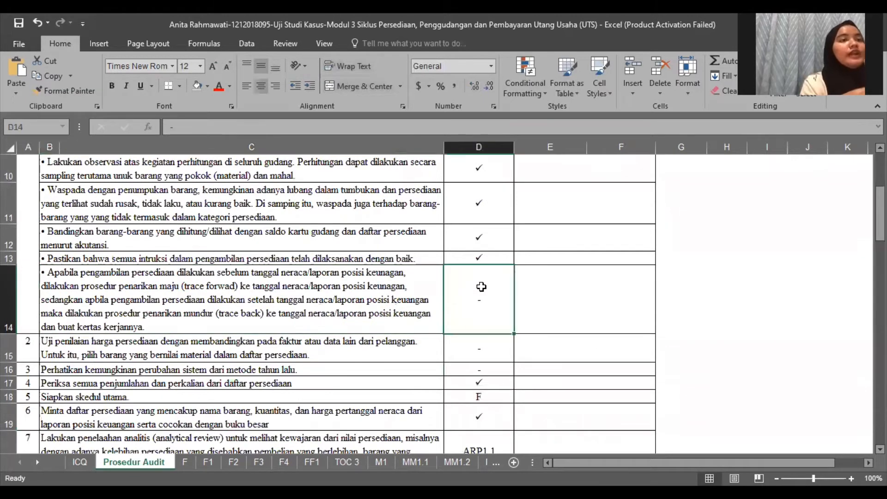
left_click(302, 298)
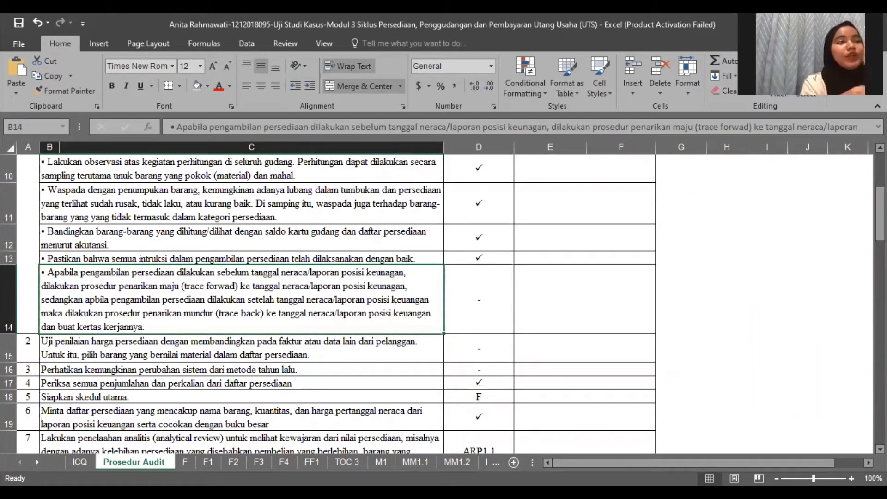
Step: Check the index of the first PERSEDIAAN task and open its working paper sheet FF1
scroll(419, 189, "up", 3)
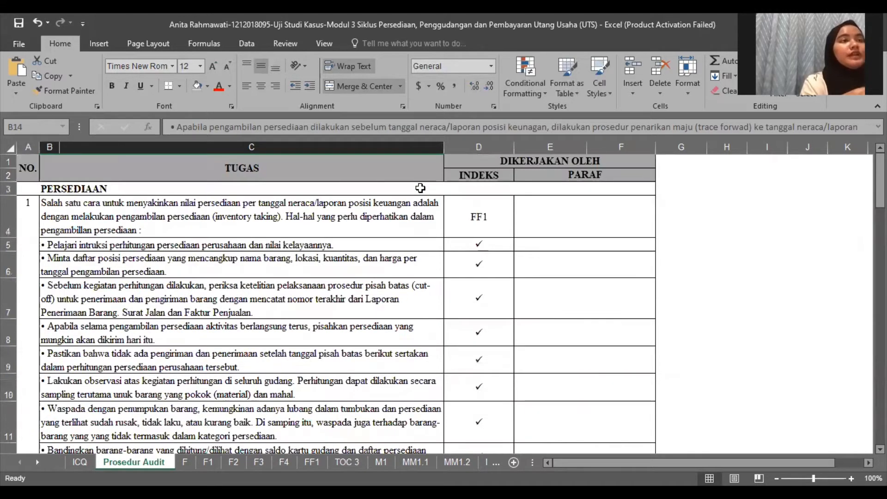
left_click(476, 213)
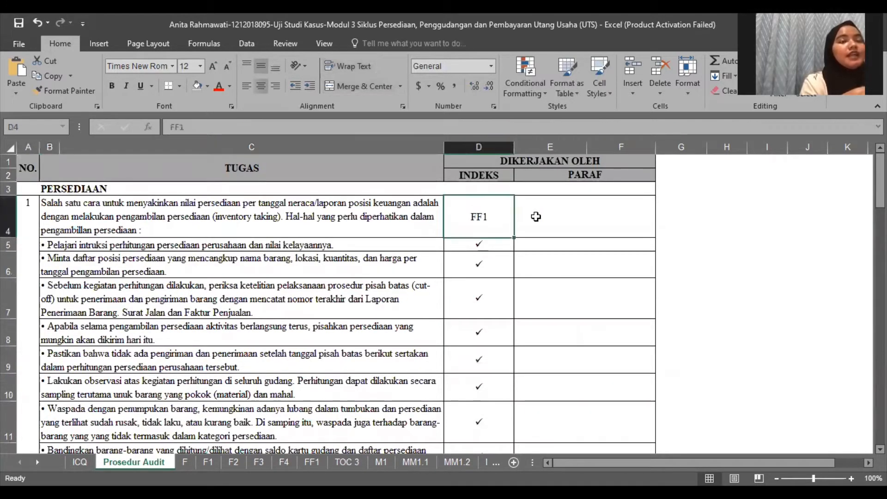
left_click(312, 462)
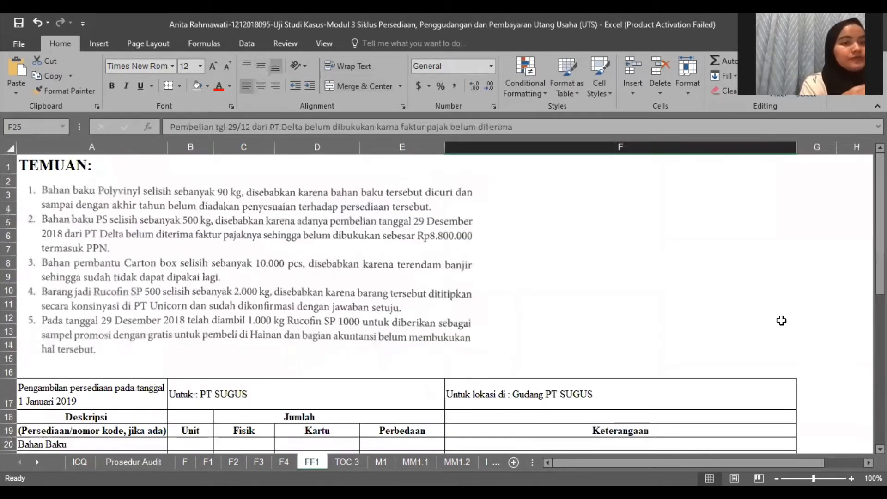
Step: Read the TEMUAN findings on the FF1 sheet and locate the polyvinyl row in the inventory count table
mouse_move(881, 224)
left_mouse_down()
mouse_move(880, 307)
mouse_move(881, 222)
left_mouse_up()
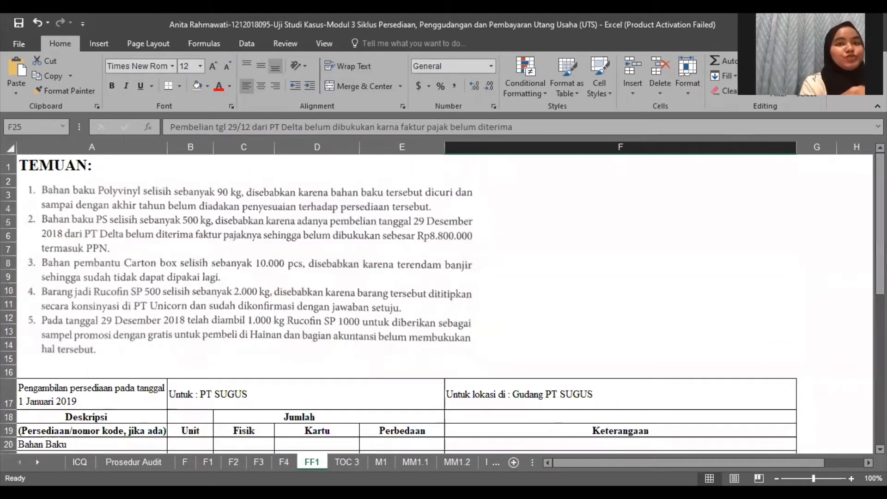
left_click(628, 226)
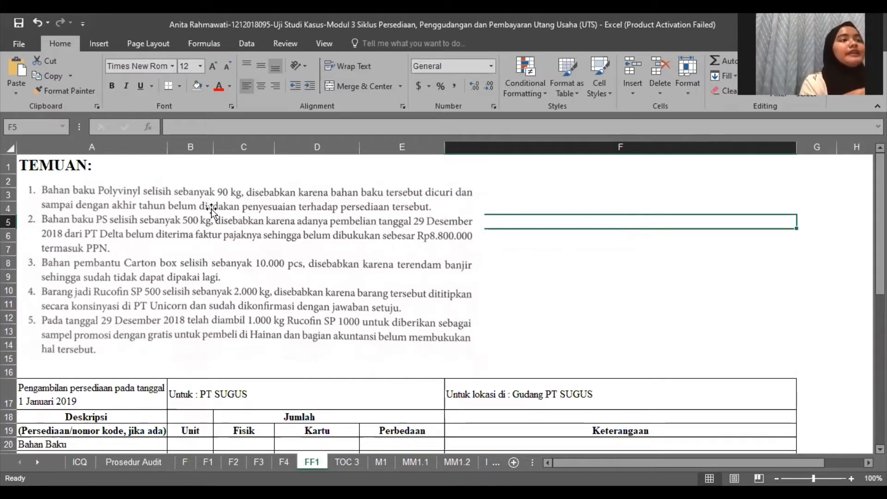
left_click(495, 199)
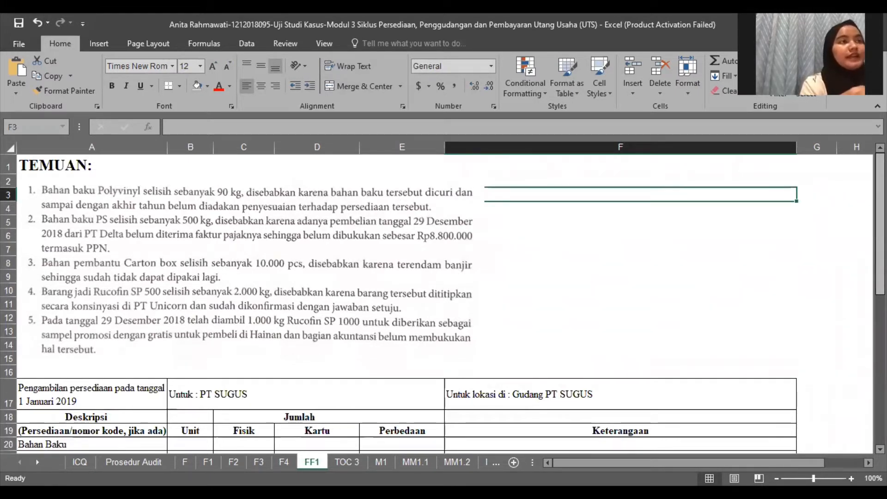
left_click_drag(881, 217, 880, 306)
left_click(113, 291)
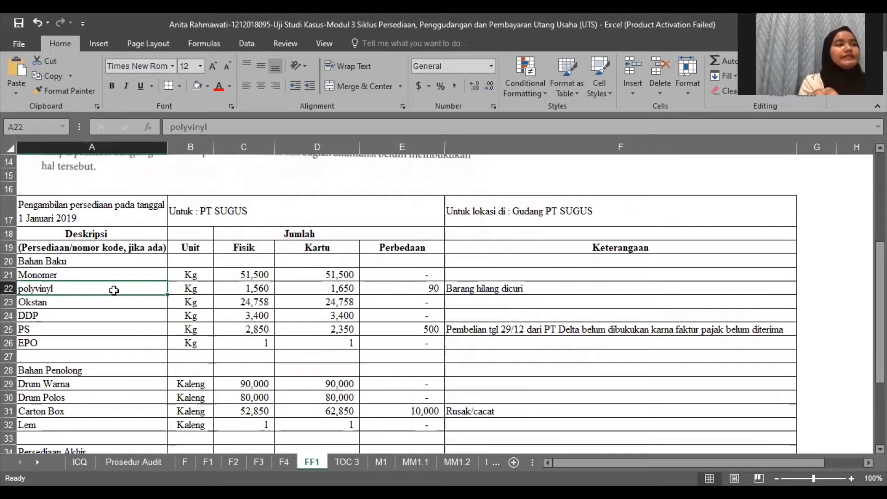
Step: Compare the polyvinyl row's Fisik and Kartu quantities in the count table and read its Perbedaan and Keterangan entries
key("Right")
key("Right")
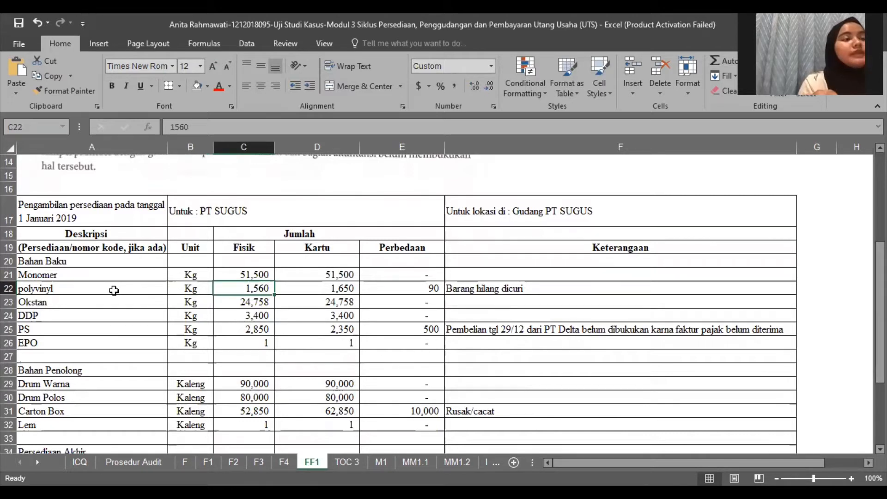
key("Right")
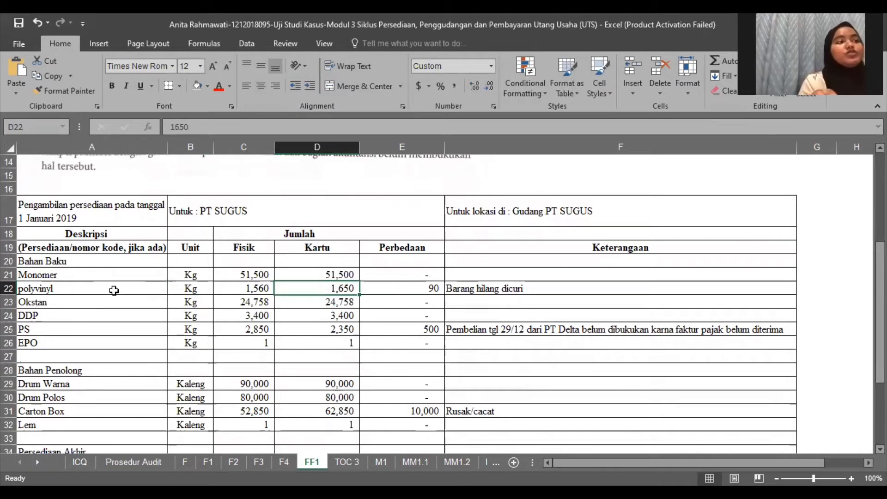
key("Right")
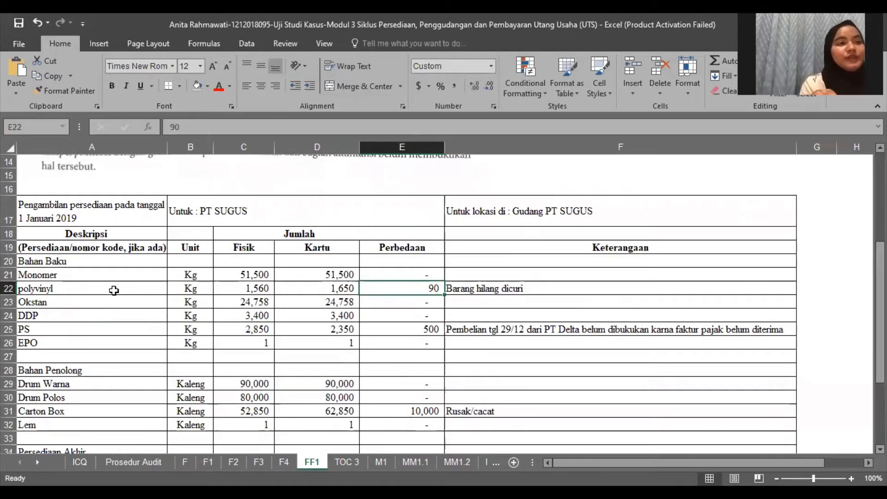
key("Right")
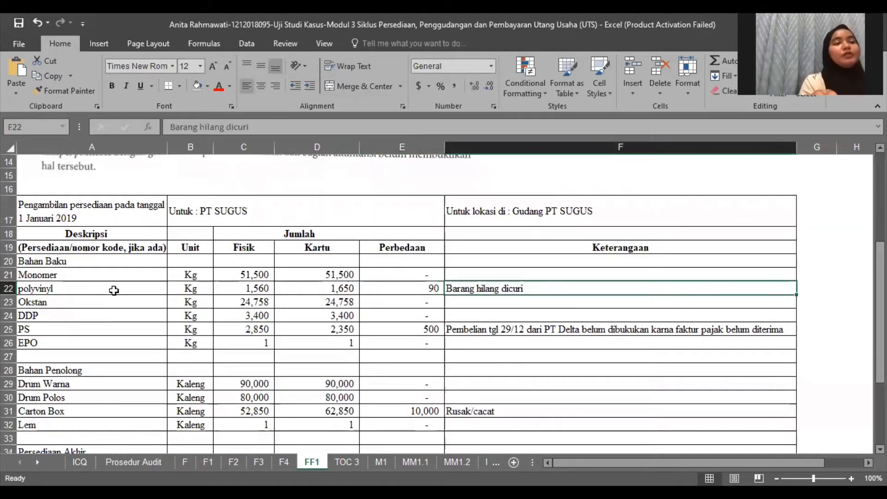
key("Down")
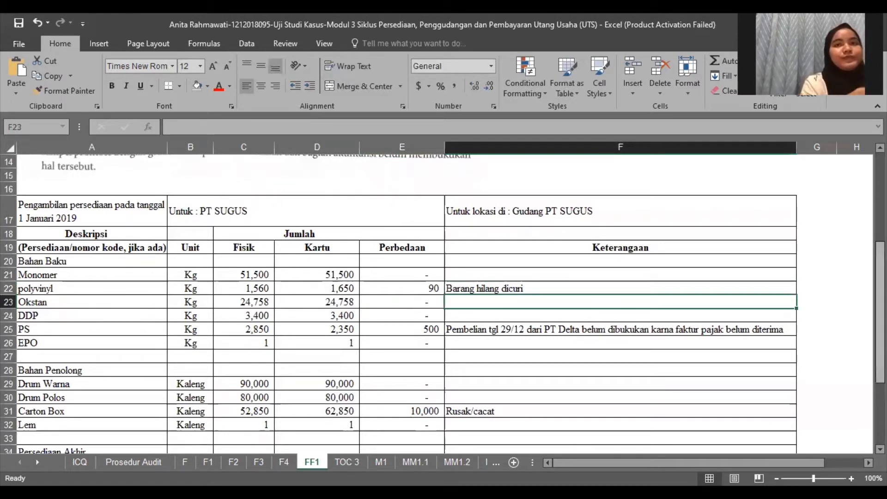
Step: Read the second TEMUAN finding on PS raw material and check it against the PS row's quantities, difference and remark
scroll(880, 310, "up", 5)
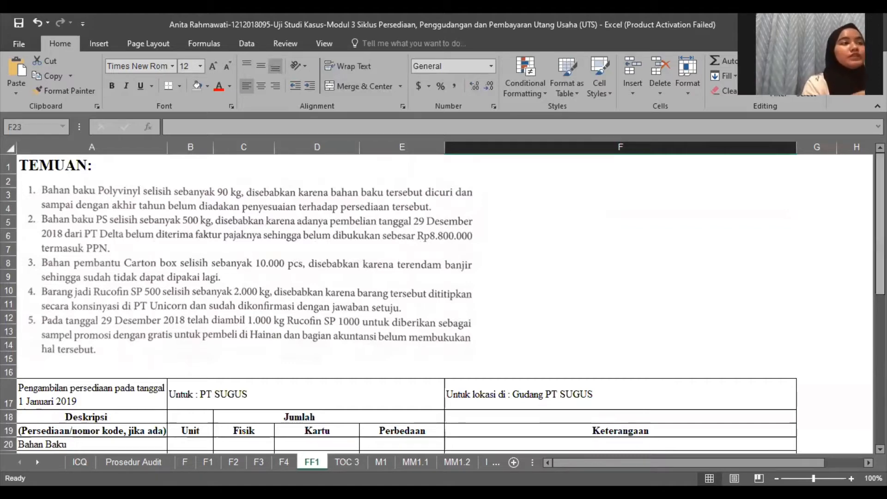
left_click_drag(880, 185, 880, 275)
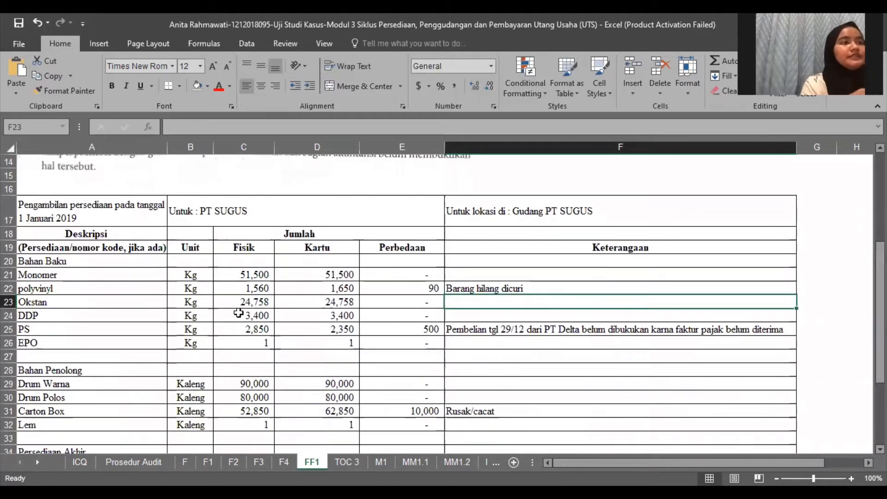
left_click(238, 330)
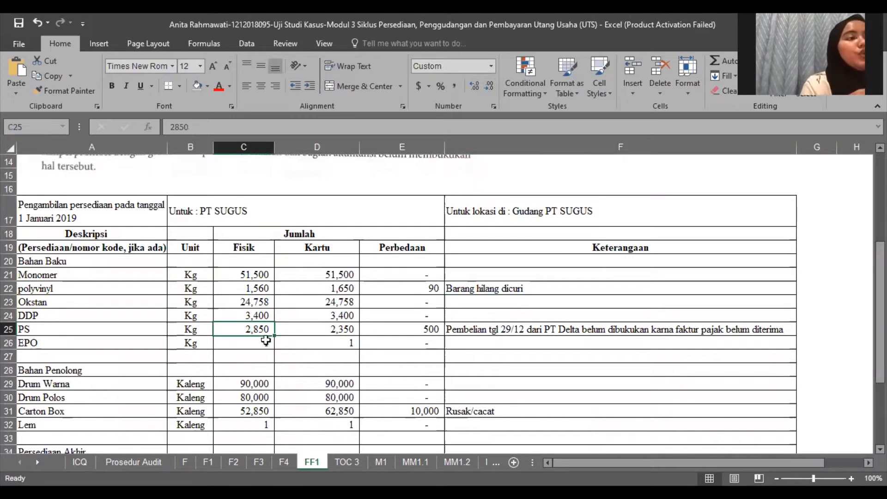
left_click(312, 328)
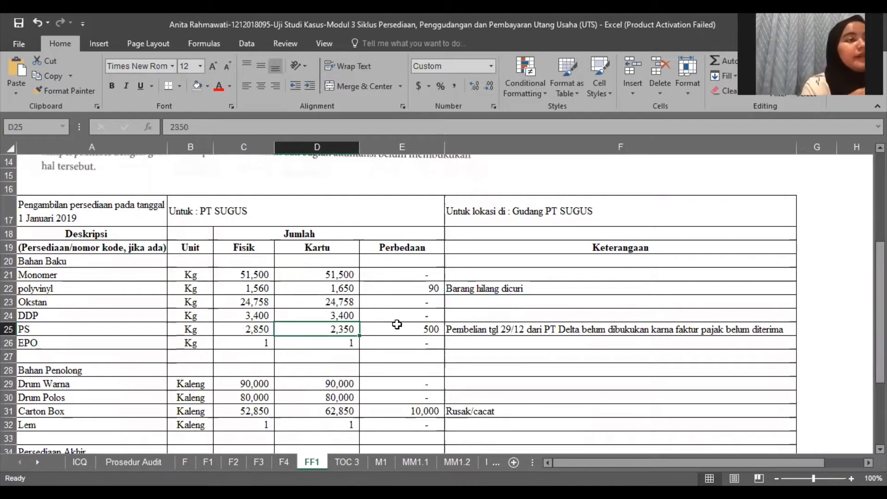
left_click(397, 324)
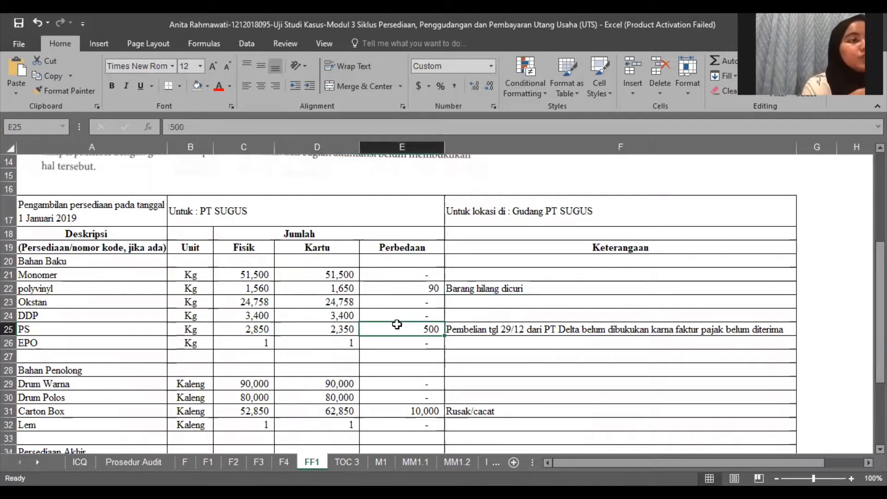
left_click(512, 328)
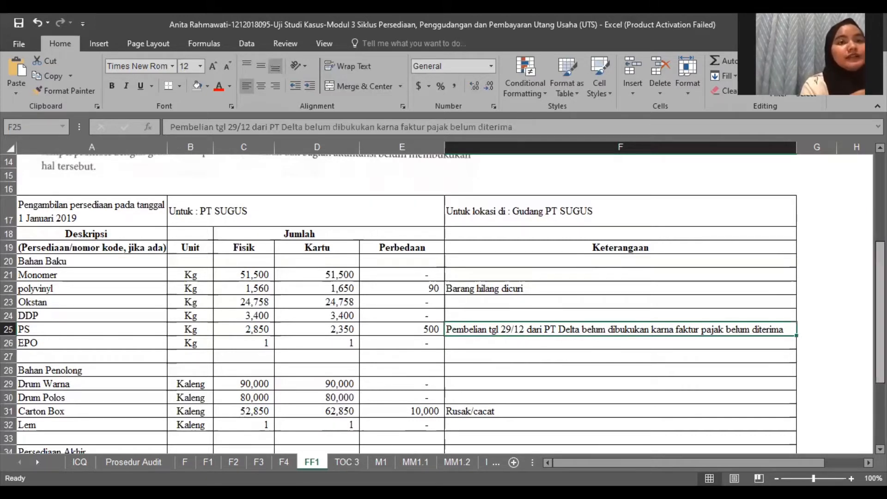
Step: Read the third TEMUAN finding on Carton Box and trace it to the quantities, difference and remark in its Bahan Penolong row
scroll(443, 300, "up", 4)
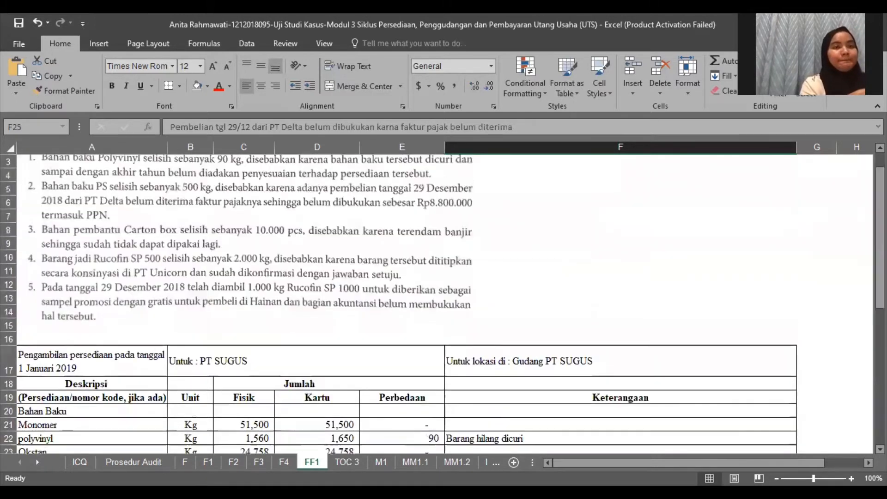
scroll(86, 266, "up", 1)
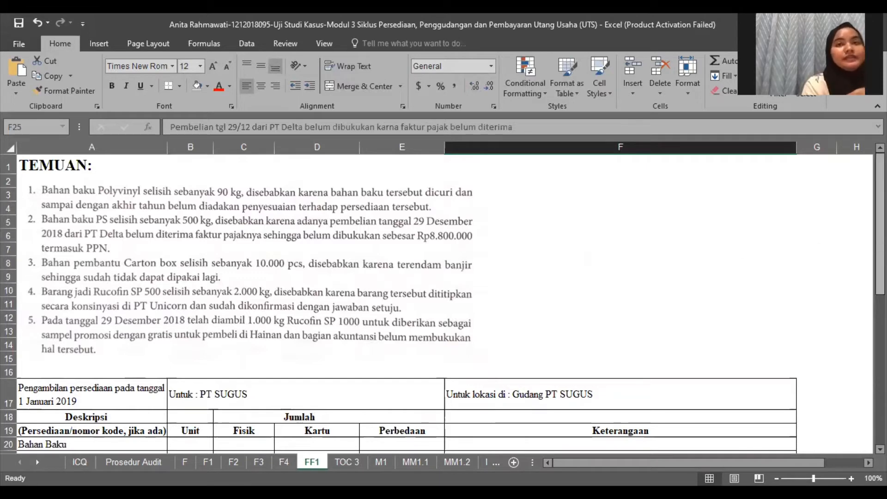
scroll(817, 277, "down", 6)
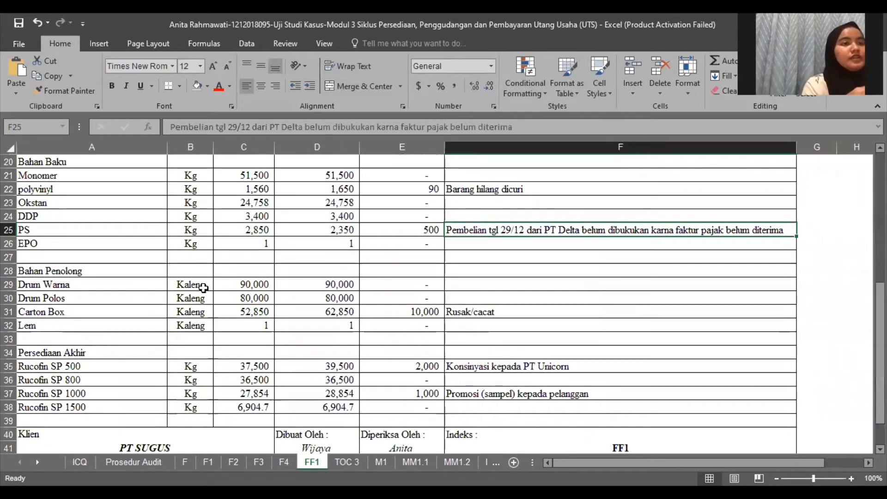
left_click(125, 309)
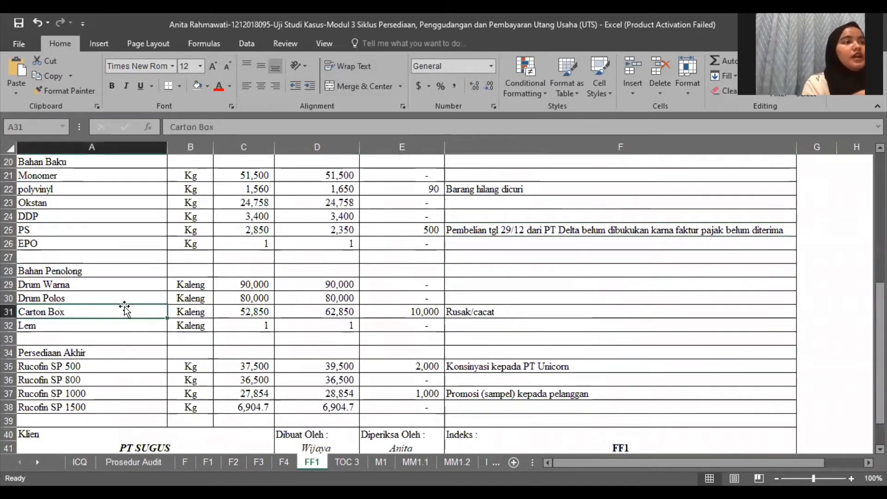
left_click(264, 308)
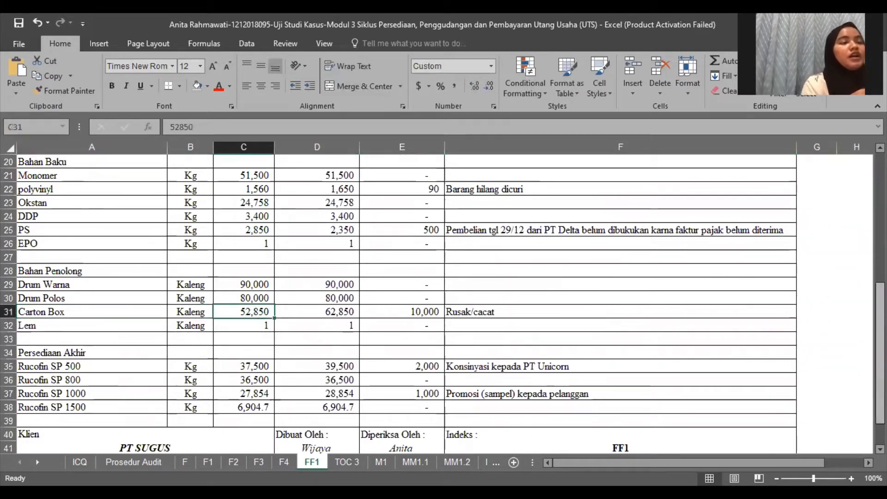
scroll(278, 372, "up", 1)
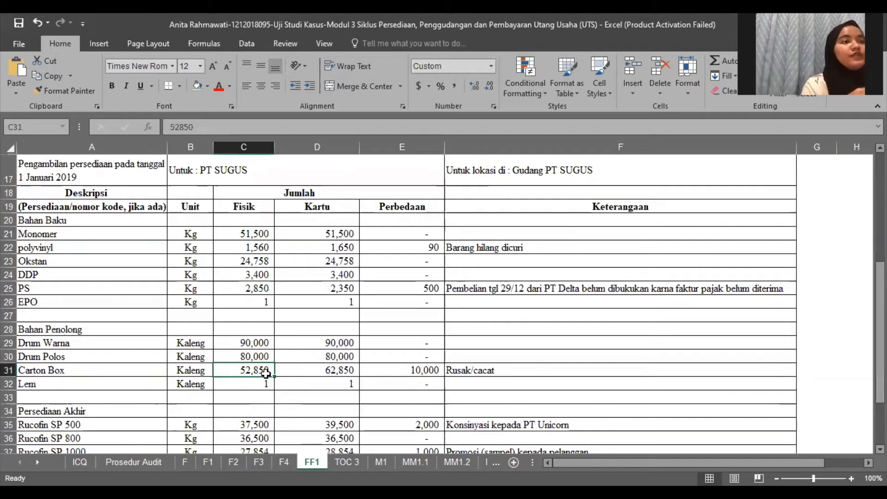
left_click(304, 371)
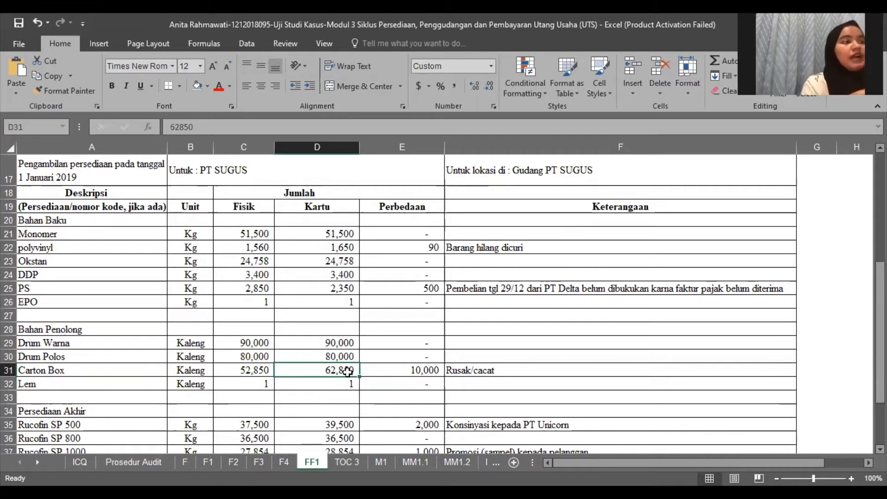
left_click(376, 370)
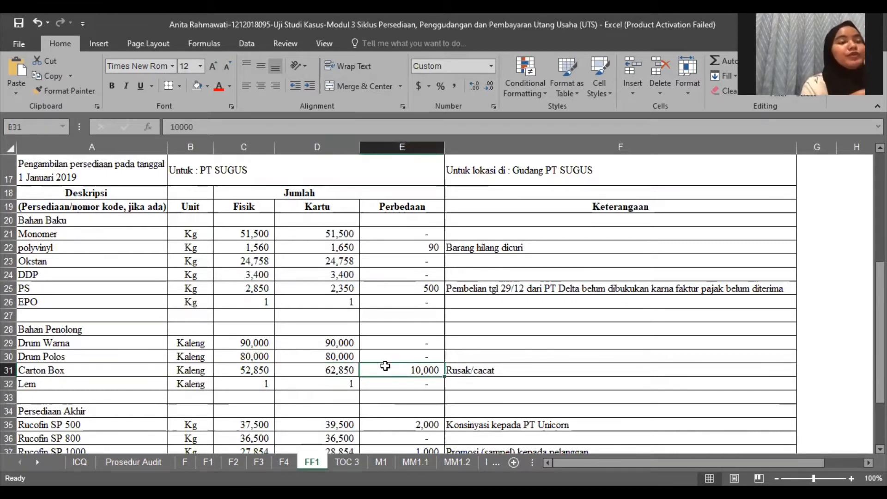
left_click(459, 366)
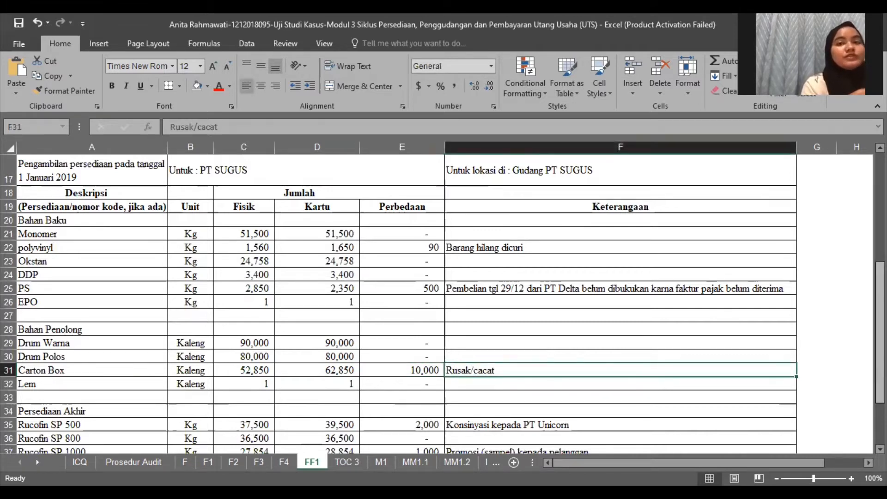
Step: Read the fourth TEMUAN finding on Rucofin SP 500 and check its Fisik, Kartu, Perbedaan and Keterangan cells under Persediaan Akhir
scroll(303, 240, "up", 5)
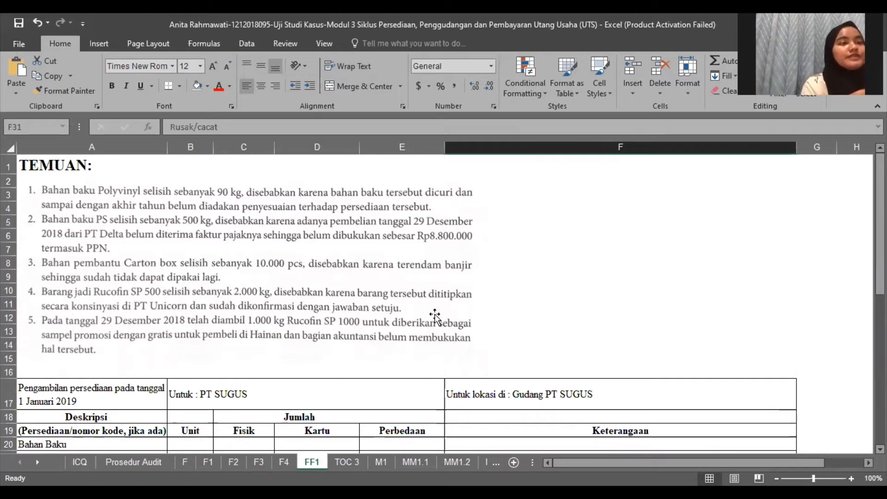
left_click_drag(880, 266, 880, 278)
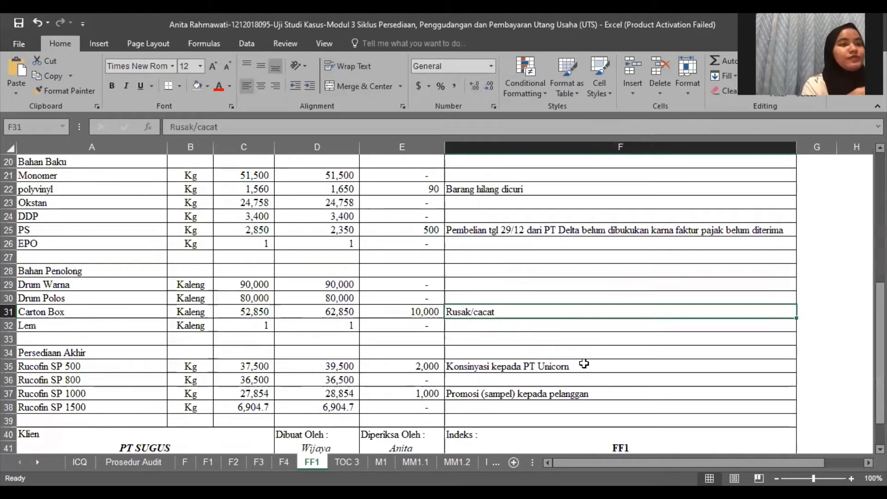
left_click(155, 365)
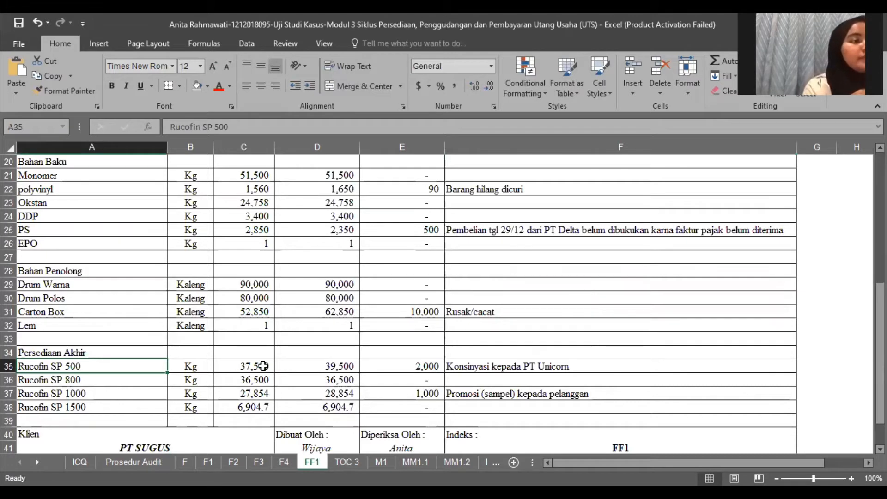
left_click(248, 367)
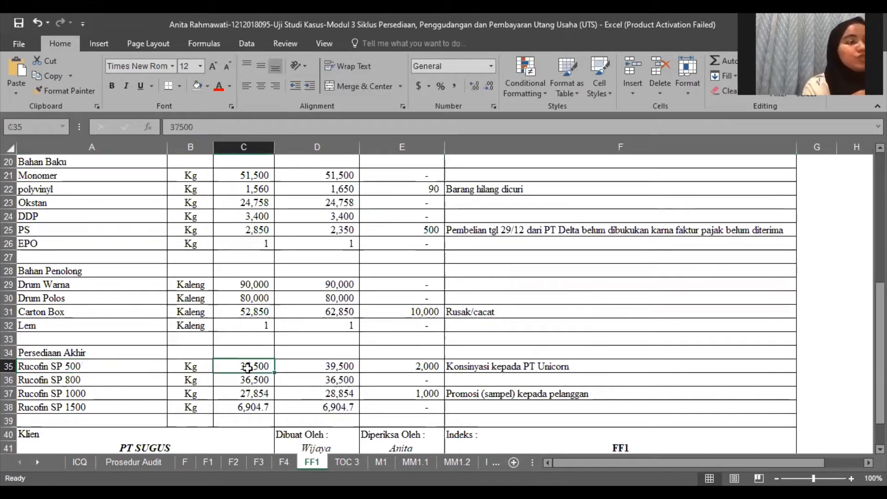
left_click(295, 367)
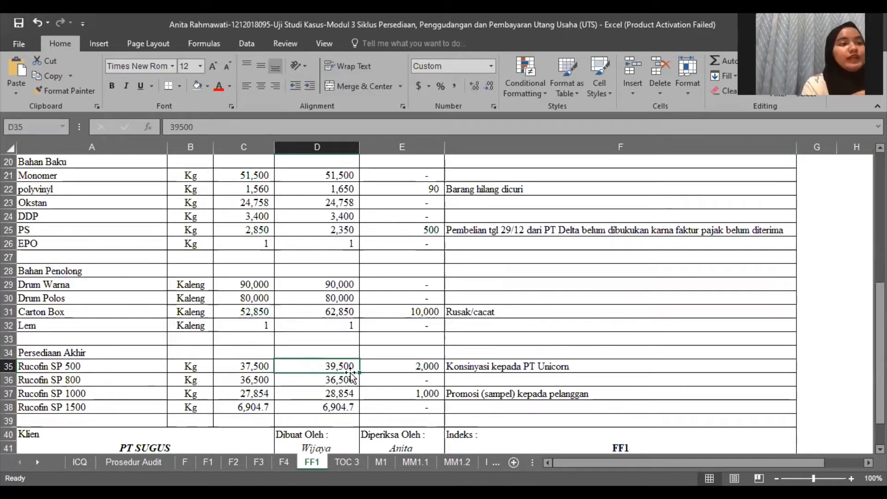
left_click(396, 366)
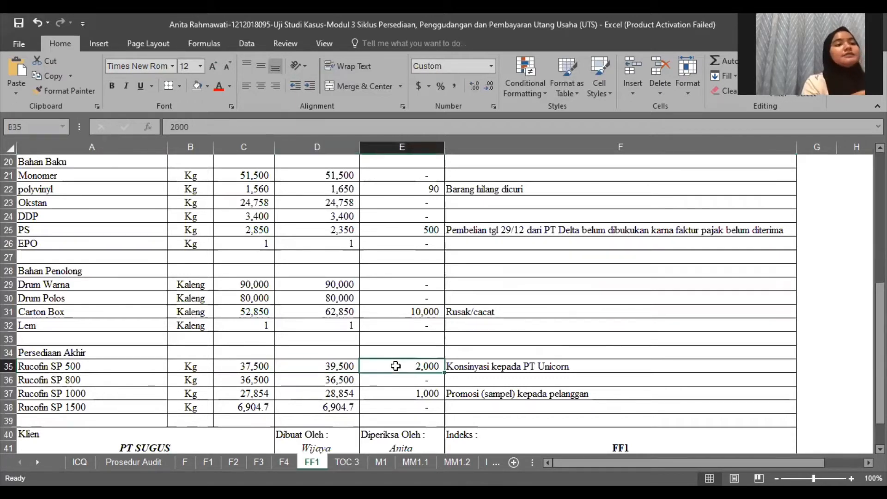
left_click(459, 368)
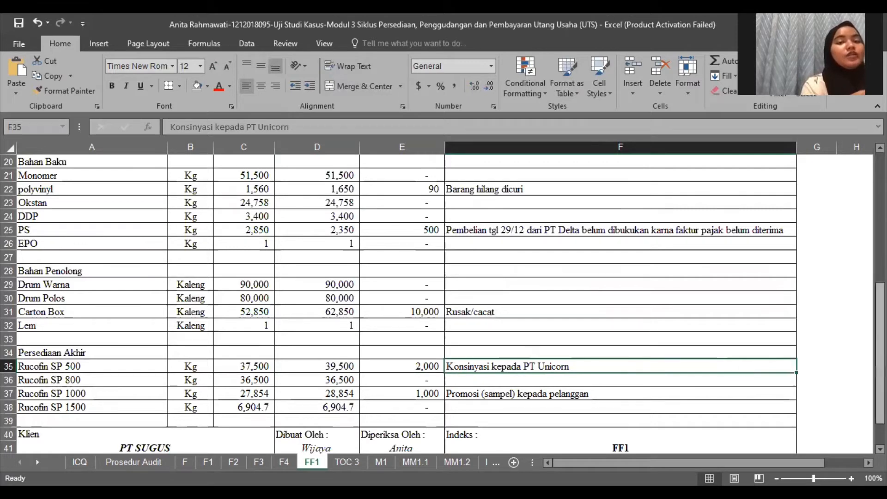
Step: Read the fifth TEMUAN finding on Rucofin SP 1000, examine its count row through Keterangan, and return to the findings list
scroll(399, 303, "up", 6)
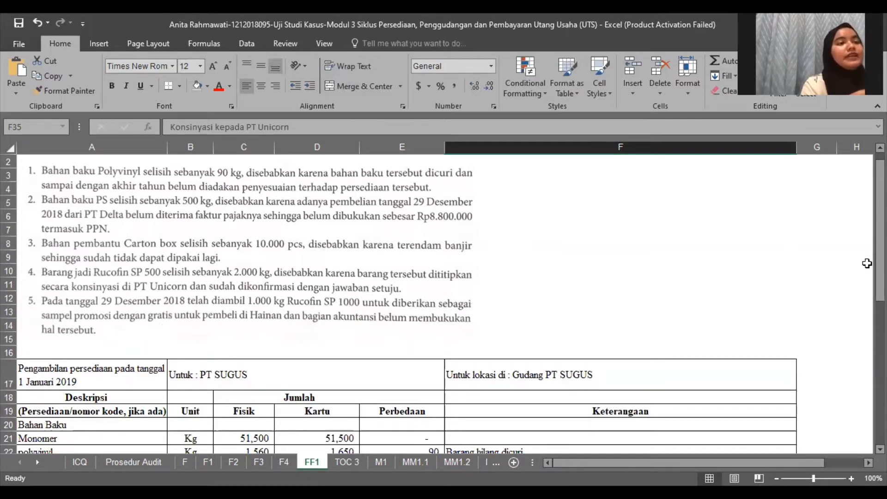
left_click_drag(881, 231, 881, 258)
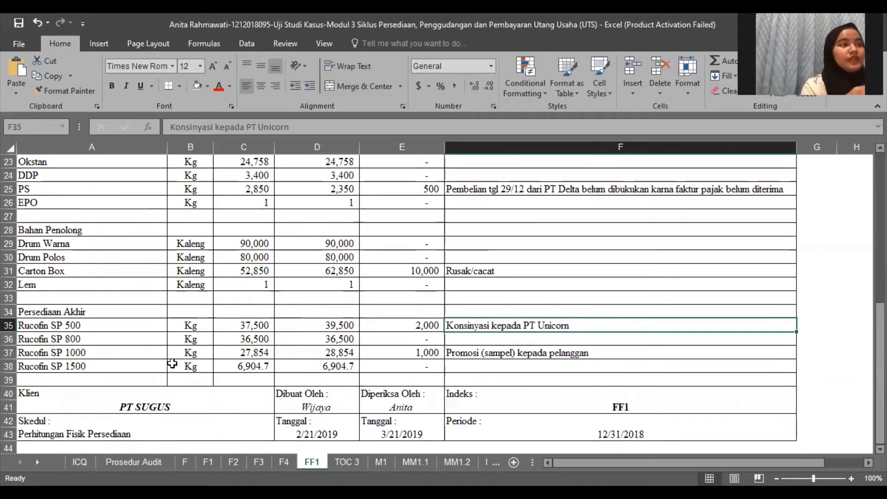
left_click(123, 352)
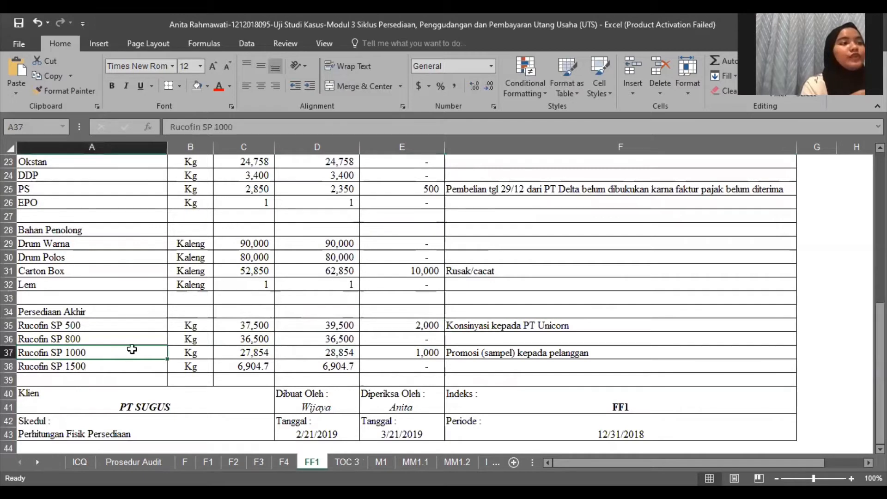
left_click(257, 354)
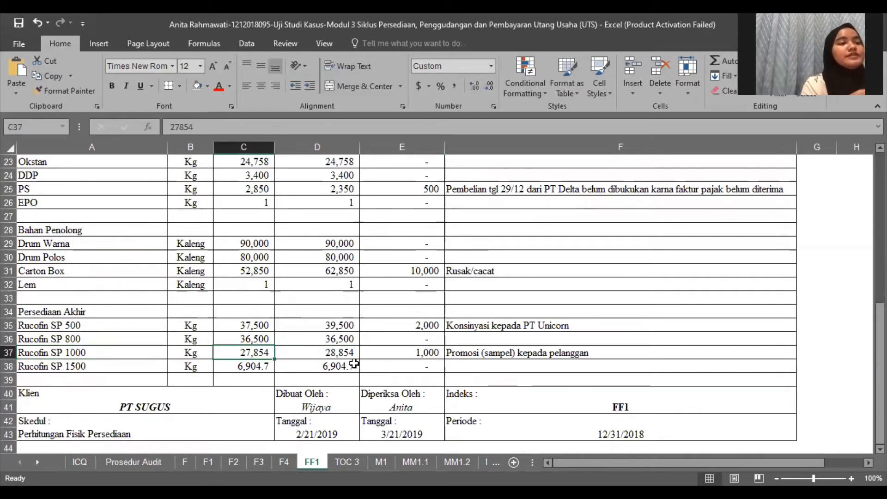
left_click(345, 354)
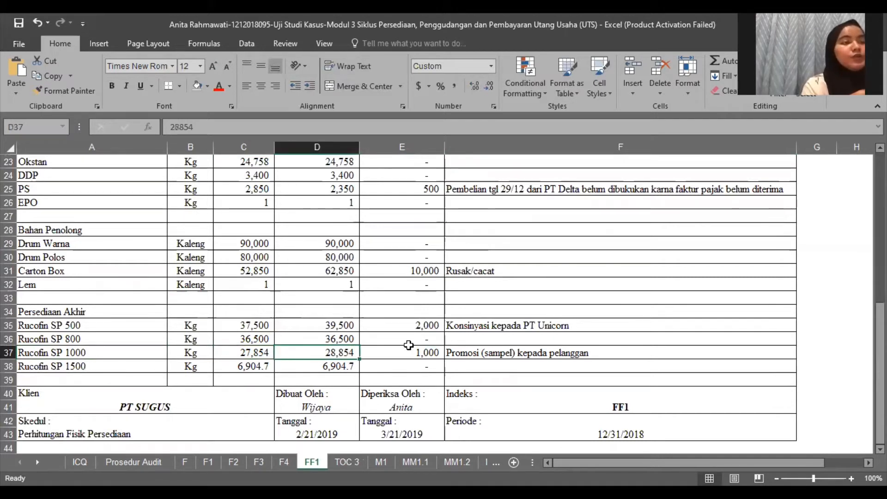
left_click(401, 351)
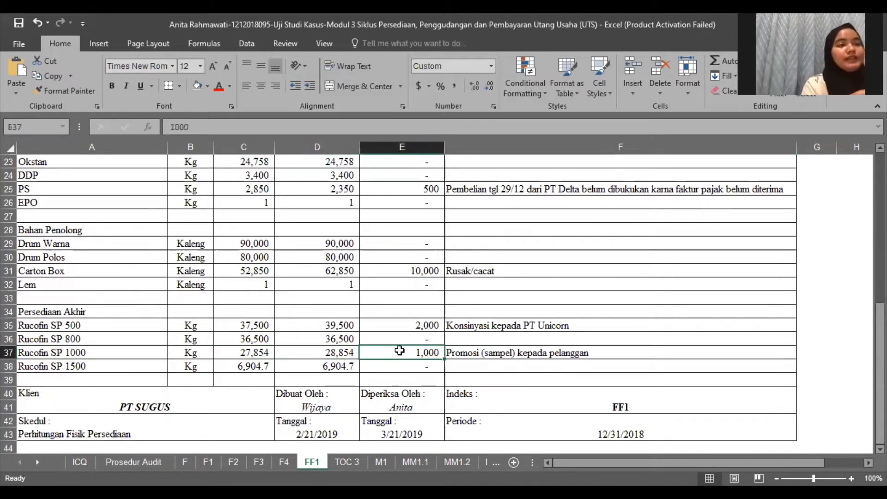
left_click(480, 352)
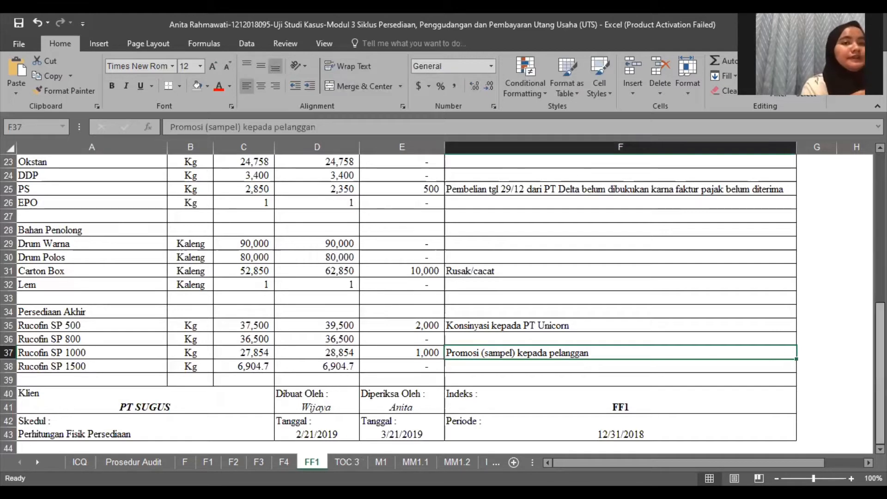
scroll(579, 241, "up", 7)
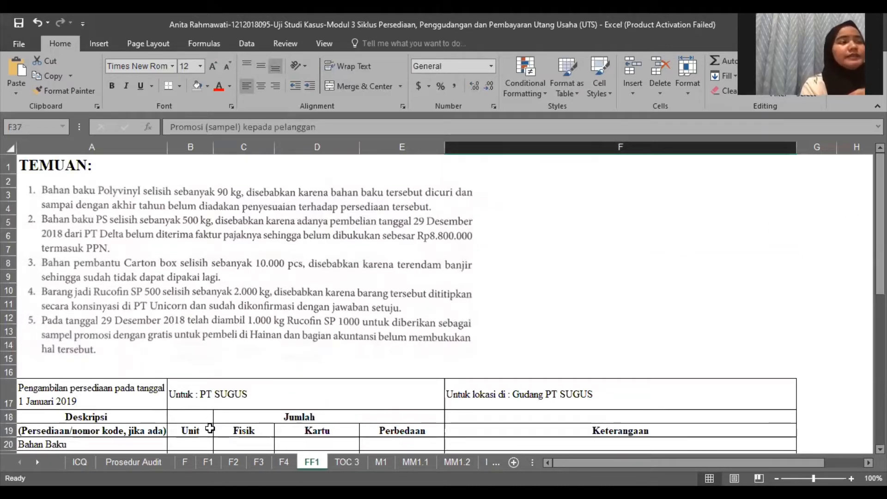
Step: On the Prosedur Audit sheet, review procedures 2 and 3 on price testing and method changes, checking the INDEKS mark of each
left_click(139, 462)
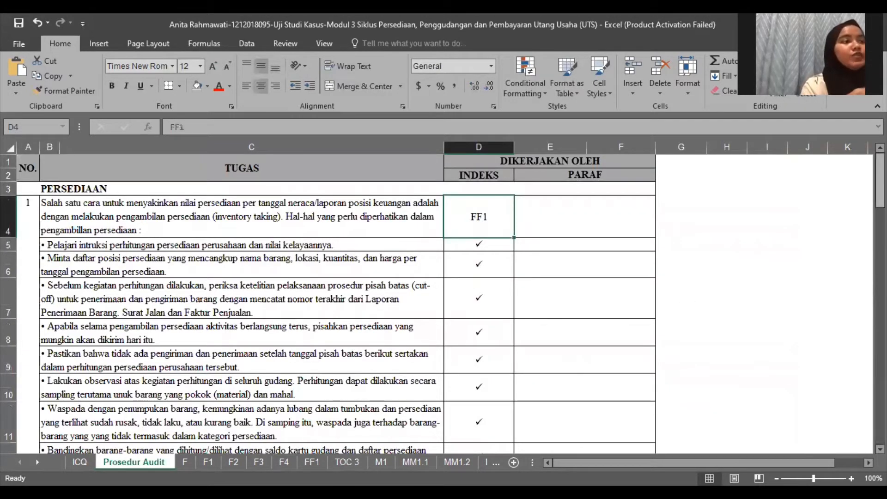
left_click_drag(880, 182, 880, 222)
left_click(355, 276)
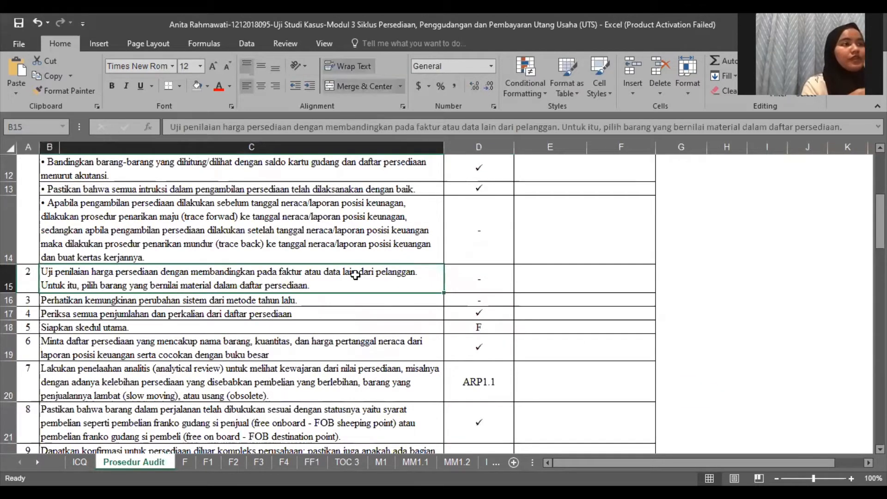
left_click(464, 273)
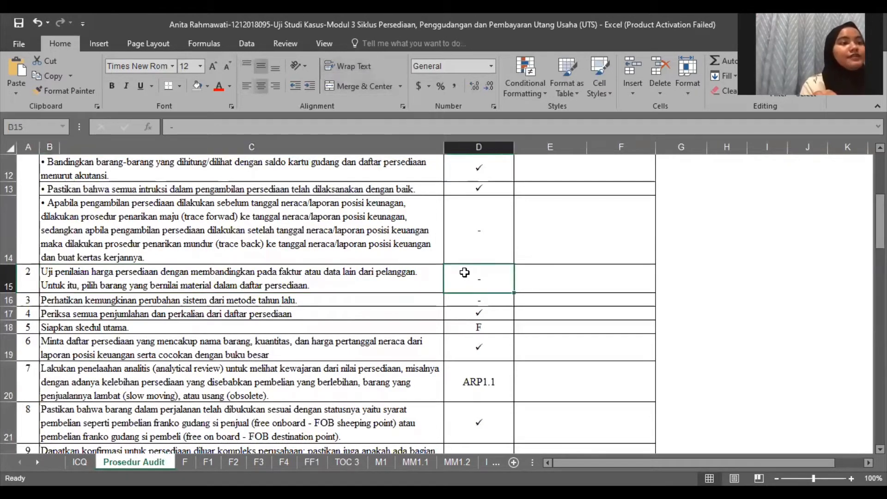
key("Down")
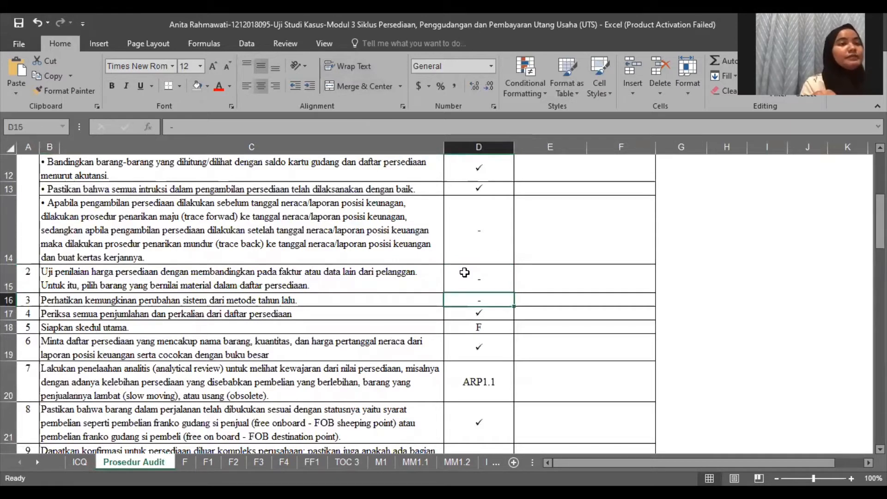
key("Left")
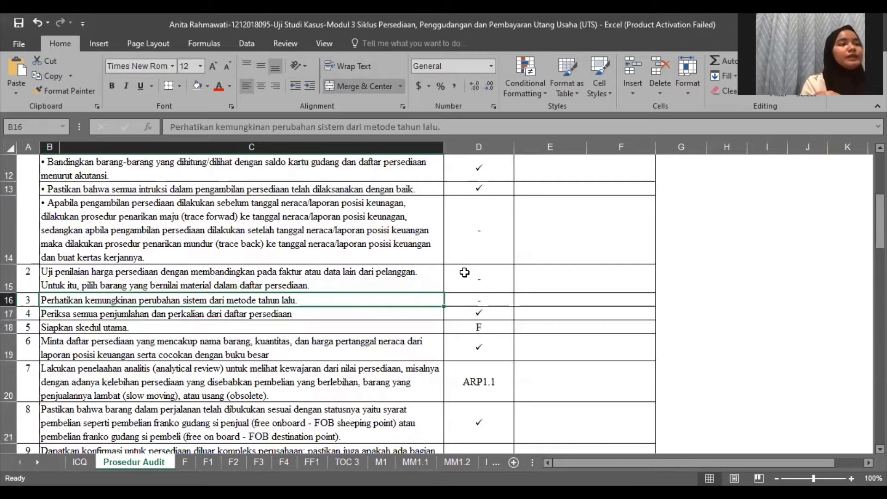
key("Right")
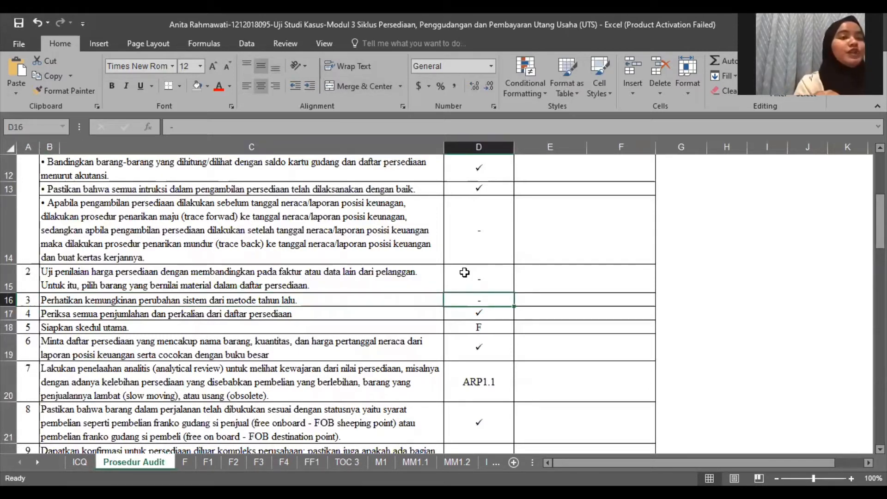
Step: Review procedure 4 on checking the inventory list's sums and procedure 5 on the main schedule, including their INDEKS entries
key("Down")
key("Left")
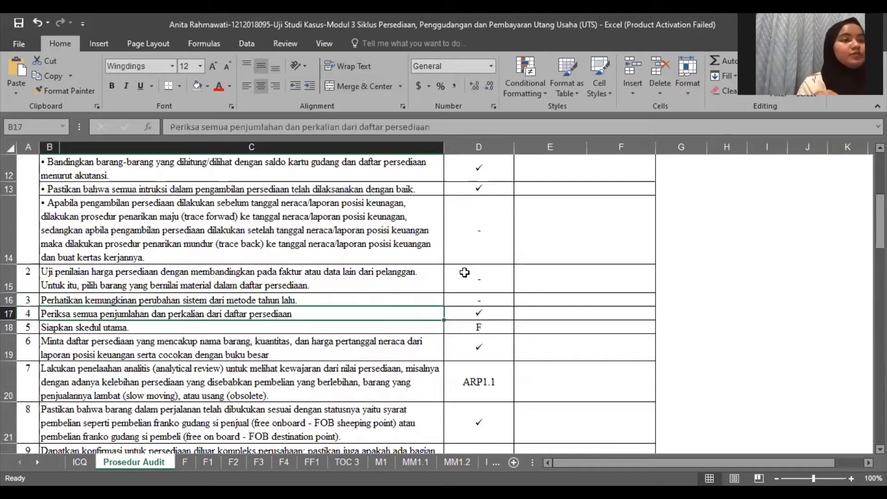
key("Left")
left_click(240, 310)
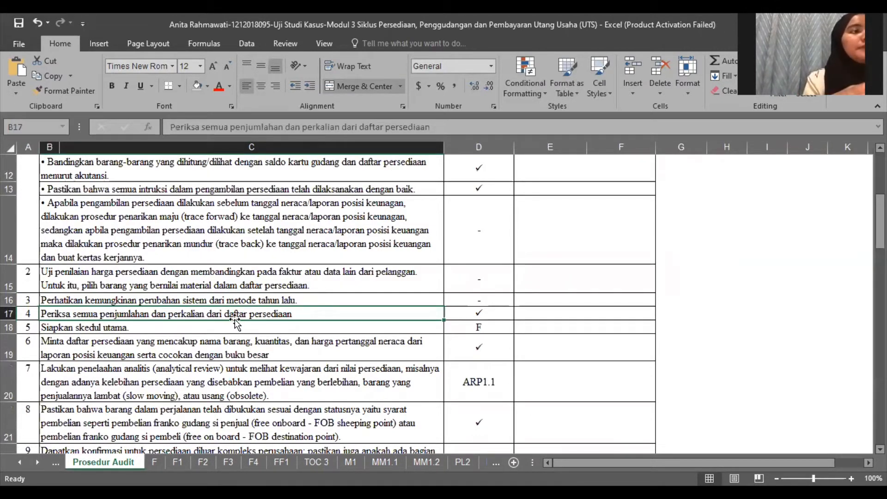
left_click(456, 313)
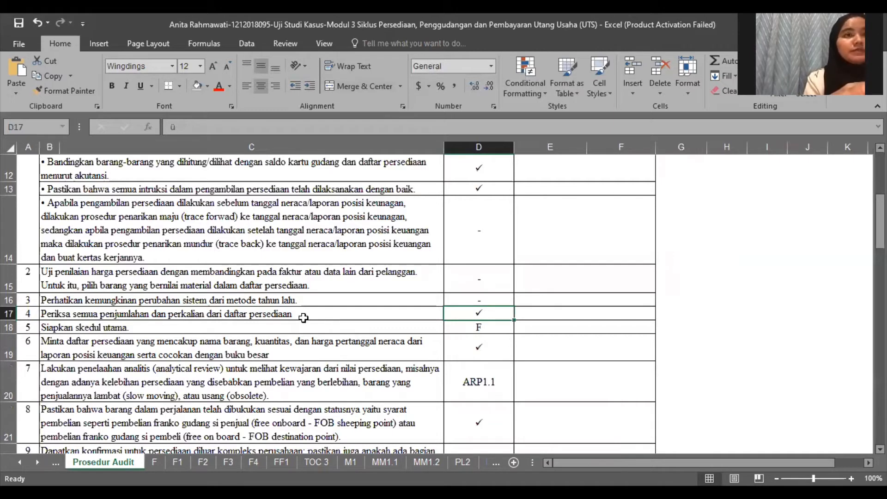
left_click(272, 325)
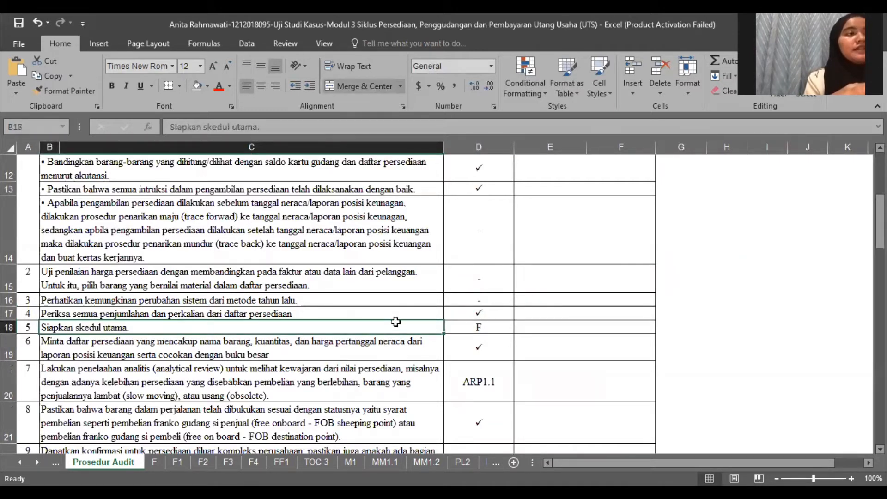
left_click(464, 326)
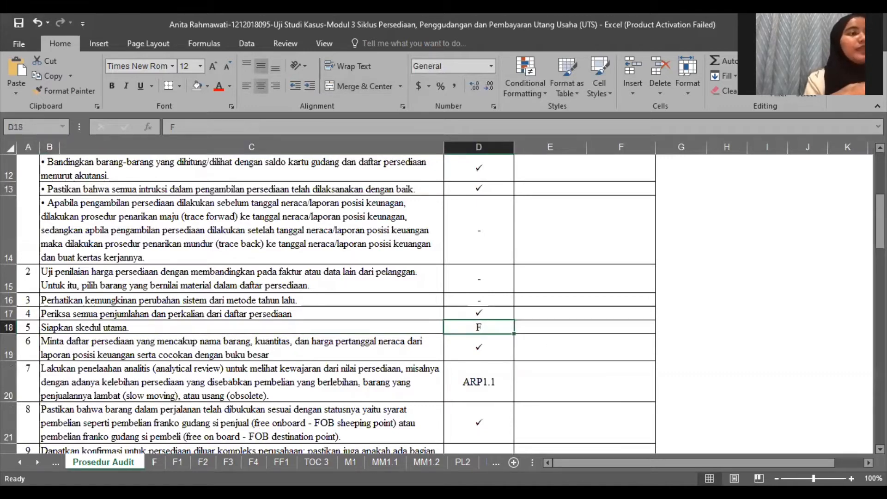
Step: Open the F main inventory schedule and go through the WP REF. of all four inventory categories
left_click(155, 462)
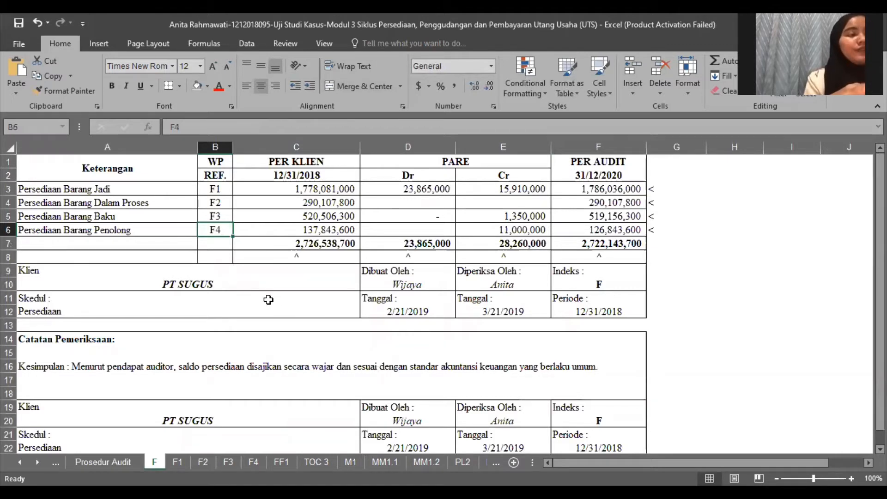
left_click(225, 191)
left_click(225, 204)
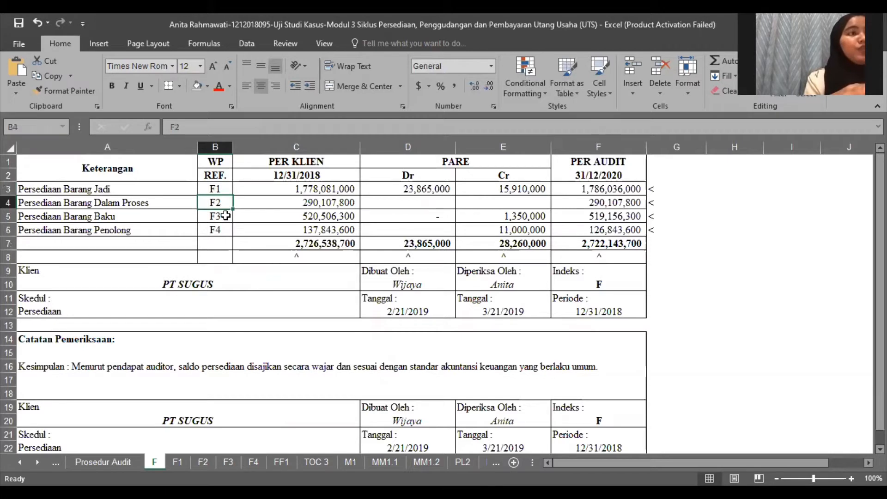
left_click(224, 216)
left_click(224, 228)
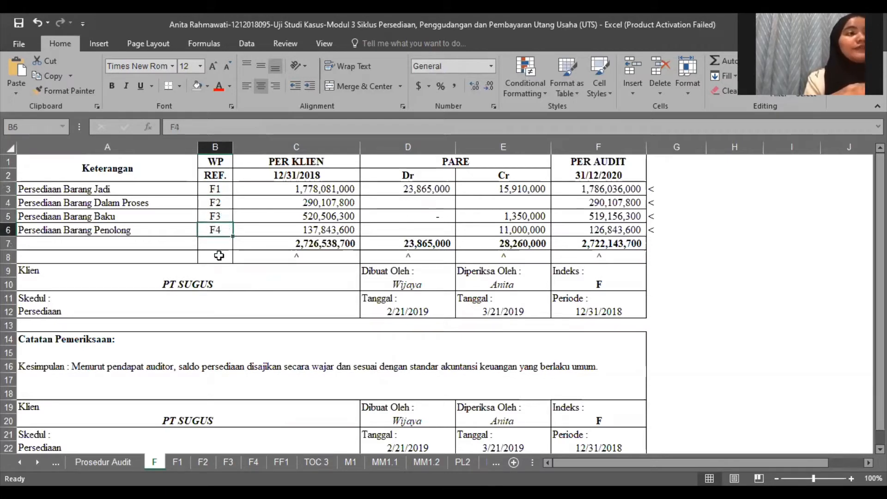
Step: On the F1 sheet, read the Rucofin SP 1000 promotion sample finding and compare it with correction journal 7's account, amount and explanation
left_click(178, 462)
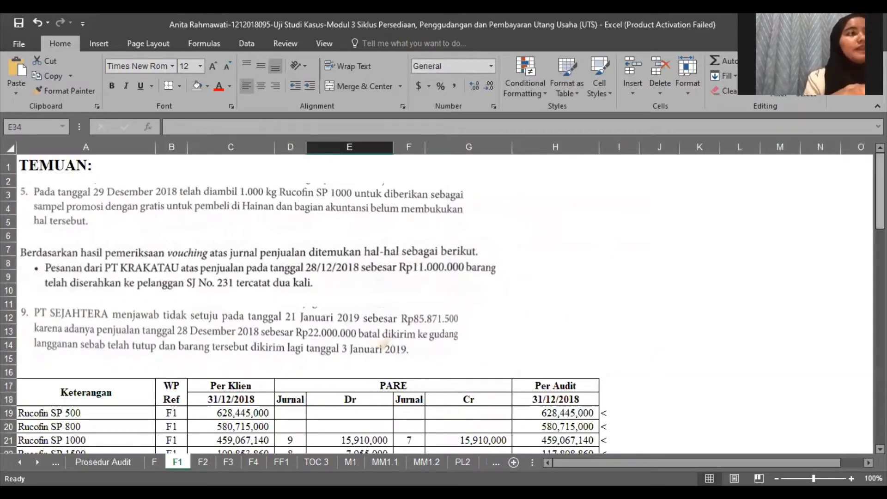
mouse_move(880, 203)
left_mouse_down()
mouse_move(880, 240)
mouse_move(880, 201)
left_mouse_up()
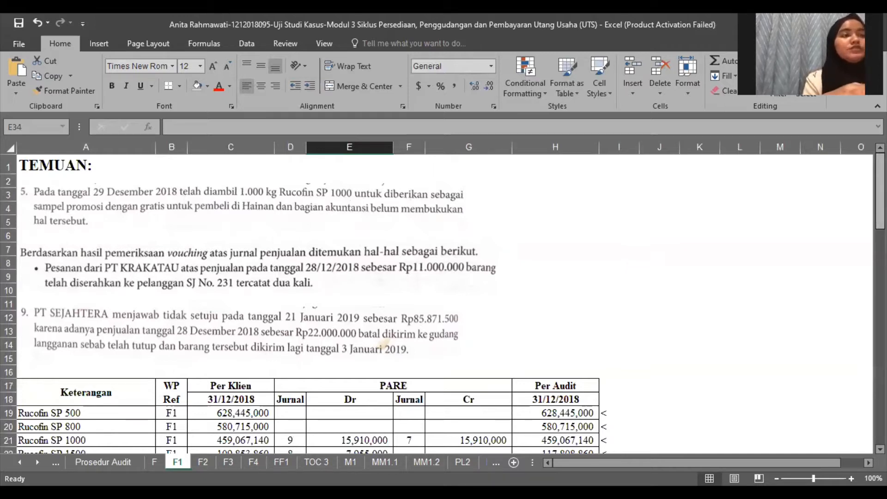
left_click_drag(880, 202, 880, 277)
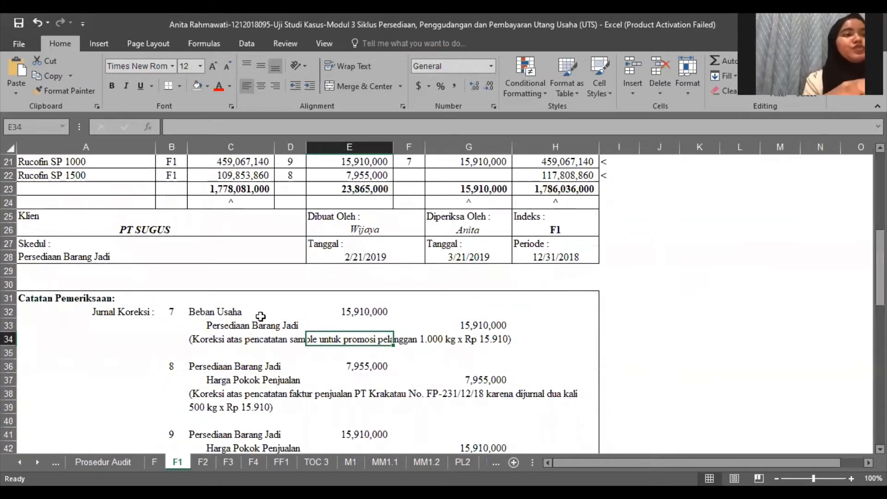
left_click(246, 314)
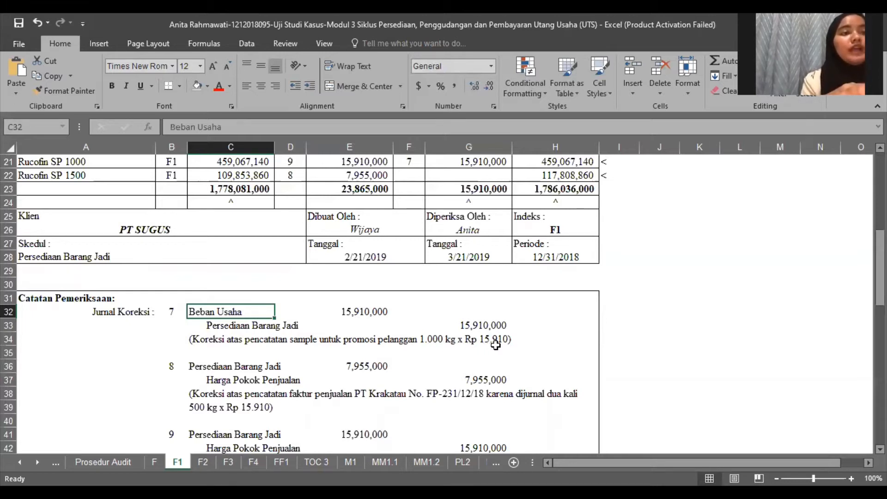
left_click(480, 339)
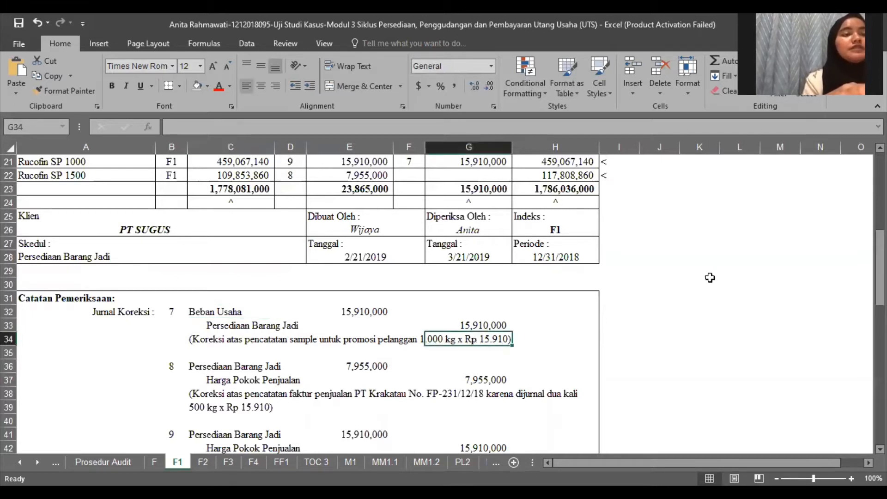
scroll(480, 338, "up", 7)
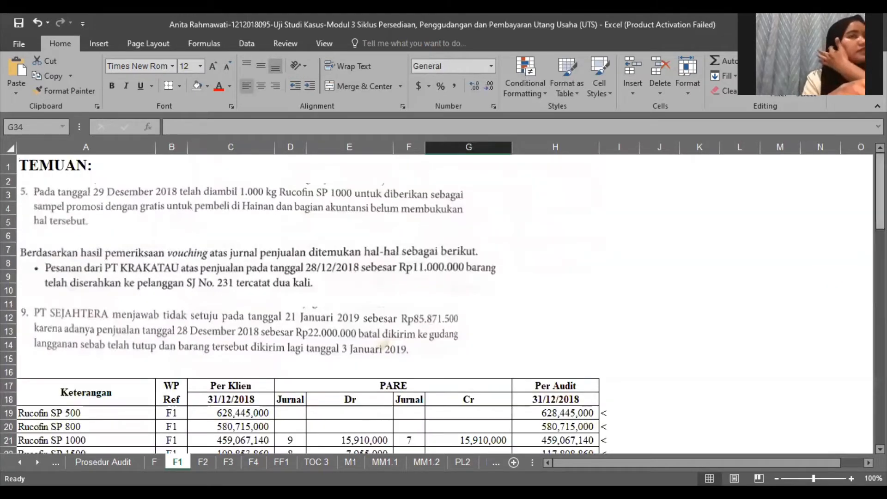
scroll(379, 315, "down", 7)
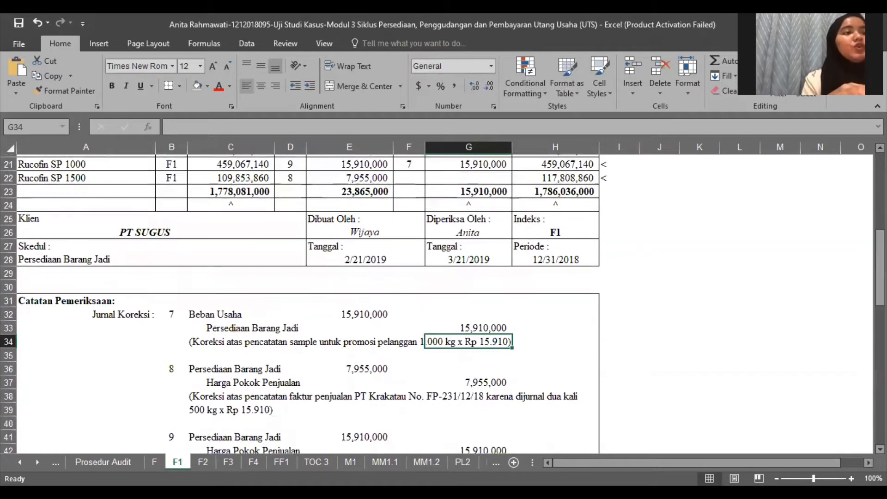
left_click(380, 314)
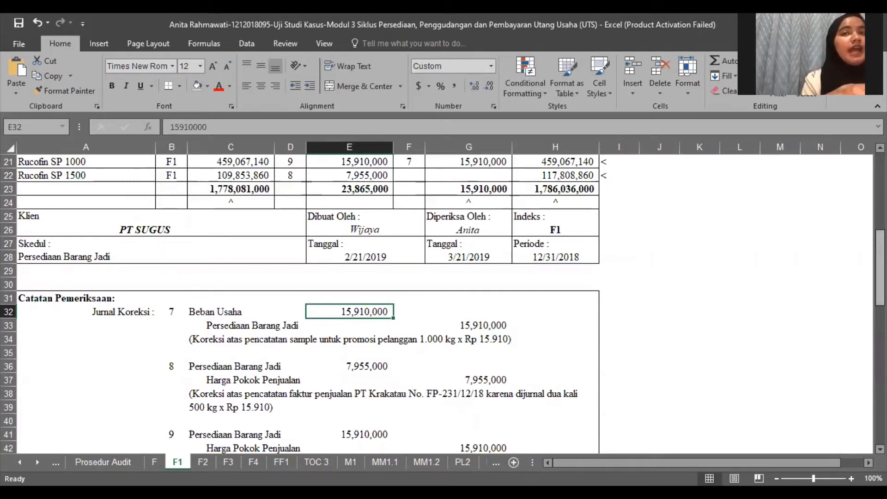
Step: Trace correction journal 7 to the PARE columns of the Rucofin SP 1000 row and compare the Cr amount with the journal's Persediaan Barang Jadi credit
scroll(480, 254, "up", 3)
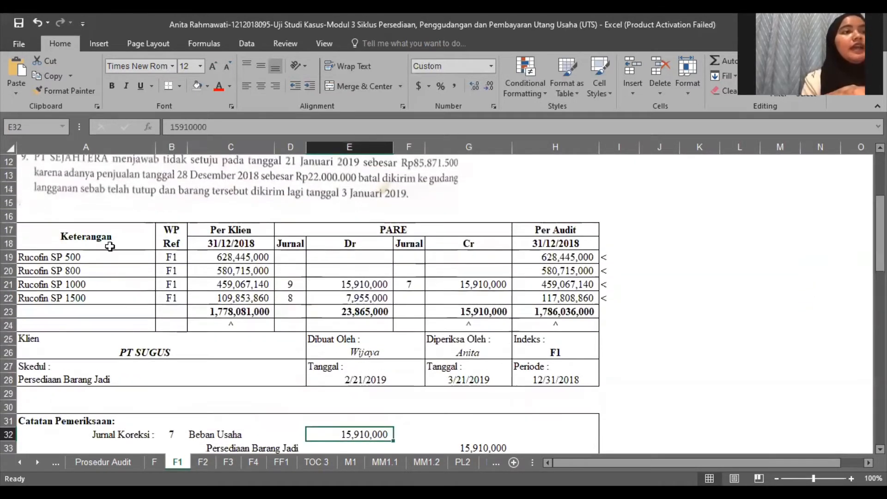
left_click(93, 285)
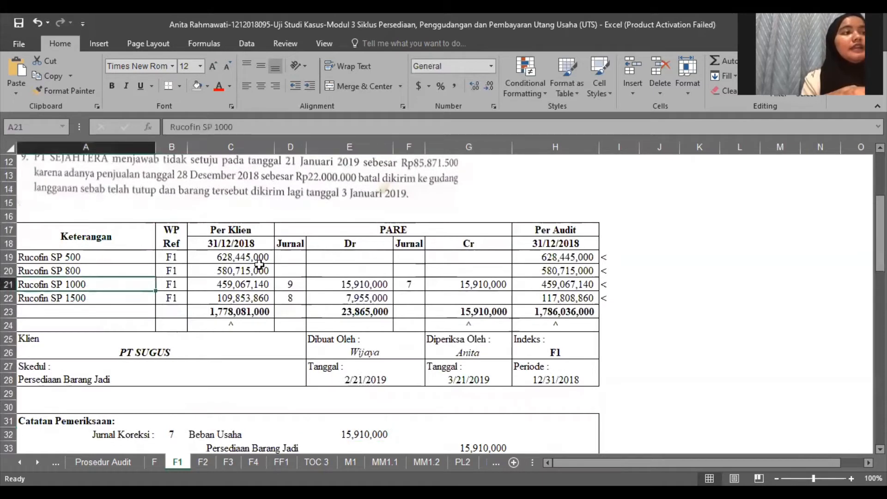
left_click(350, 283)
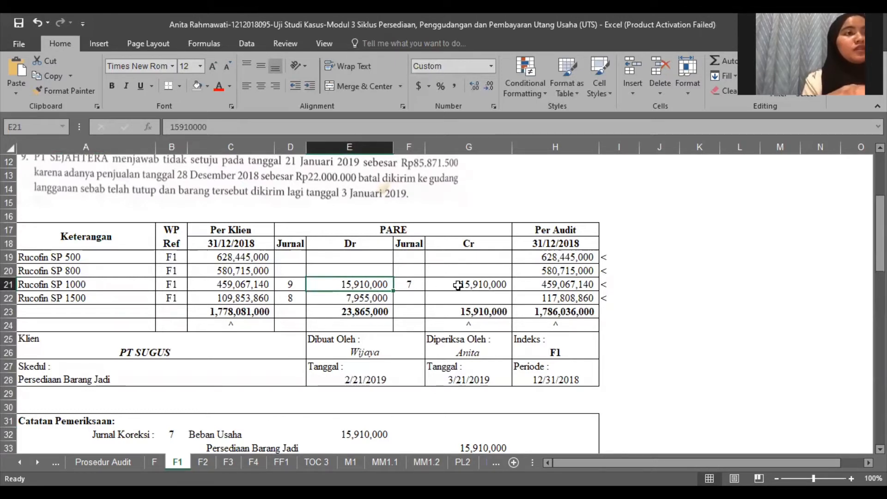
scroll(468, 231, "down", 1)
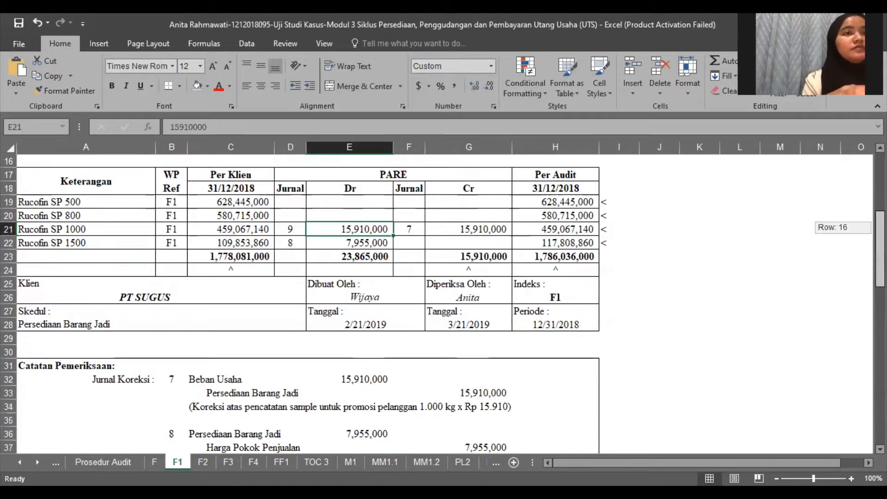
left_click(469, 231)
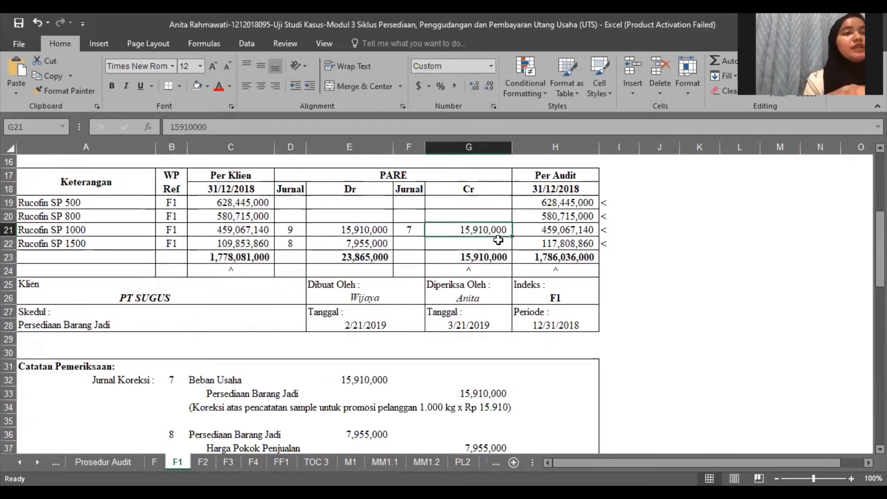
left_click(473, 394)
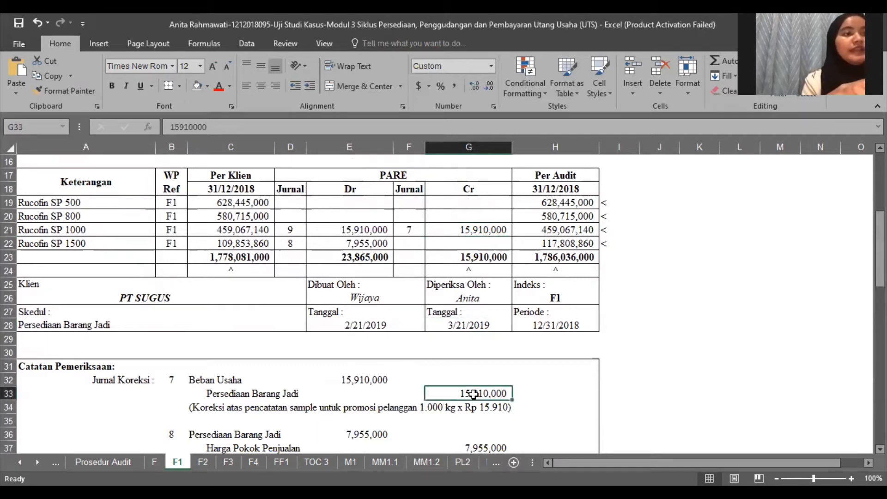
Step: Read the vouching finding on the F1 sheet about the PT KRAKATAU order of 28/12/2018 for Rp11.000.000 recorded twice
scroll(136, 248, "up", 5)
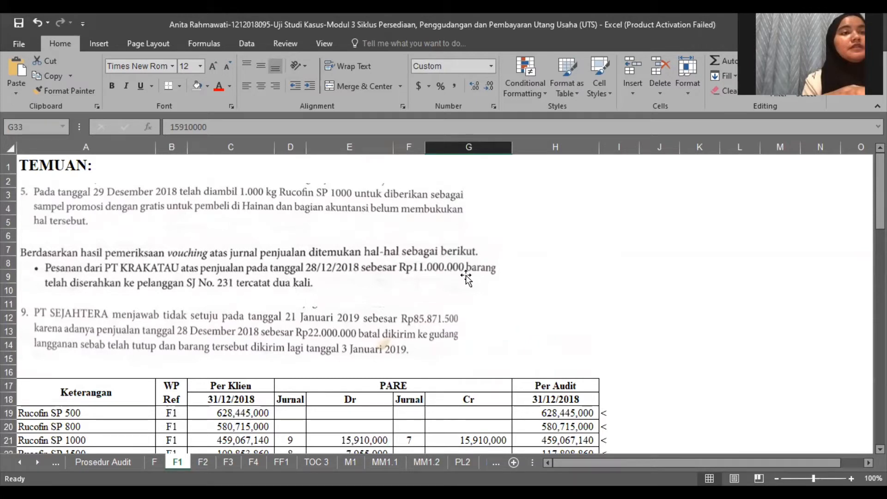
left_click(556, 262)
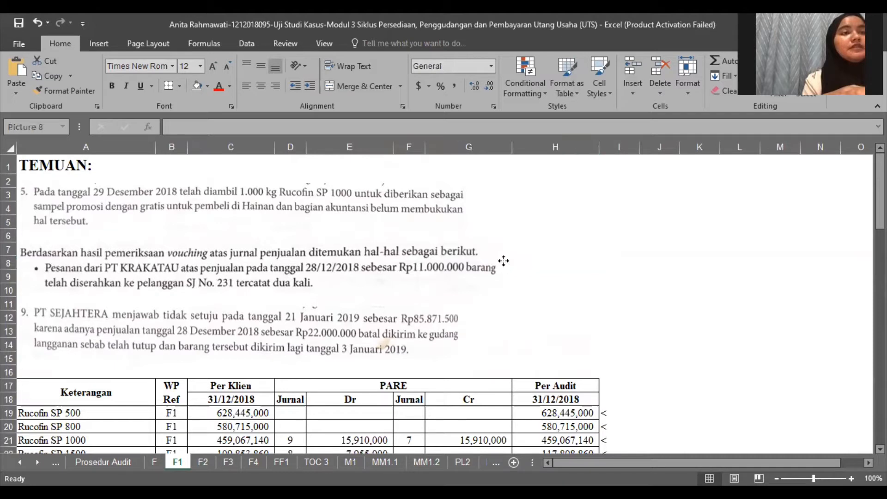
left_click(504, 262)
left_click(519, 260)
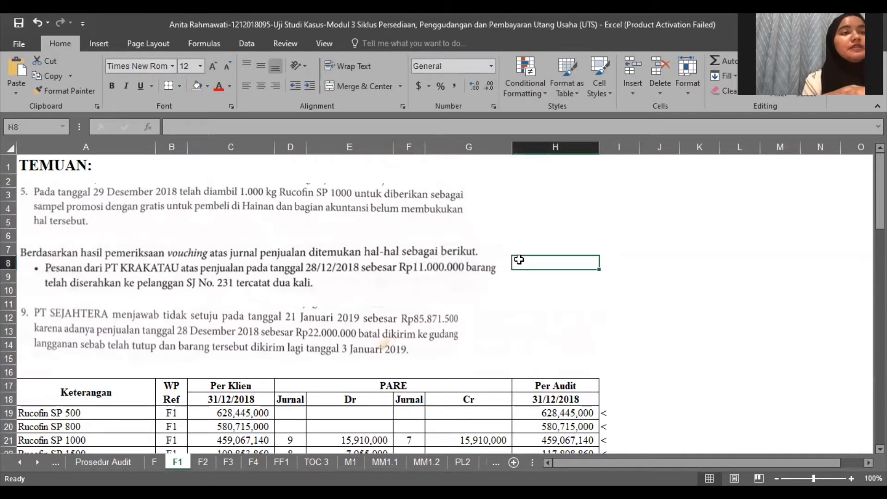
left_click(552, 246)
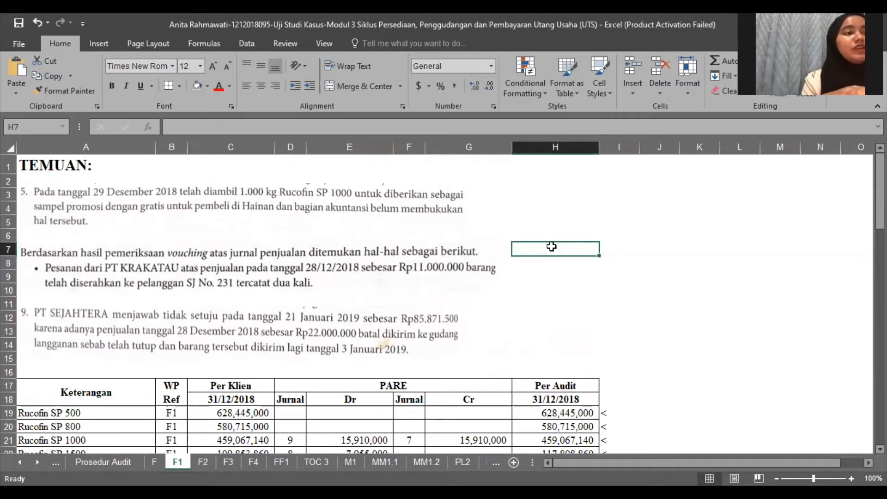
left_click(454, 278)
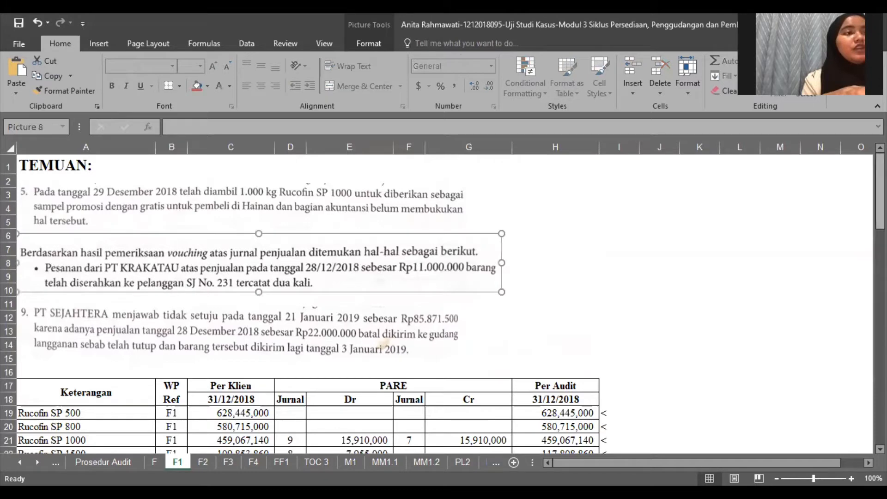
Step: Go through correction journal 8's Persediaan Barang Jadi and Harga Pokok Penjualan entries, checking the debit against its quantity-times-price explanation
scroll(249, 288, "down", 8)
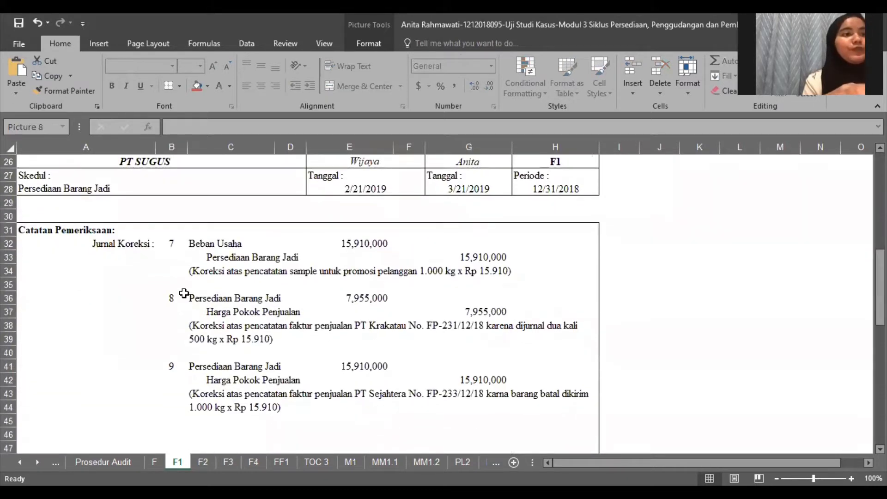
left_click(184, 294)
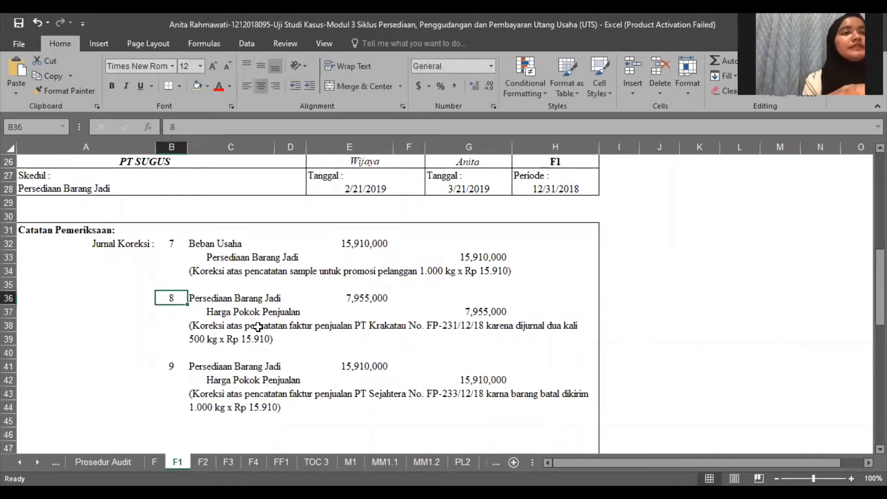
left_click(272, 299)
left_click(273, 313)
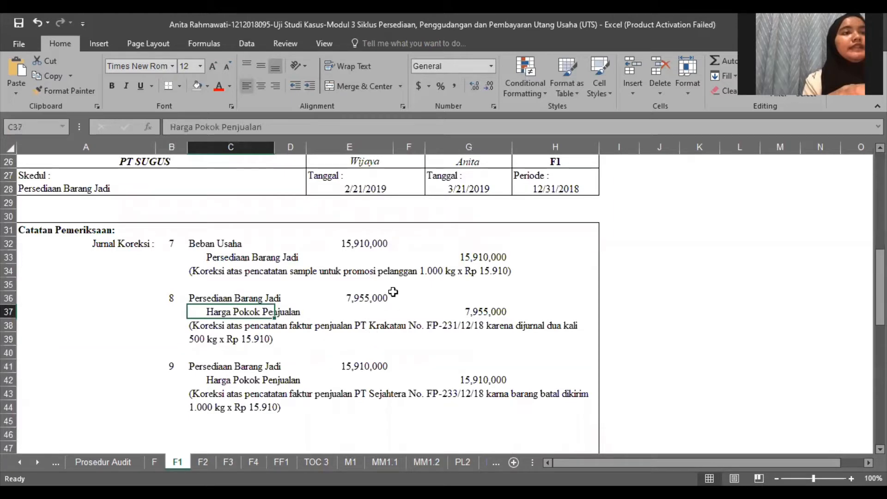
left_click(388, 311)
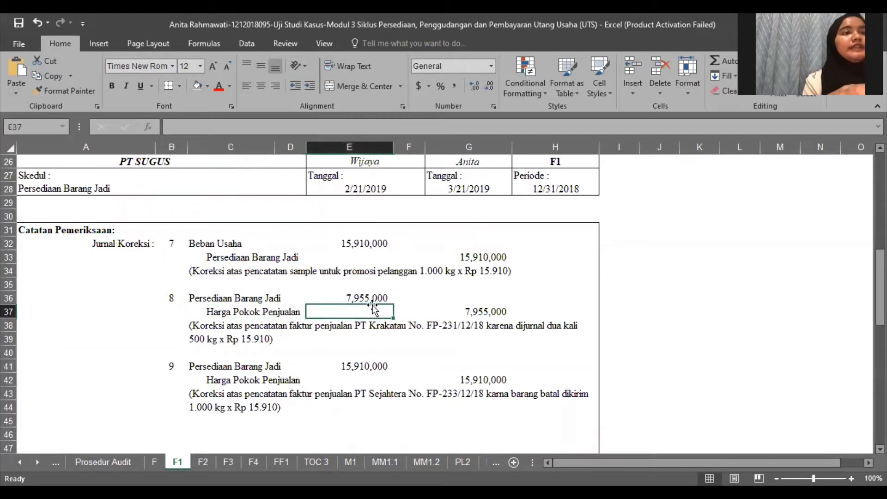
left_click(191, 342)
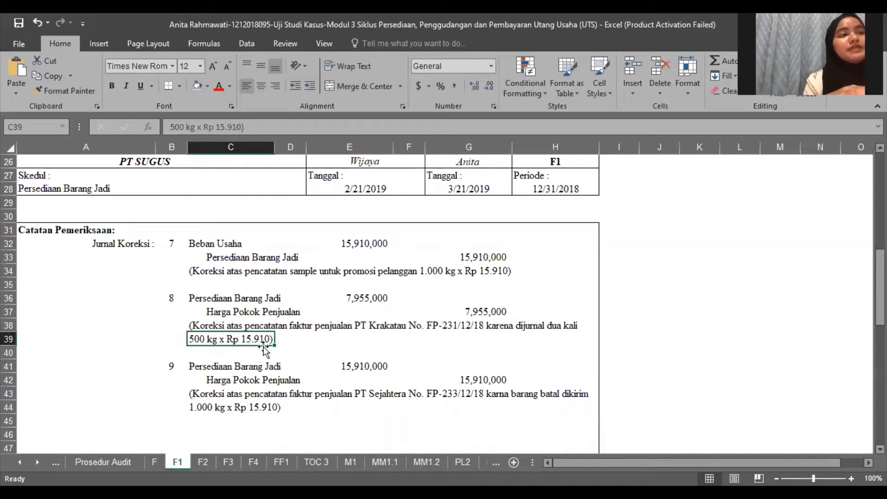
left_click(376, 299)
left_click(215, 297)
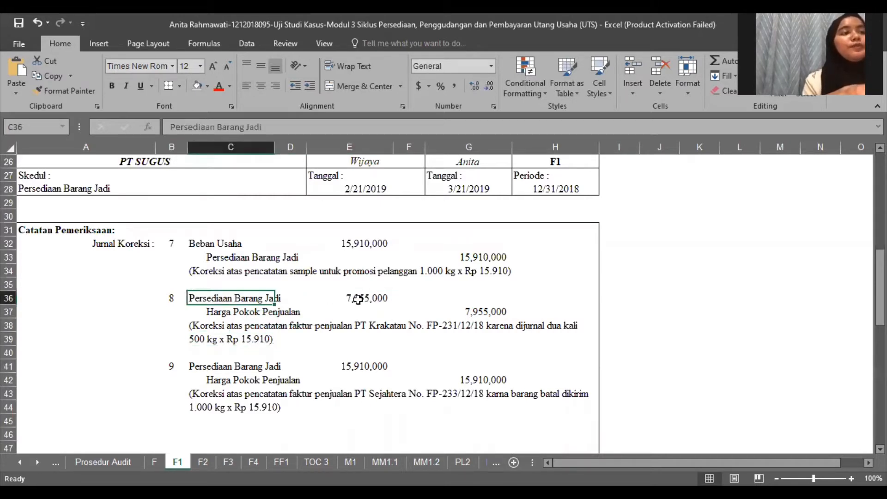
left_click(365, 299)
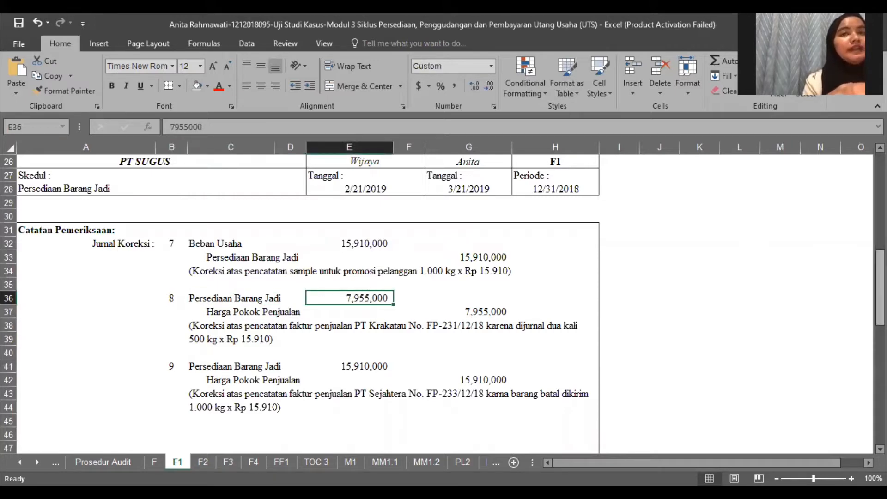
Step: Look up correction journal 8's inventory debit in the schedule's PARE Dr column and check the Rucofin SP 1000 row's Dr amount
scroll(357, 323, "up", 6)
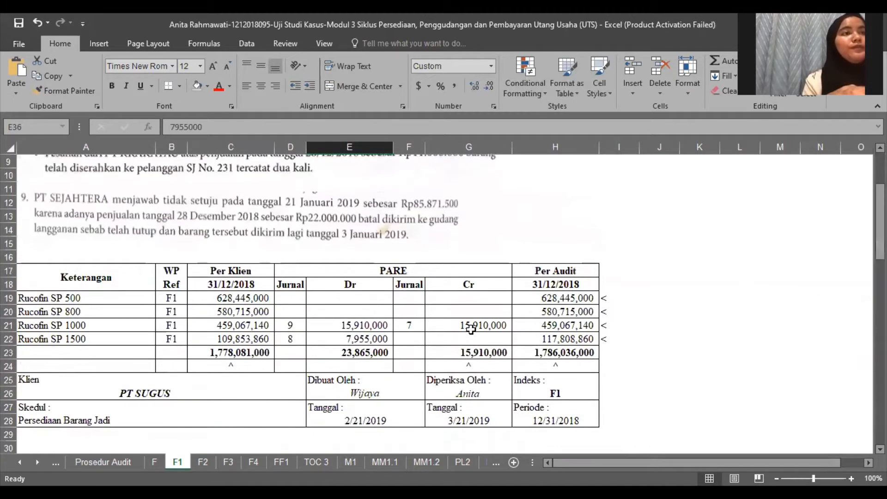
left_click(357, 323)
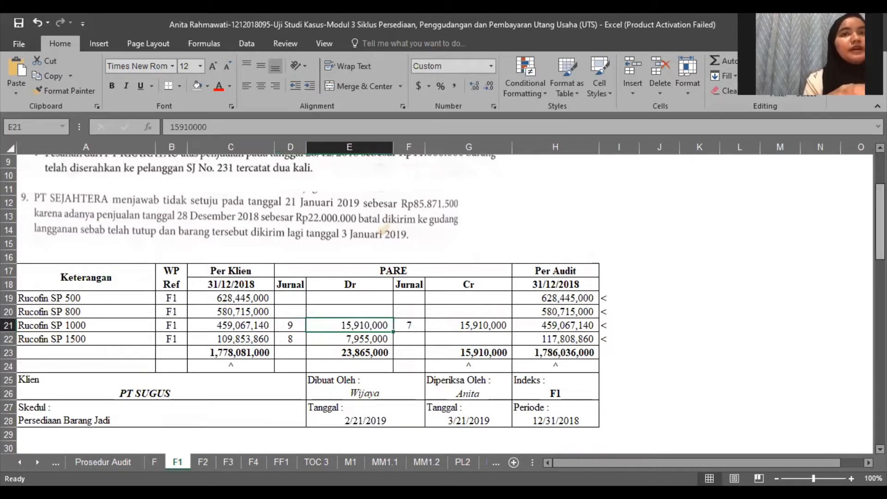
left_click_drag(880, 242, 880, 210)
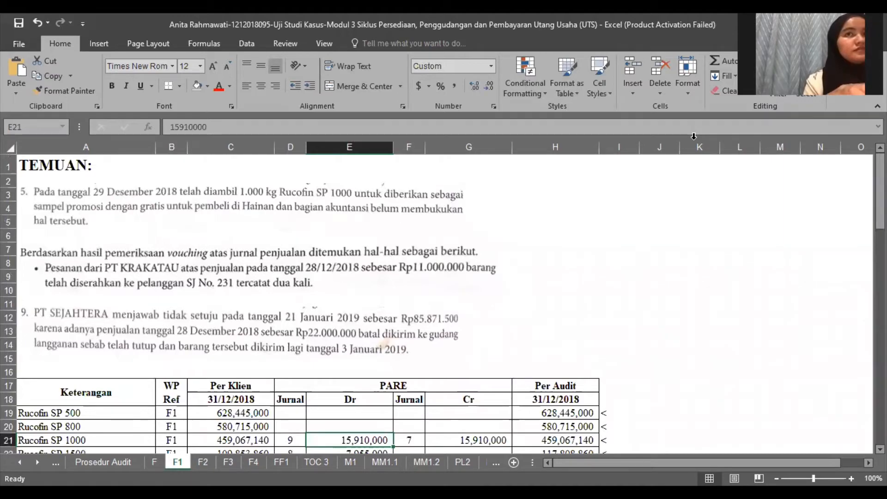
scroll(693, 137, "down", 3)
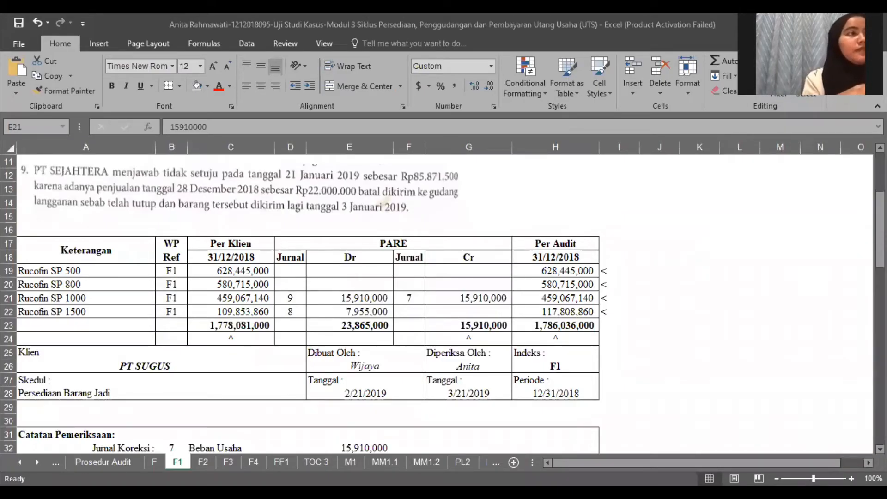
left_click(349, 298)
Step: Read finding 9 about PT SEJAHTERA's disagreement over the cancelled Rp22.000.000 sale of 28 Desember 2018
scroll(444, 300, "up", 3)
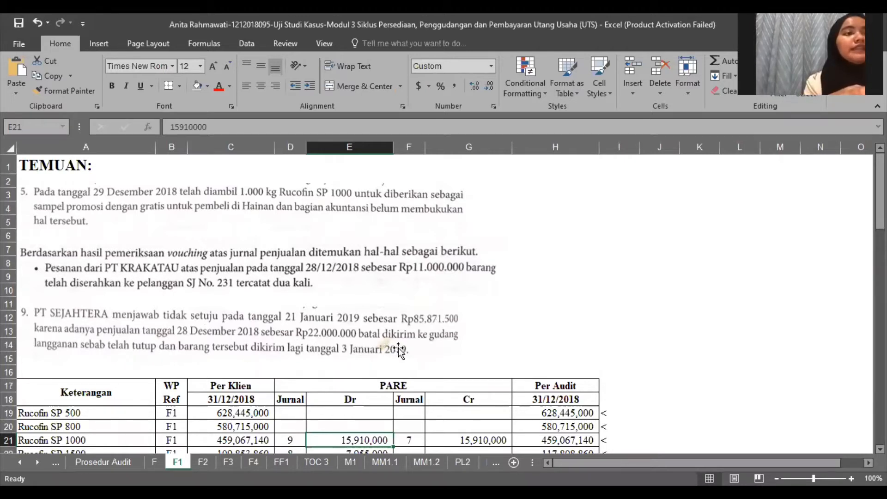
left_click(527, 323)
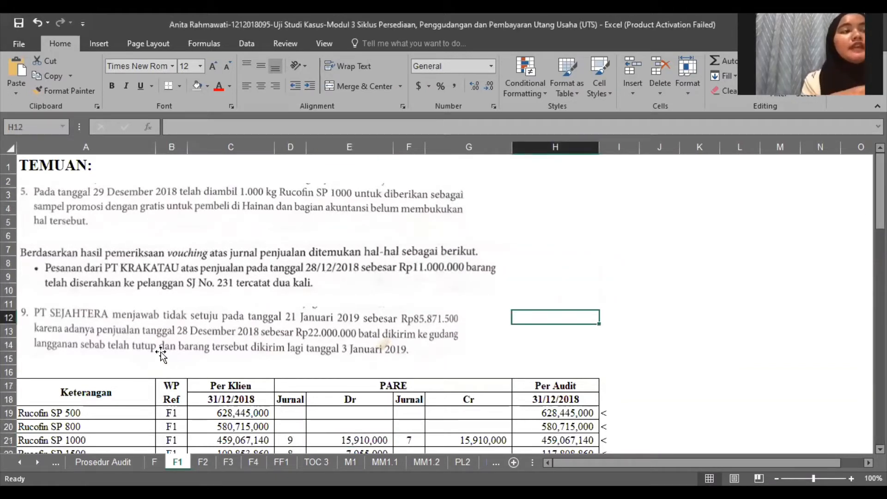
left_click(115, 319)
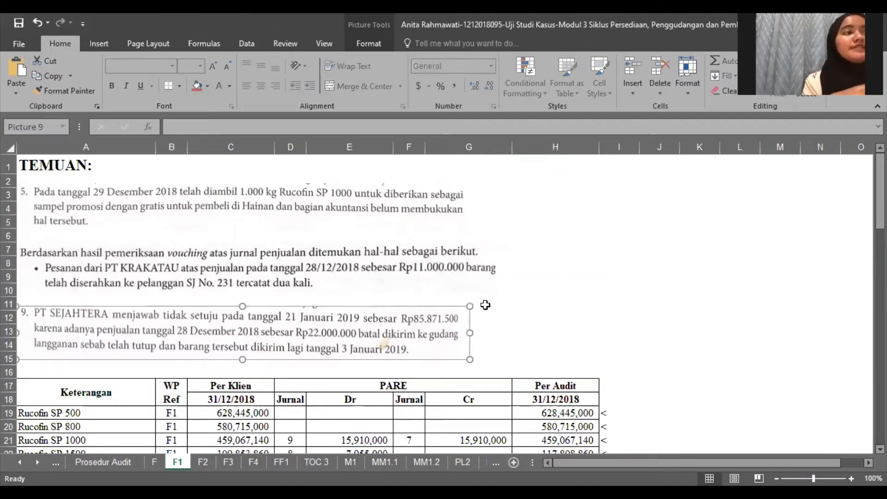
left_click(505, 307)
left_click(533, 315)
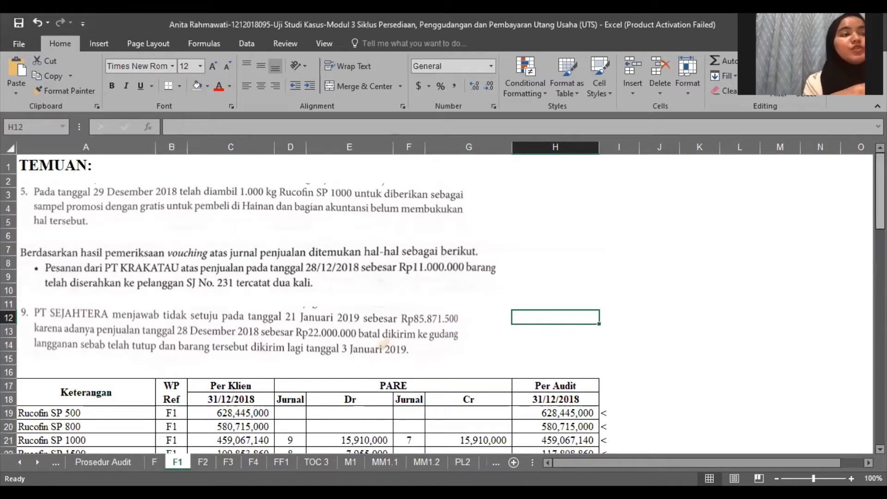
Step: Go through correction journal 9's Persediaan Barang Jadi and Harga Pokok Penjualan accounts, debit amount and quantity-times-price explanation for PT Sejahtera
scroll(285, 238, "down", 11)
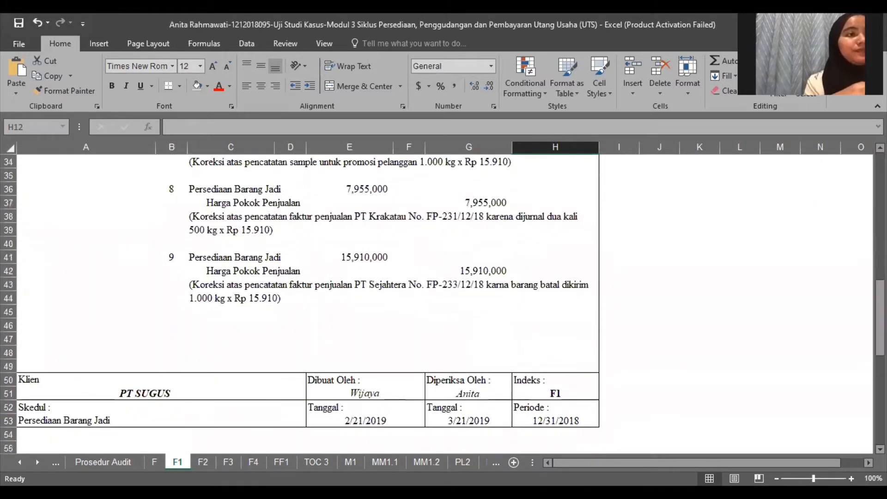
left_click(244, 257)
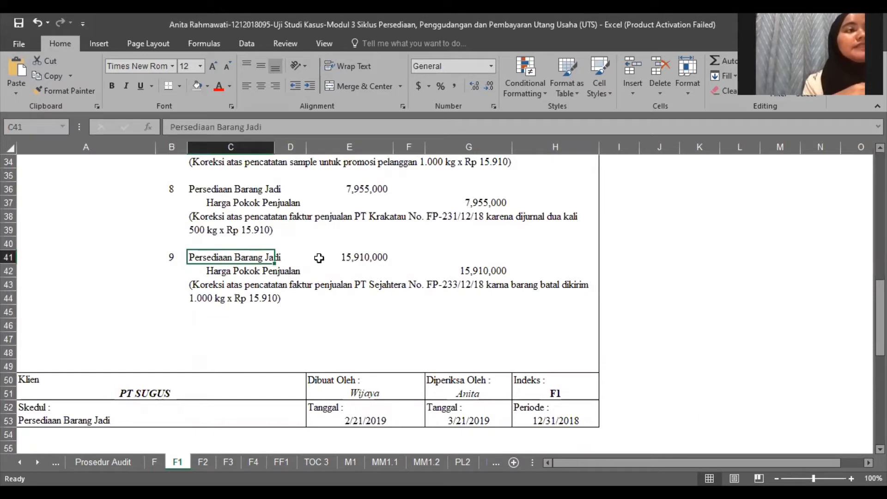
left_click(273, 267)
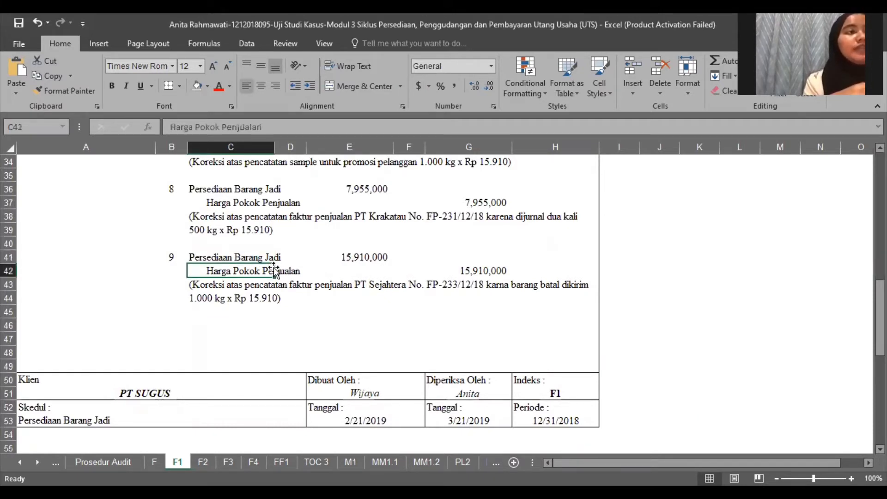
left_click(367, 257)
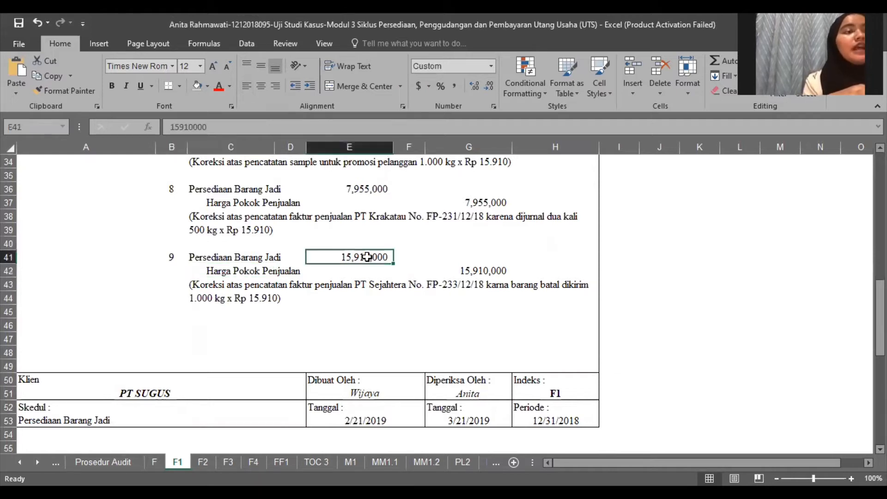
left_click(234, 296)
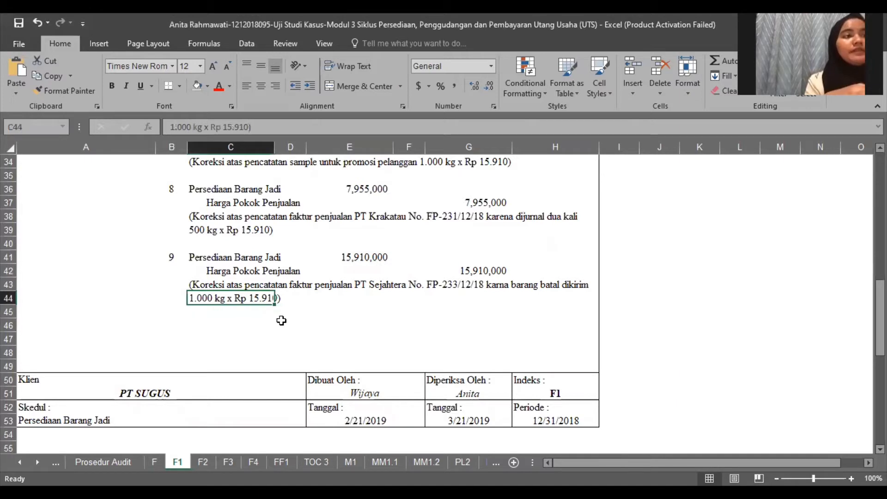
left_click(281, 320)
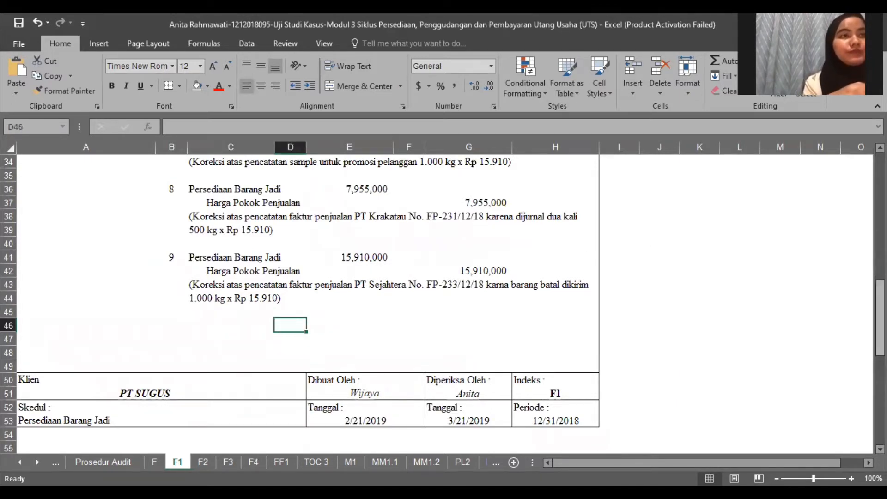
Step: Trace correction journal 9's inventory debit to the Rucofin SP 1000 row's PARE Dr amount and compare it with the Cr amount
left_click_drag(880, 319, 881, 296)
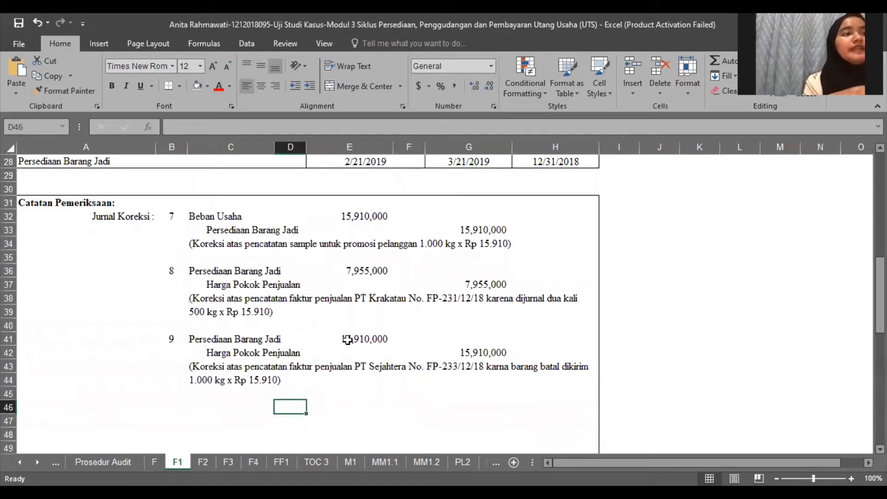
left_click(349, 339)
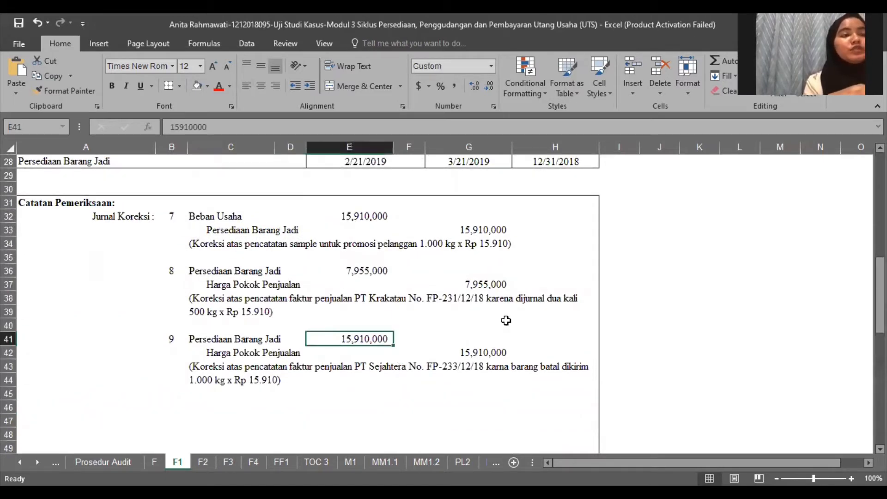
left_click_drag(880, 294, 881, 236)
left_click(341, 270)
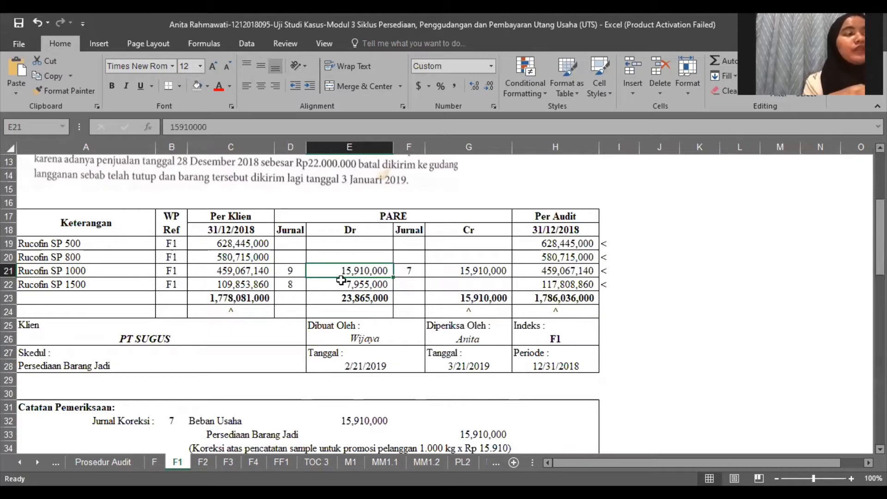
left_click(496, 275)
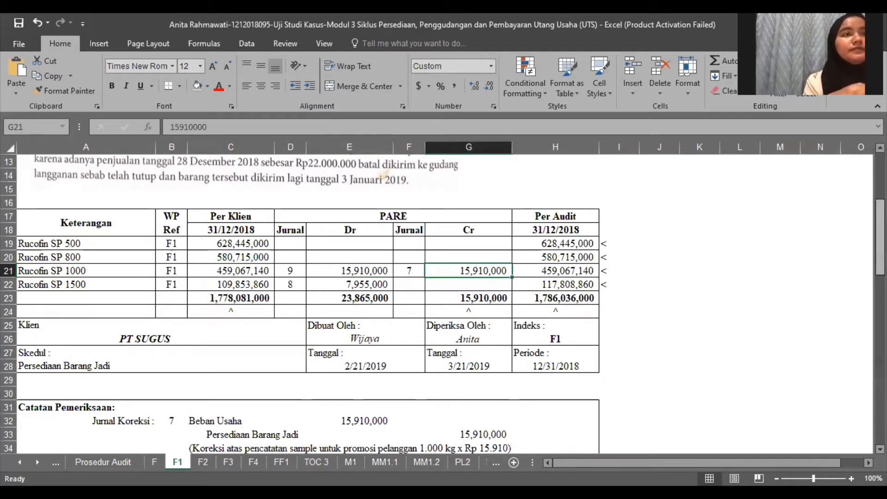
Step: Return from the findings to the Persediaan Barang Jadi schedule and look over its PARE adjustment columns
scroll(880, 222, "up", 4)
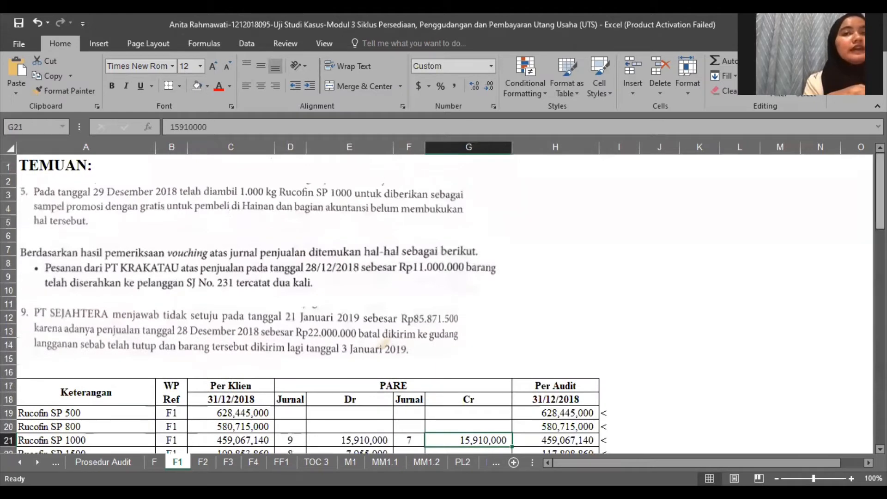
scroll(630, 283, "down", 2)
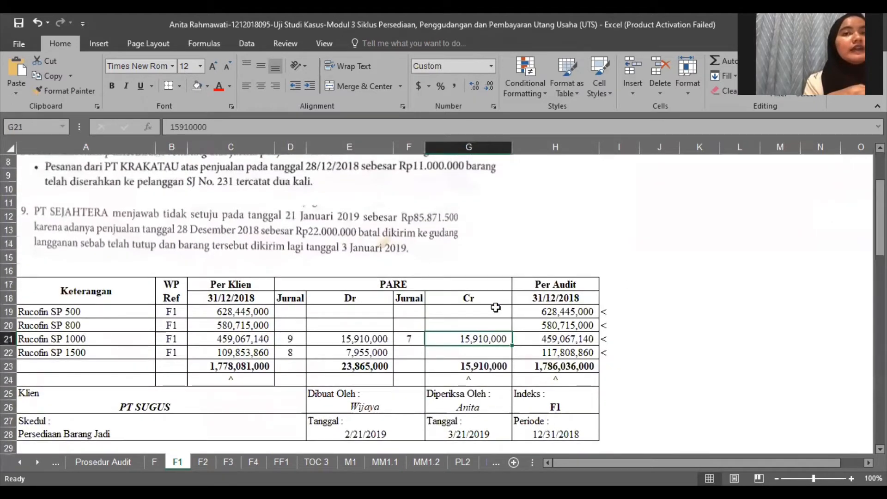
left_click(463, 283)
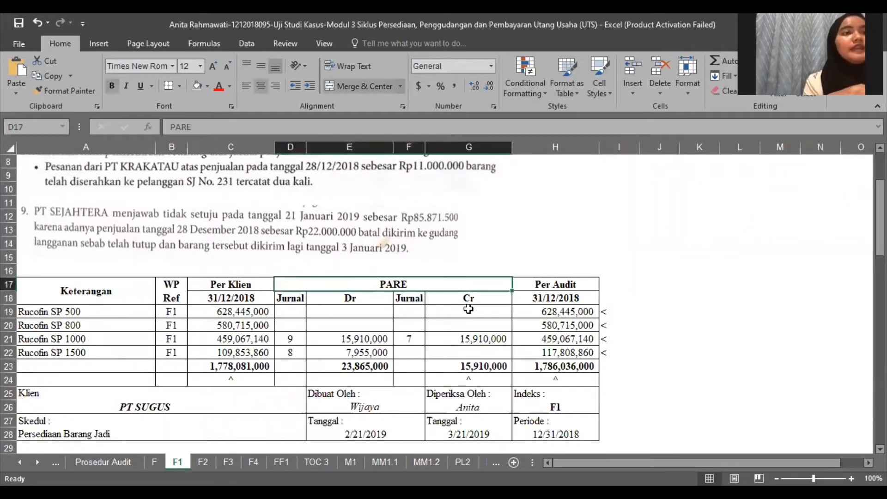
left_click(468, 312)
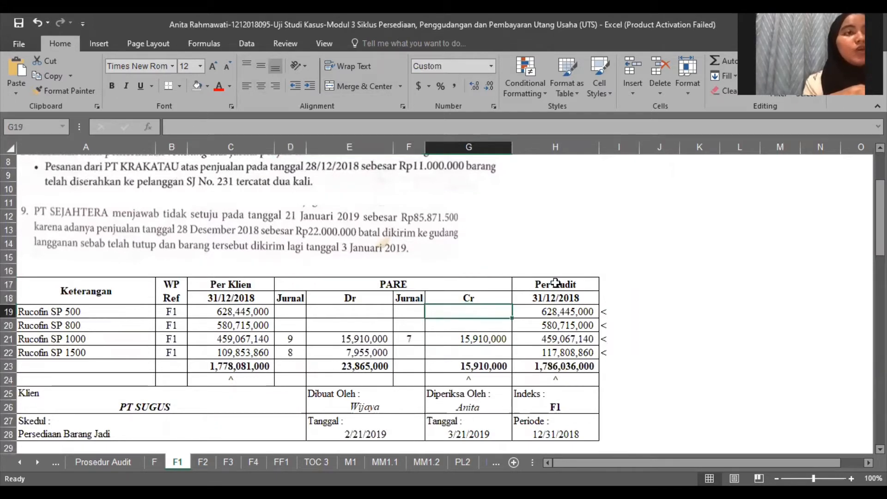
Step: Check the Per Audit formulas of each Rucofin product row and the column total in the Persediaan Barang Jadi schedule
left_click(556, 284)
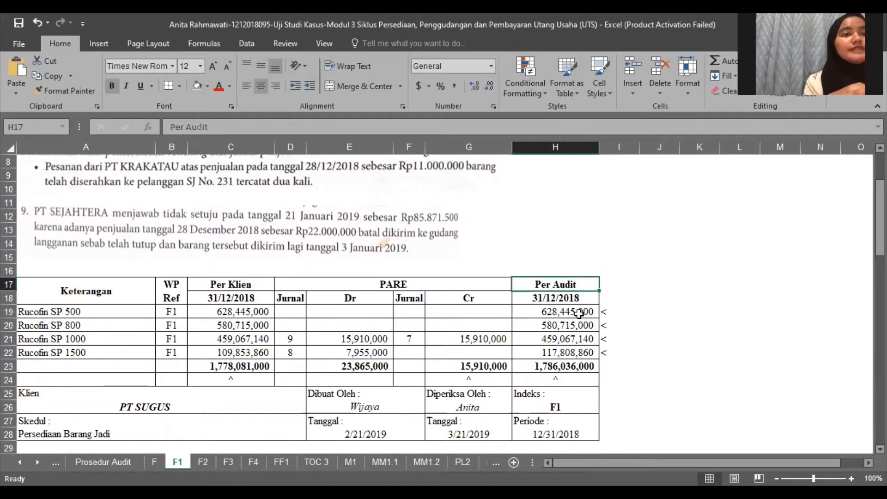
left_click(579, 315)
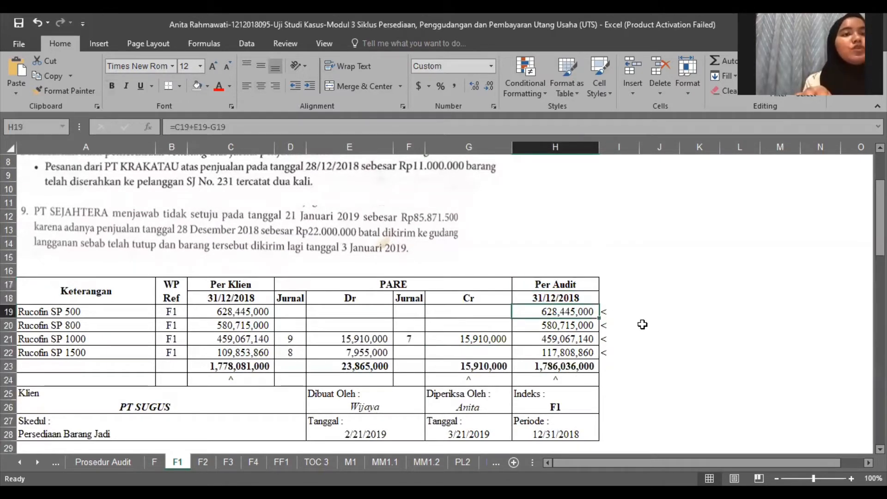
key("Down")
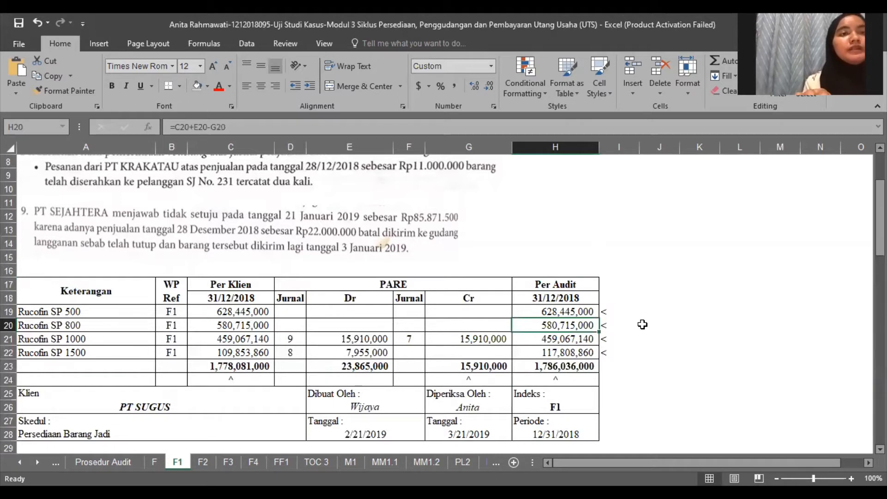
key("Down")
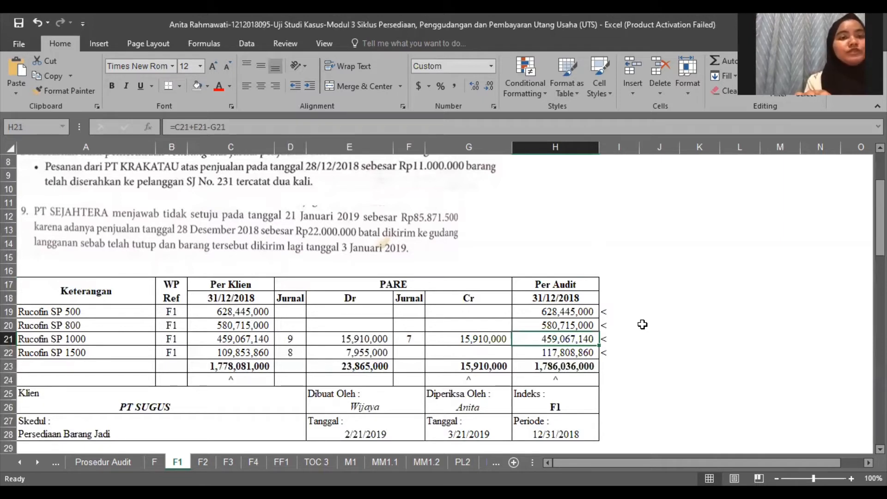
key("Down")
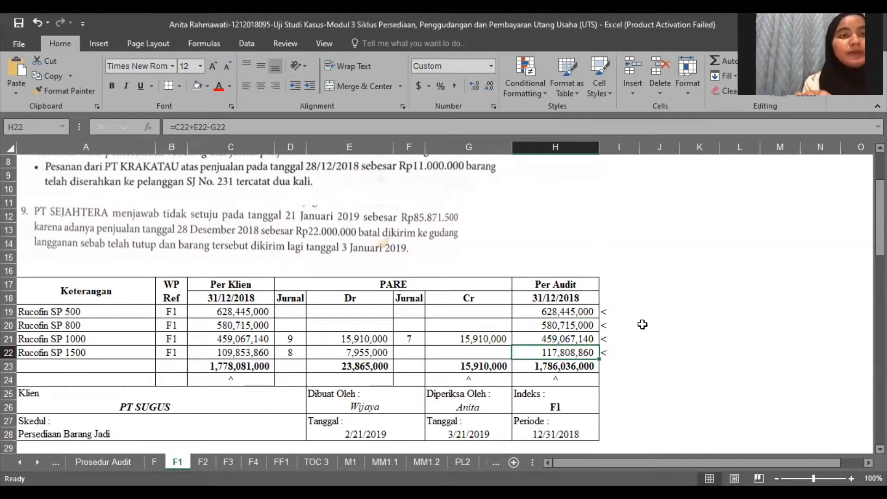
key("Down")
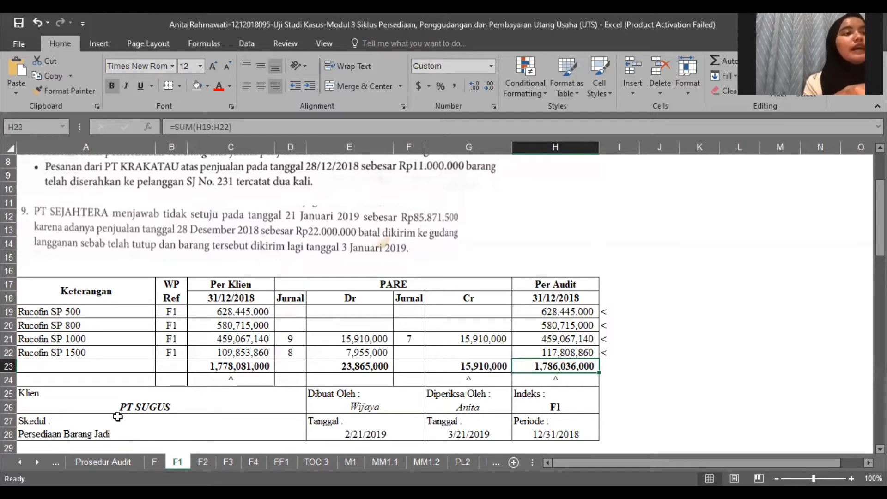
Step: Trace the F1 totals to schedule F, checking the Persediaan Barang Jadi row's PARE Dr, PARE Cr and Per Audit amounts
left_click(155, 462)
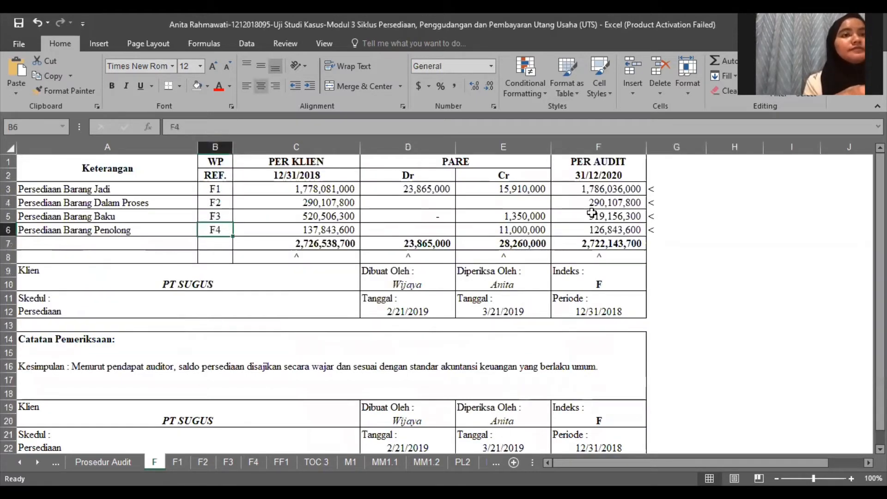
left_click(430, 191)
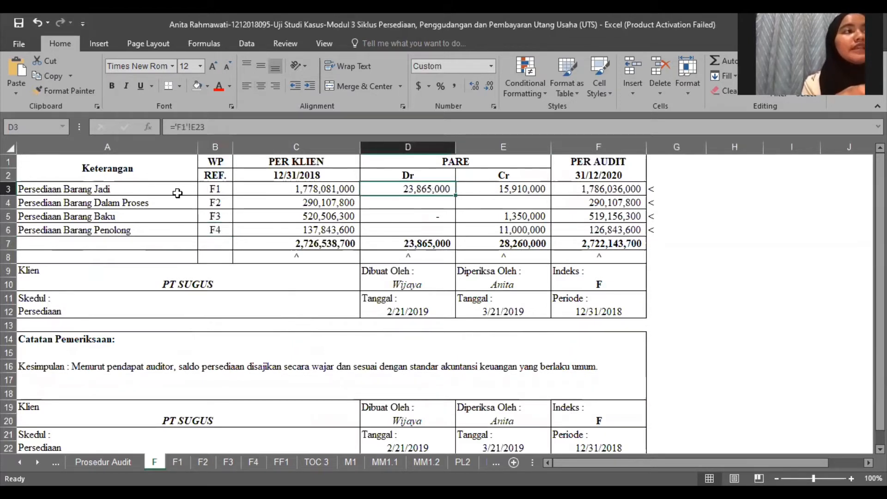
left_click(225, 192)
left_click(441, 189)
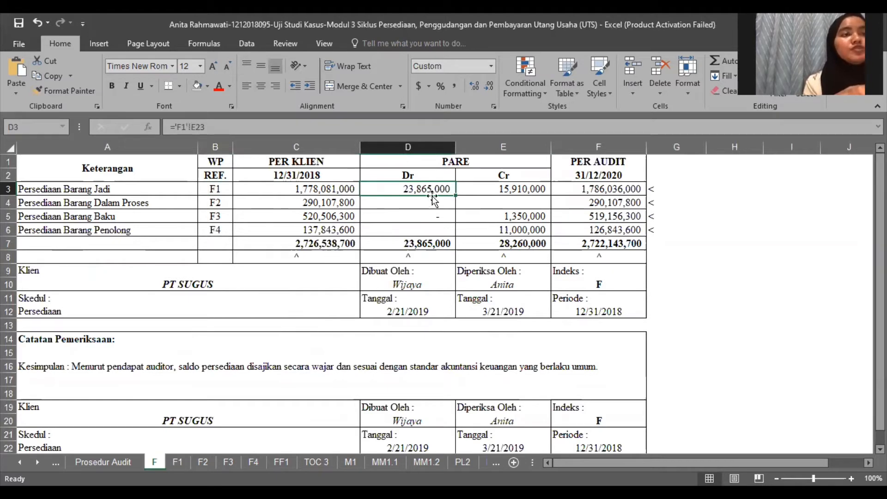
left_click(499, 192)
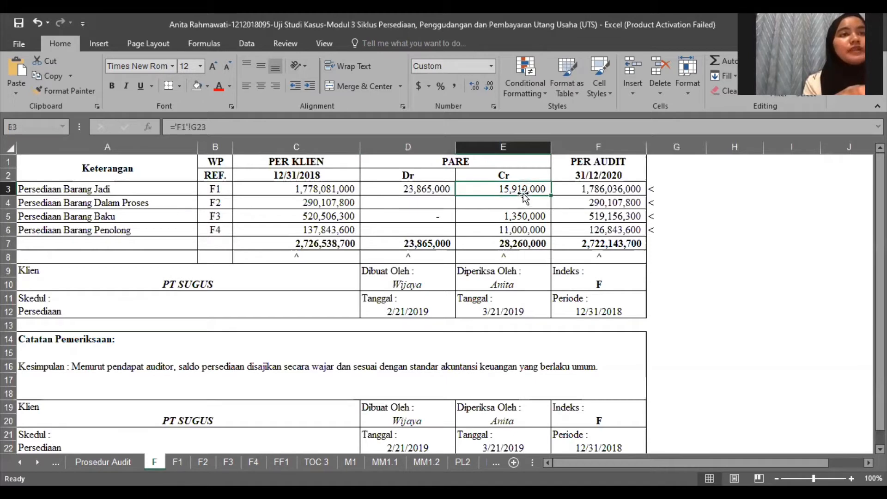
left_click(578, 191)
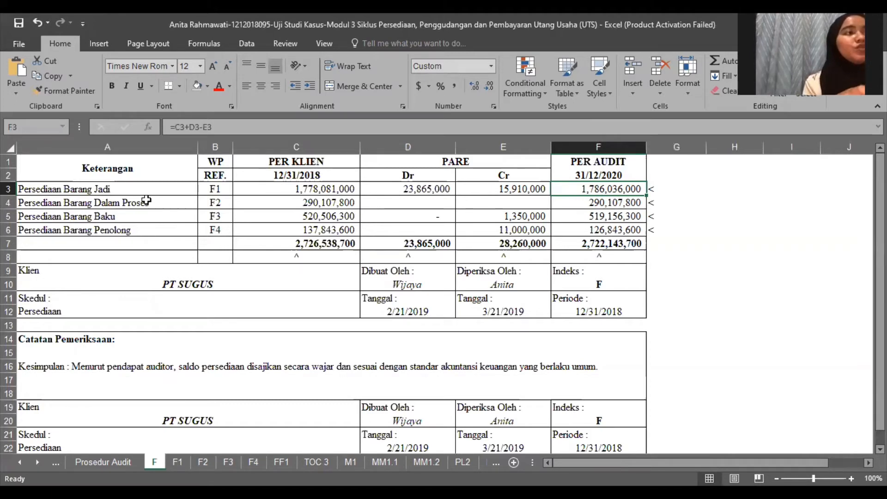
Step: Follow the Persediaan Barang Dalam Proses reference to schedule F2 and read finding 6 about batch 377's unpaid factory wages
left_click(194, 203)
left_click(215, 202)
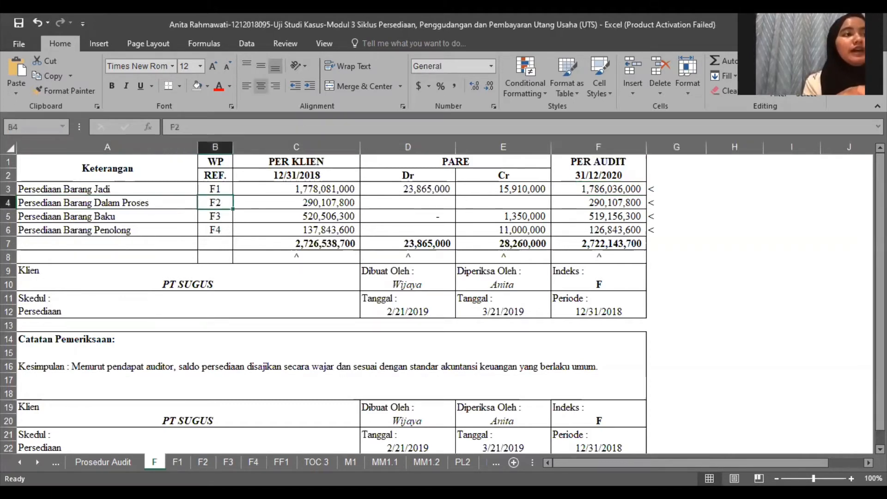
left_click(203, 462)
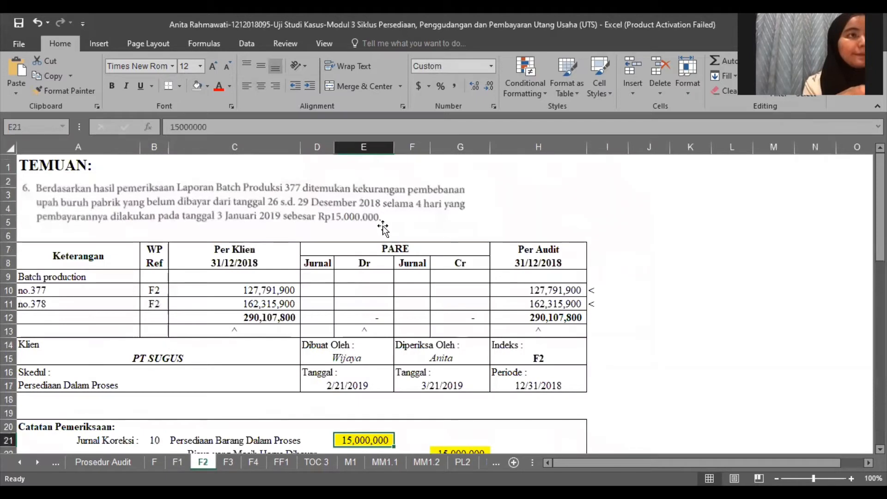
left_click(236, 174)
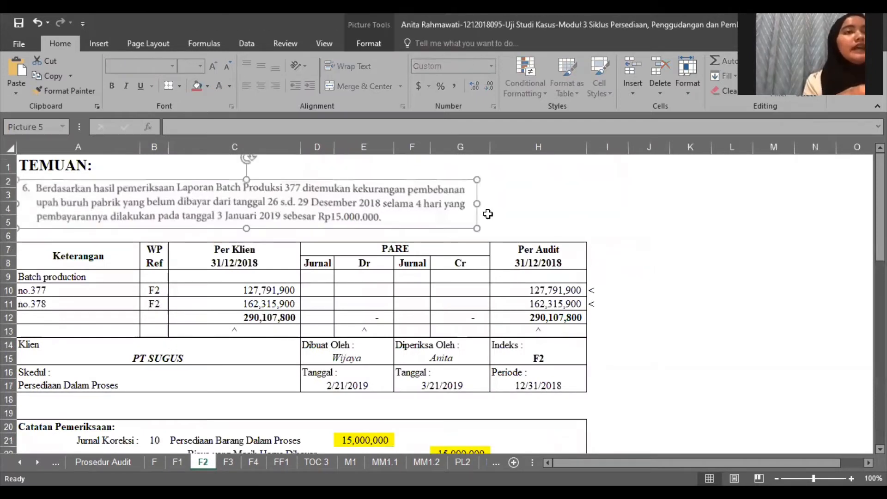
left_click(577, 220)
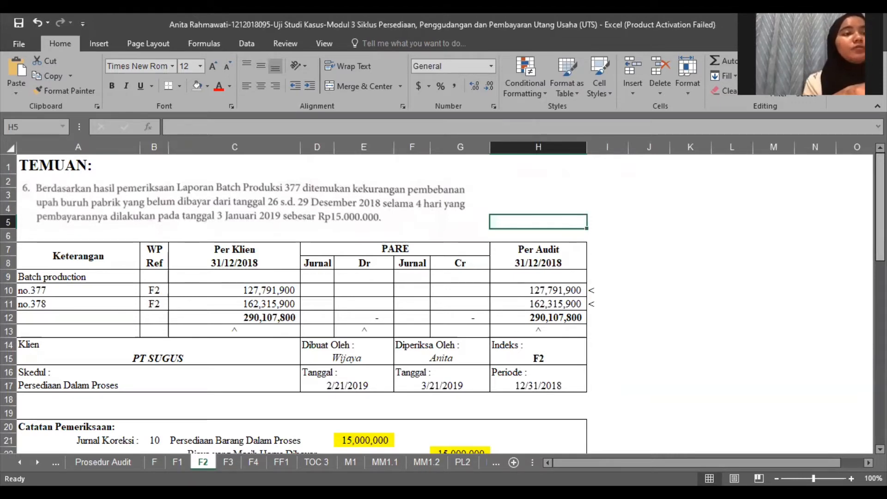
Step: Go through correction journal 10's Persediaan Barang Dalam Proses and Biaya yang Masih Harus Dibayar accounts, credit amount and explanatory notes
scroll(214, 252, "down", 3)
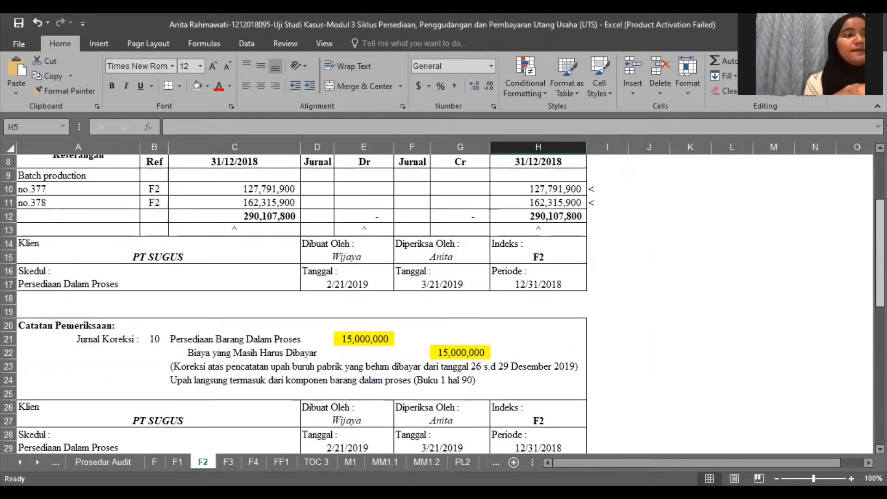
left_click(186, 329)
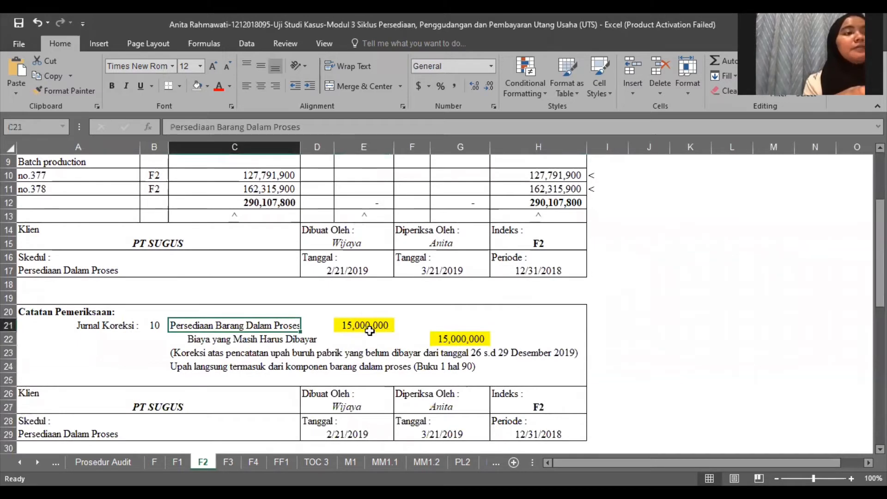
left_click(283, 340)
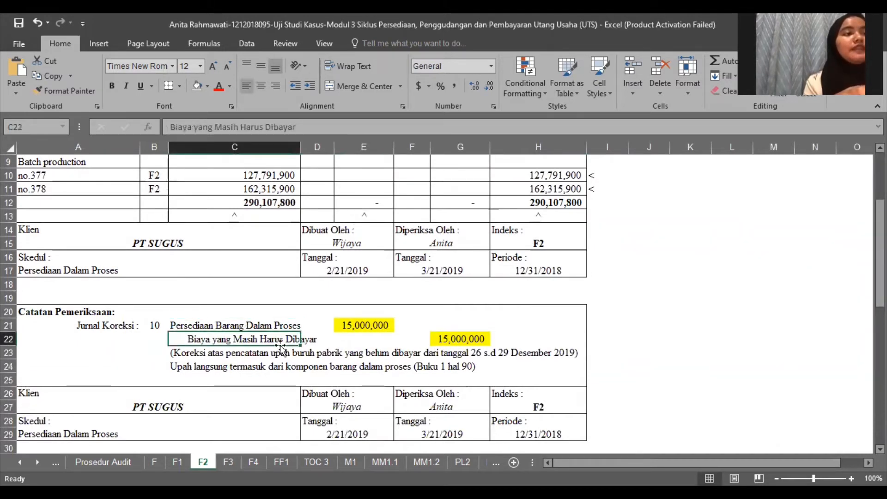
left_click(323, 341)
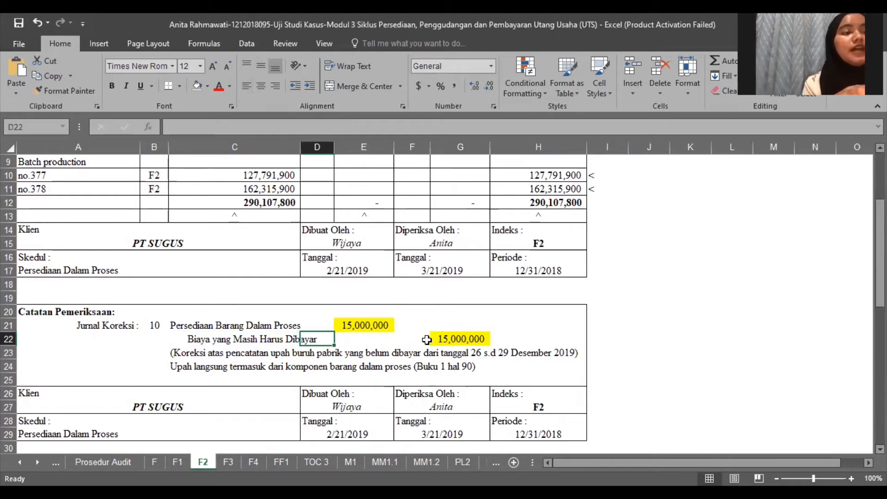
left_click(446, 338)
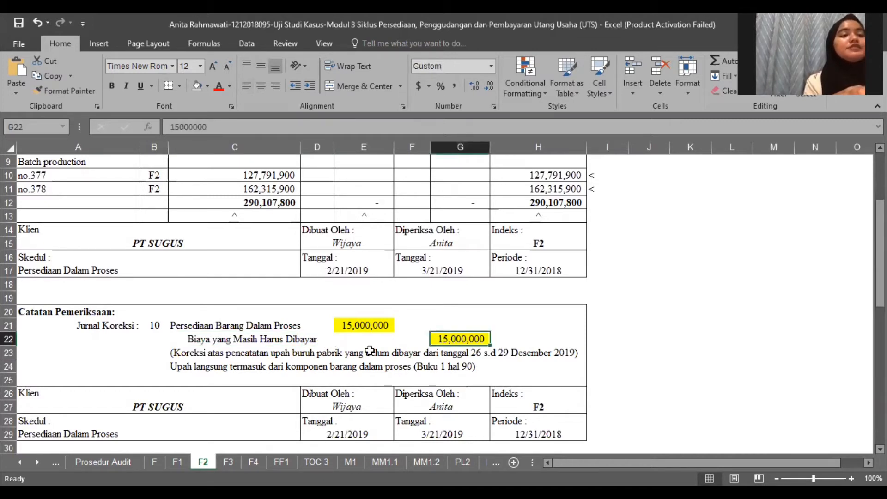
left_click(216, 354)
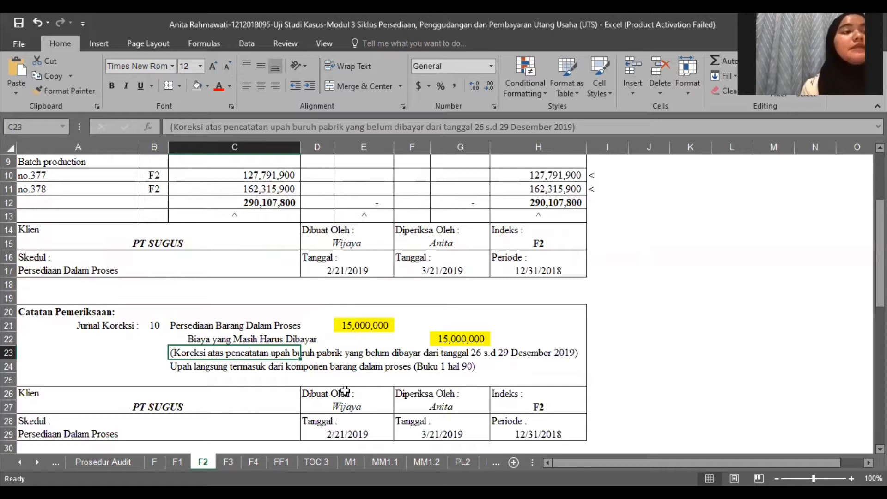
left_click(239, 370)
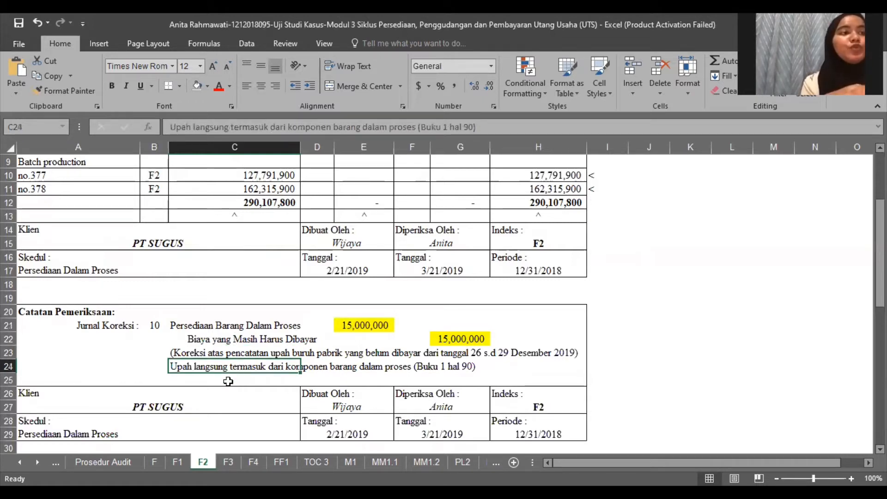
Step: Save the workbook
left_click(267, 382)
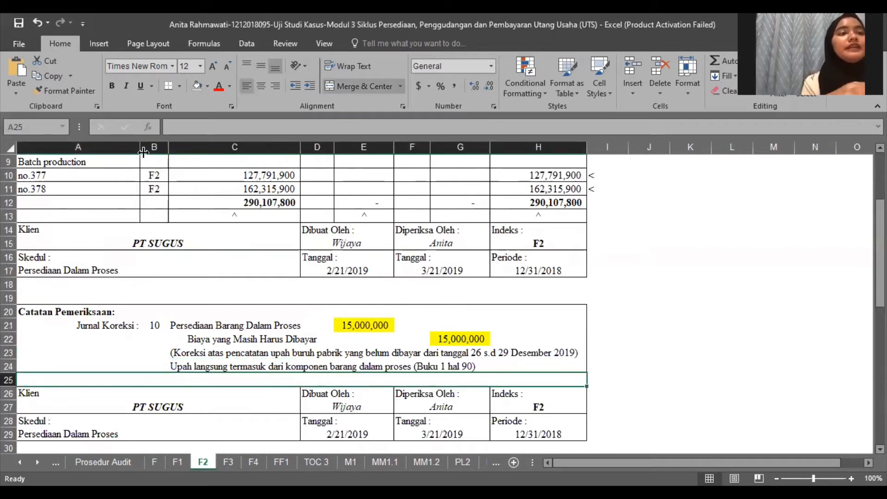
left_click(17, 22)
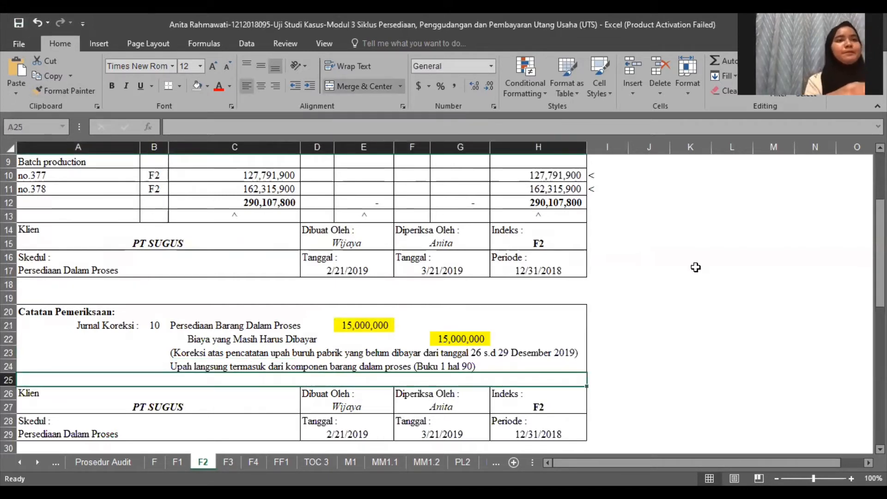
Step: Compare correction journal 10's debit to Persediaan Barang Dalam Proses with its credit to Biaya yang Masih Harus Dibayar
left_click_drag(880, 252, 881, 234)
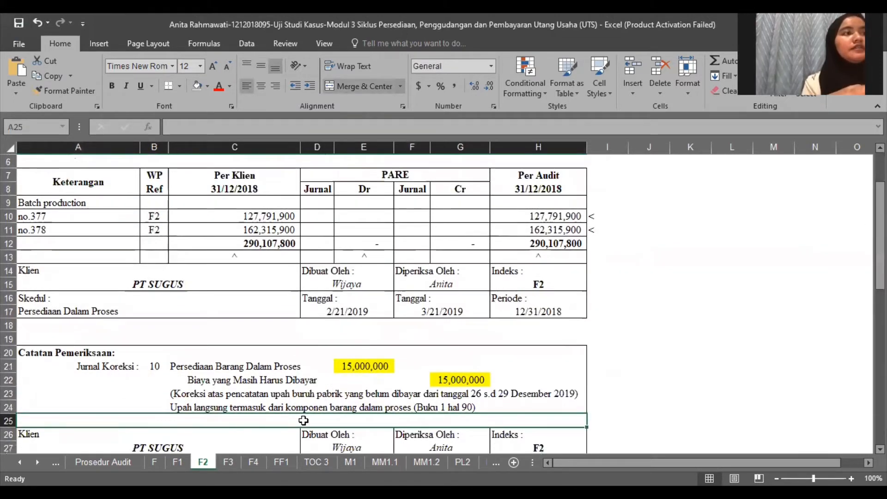
left_click(285, 368)
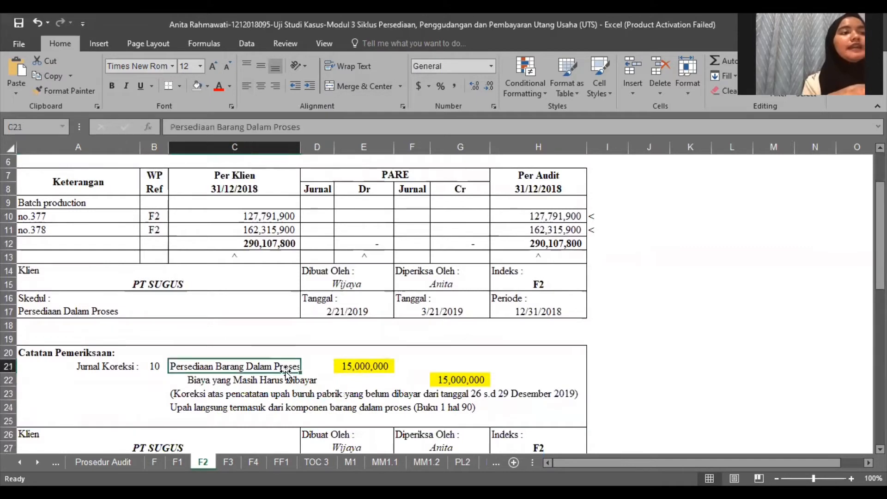
left_click(365, 362)
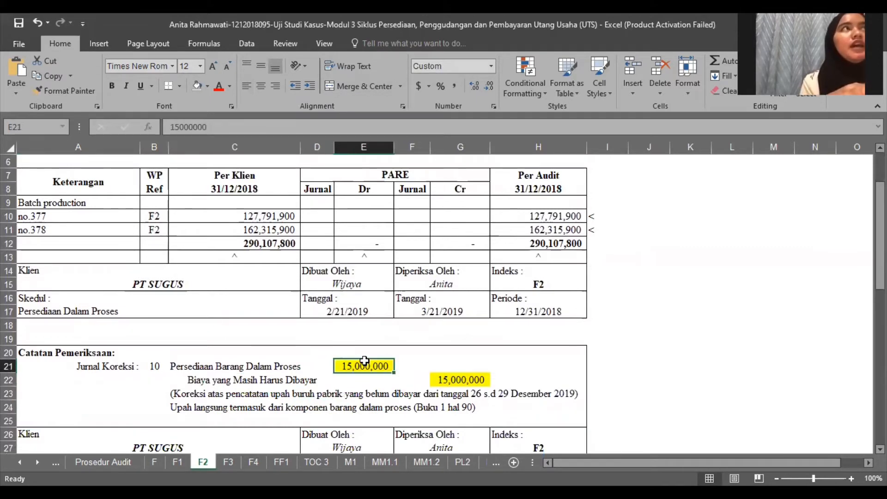
left_click(391, 378)
left_click(385, 365)
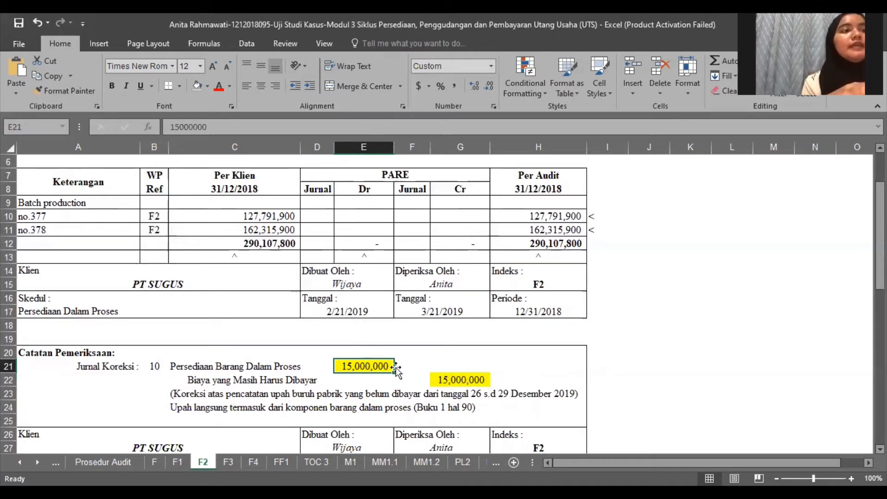
left_click(459, 382)
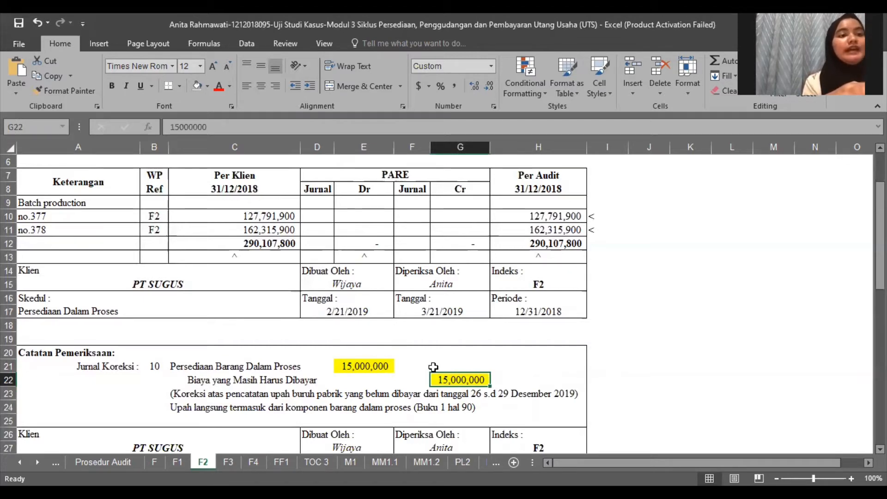
Step: On schedule PL2, fill the Dr adjustment of Barang dalam proses akhir in cell D22 with yellow
left_click(460, 463)
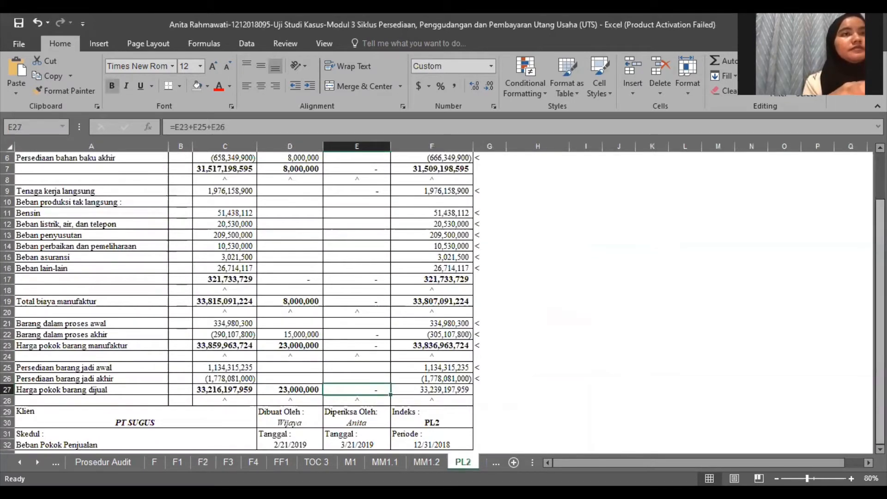
left_click_drag(880, 273, 880, 226)
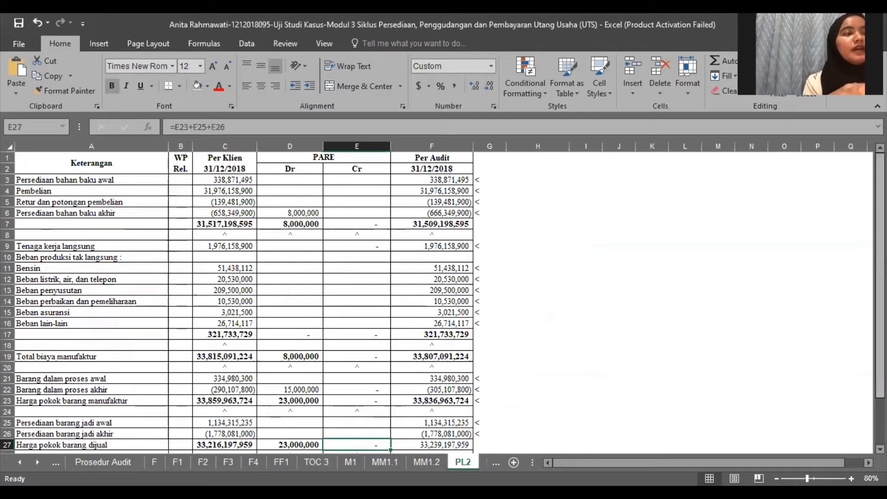
scroll(679, 297, "down", 2)
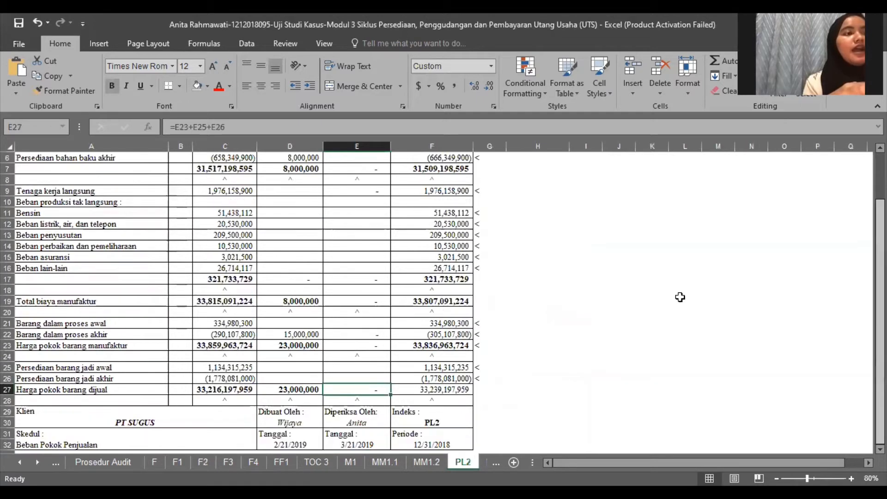
left_click(306, 334)
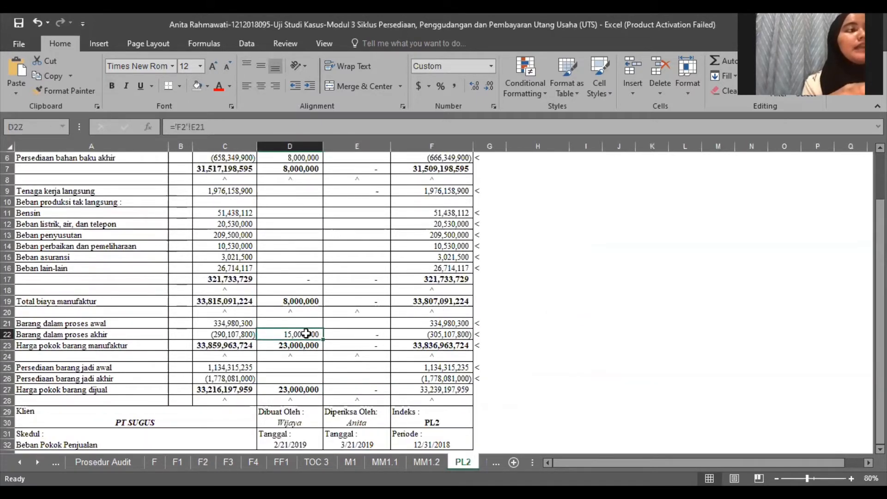
left_click(208, 85)
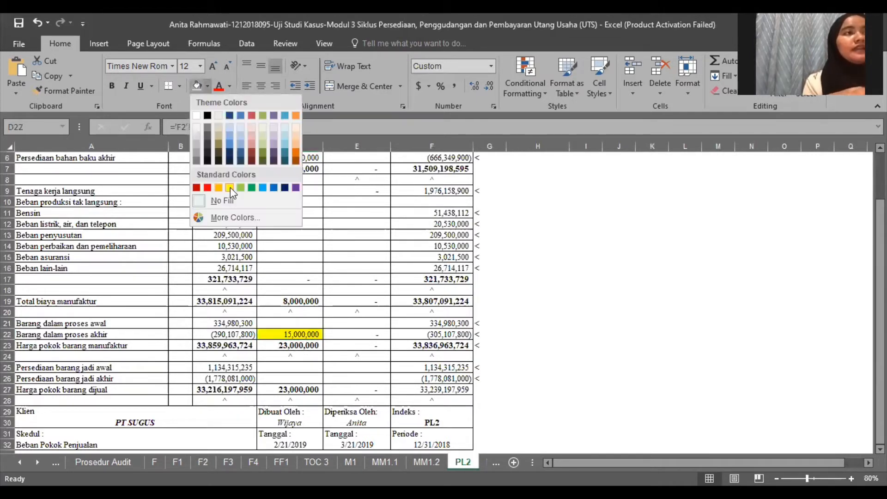
left_click(230, 187)
left_click(501, 333)
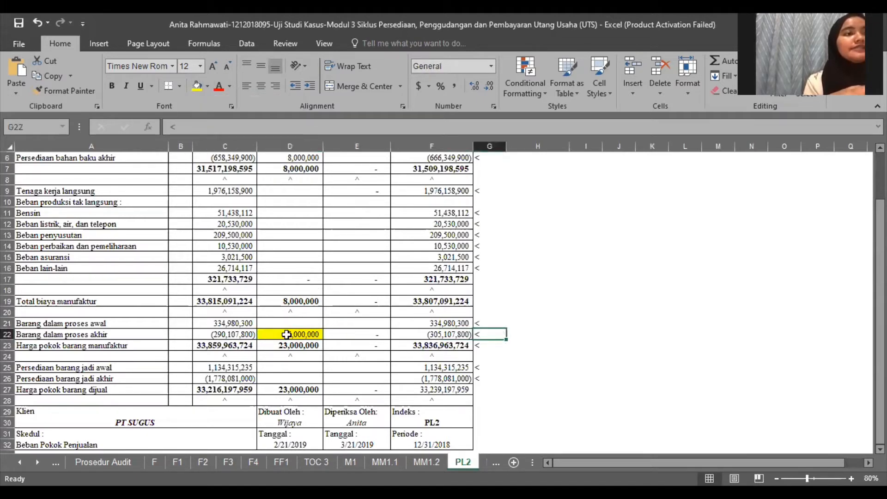
Step: Return to schedule F2, move on to F3 and read its findings on the Polyvinyl and PS raw material differences
left_click(205, 460)
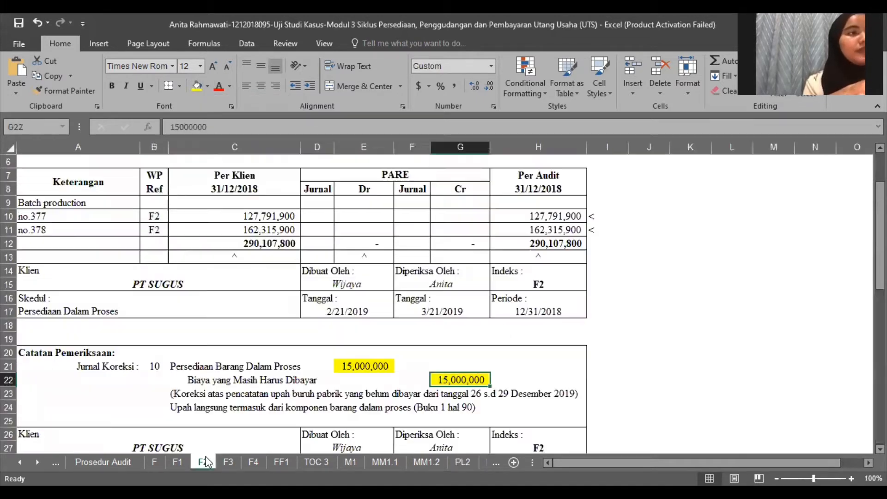
left_click(229, 461)
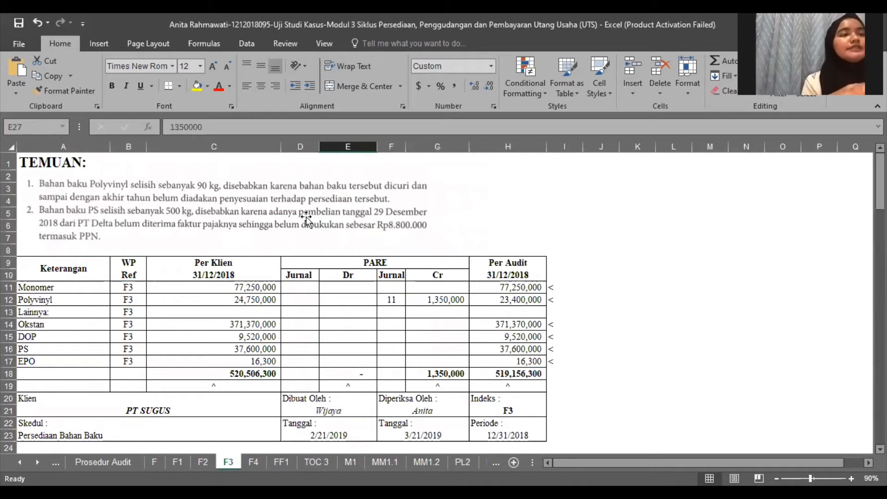
left_click(248, 180)
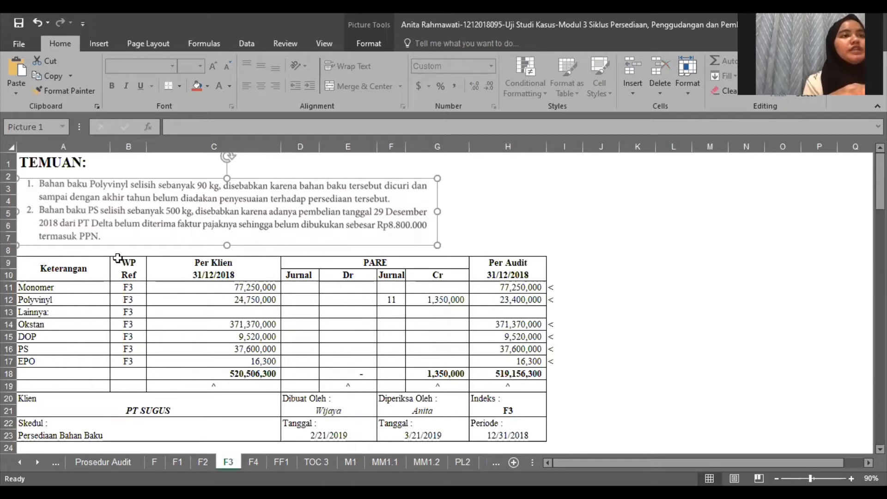
left_click(85, 337)
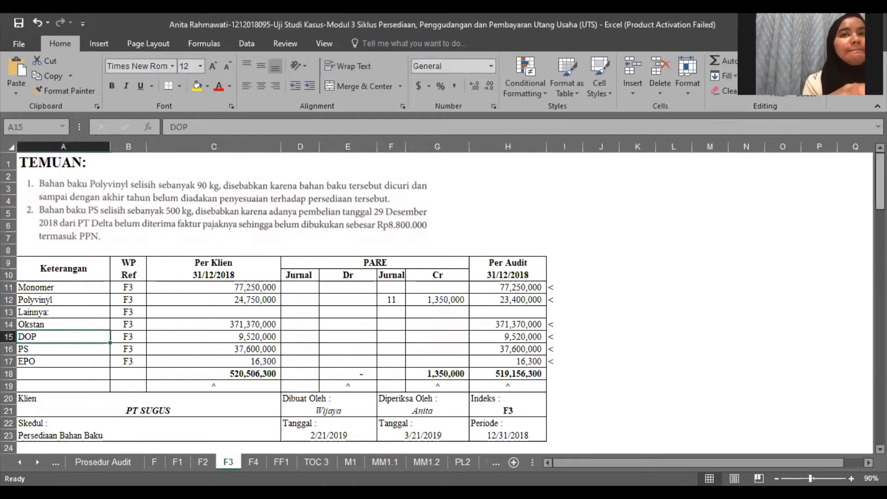
Step: Go through correction journal 11's Beban Lain-lain and Persediaan Bahan Baku accounts and its explanatory note on Polyvinyl
left_click_drag(881, 189, 880, 227)
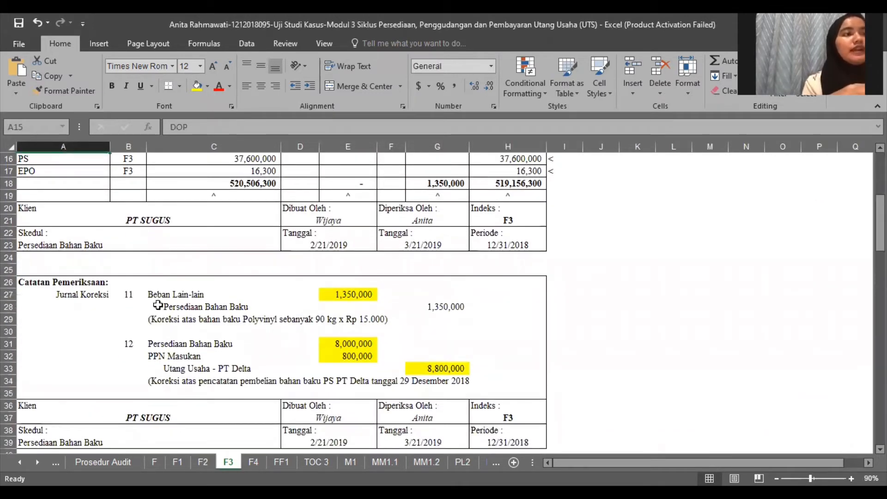
left_click(150, 292)
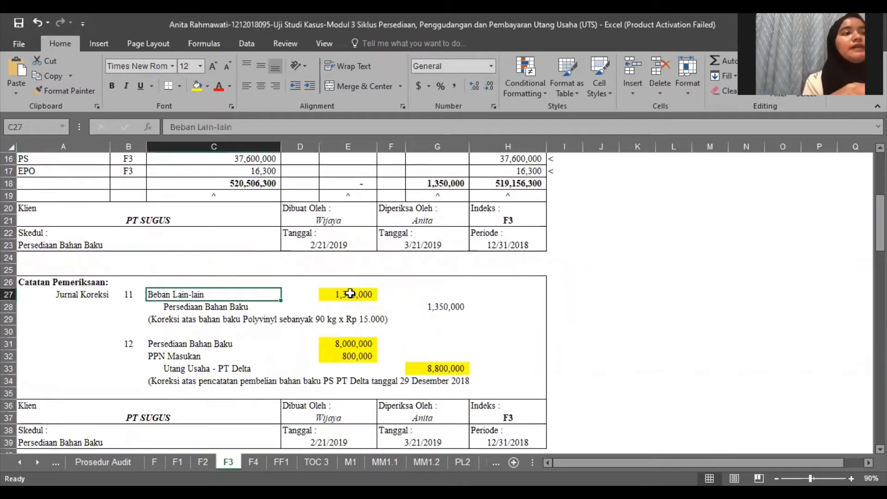
left_click(226, 315)
left_click(233, 306)
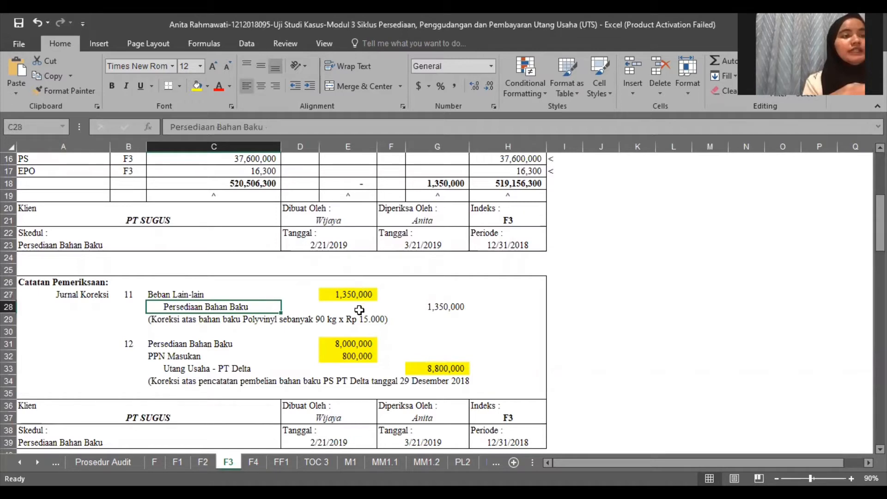
left_click(300, 316)
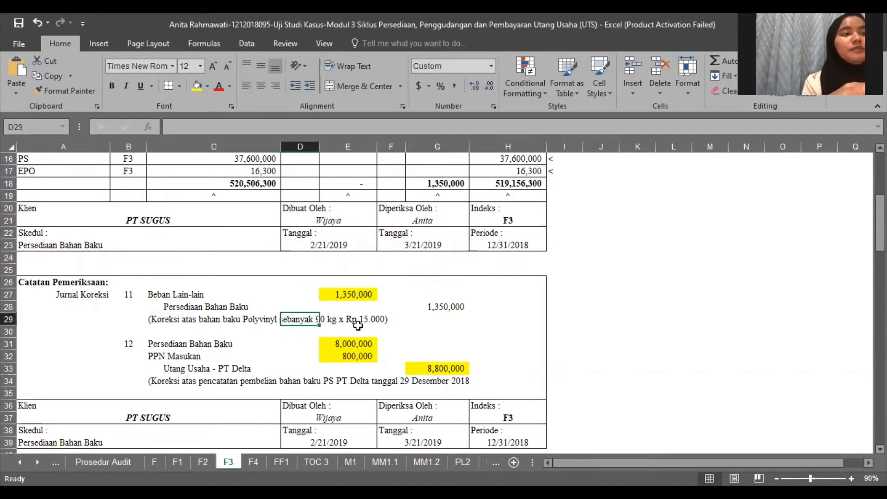
left_click(457, 320)
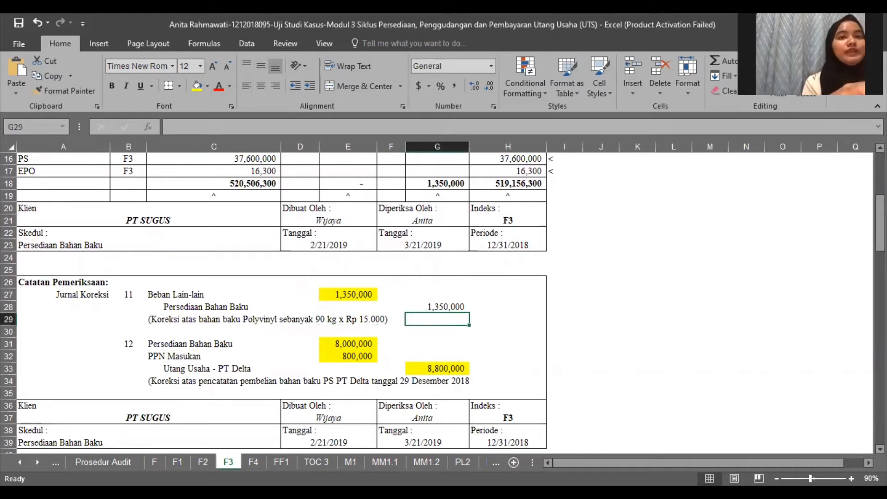
Step: Trace correction journal 11's Persediaan Bahan Baku credit to the Polyvinyl row's Cr adjustment and Per Audit balance on F3
scroll(277, 300, "up", 3)
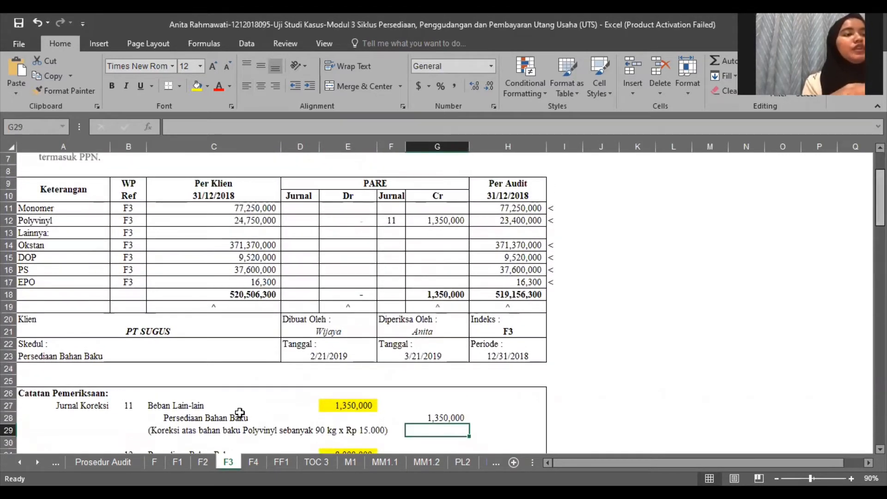
left_click(240, 416)
left_click(237, 407)
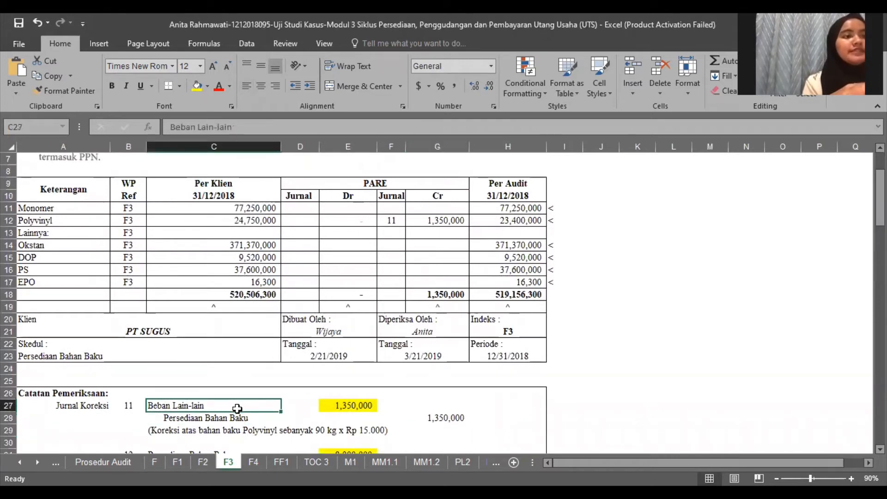
left_click(388, 245)
left_click(422, 224)
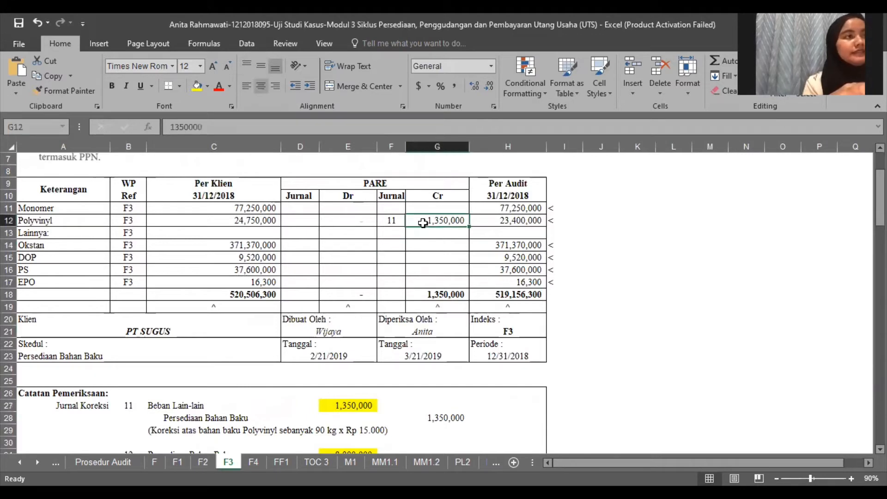
left_click(9, 221)
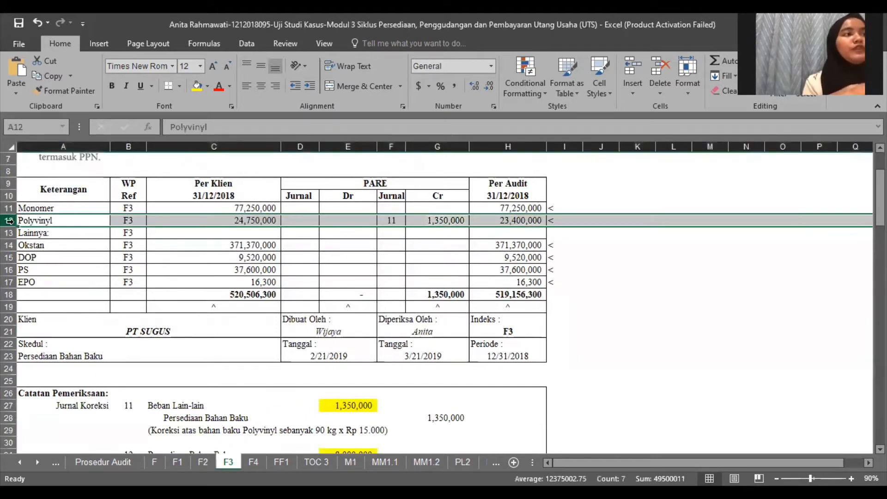
left_click(430, 221)
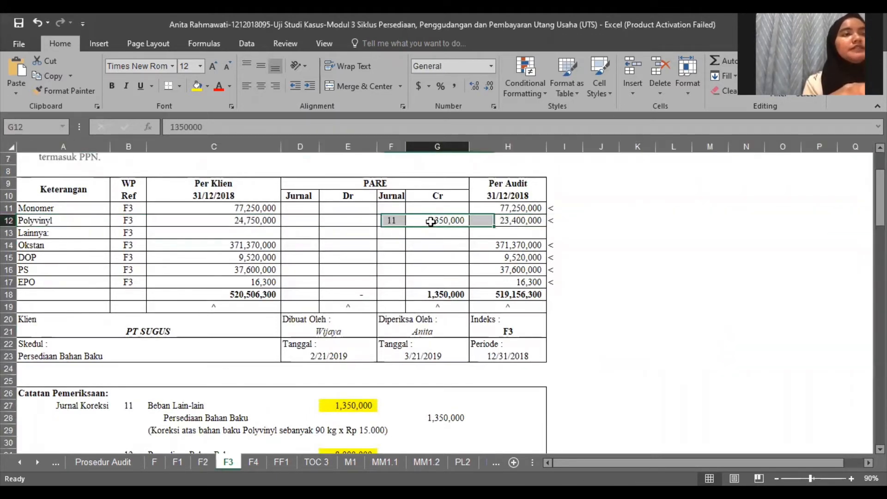
left_click(439, 419)
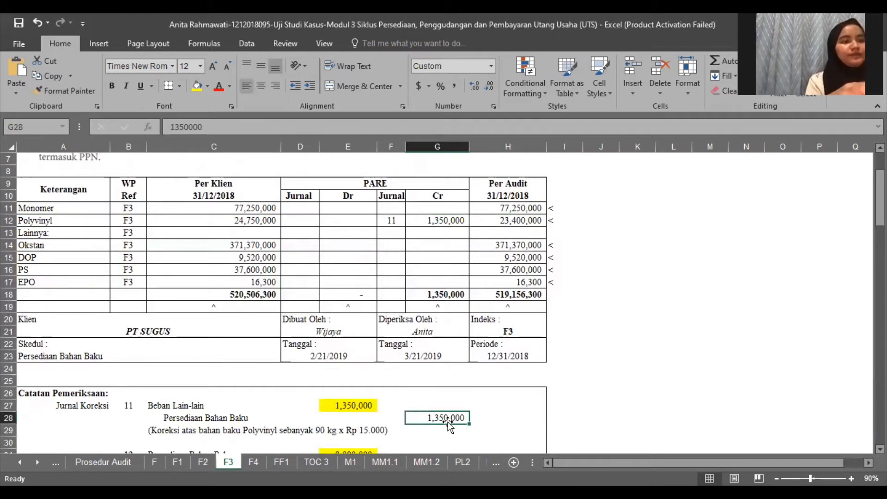
left_click(500, 220)
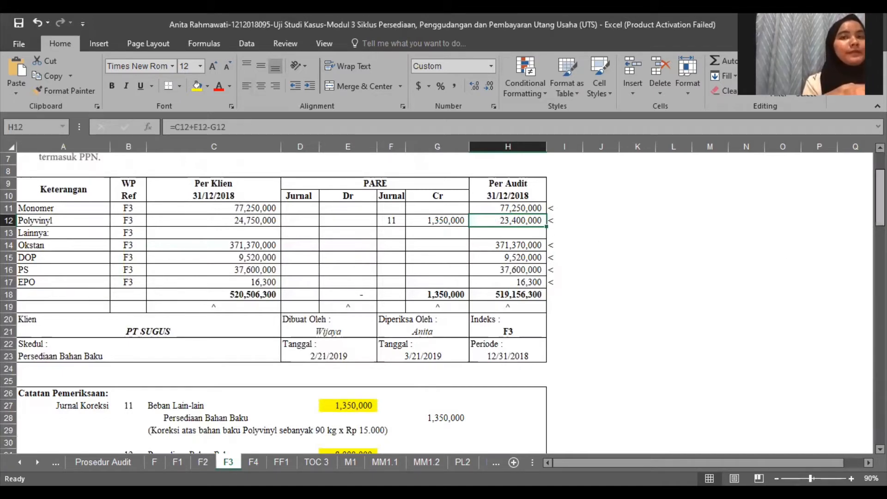
Step: Revisit the F3 findings and go through correction journal 12's Persediaan Bahan Baku, PPN Masukan and Utang Usaha - PT Delta entries
scroll(277, 300, "up", 2)
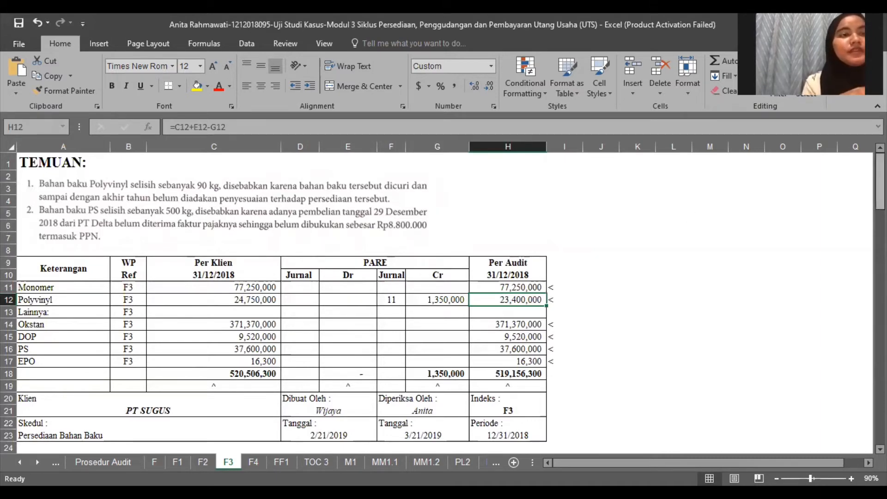
scroll(365, 281, "down", 9)
scroll(364, 280, "up", 1)
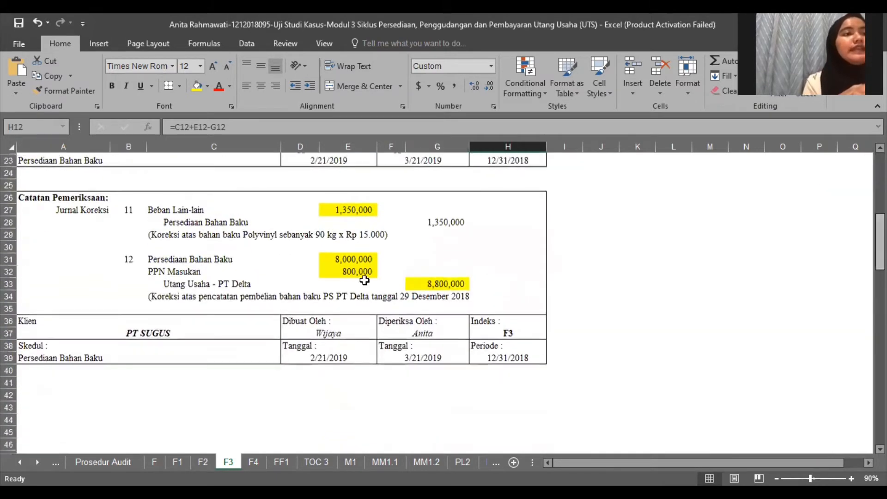
left_click(219, 259)
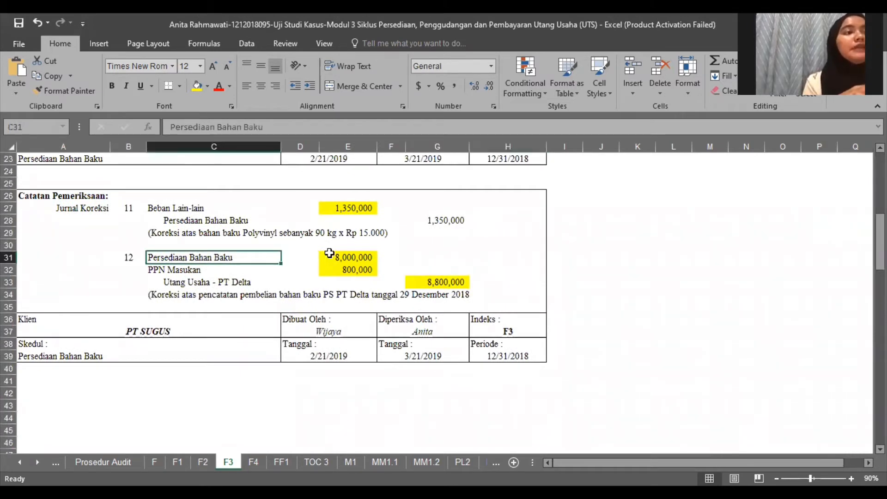
left_click(190, 274)
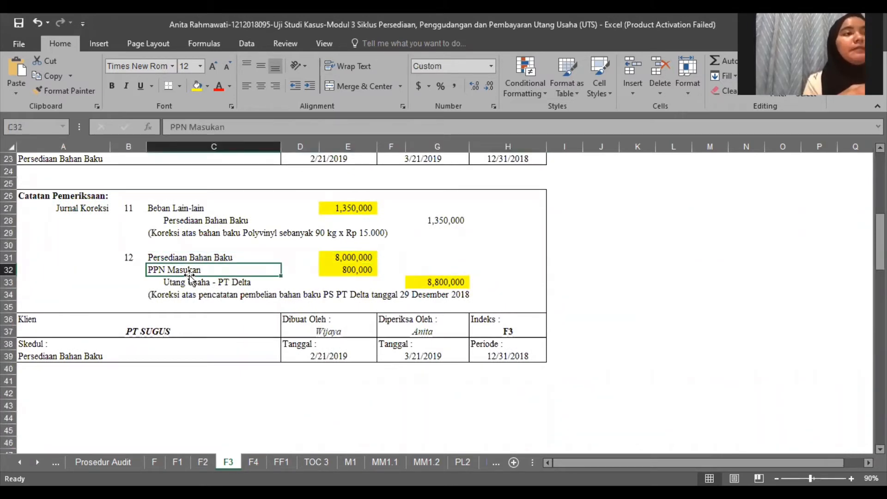
left_click(372, 267)
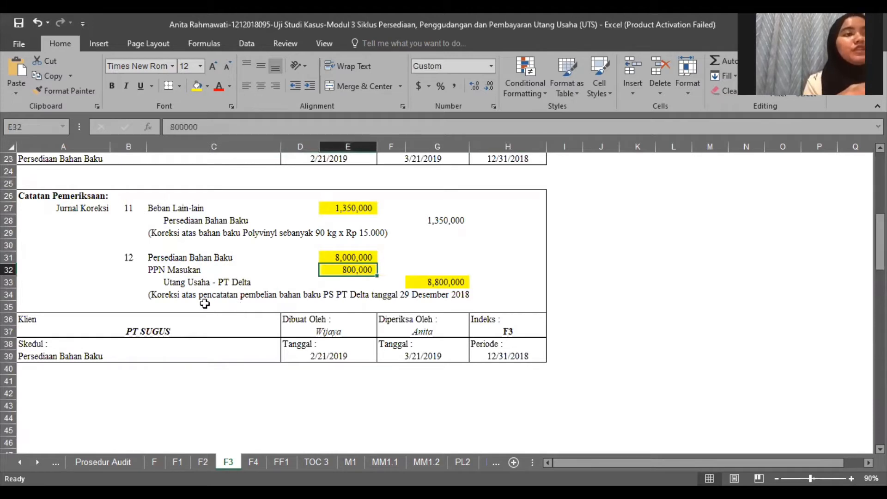
left_click(211, 283)
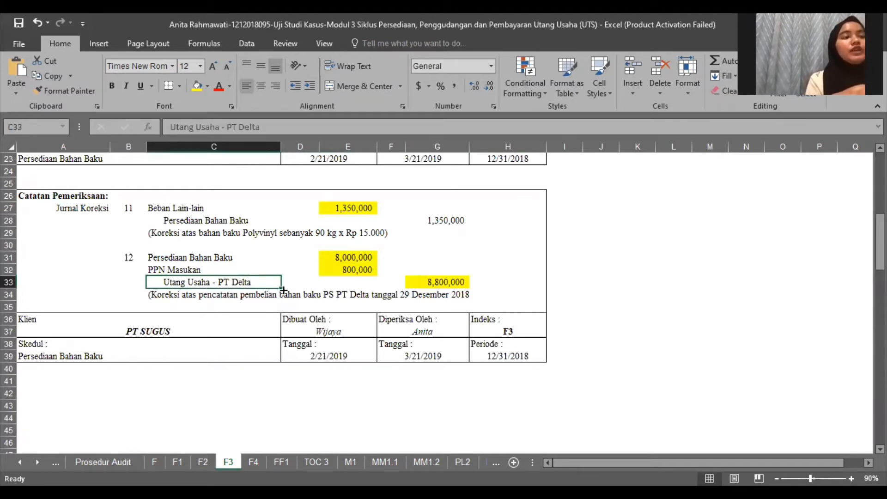
left_click(442, 283)
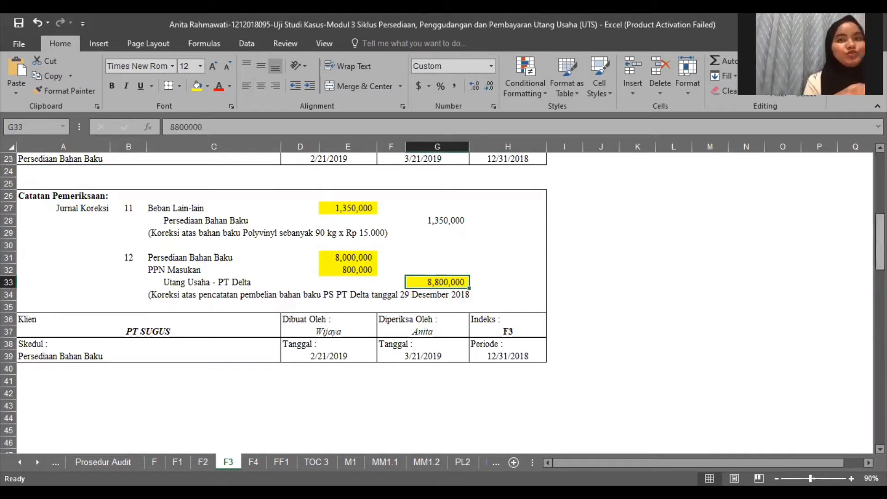
Step: Check correction journal 12's PPN Masukan and Persediaan Bahan Baku debits against the F3 schedule, and bring up cost-of-sales schedule PL2
scroll(385, 265, "up", 1)
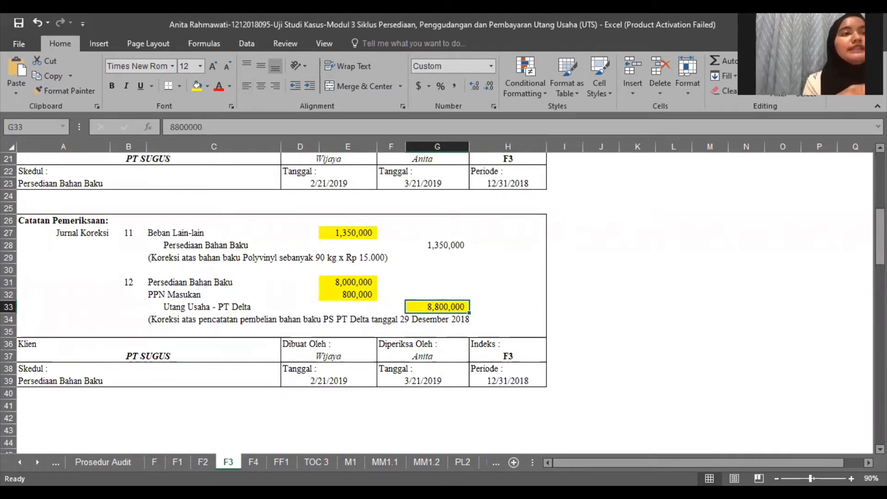
scroll(354, 405, "up", 3)
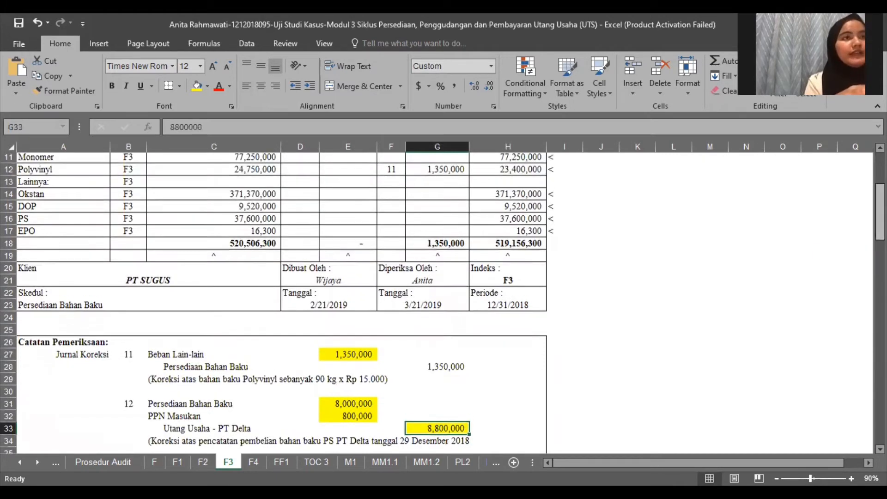
left_click(354, 405)
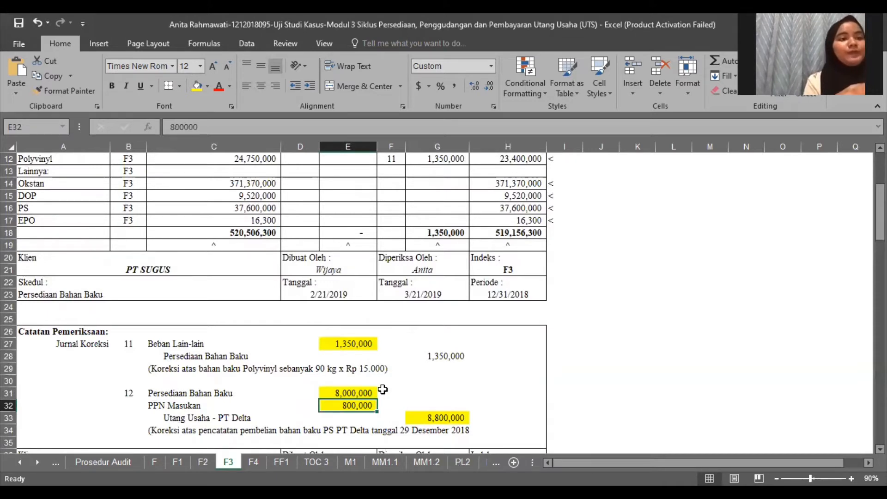
left_click(348, 394)
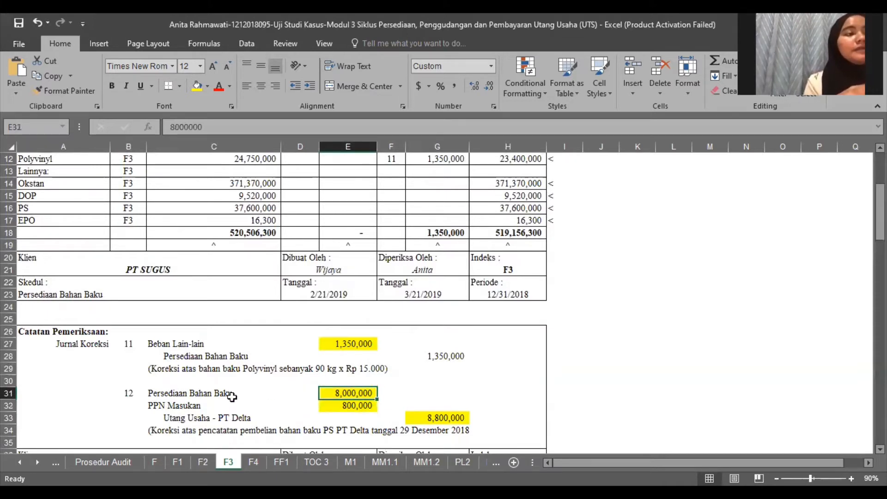
left_click_drag(226, 394, 352, 394)
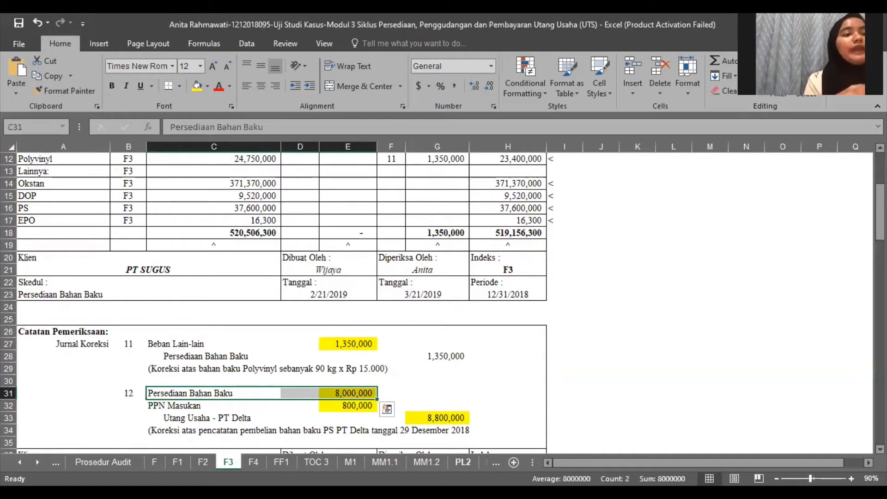
left_click(347, 406)
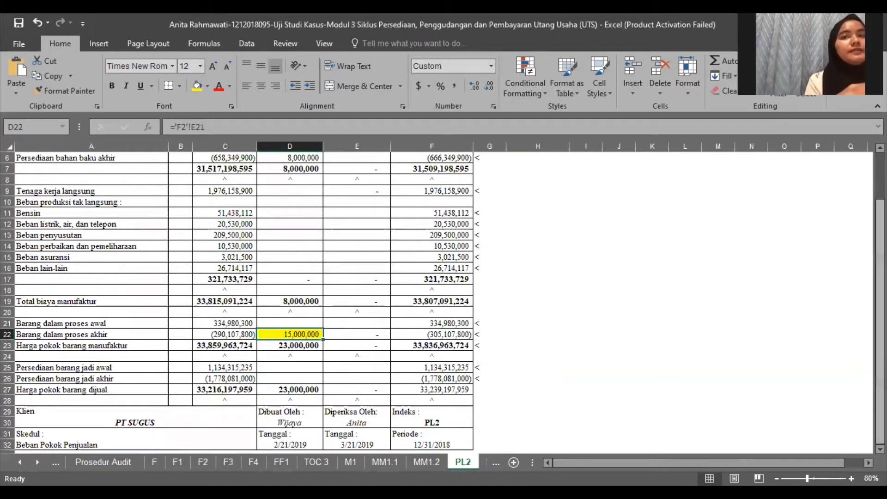
Step: Highlight the Dr adjustment of Persediaan bahan baku akhir on schedule PL2 in yellow
scroll(302, 210, "up", 2)
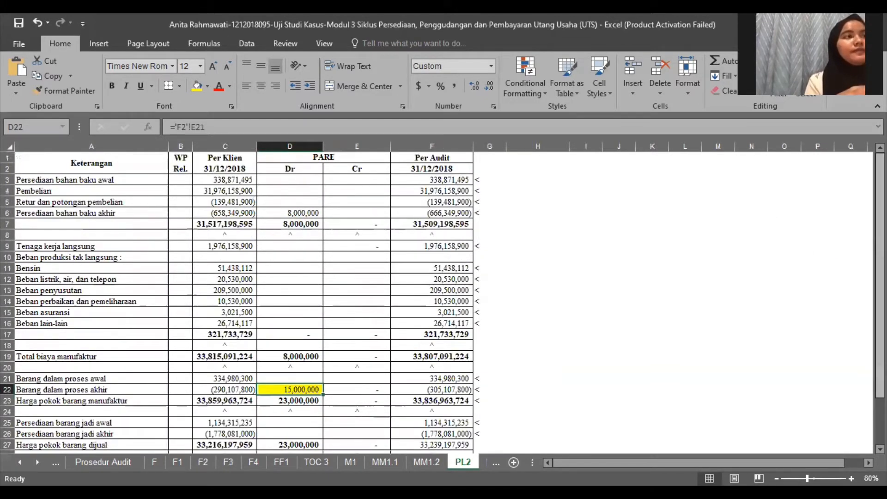
left_click(298, 211)
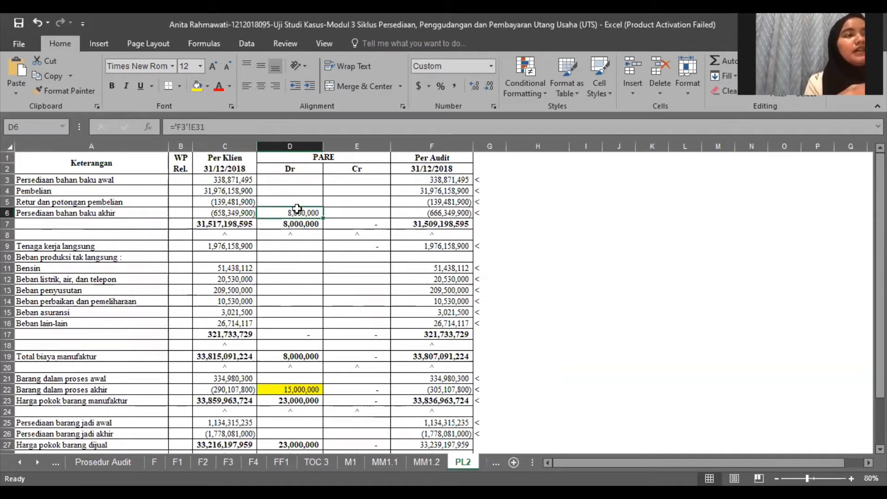
left_click(195, 86)
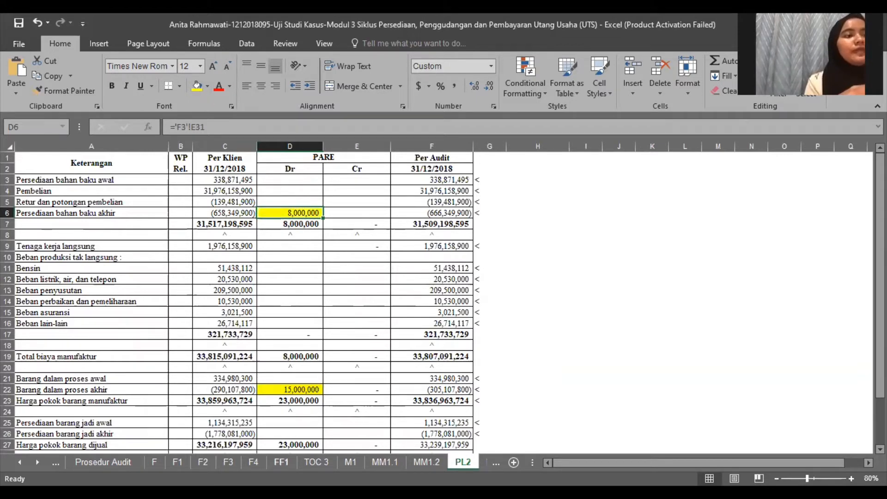
Step: Return to F3 and review correction journal 12's PPN Masukan entry together with the raw material findings and schedule
left_click(228, 462)
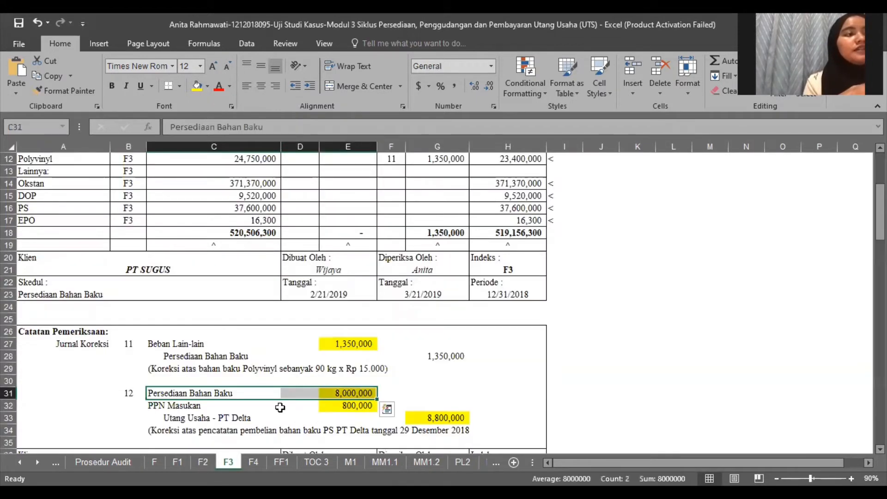
left_click(277, 407)
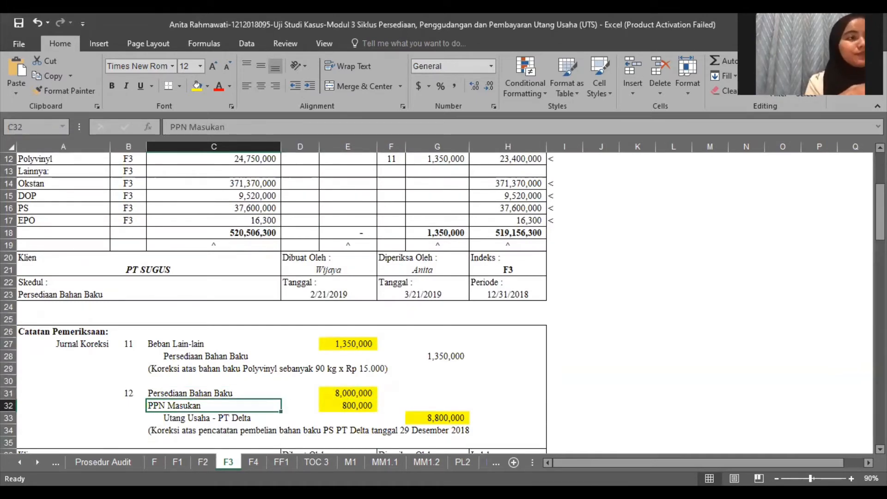
scroll(398, 333, "up", 4)
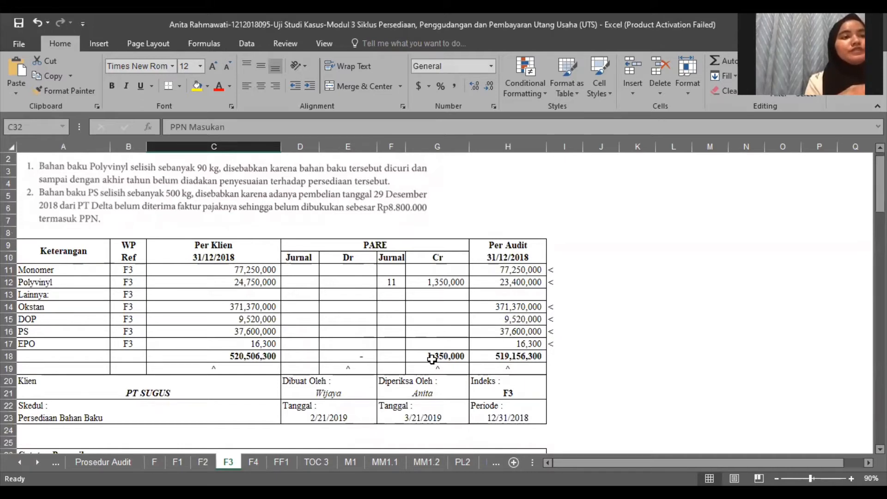
Step: Trace the raw material adjustment to lead schedule F, checking the Persediaan Barang Baku row's Cr adjustment and Per Audit balance
left_click(155, 462)
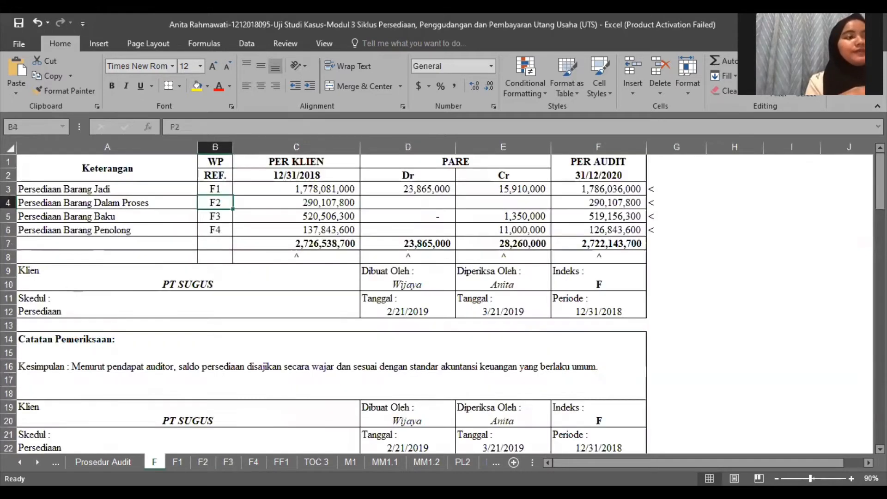
left_click(521, 215)
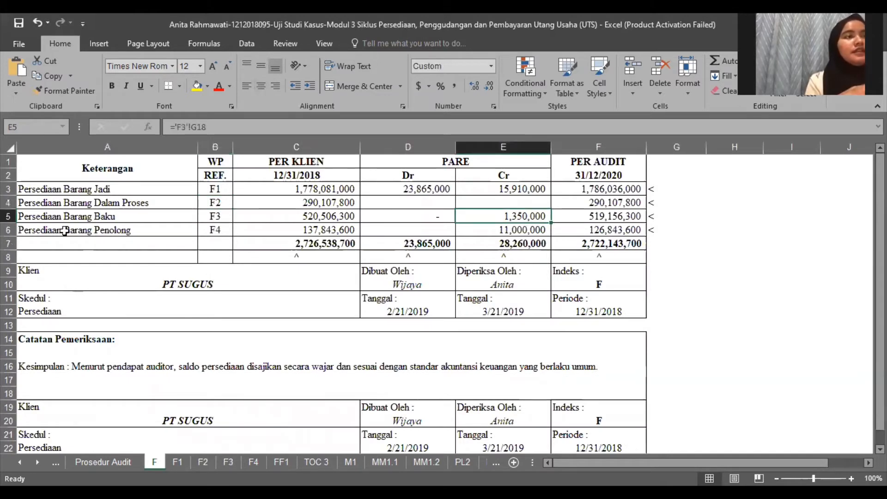
left_click(10, 216)
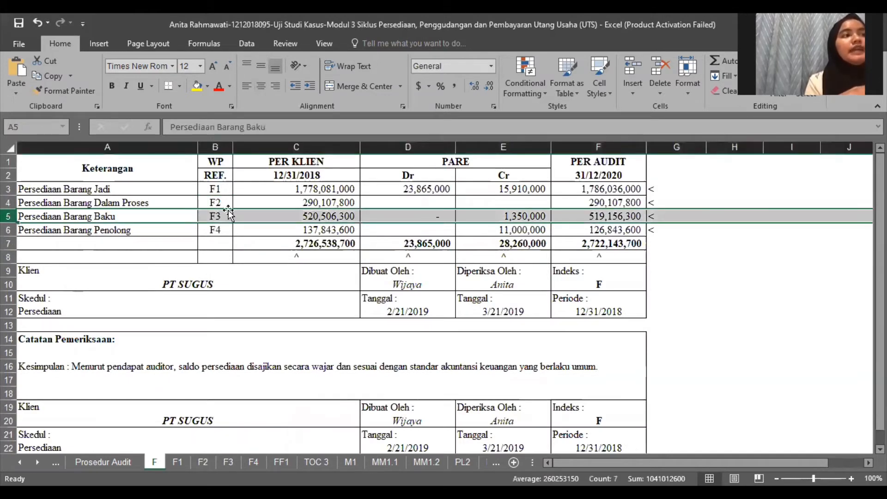
left_click(597, 216)
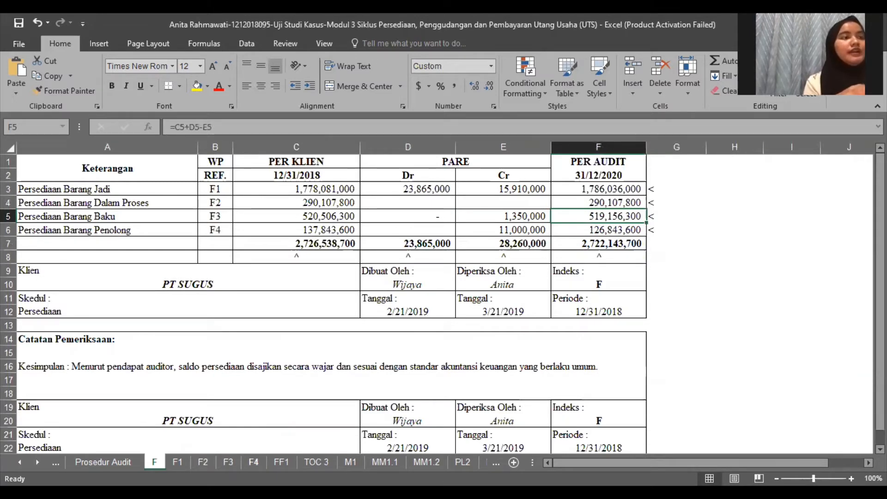
Step: Go through F4's carton box finding and correction journal 13's Beban Lain-lain debit and Persediaan Bahan Penolong credit
left_click(251, 462)
left_click(208, 400)
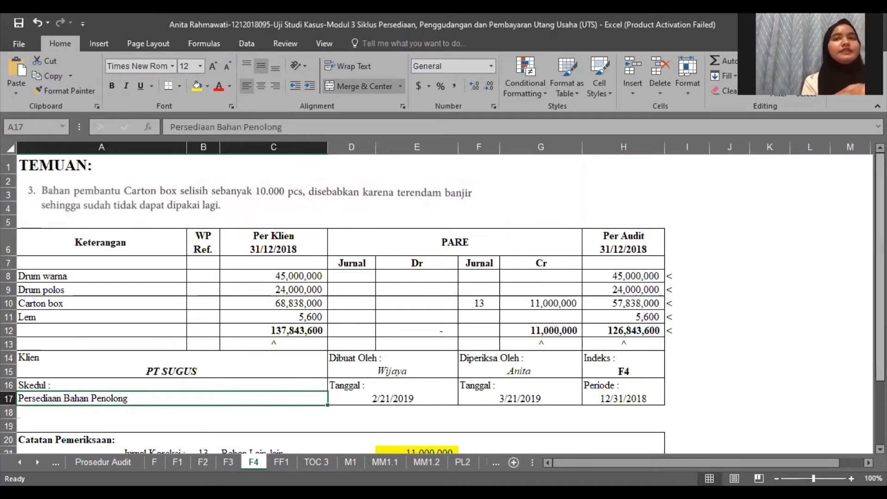
left_click_drag(881, 165, 880, 229)
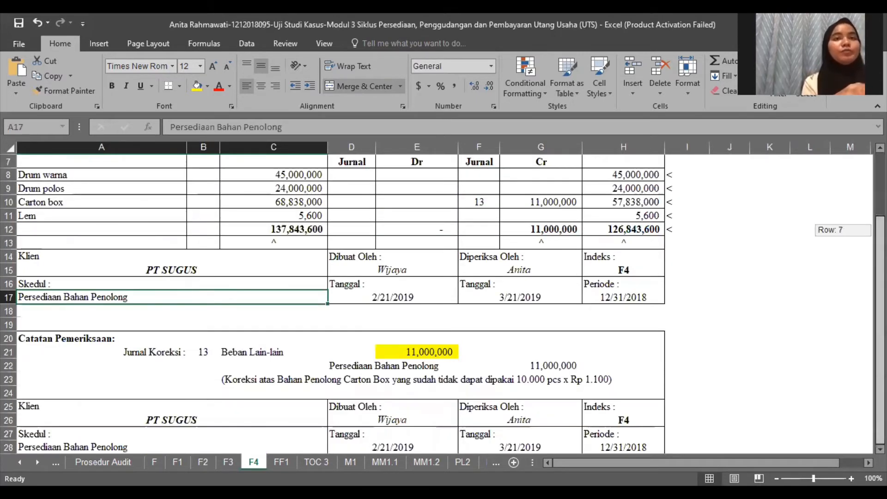
left_click(277, 353)
left_click(398, 359)
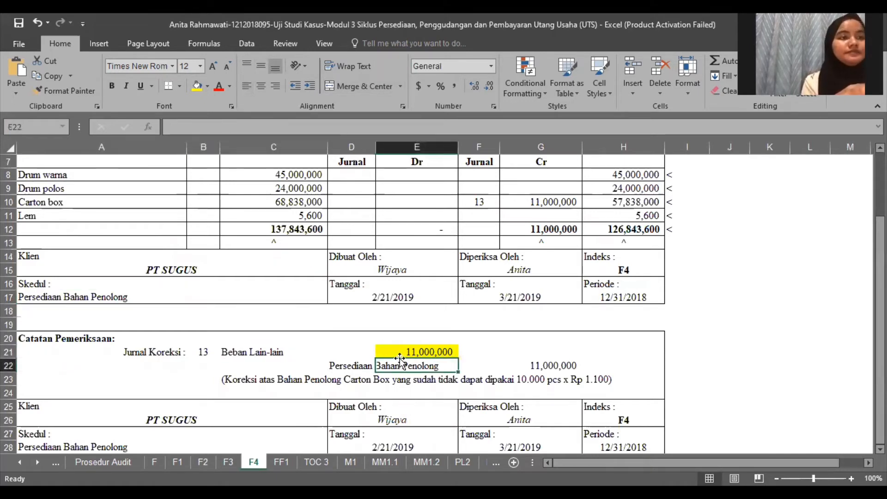
left_click(400, 352)
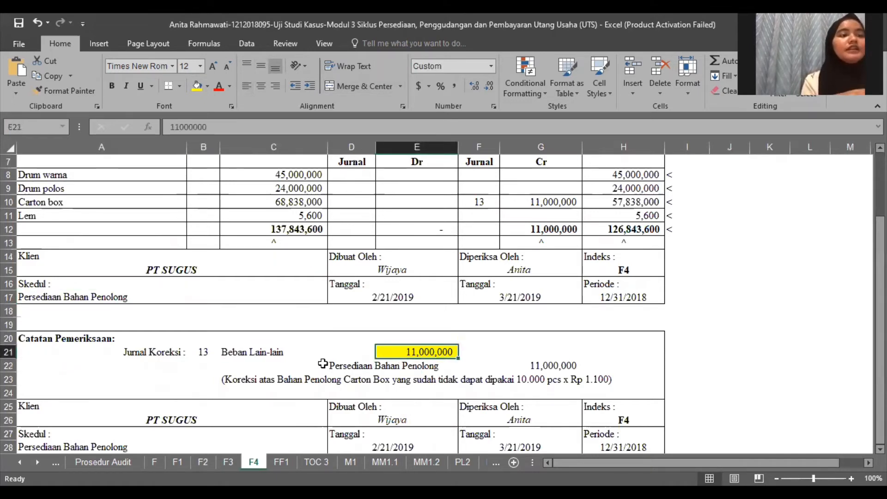
left_click(330, 366)
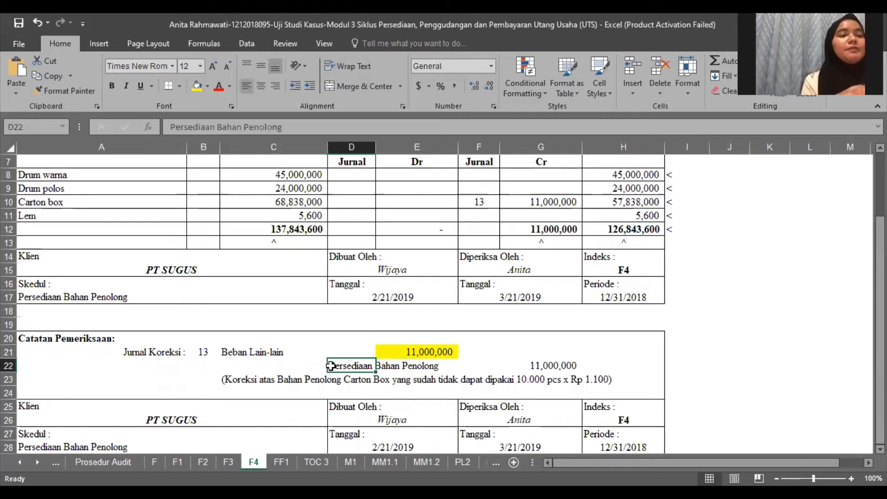
left_click(547, 368)
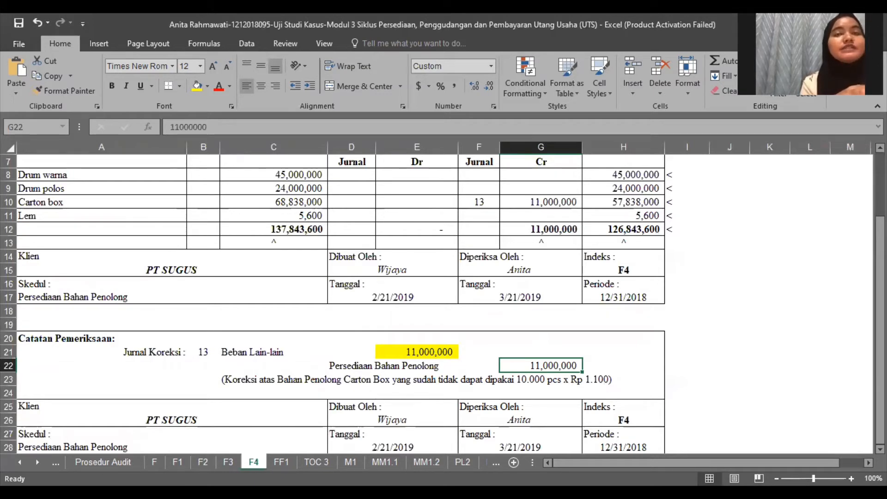
Step: Trace correction journal 13's credit to the Carton box row's Cr adjustment and Per Audit balance on F4
scroll(880, 324, "up", 1)
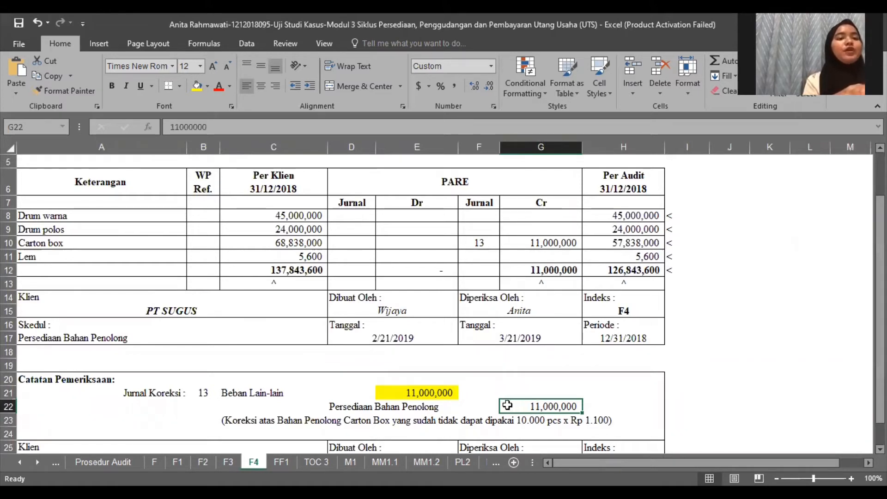
left_click(536, 238)
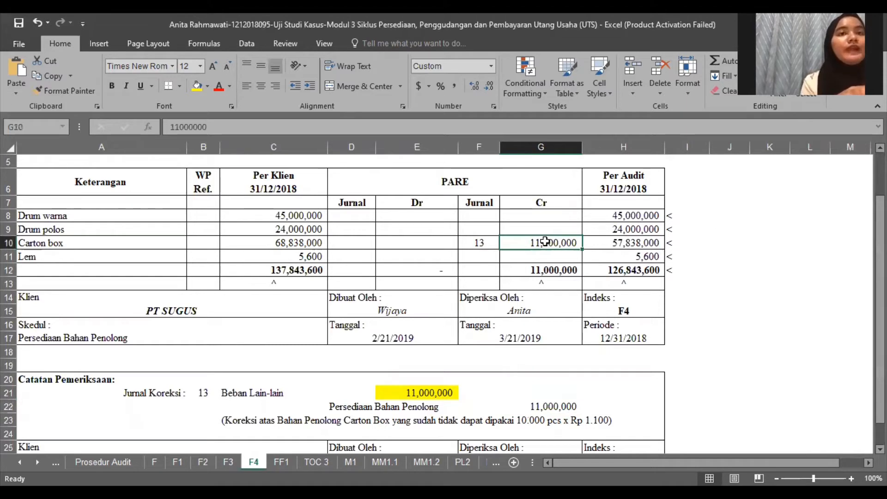
left_click(9, 243)
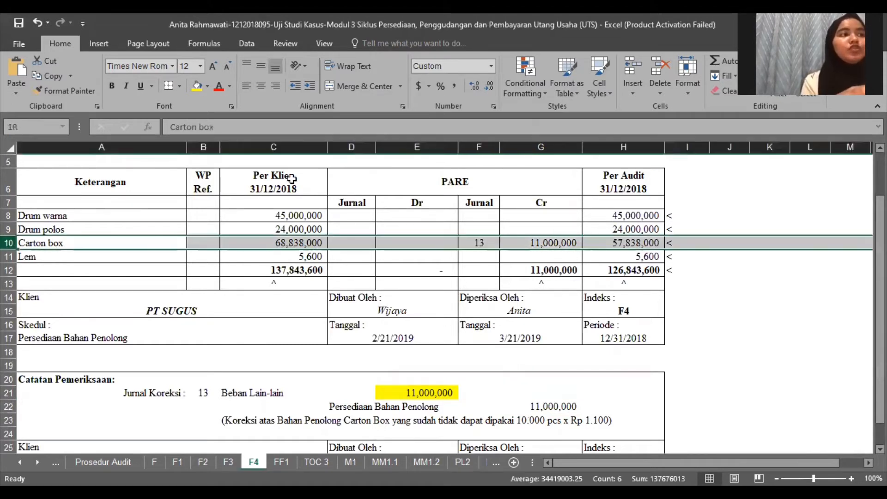
left_click(552, 244)
left_click(624, 246)
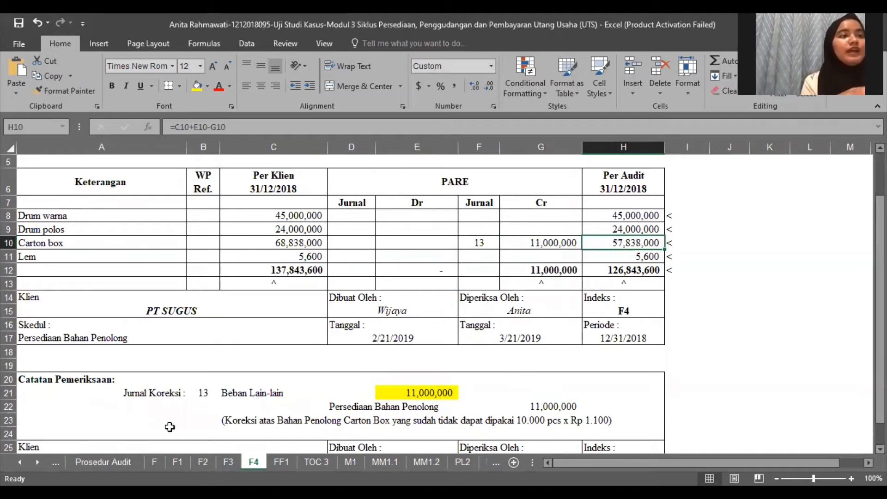
Step: Check the Persediaan Barang Penolong row on lead schedule F
left_click(154, 460)
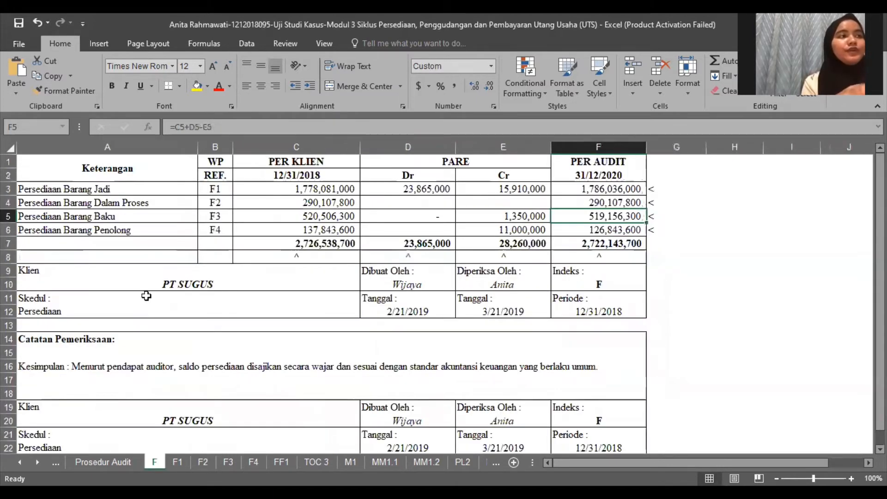
left_click(9, 230)
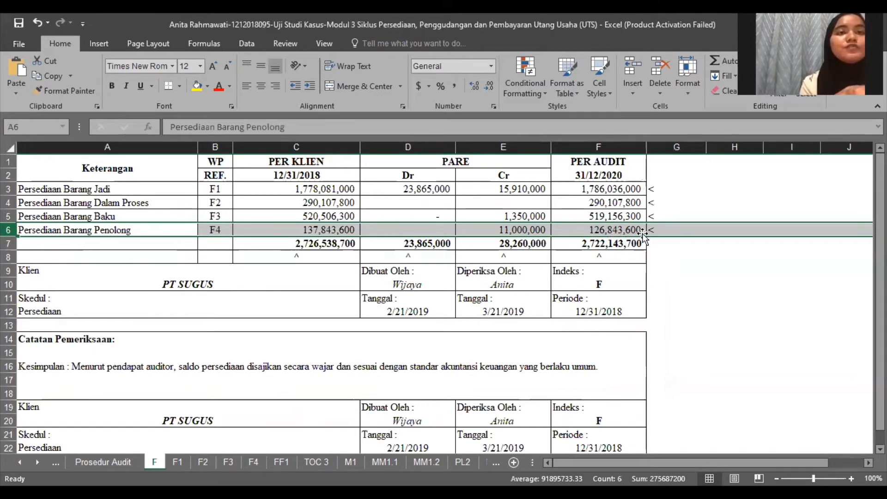
left_click(665, 243)
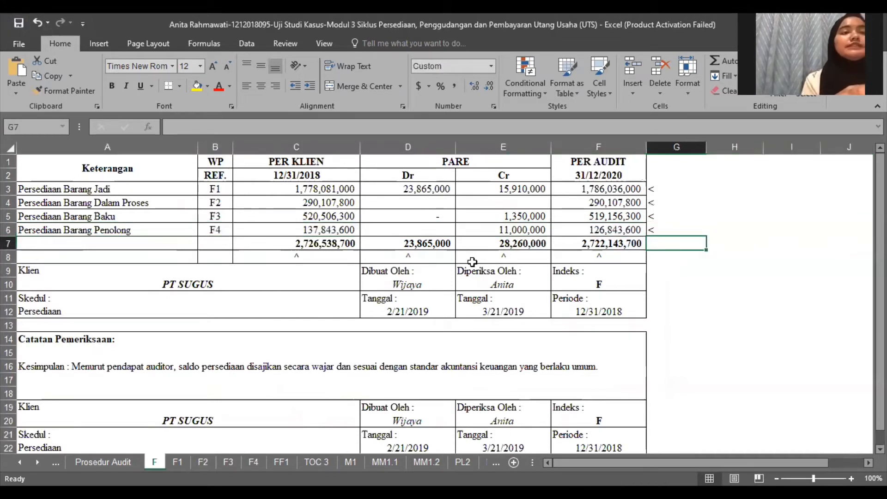
Step: Go through lead schedule F's total row across the Per Klien, Dr, Cr and Per Audit columns
left_click(574, 240)
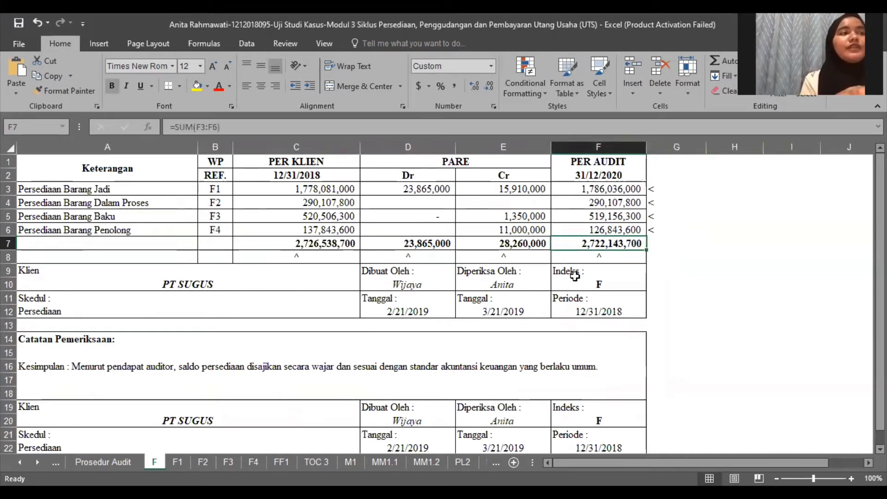
left_click(322, 244)
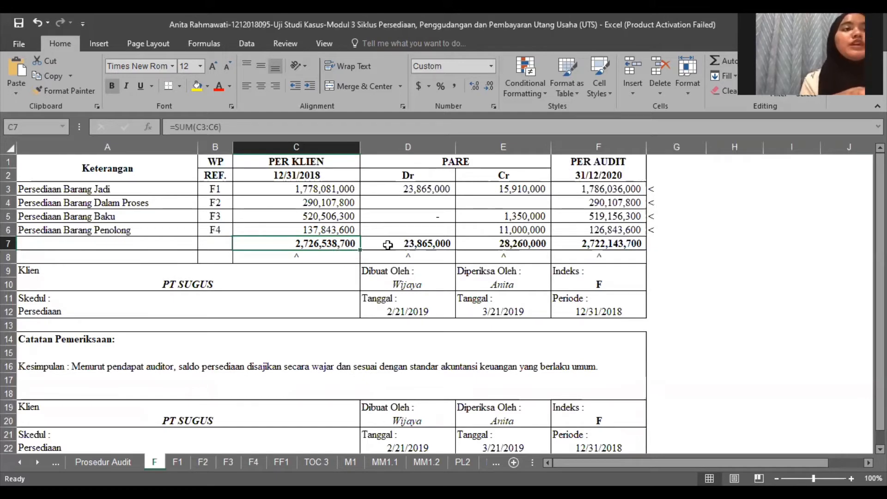
left_click(429, 244)
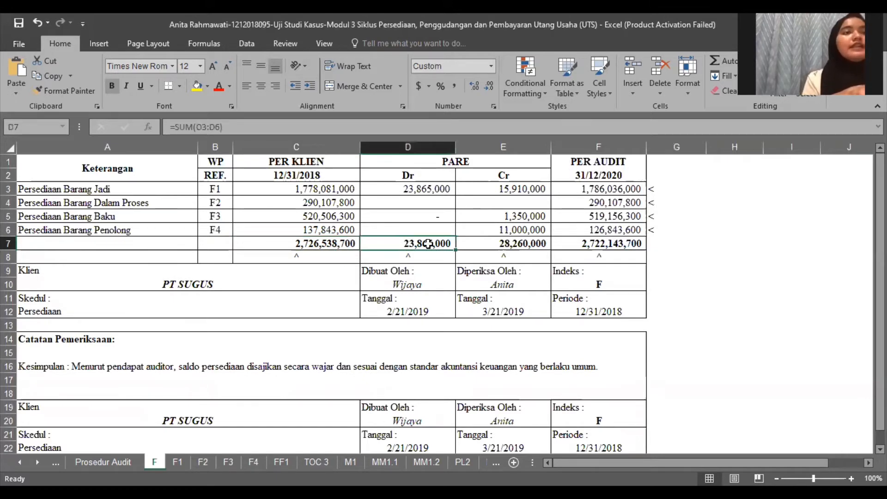
left_click(474, 244)
left_click(605, 243)
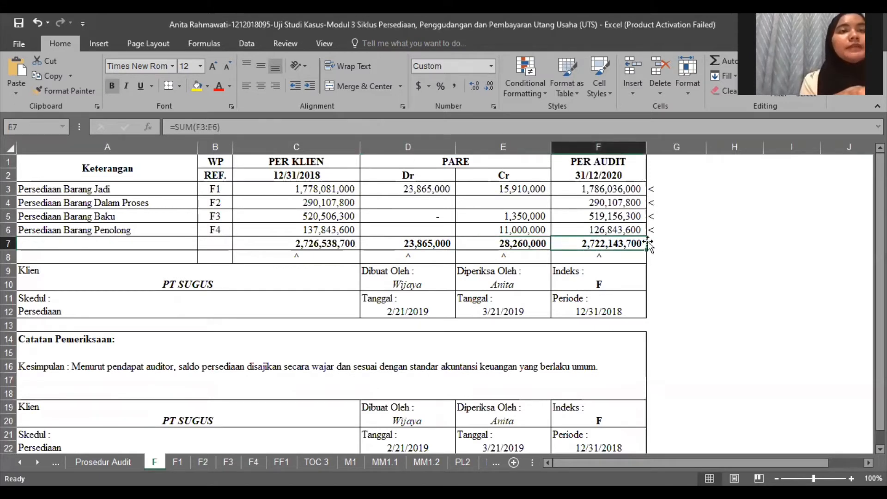
Step: Correct the date in lead schedule F's PER AUDIT column heading to 31/12/2018 and check the column's total
double_click(624, 176)
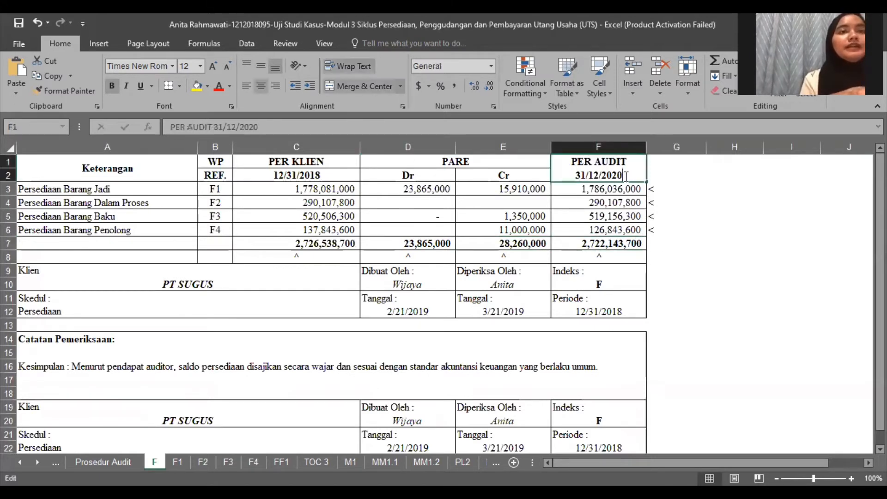
key("BackSpace")
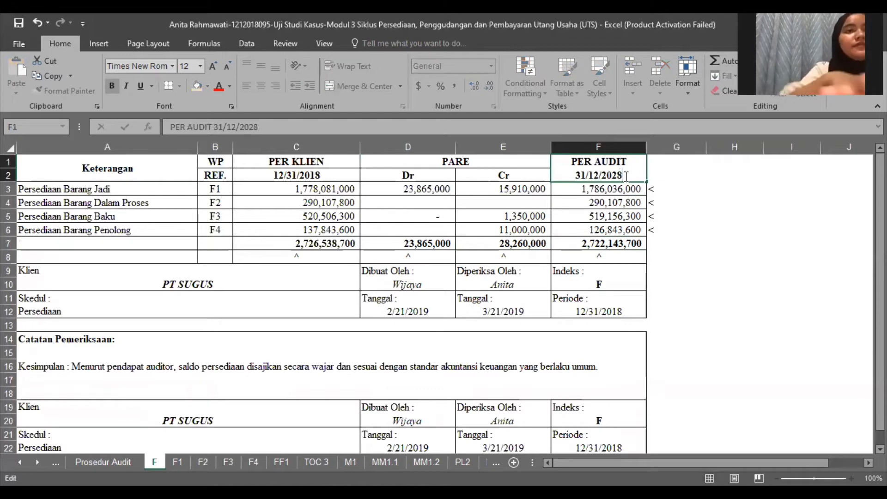
key("BackSpace")
type("1")
key("Return")
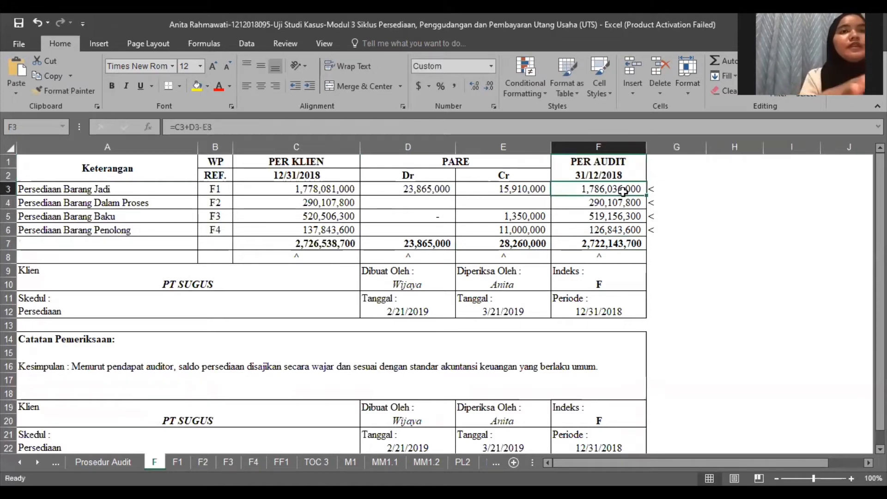
left_click(611, 243)
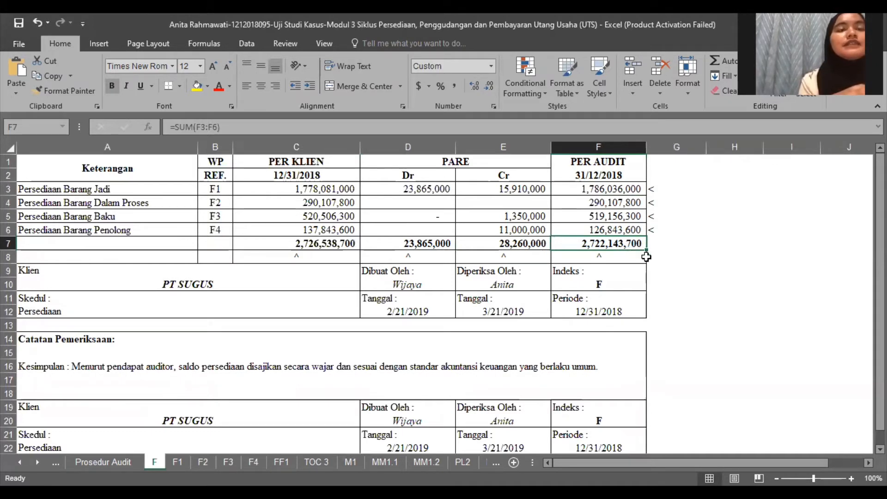
left_click(678, 276)
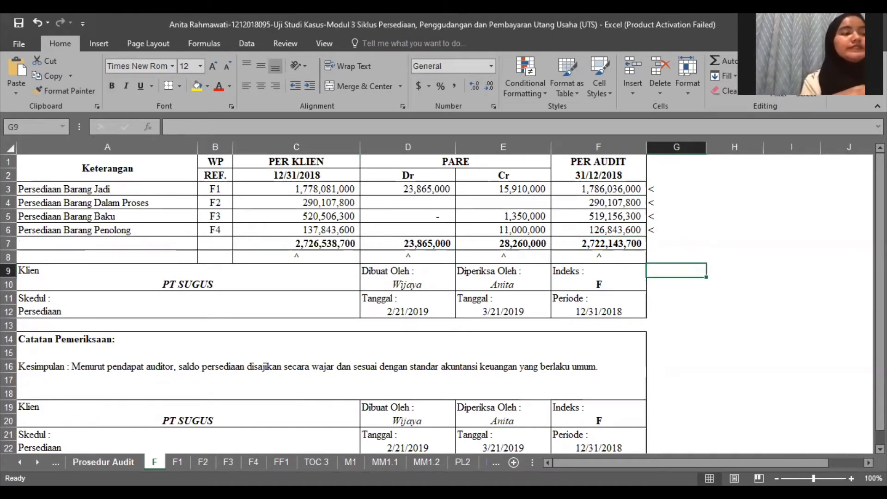
Step: Return to the Prosedur Audit checklist and go through procedure 6's tick mark and procedure 7's ARP1.1 reference
left_click(104, 462)
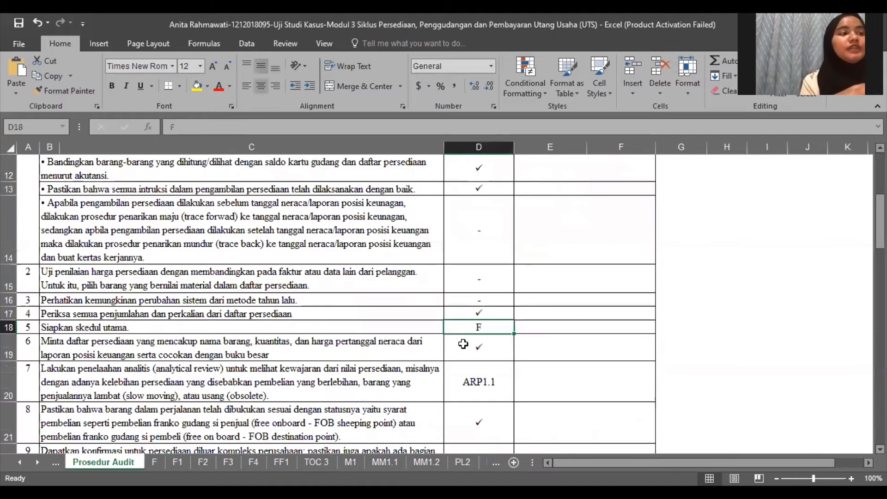
left_click(501, 346)
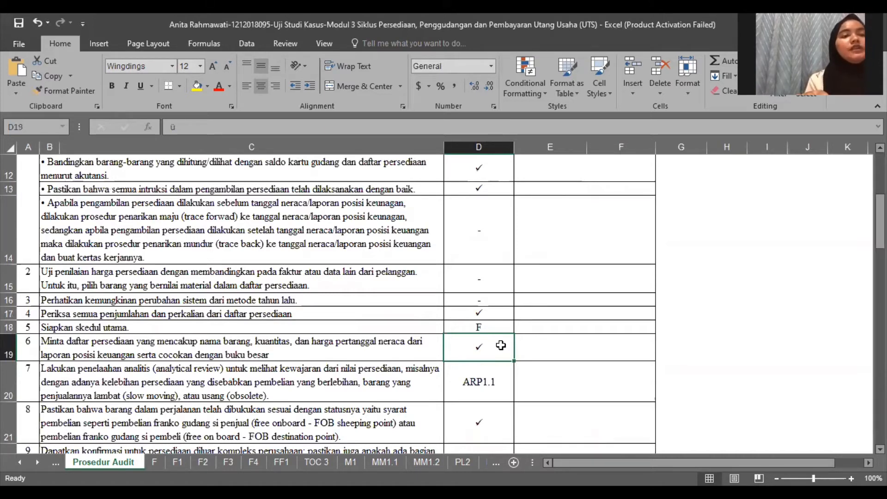
key("Down")
key("Down")
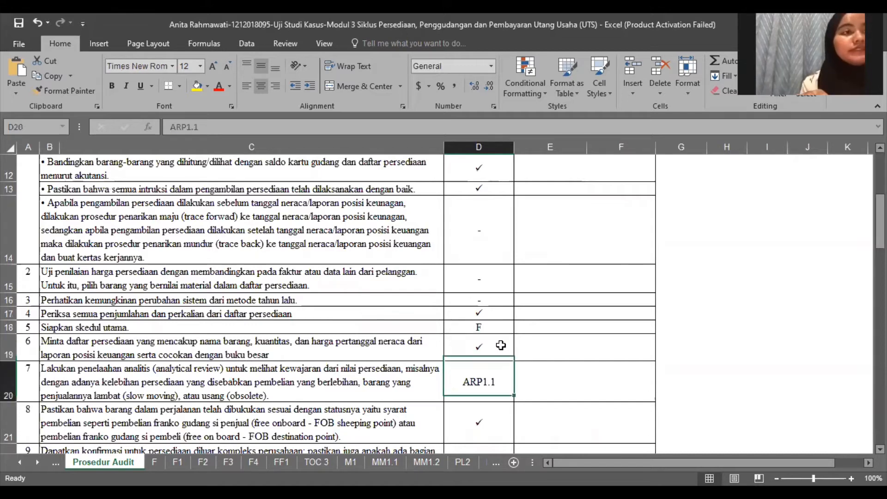
Step: Go over procedure 7's ARP1.1 reference and procedure 8's tick mark for goods in transit in the inventory checklist
key("Down")
key("Up")
key("Up")
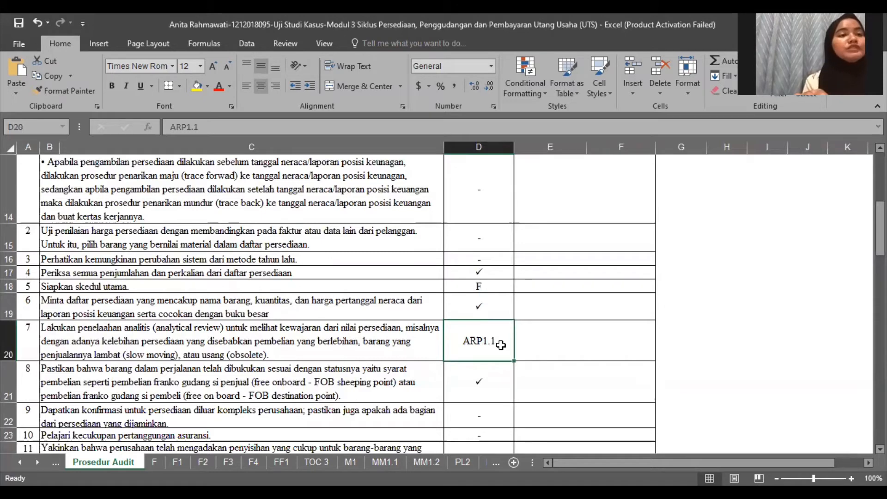
key("Down")
key("Down")
key("Down")
scroll(501, 345, "down", 1)
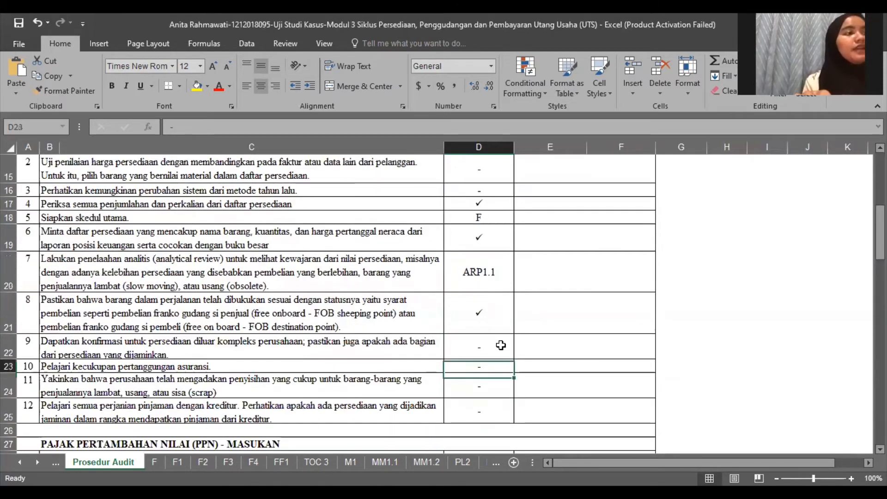
key("Up")
key("Up")
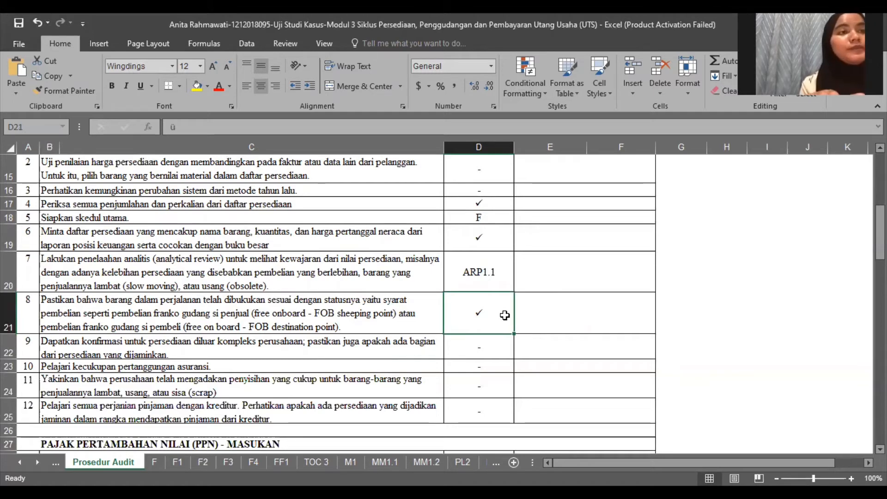
Step: Go through the marks for inventory procedures 9 to 12, from outside-stock confirmations to creditor loan agreements
key("Down")
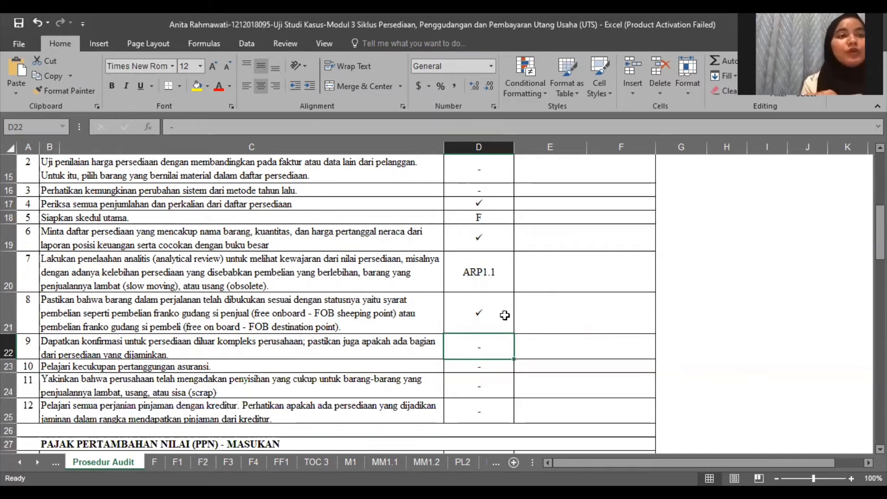
key("Down")
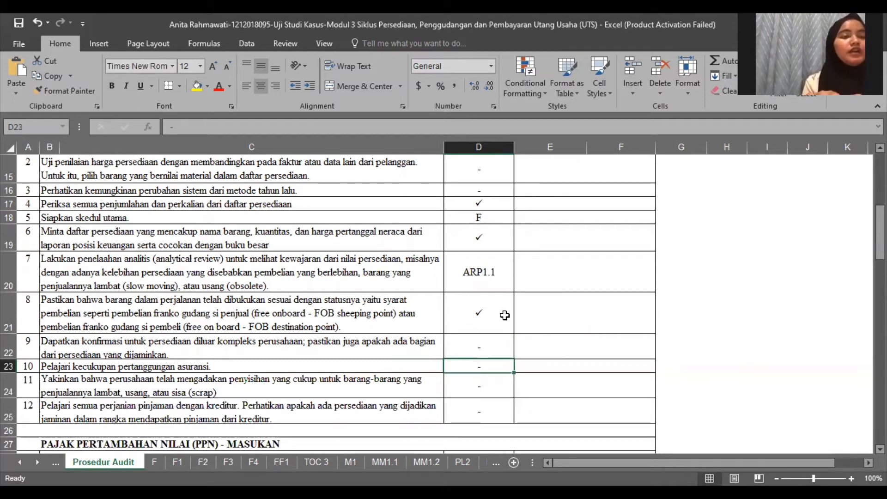
key("Down")
key("Down")
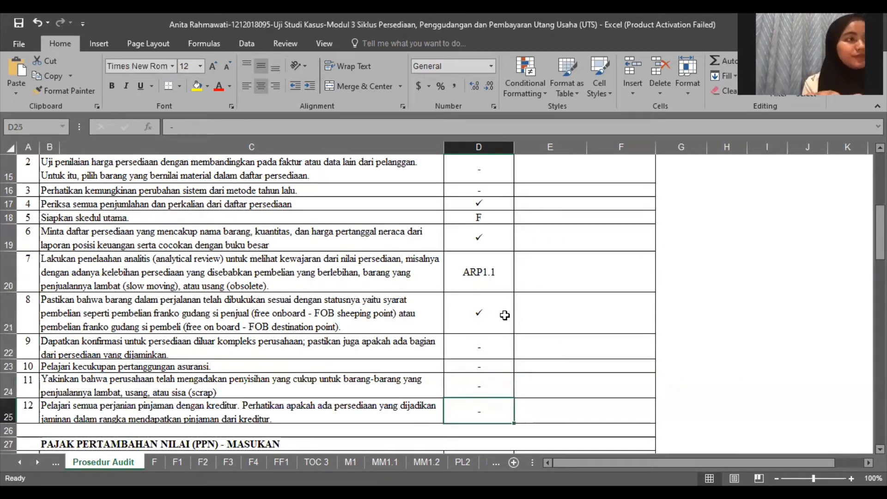
key("Up")
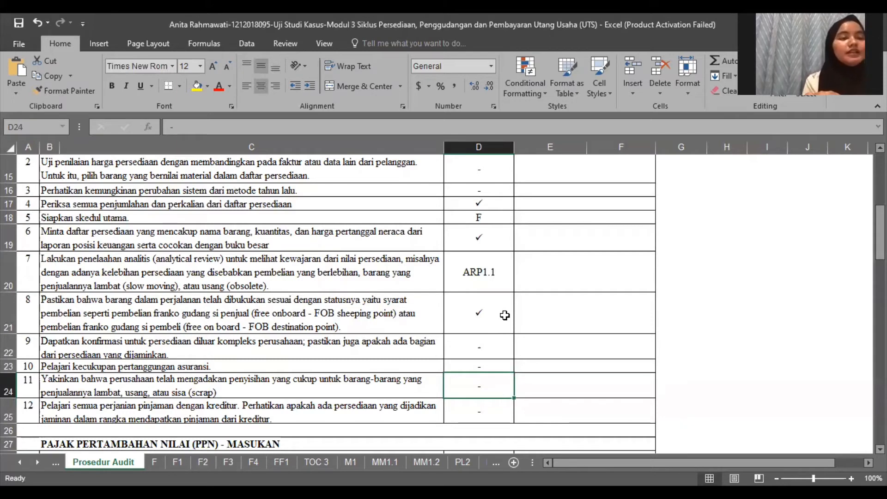
key("Down")
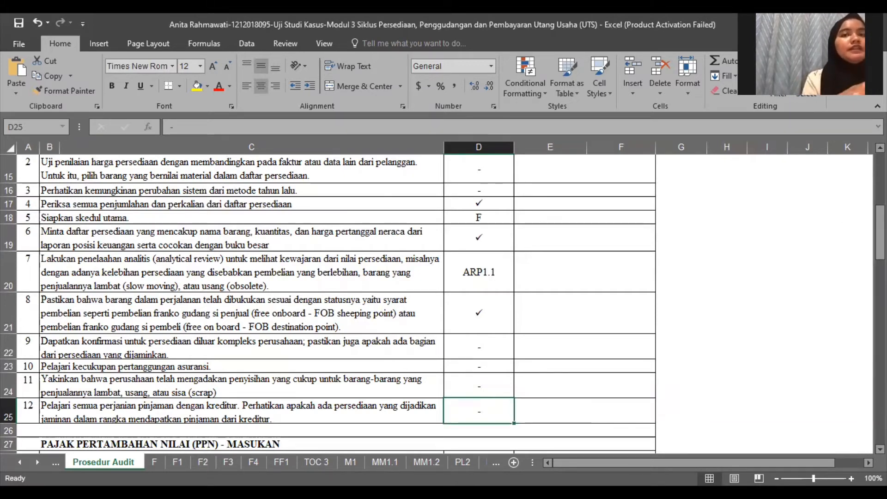
Step: Review the first five procedures of the Pajak Pertambahan Nilai (PPN) - Masukan section
left_click_drag(880, 233, 880, 265)
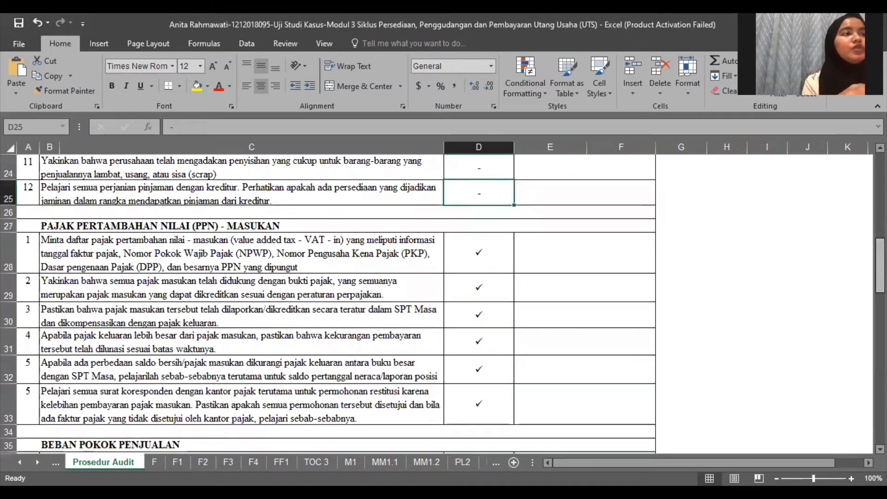
left_click(452, 250)
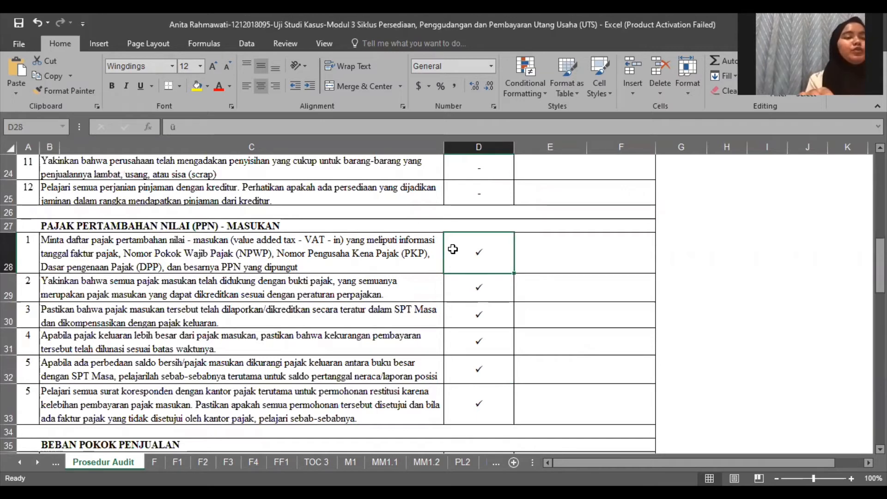
key("Down")
key("Left")
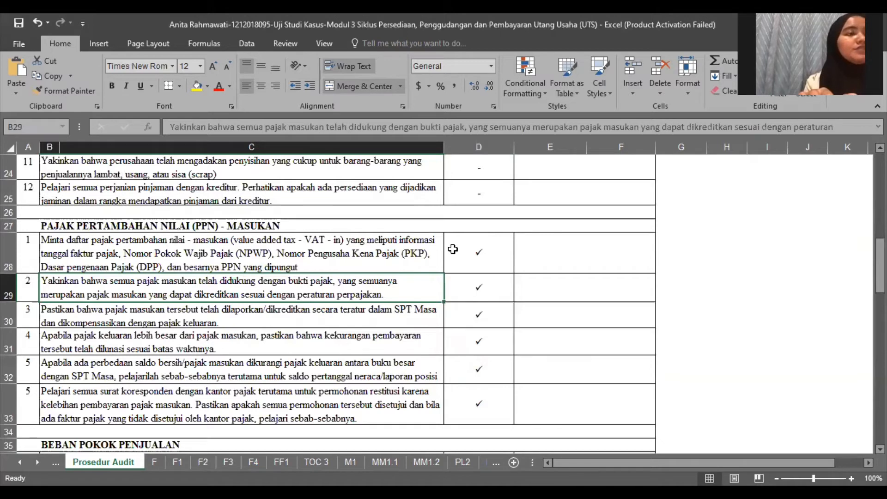
key("Down")
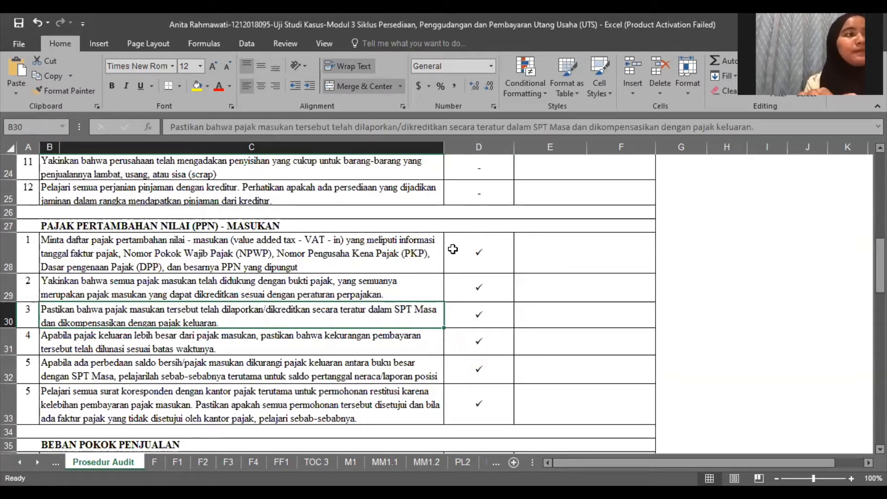
key("Down")
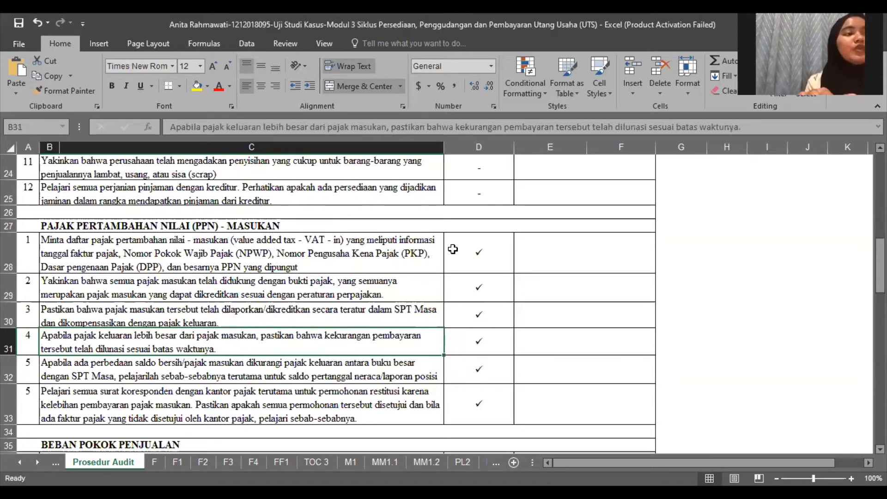
key("Down")
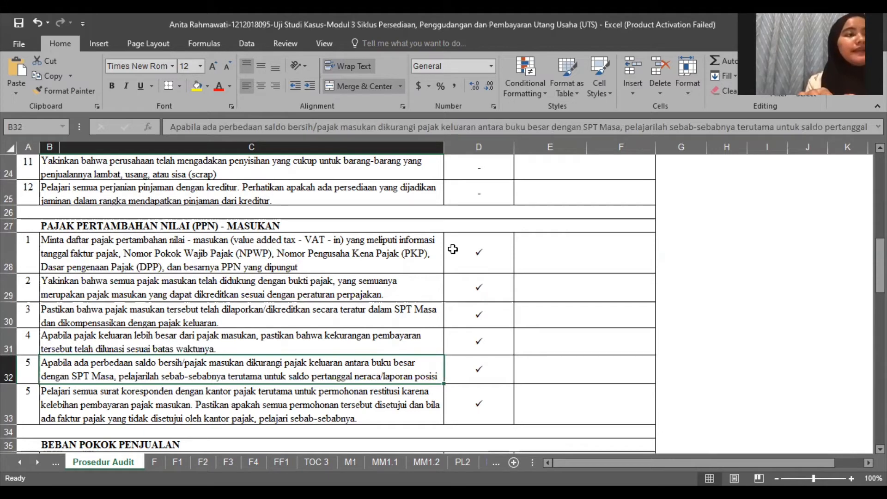
Step: Renumber the last procedure in the PPN - Masukan section as 6
key("Down")
key("Left")
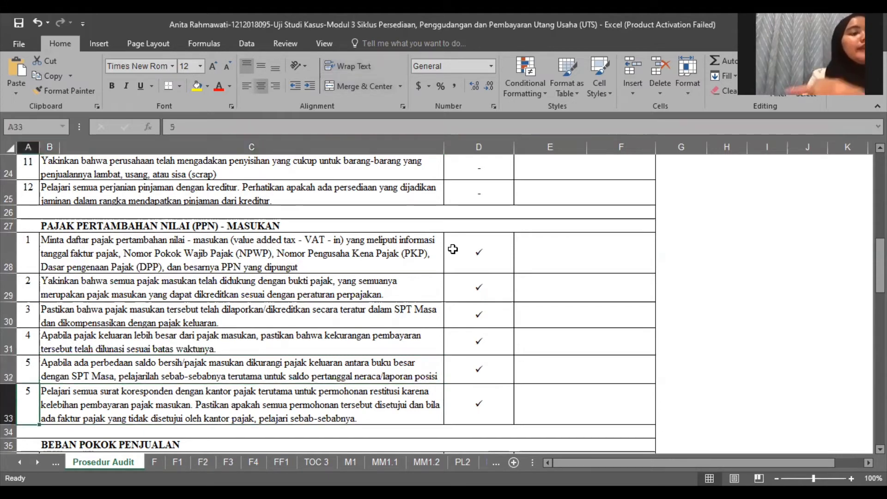
type("6")
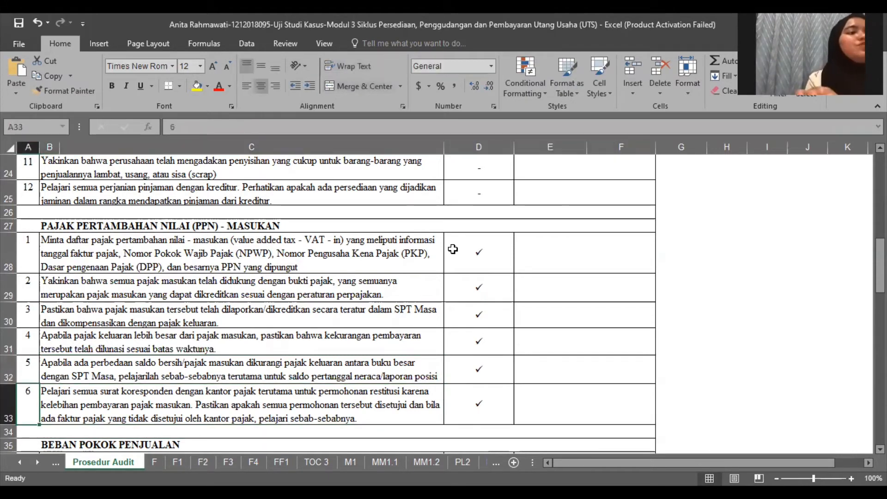
Step: Check the text and tick mark of PPN - Masukan procedure 6, and the section's other tick marks
key("Right")
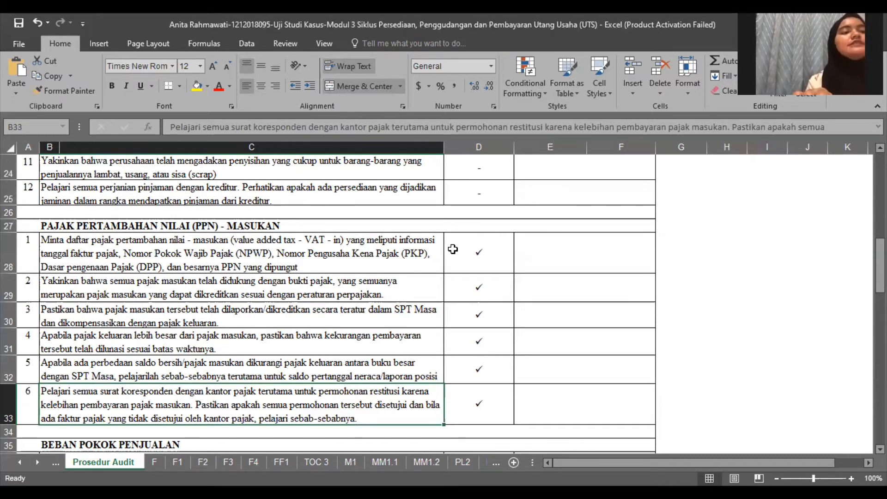
key("Right")
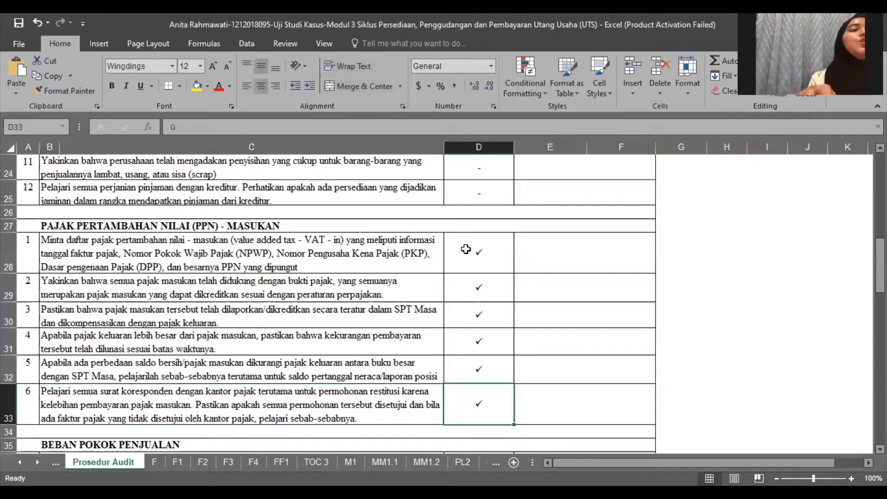
left_click(474, 250)
left_click_drag(464, 339, 590, 355)
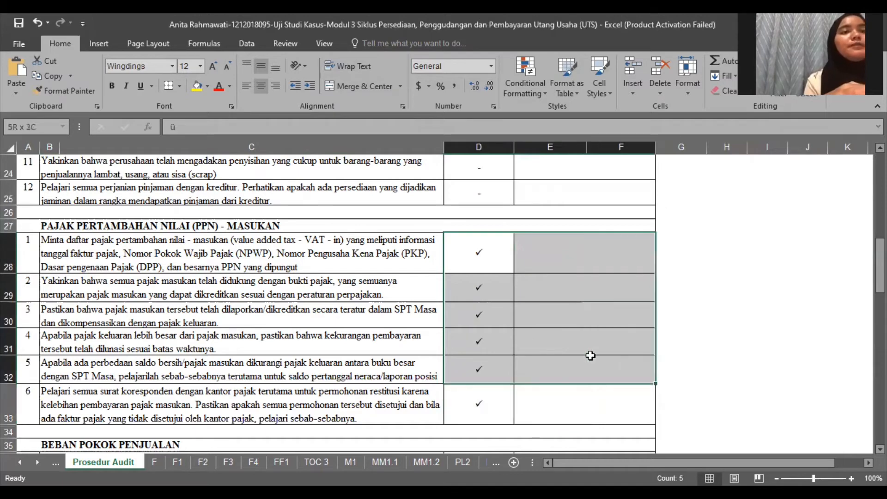
Step: Go to the Beban Pokok Penjualan section and check the ARP1.3 reference for procedure 1's cost comparison
left_click(590, 357)
key("Down")
key("Down")
key("Down")
key("Down")
key("Down")
key("Down")
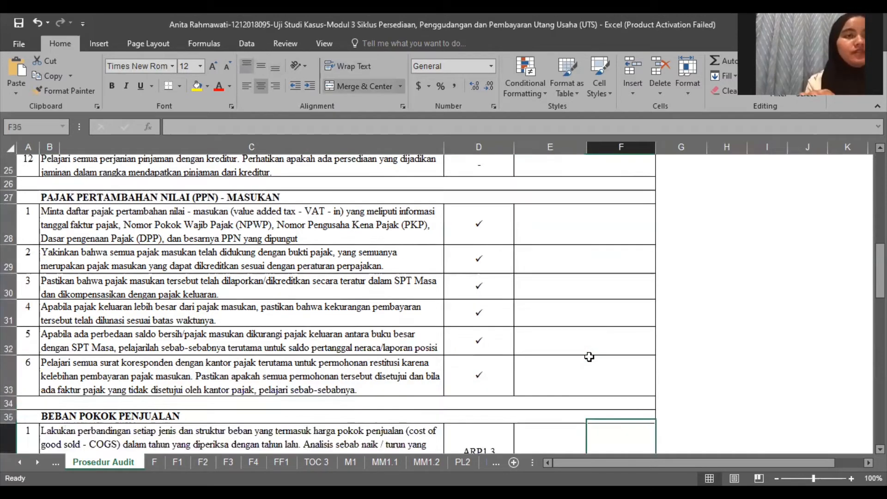
key("Down")
key("Down")
key("Down")
key("Down")
key("Down")
key("Down")
key("Down")
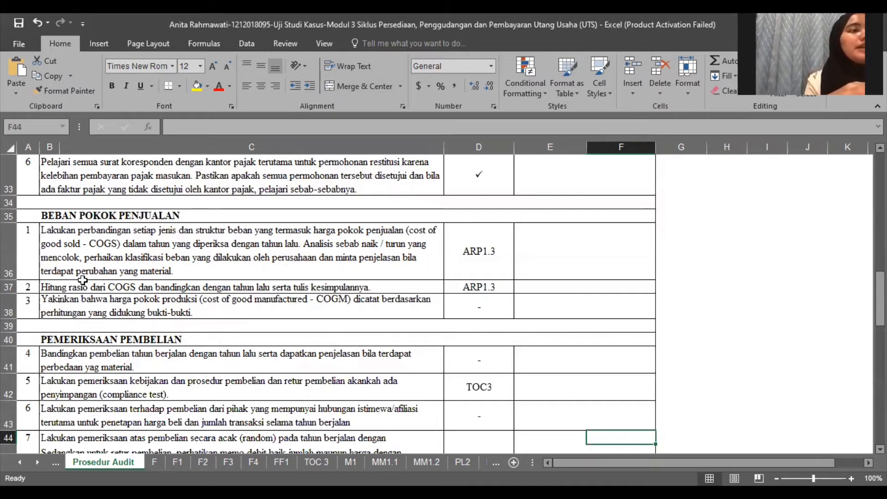
left_click(491, 245)
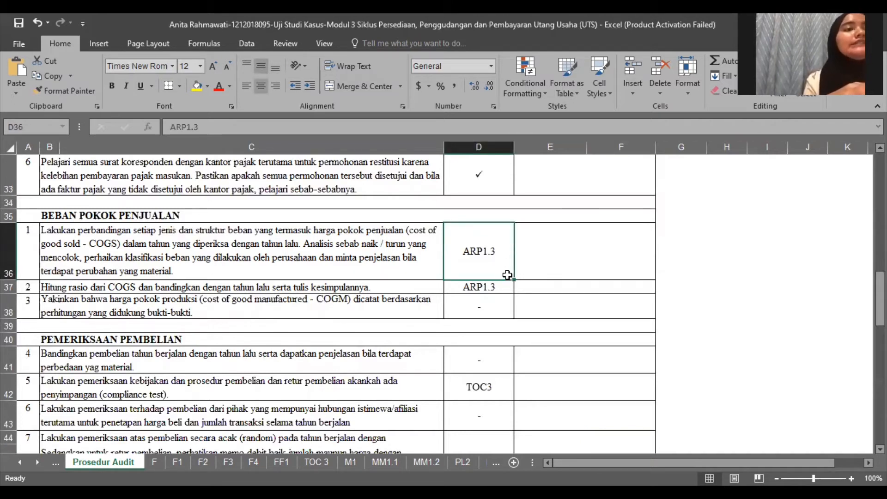
Step: Check the COGS ratio procedure's ARP1.3 reference and the mark on procedure 3 about cost of goods manufactured
left_click(143, 292)
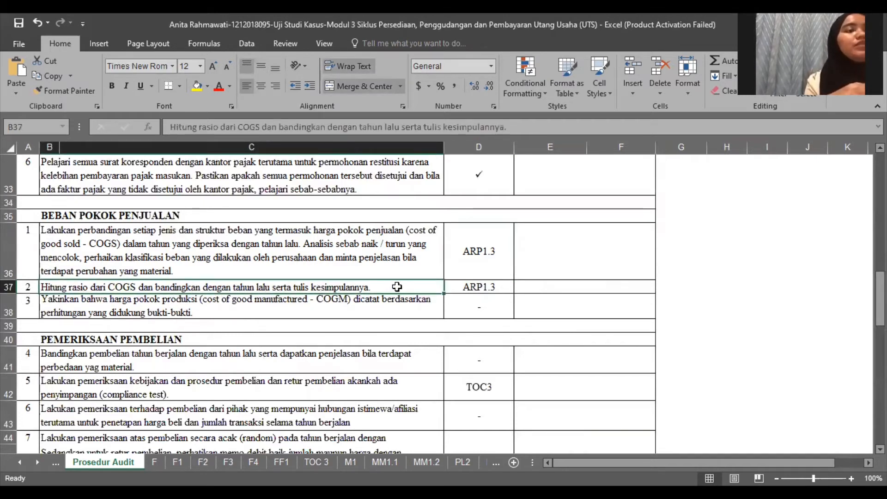
left_click(461, 289)
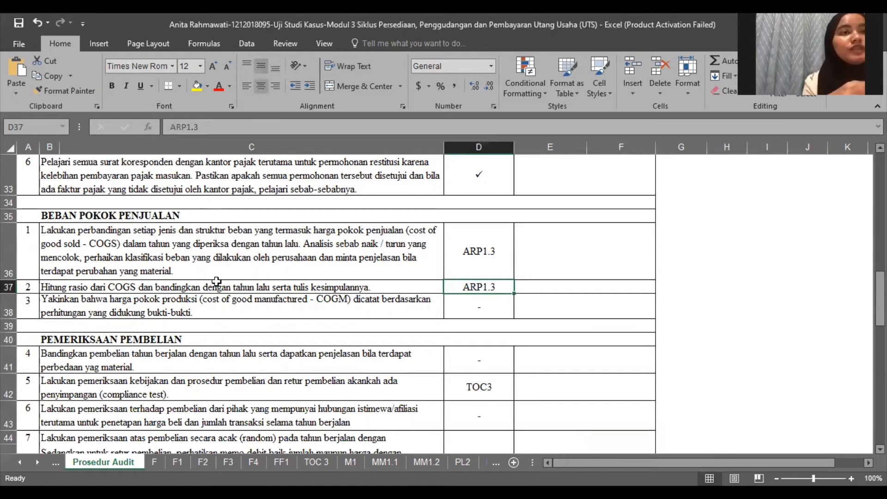
left_click(317, 308)
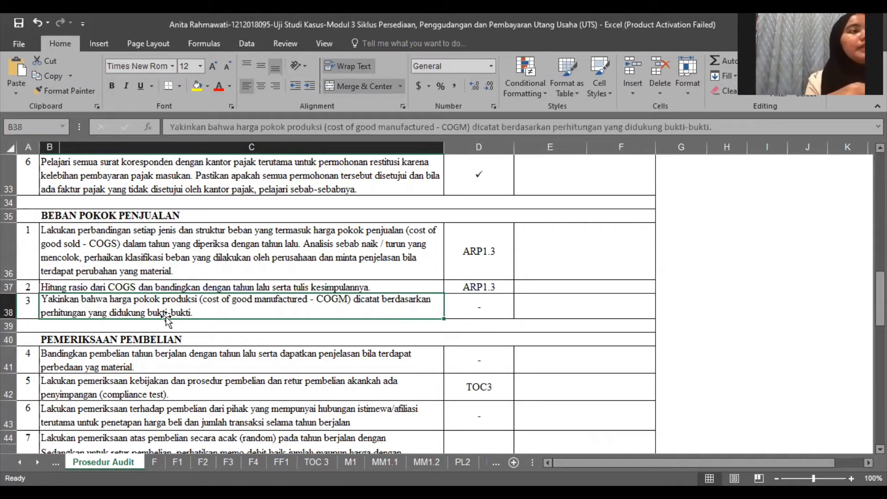
left_click(475, 317)
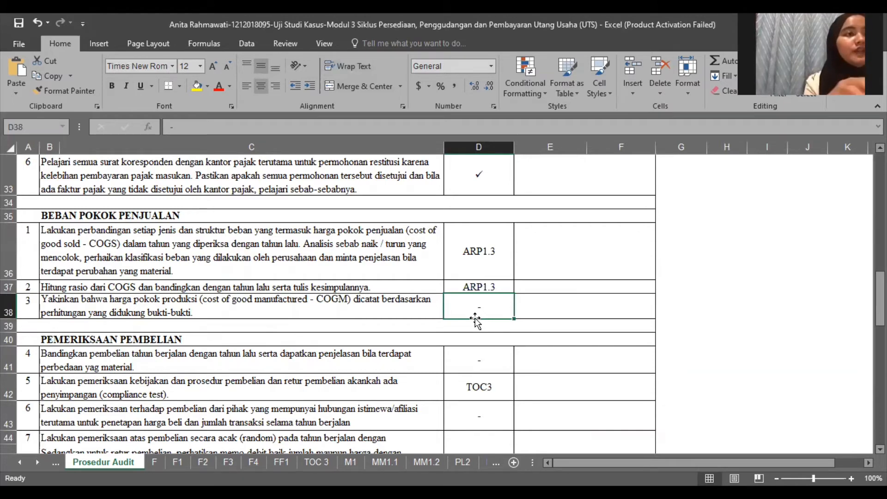
Step: Look over the Pemeriksaan Pembelian section and check procedure 4, which compares purchases with the prior year
key("Down")
key("Down")
key("Down")
key("Down")
key("Down")
key("Down")
key("Down")
key("Down")
key("Down")
key("Down")
key("Down")
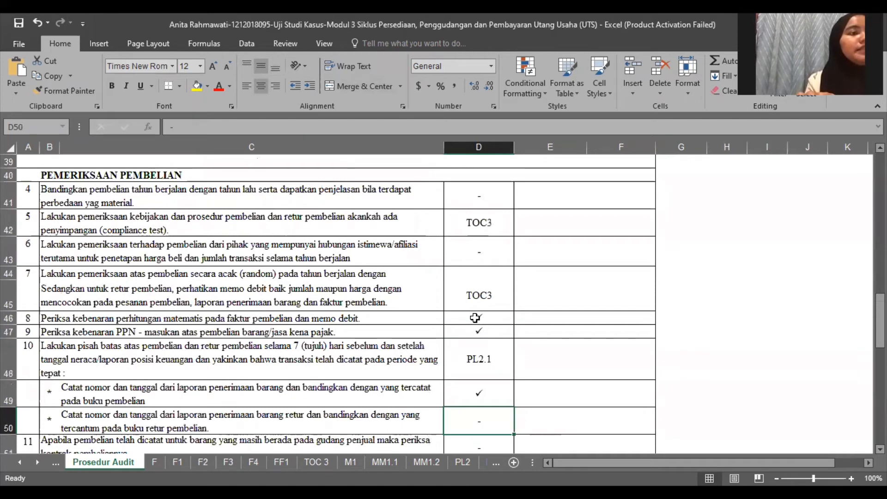
key("Up")
key("Up")
key("Up")
key("Up")
key("Up")
key("Up")
key("Up")
key("Up")
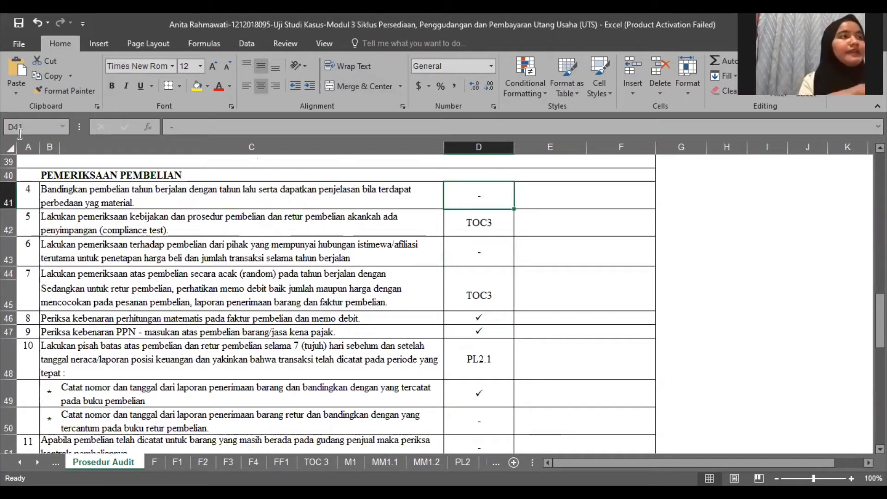
left_click(27, 190)
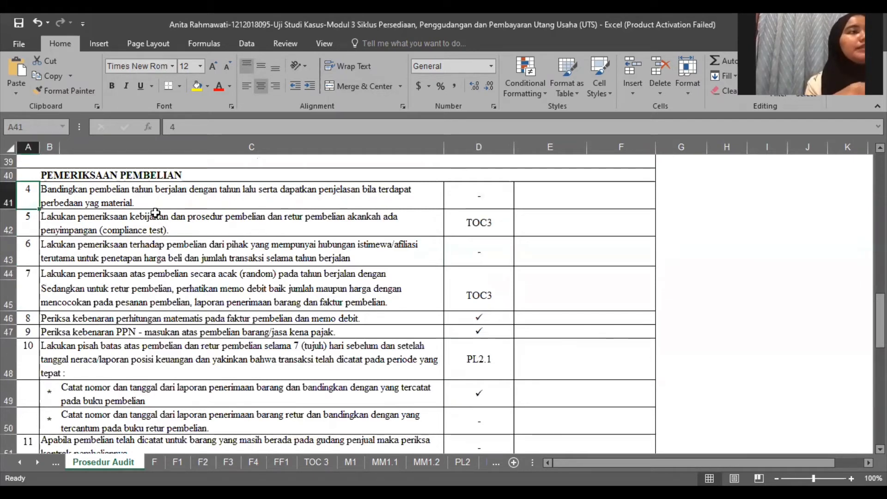
left_click(178, 201)
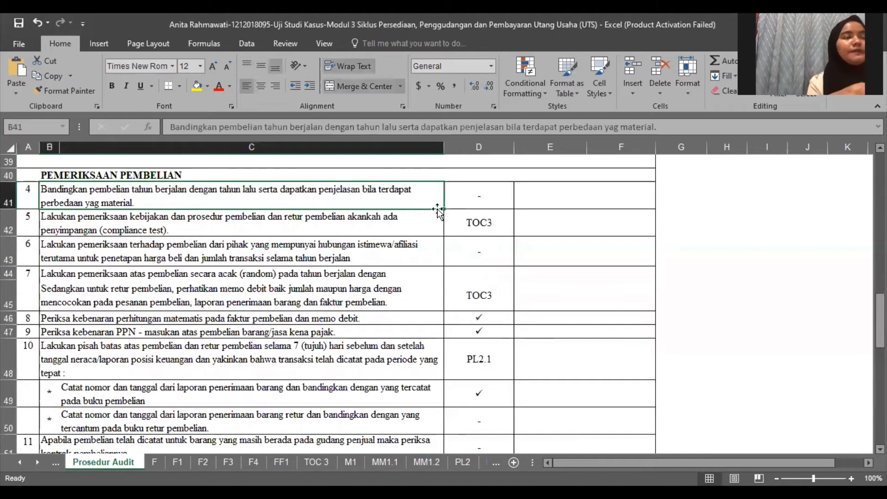
left_click(466, 203)
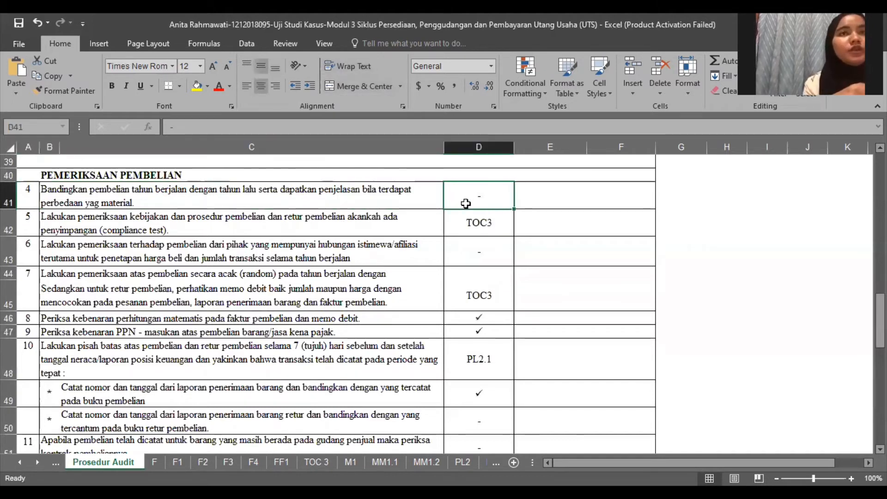
Step: Check procedure 5's TOC3 reference and follow it to the purchase transaction test table on the TOC 3 sheet
left_click(136, 221)
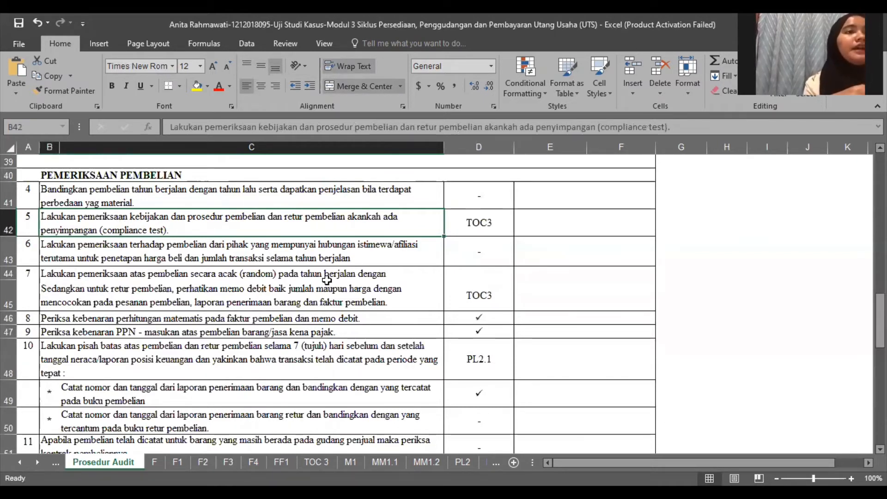
left_click(475, 226)
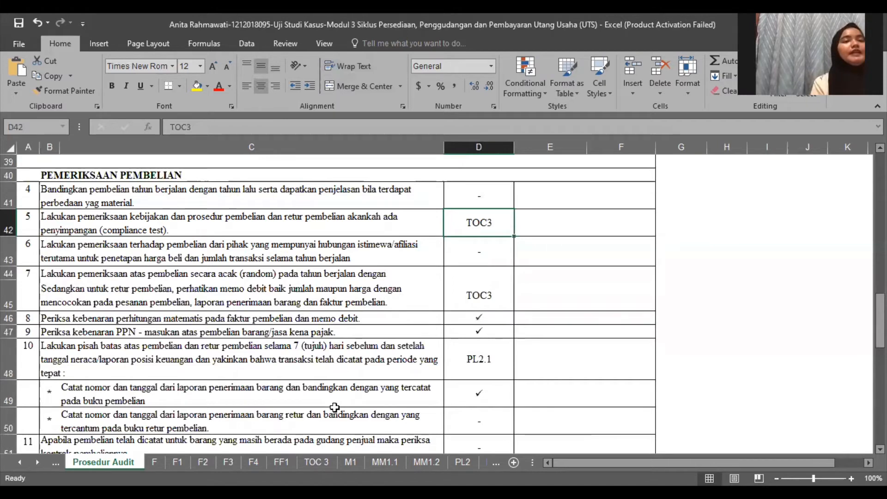
left_click(311, 459)
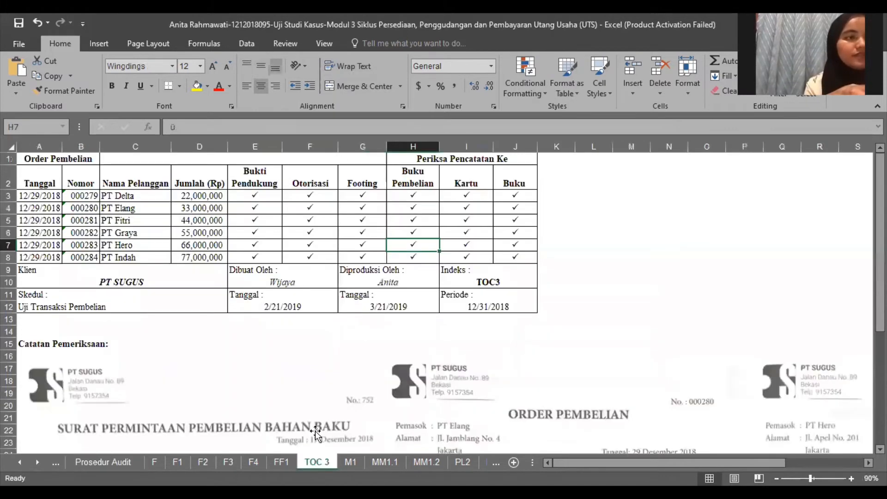
left_click(533, 260)
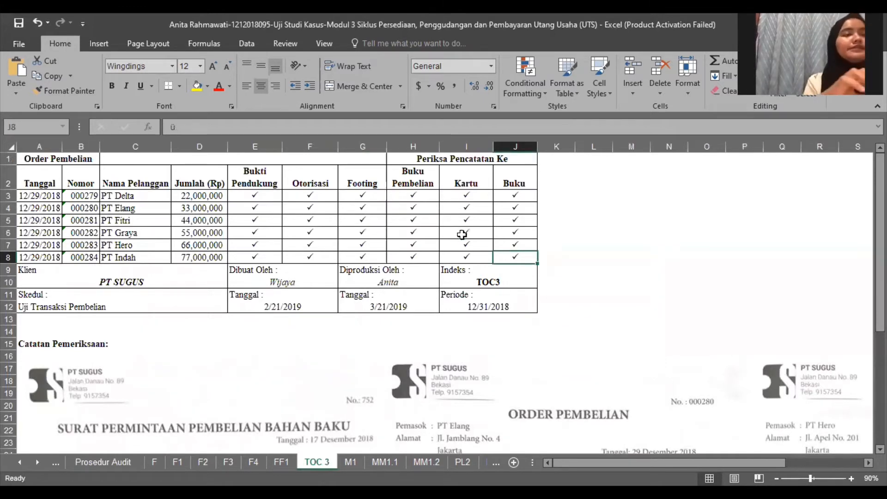
Step: Read across the PT Delta purchase order row on TOC 3, from its date and number to the Bukti Pendukung mark
left_click(446, 218)
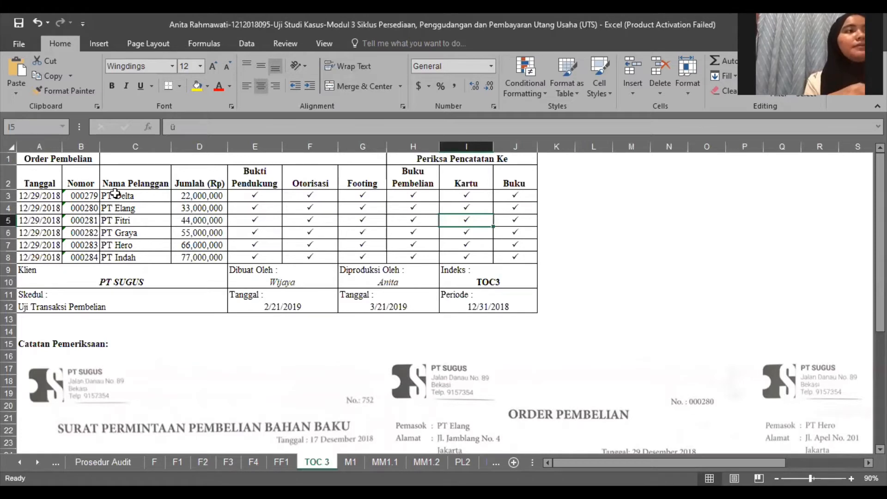
left_click(56, 197)
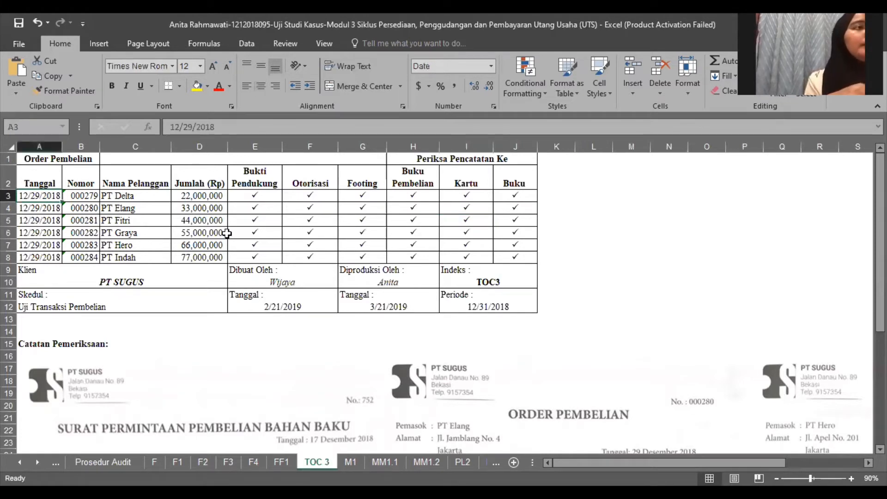
key("Right")
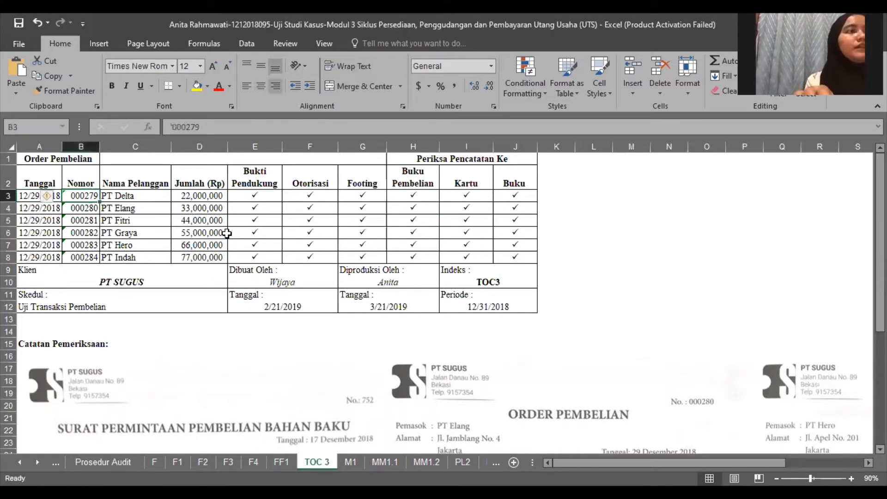
key("Right")
key("Right")
key("Right")
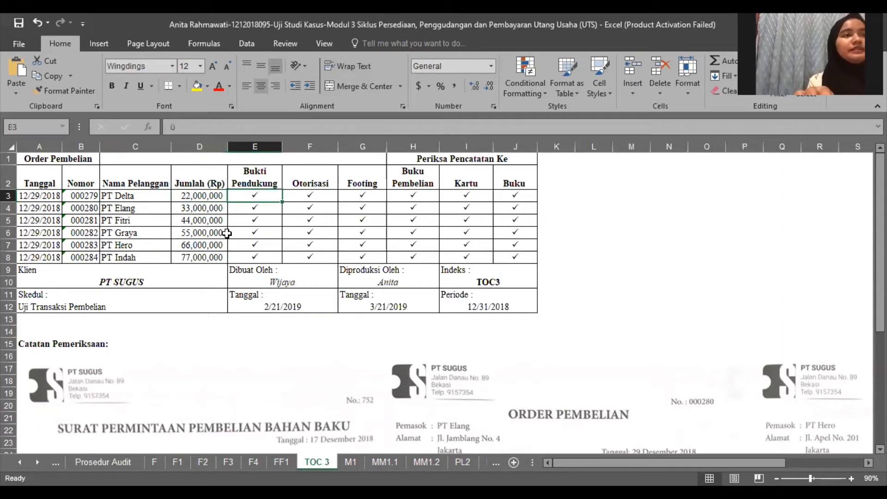
Step: Review the test column headings from Bukti Pendukung, Otorisasi and Footing through Buku Pembelian, Kartu and Buku
key("Up")
key("Up")
key("Right")
key("Down")
key("Left")
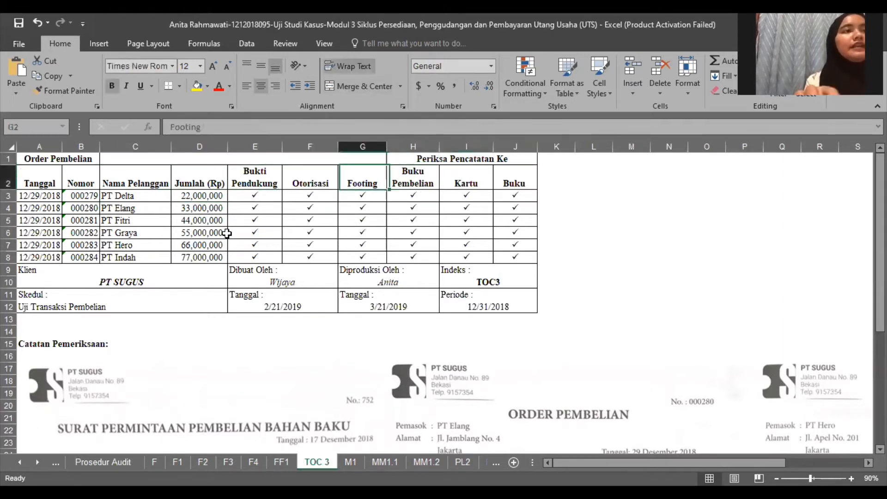
key("Left")
key("Left")
key("Right")
key("Right")
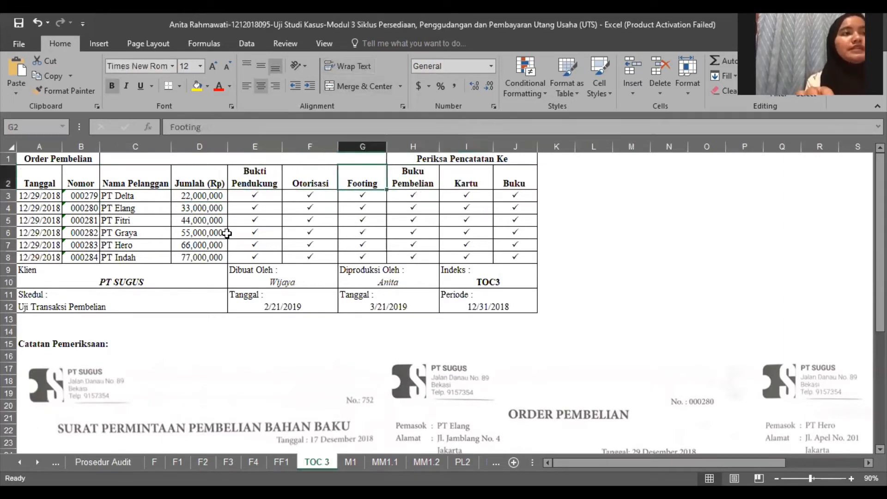
key("Right")
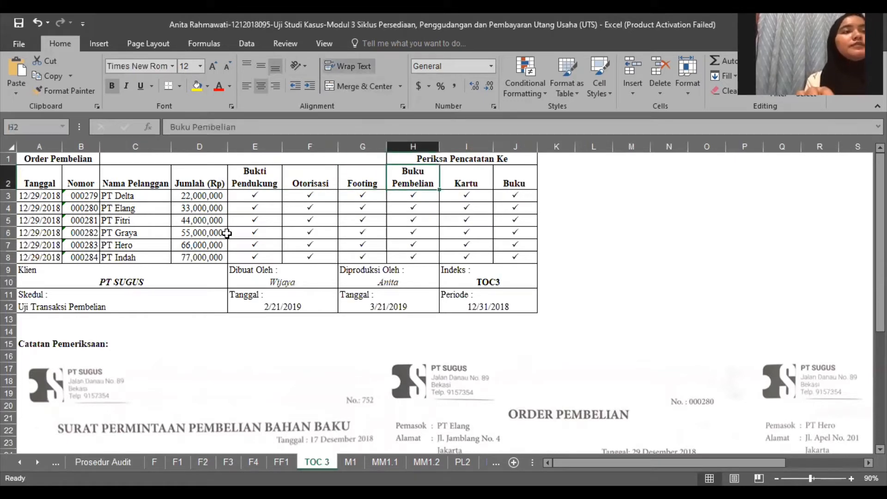
key("Right")
key("Right")
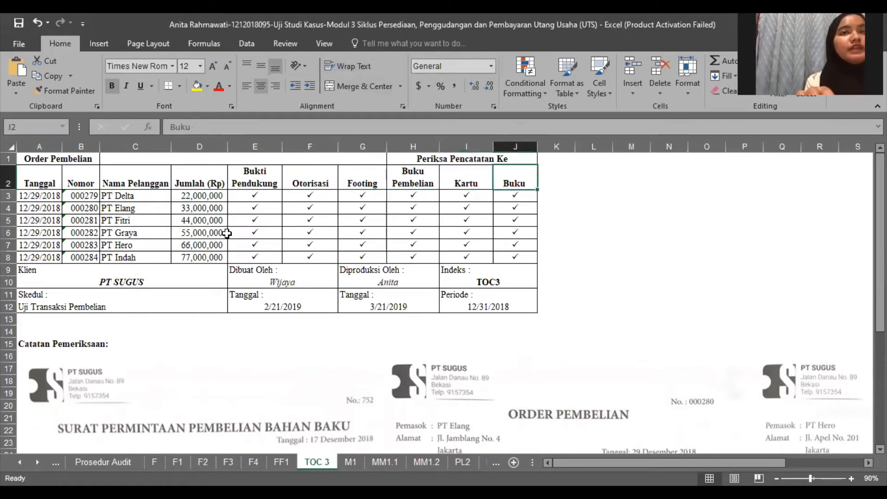
Step: Check the marks down the Buku column and continue past the TOC3 schedule's identification block
key("Down")
key("Down")
key("Down")
key("Down")
key("Down")
key("Down")
key("Down")
key("Down")
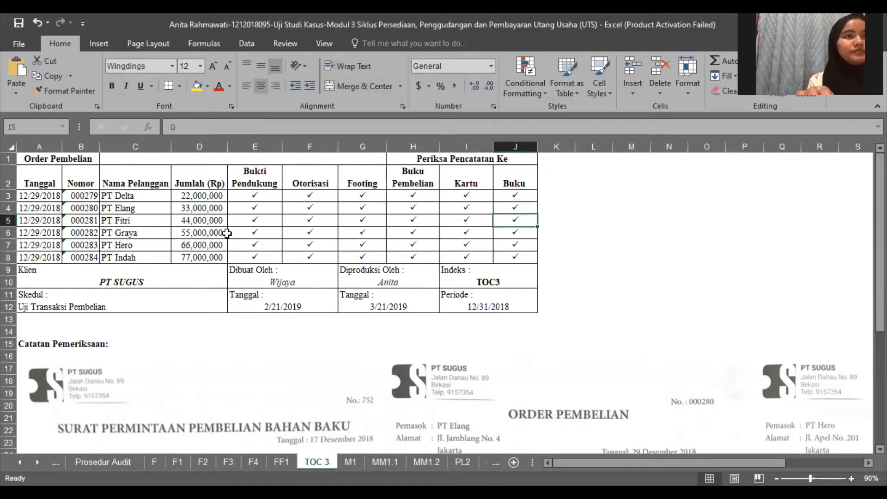
key("Down")
key("Down")
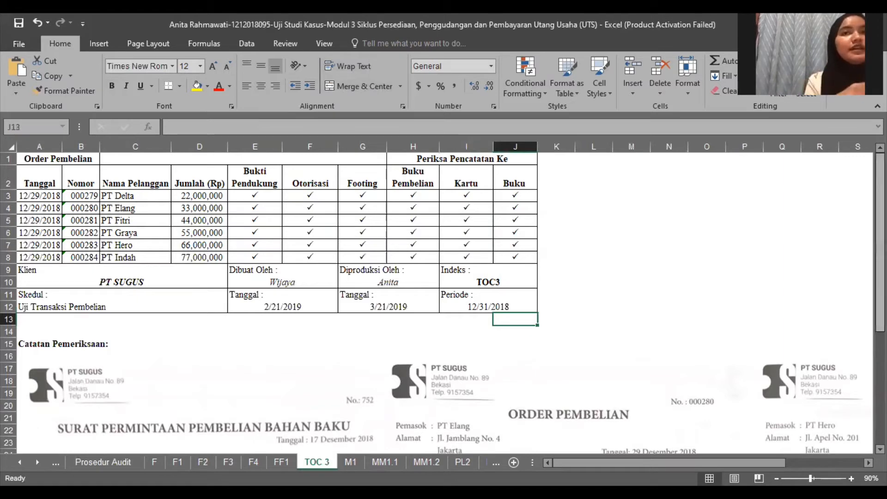
Step: Examine the raw material purchase request and the PT Elang purchase order under Catatan Pemeriksaan
scroll(439, 299, "down", 4)
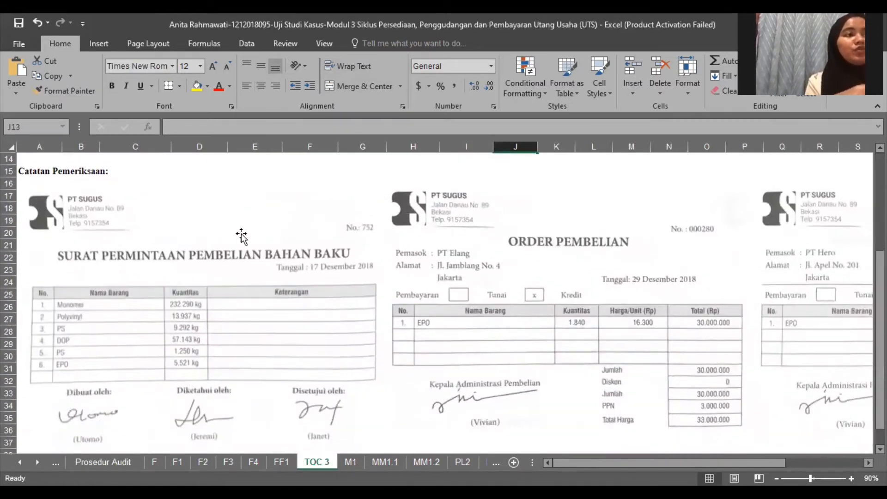
left_click(221, 281)
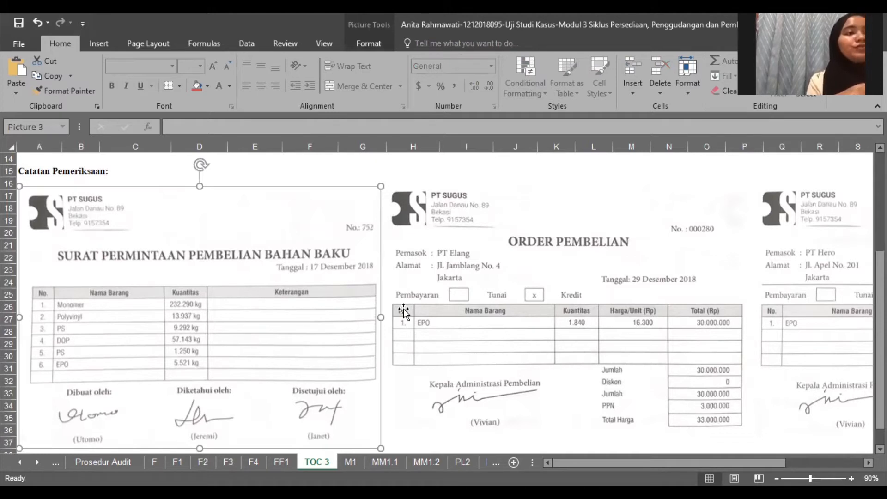
left_click(531, 379)
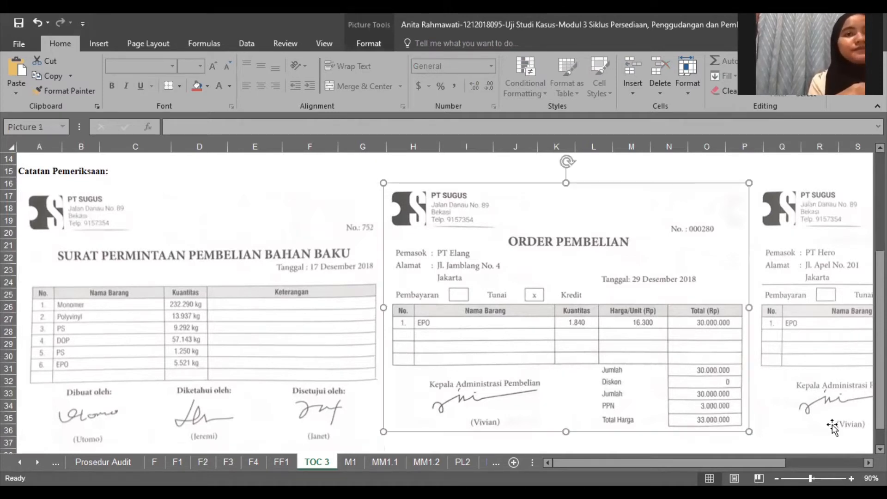
Step: Bring the full PT Hero purchase order under Catatan Pemeriksaan into view and examine it
left_click(640, 164)
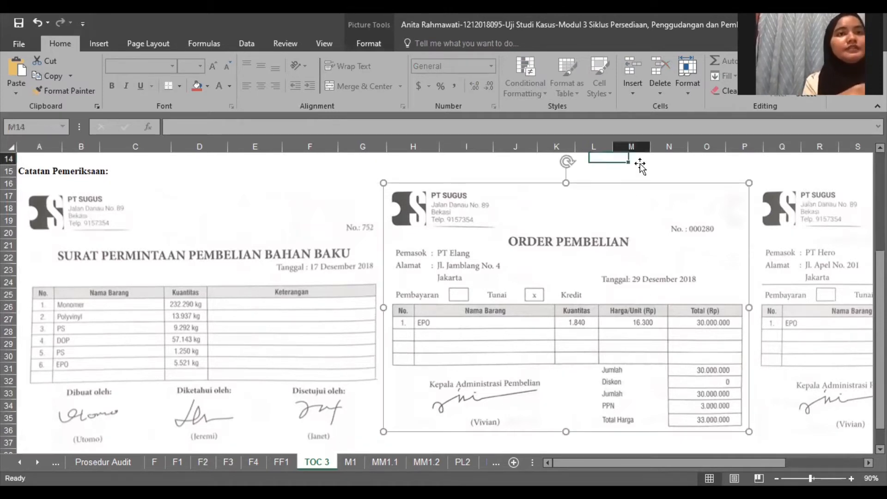
key("Right")
key("Right")
key("Right")
key("Right")
key("Right")
key("Right")
key("Right")
key("Right")
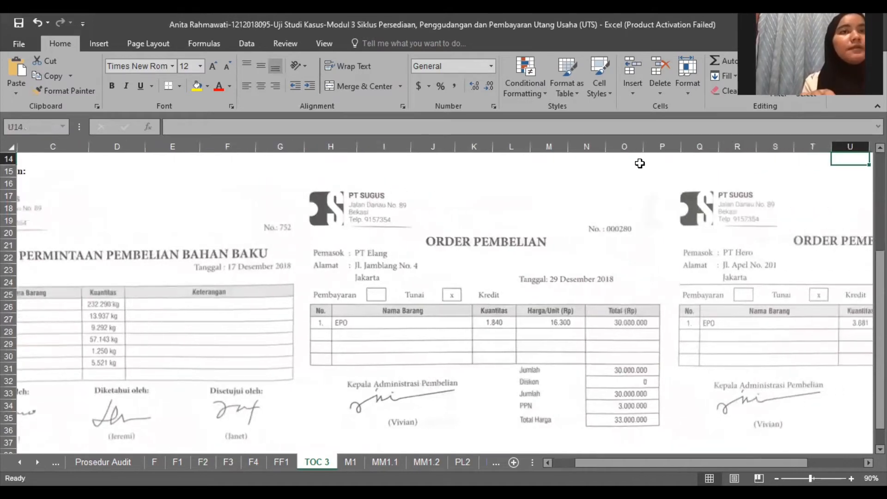
key("Right")
key("Right")
key("Right")
key("Right")
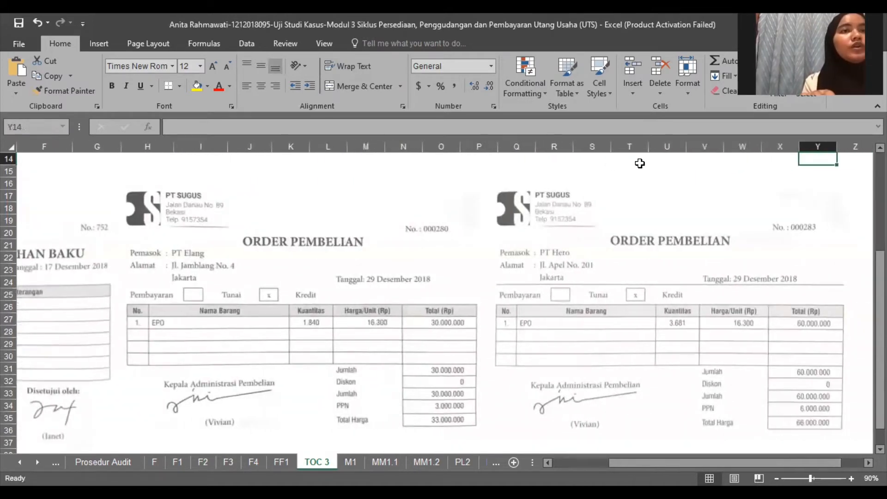
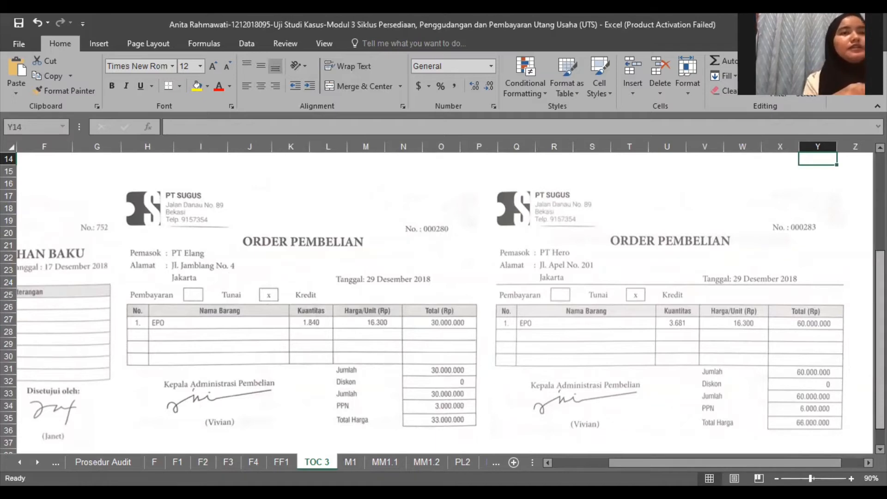
Step: Return to the purchase test table on the TOC 3 sheet and locate PT Elang's amount in cell D4
left_click_drag(880, 314, 880, 217)
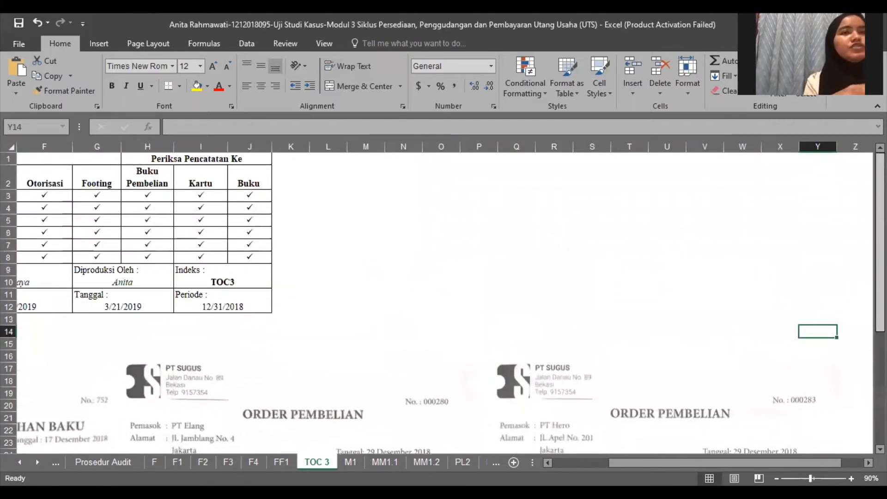
left_click(415, 227)
key("Left")
key("Left")
key("Left")
key("Left")
key("Left")
key("Left")
key("Left")
key("Left")
key("Left")
key("Left")
key("Left")
key("Left")
key("Left")
key("Right")
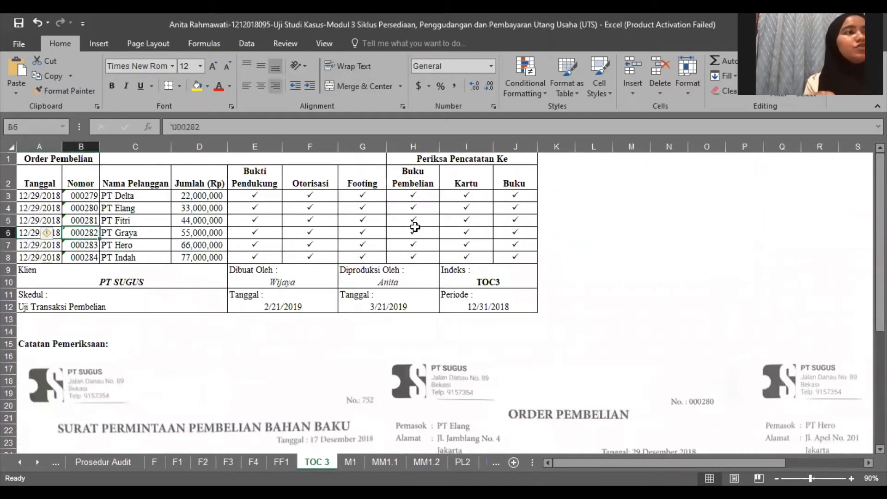
key("Up")
key("Up")
key("Right")
key("Right")
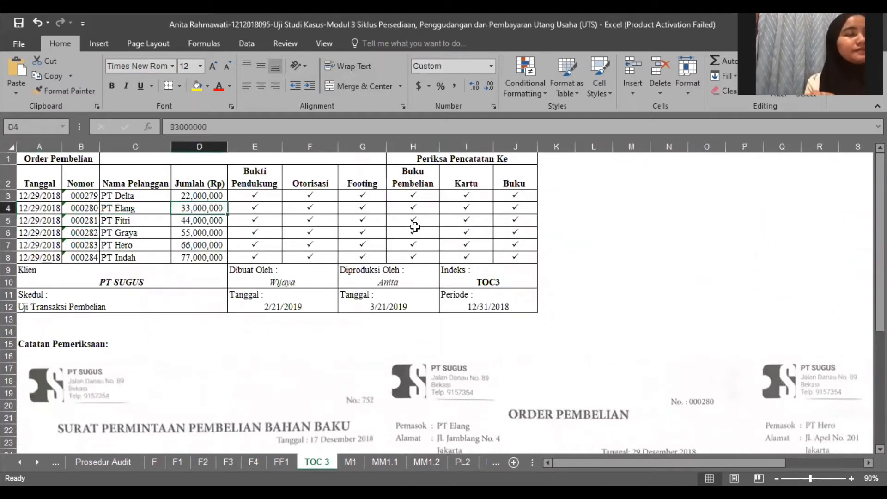
key("Down")
key("Down")
key("Down")
key("Down")
key("Down")
key("Down")
key("Down")
key("Down")
key("Down")
key("Down")
key("Down")
key("Down")
key("Down")
key("Down")
key("Down")
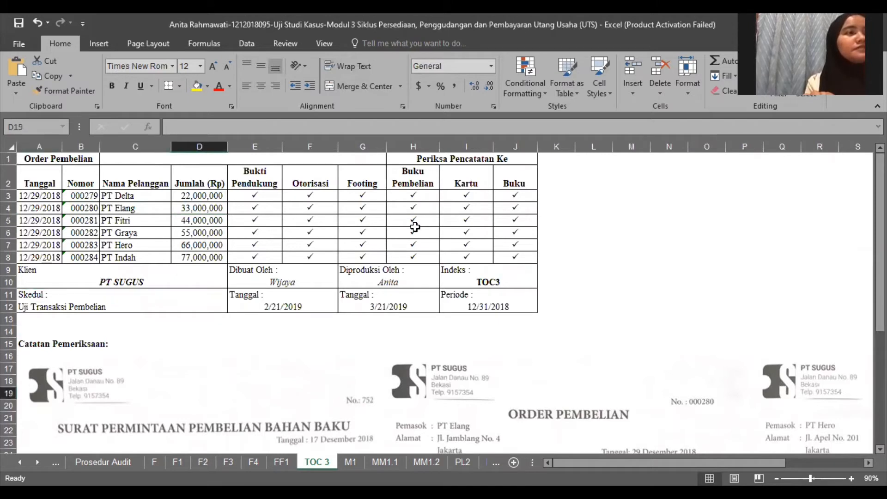
key("Down")
key("Down")
key("Up")
key("Up")
key("Up")
key("Up")
key("Up")
key("Up")
key("Up")
key("Up")
key("Up")
key("Up")
key("Up")
key("Up")
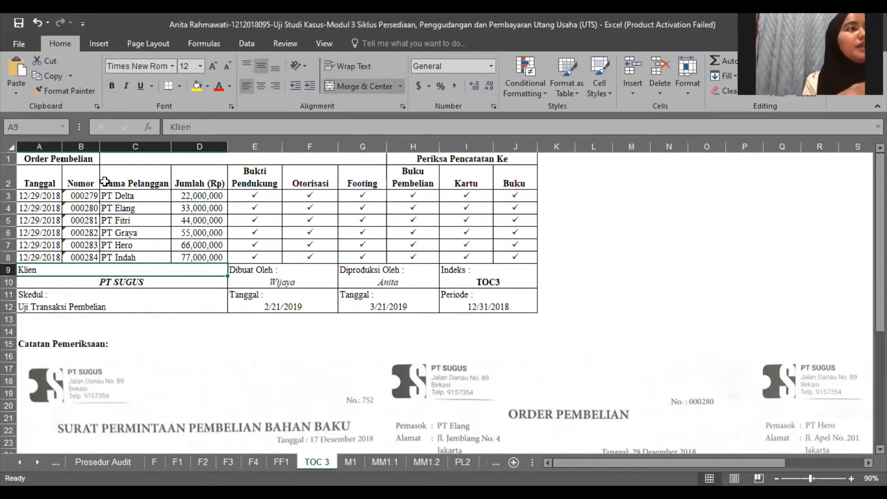
Step: Compare the date and amount in the PT Elang row with the PT Elang purchase order scan
left_click(43, 209)
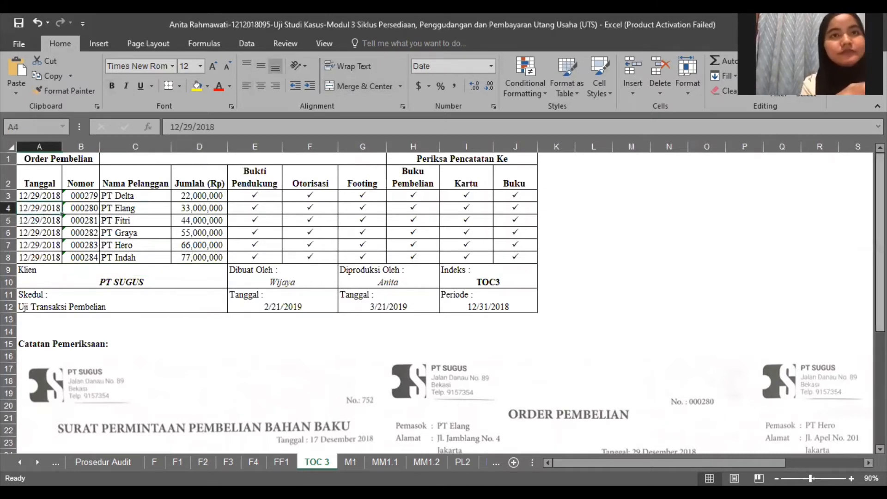
scroll(684, 319, "down", 3)
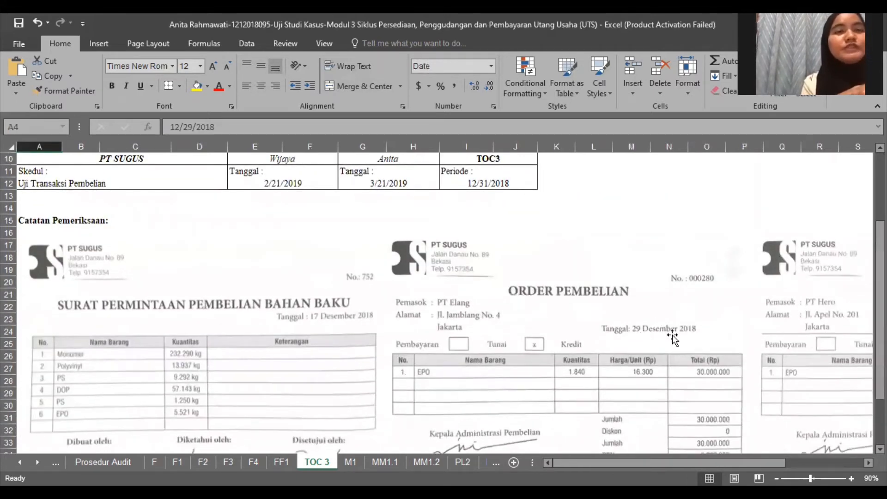
scroll(208, 238, "up", 3)
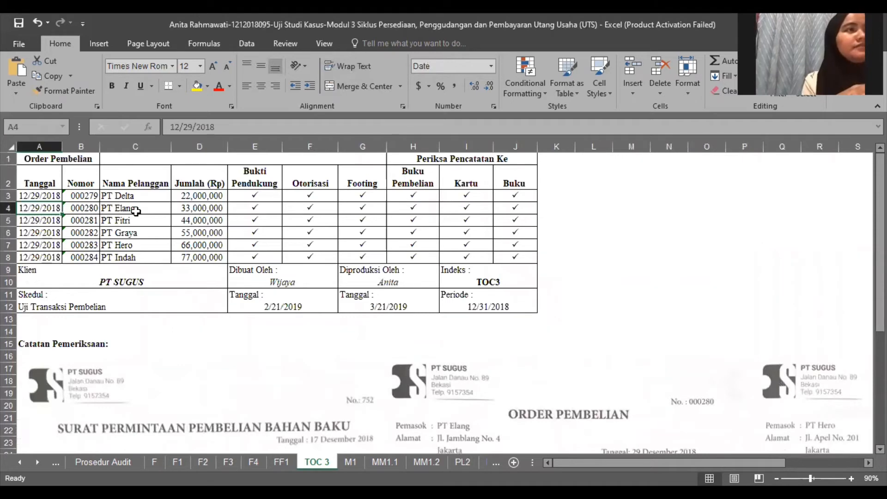
left_click(197, 211)
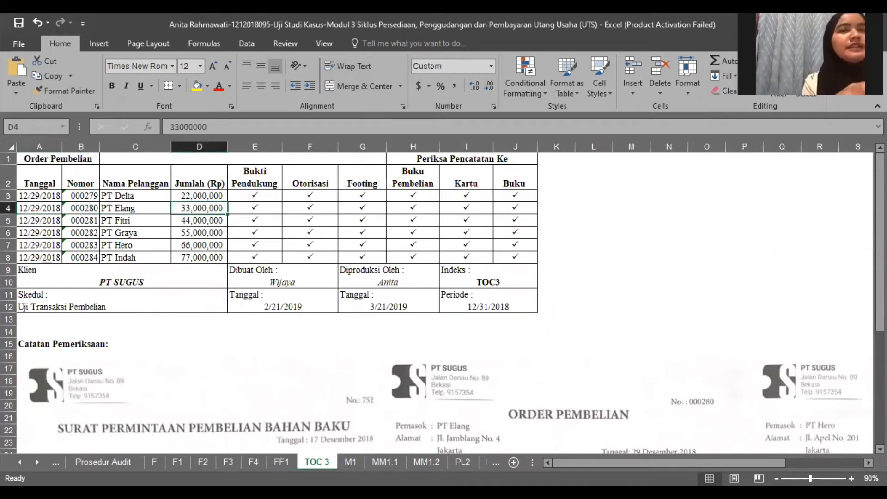
left_click_drag(880, 157, 881, 271)
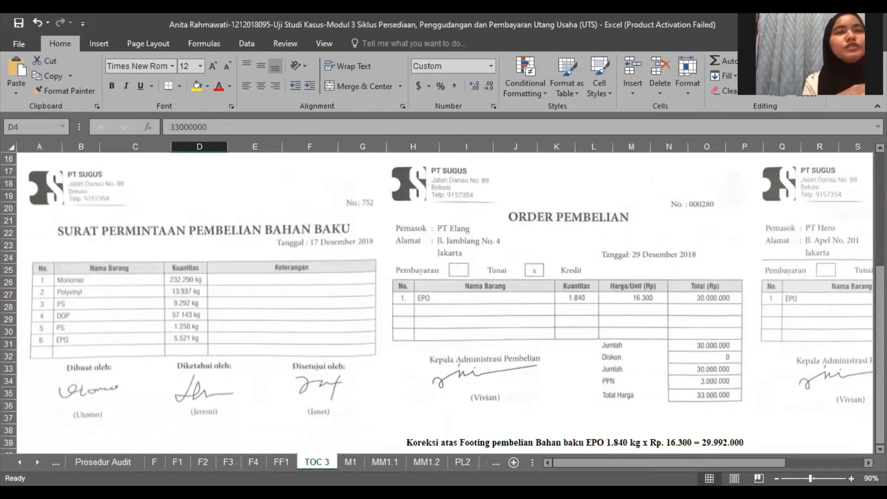
scroll(444, 300, "up", 5)
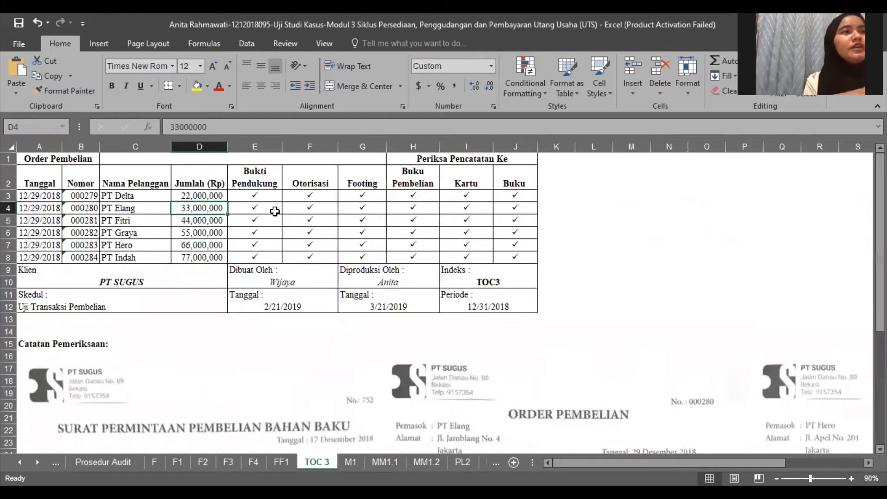
Step: Check the Bukti Pendukung mark for PT Elang against its purchase order and the raw material purchase request
left_click(573, 374)
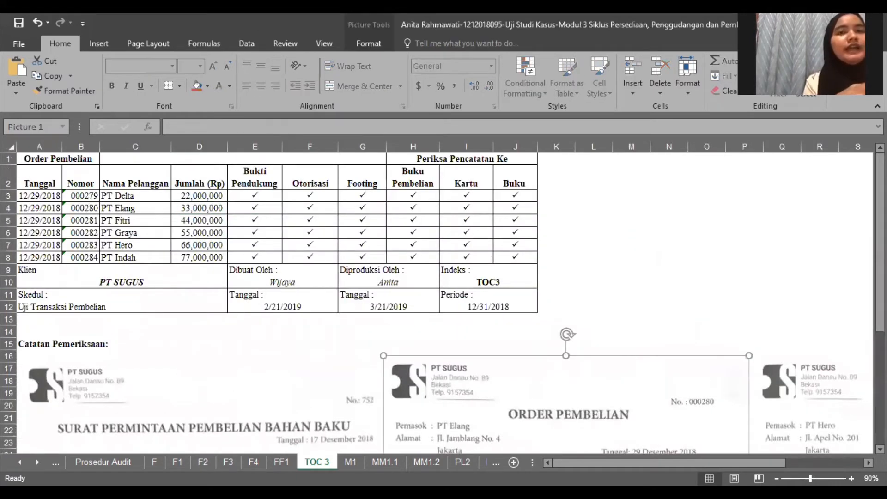
scroll(207, 314, "down", 3)
left_click(208, 313)
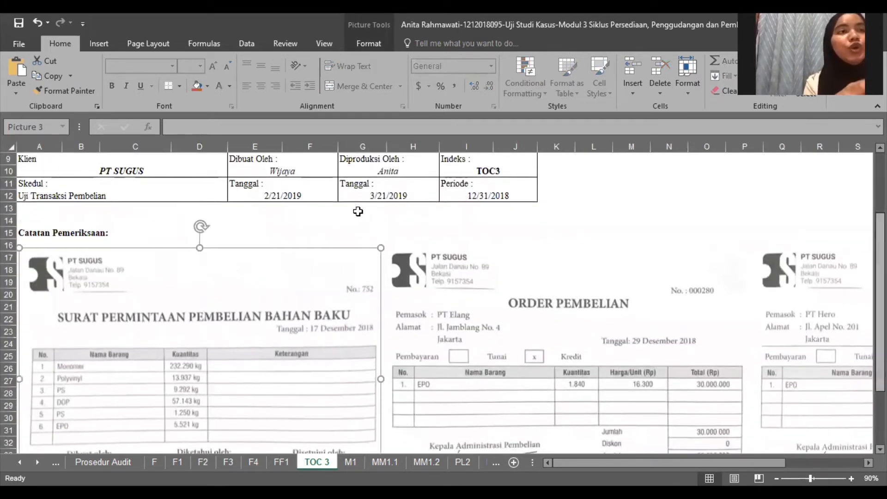
scroll(358, 211, "up", 3)
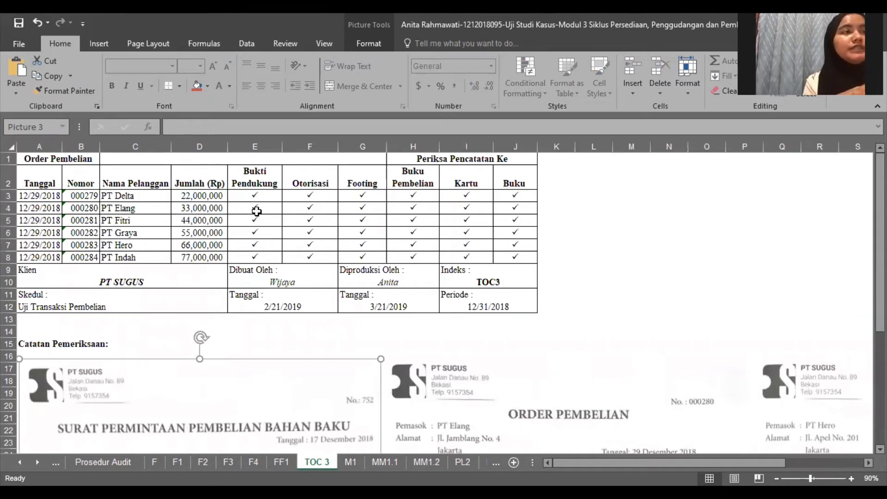
left_click(257, 211)
Step: Check the Otorisasi column against the signatures on the purchase request and PT Elang purchase order
left_click(310, 217)
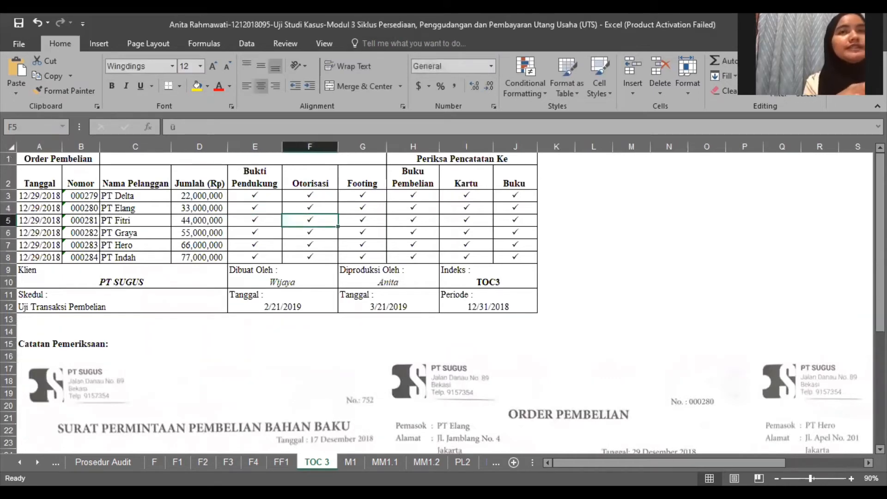
scroll(432, 353, "down", 5)
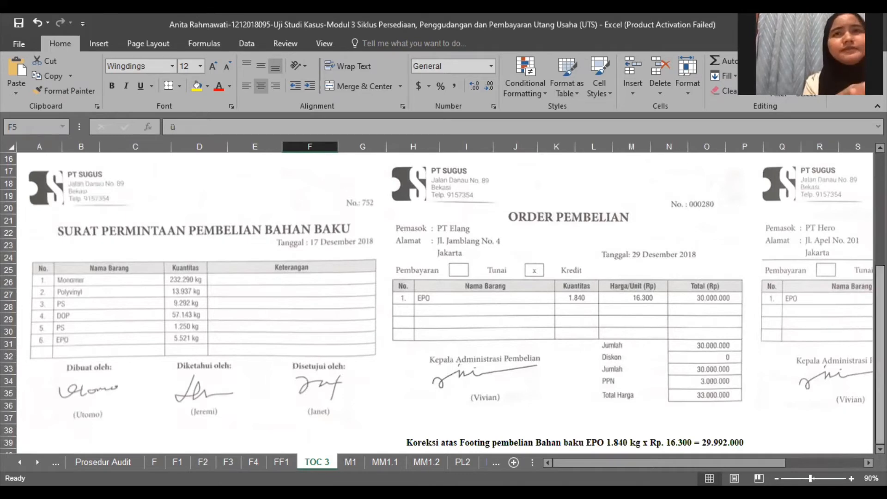
scroll(517, 219, "up", 5)
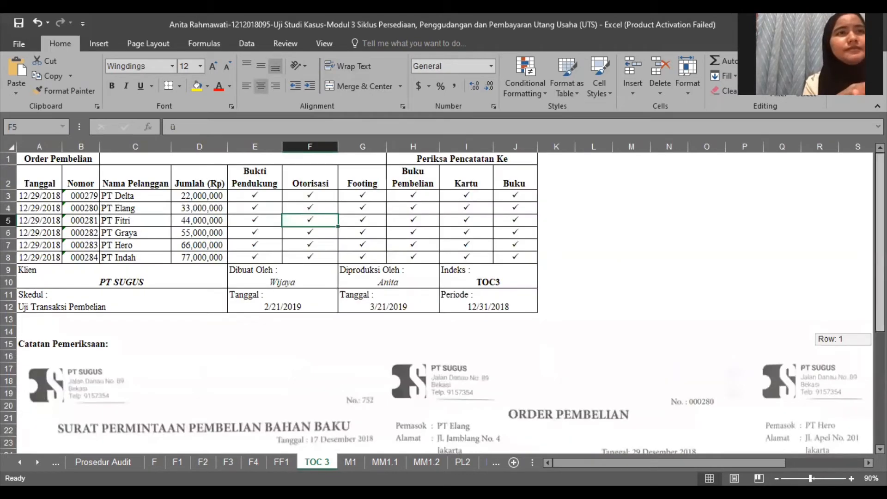
Step: Review the Footing column against the footing correction note in H39 below the PT Elang purchase order
left_click(369, 220)
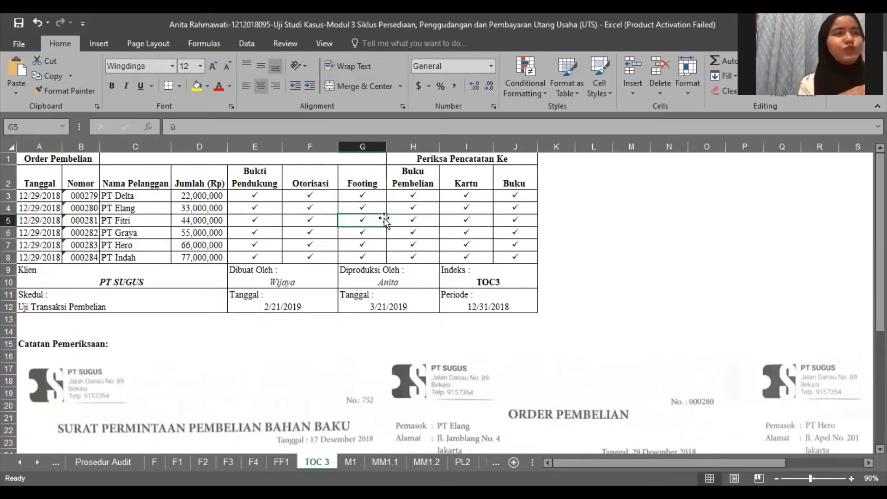
scroll(841, 215, "down", 5)
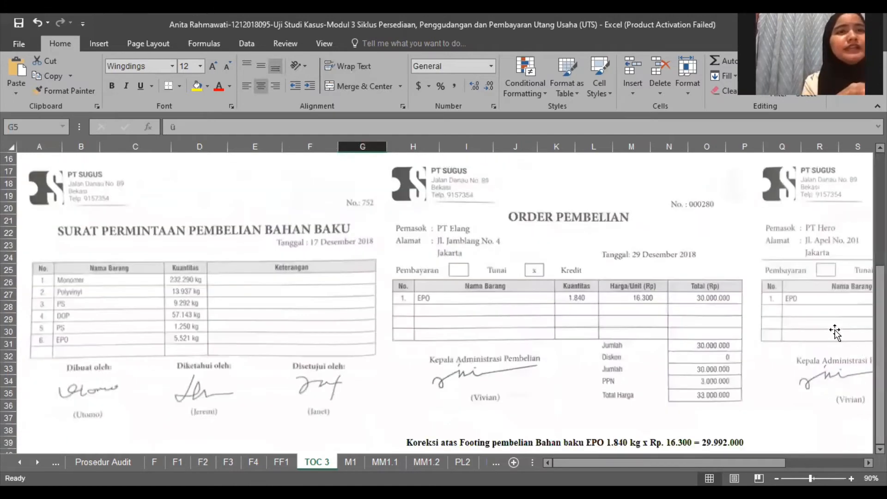
left_click(370, 439)
key("Down")
key("Down")
key("Down")
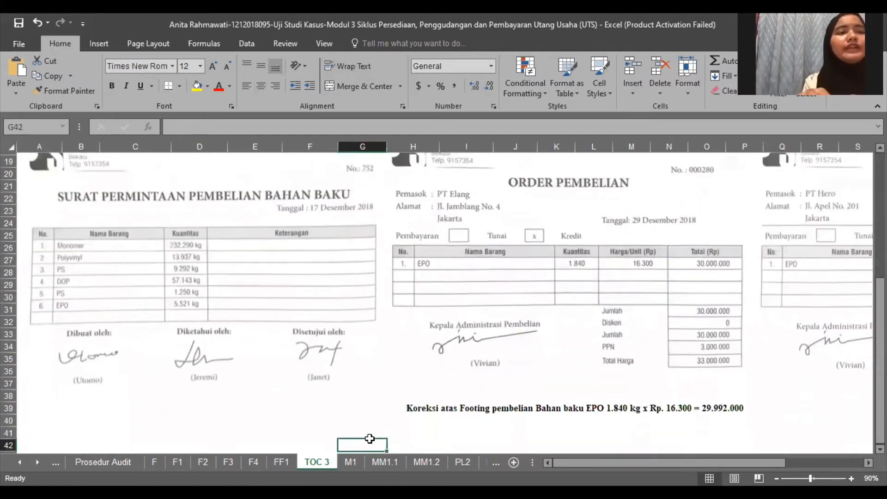
key("Up")
key("Up")
key("Right")
key("Right")
key("Right")
key("Right")
key("Right")
key("Right")
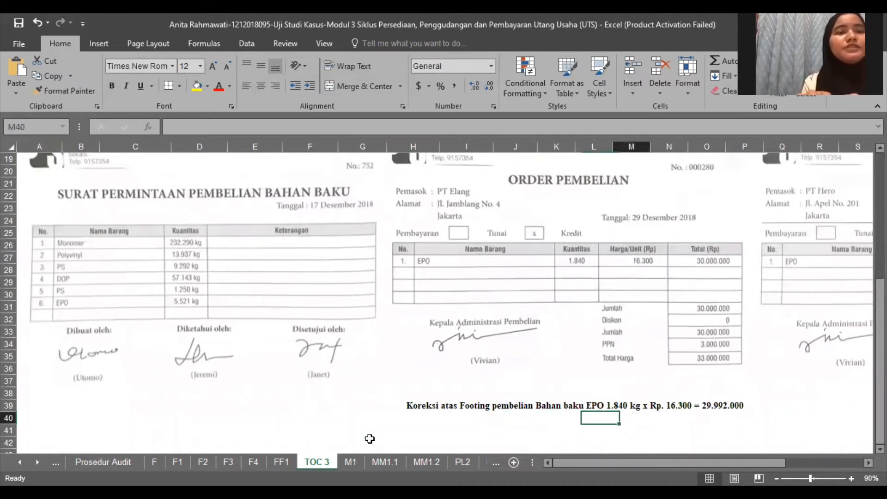
key("Up")
key("Up")
key("Down")
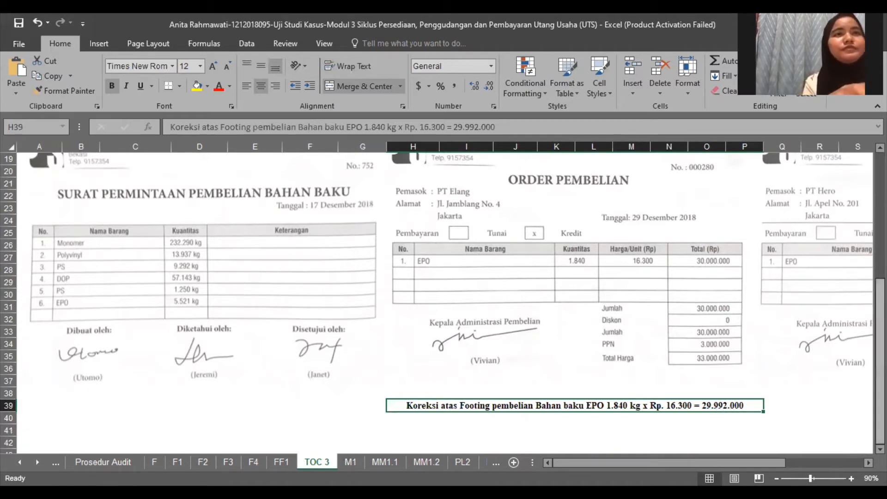
Step: Bring the whole width of the PT Hero purchase order scan into view for examination
scroll(386, 265, "up", 6)
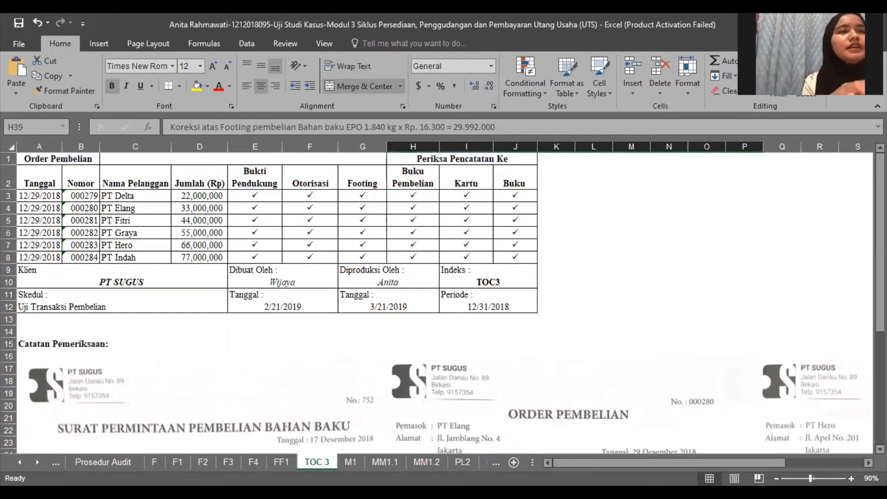
scroll(776, 329, "down", 5)
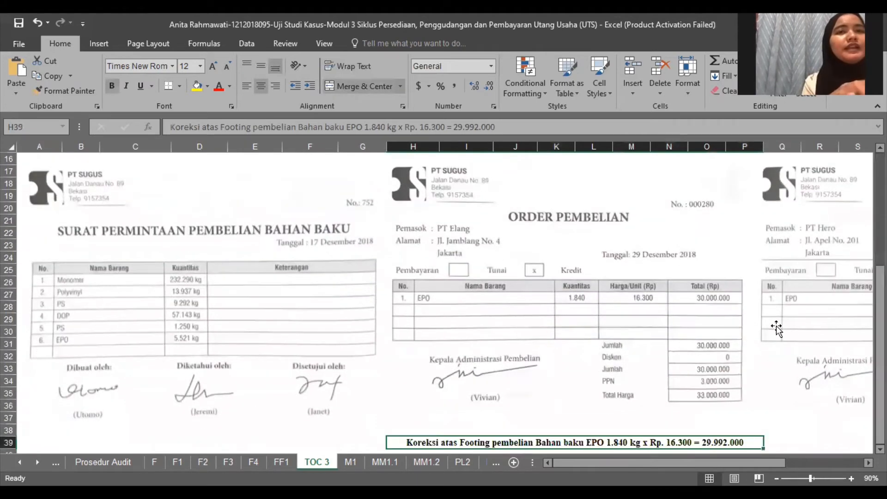
left_click(776, 329)
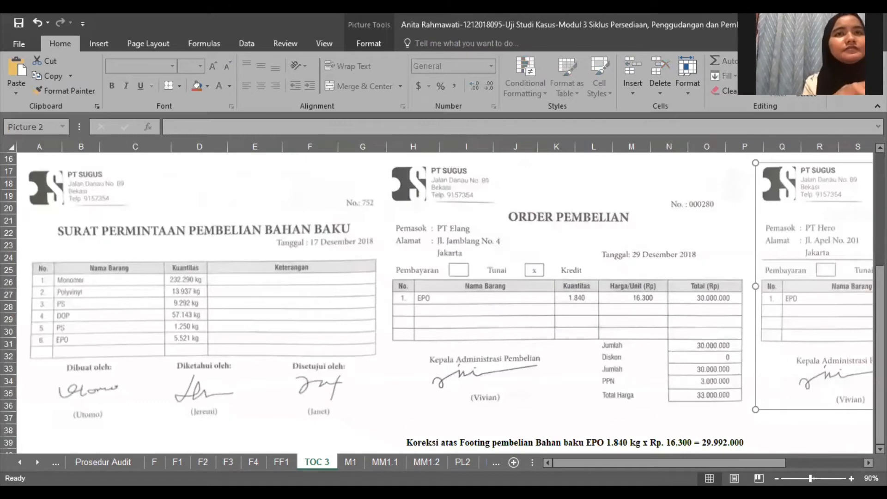
scroll(752, 226, "up", 2)
left_click(752, 226)
key("Right")
key("Right")
key("Right")
key("Right")
key("Right")
key("Right")
key("Right")
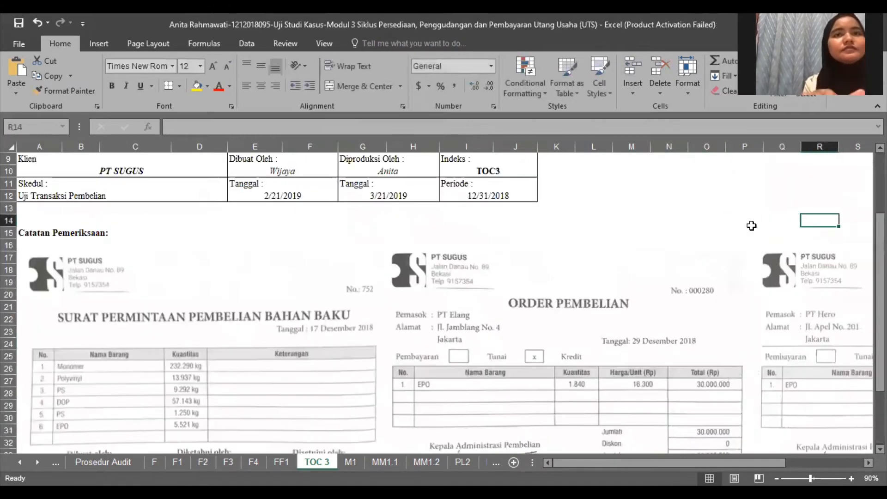
key("Right")
key("Right")
key("Right")
key("Right")
key("Right")
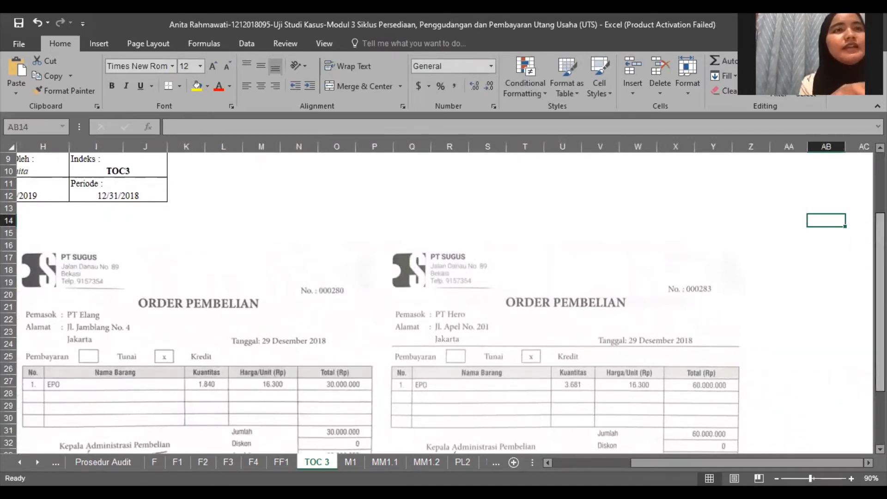
Step: Return to the start of the purchase test table and select the PT Hero row, row 7
scroll(602, 283, "up", 3)
left_click(563, 271)
key("Left")
key("Left")
key("Left")
key("Left")
key("Left")
key("Left")
key("Left")
key("Left")
key("Left")
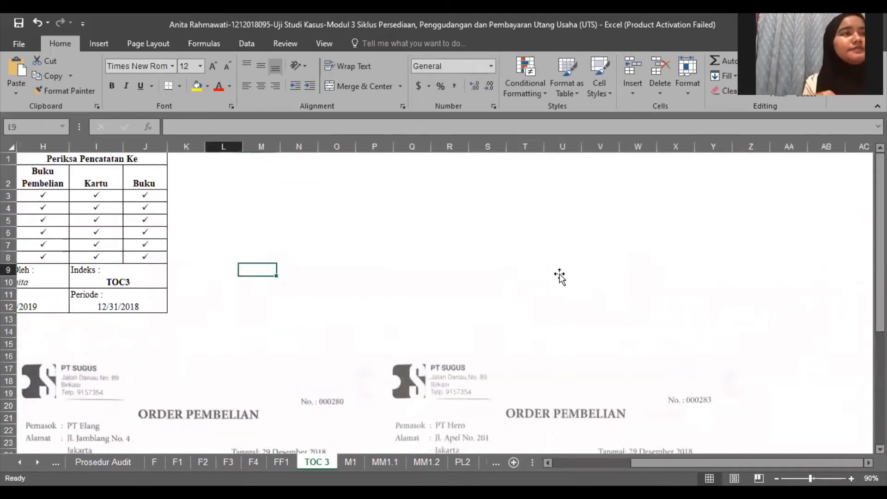
key("Left")
key("Left")
key("Left")
key("Left")
key("Left")
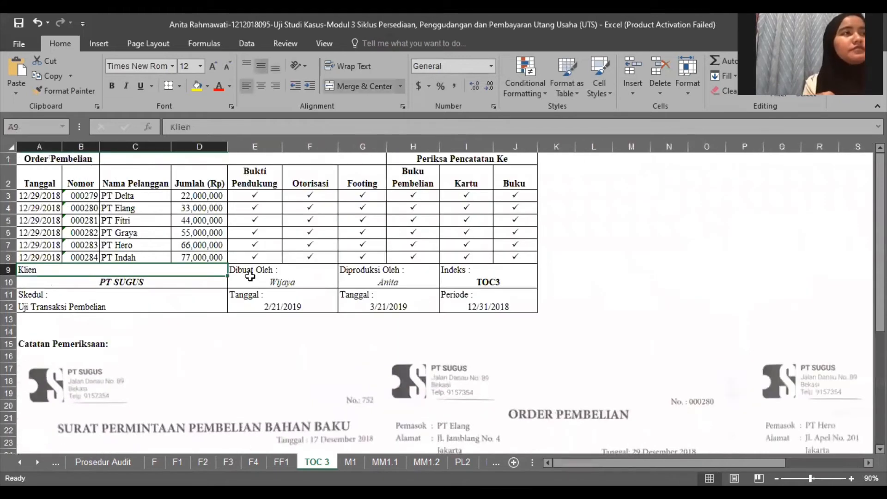
left_click(8, 245)
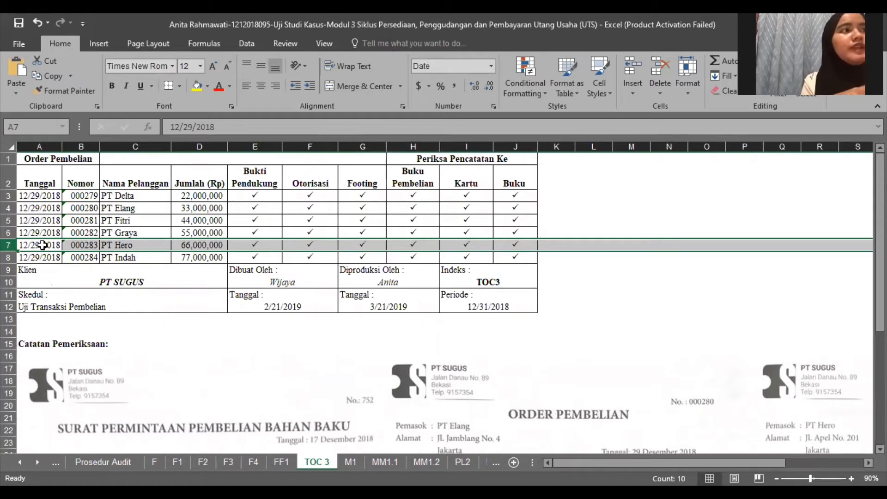
Step: Examine the PT Hero purchase order's date, quantity, unit price and total against its table row
left_click(804, 297)
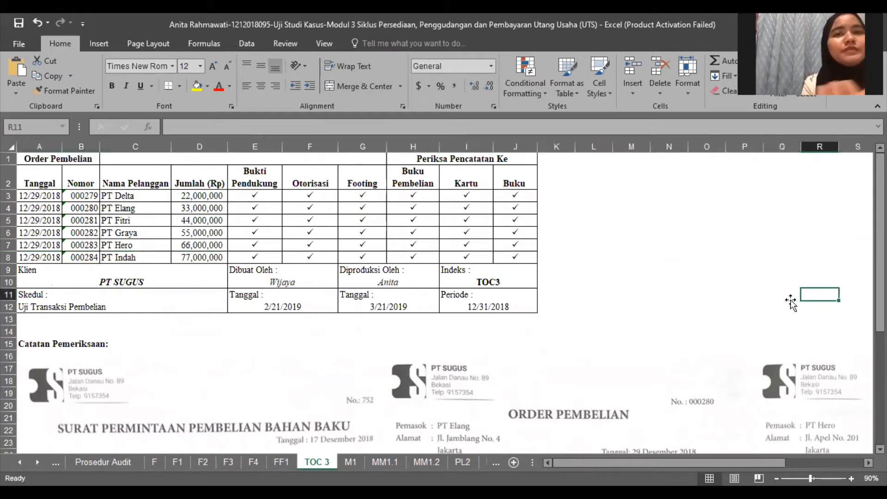
key("Right")
key("Right")
key("Right")
key("Right")
key("Right")
key("Right")
key("Right")
key("Right")
key("Right")
key("Right")
key("Right")
key("Right")
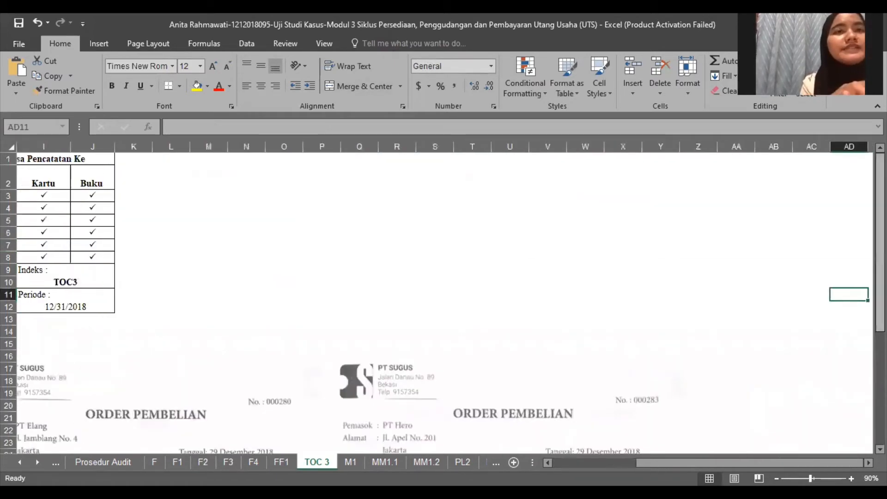
scroll(639, 293, "down", 4)
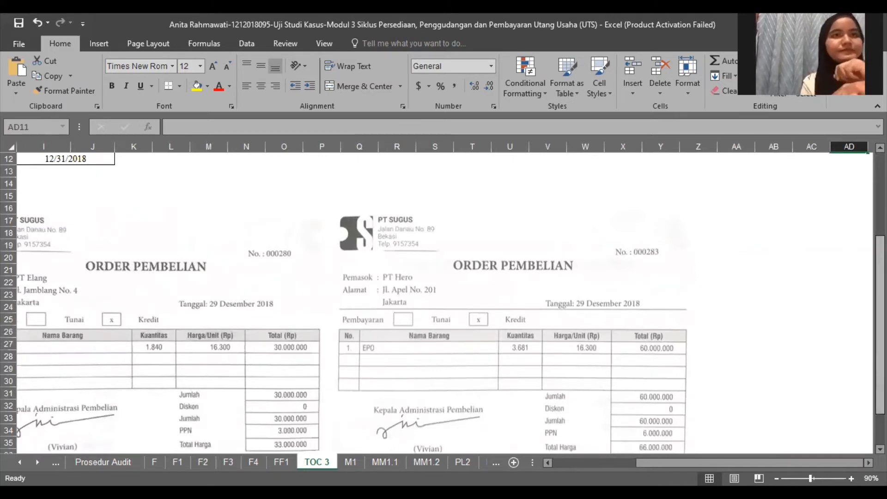
Step: Return to the start of the purchase test table and review the PT Hero row's Bukti Pendukung, Otorisasi, Footing and Periksa Pencatatan Ke columns
scroll(412, 259, "up", 4)
left_click(412, 259)
key("Left")
key("Left")
key("Left")
key("Left")
key("Left")
key("Left")
key("Left")
key("Left")
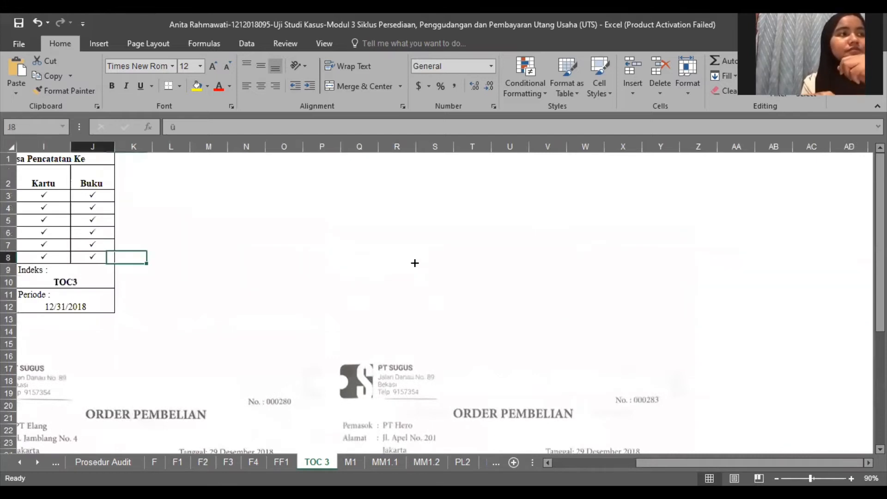
key("Home")
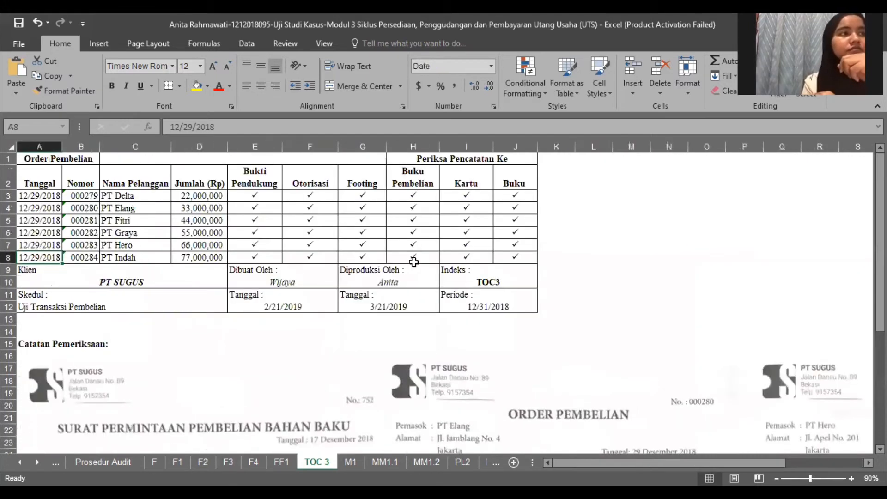
left_click(261, 242)
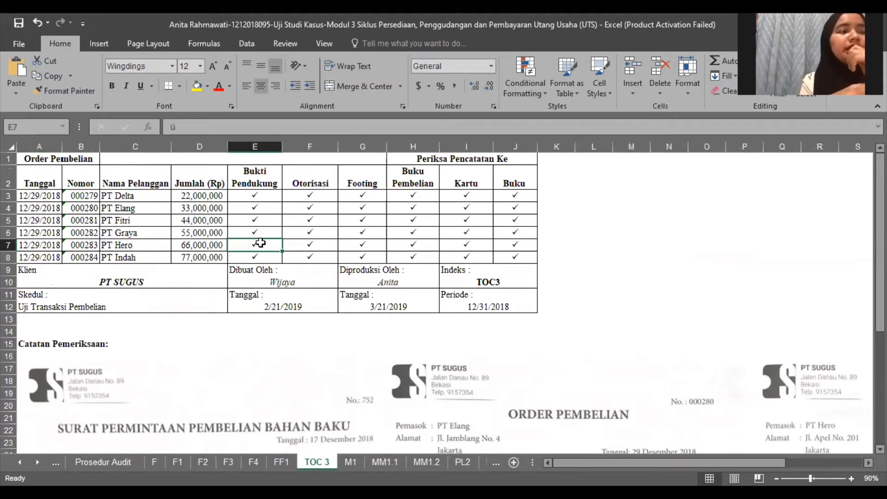
left_click(325, 246)
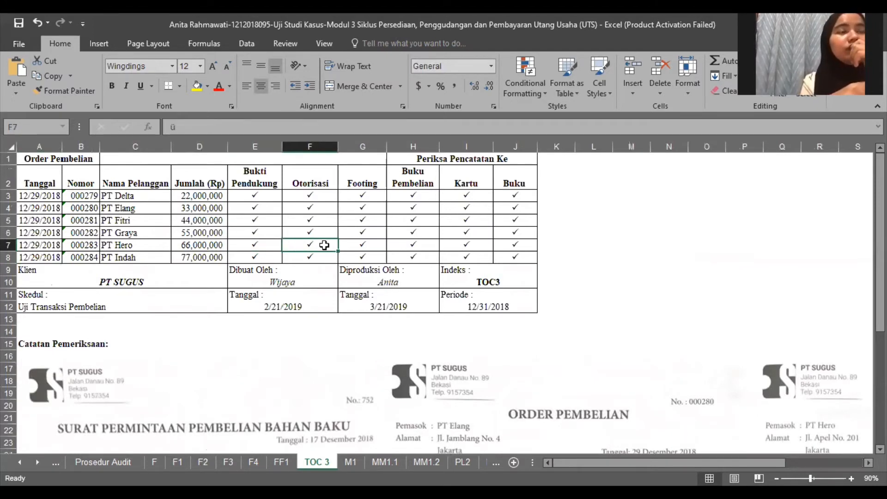
left_click(360, 243)
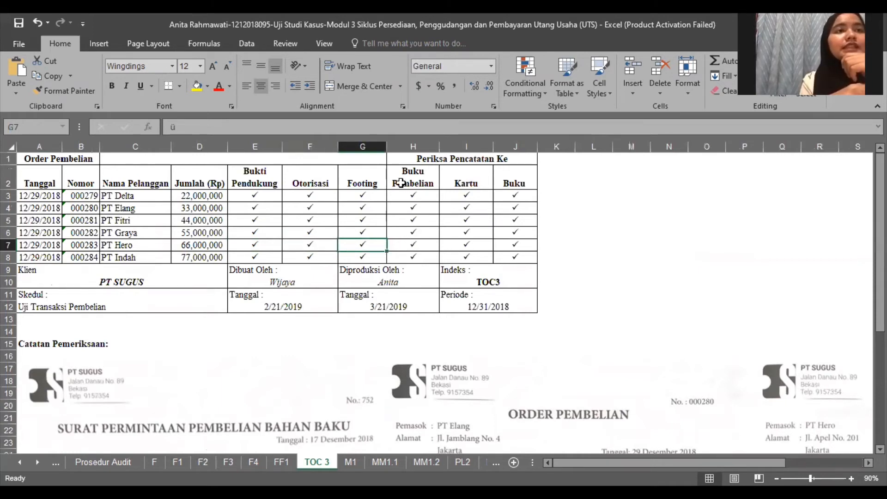
left_click(514, 183)
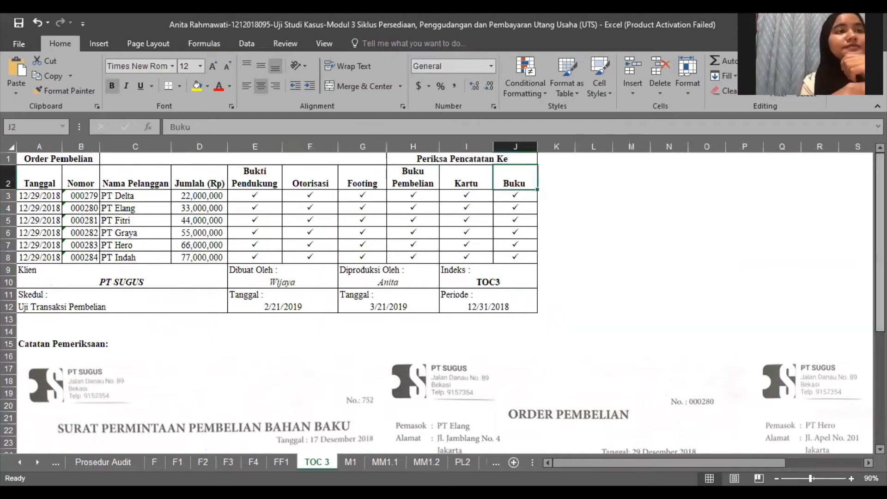
Step: Examine the PT Elang and PT Hero purchase order scans side by side, and return to the purchase request scan beside them
scroll(596, 270, "down", 4)
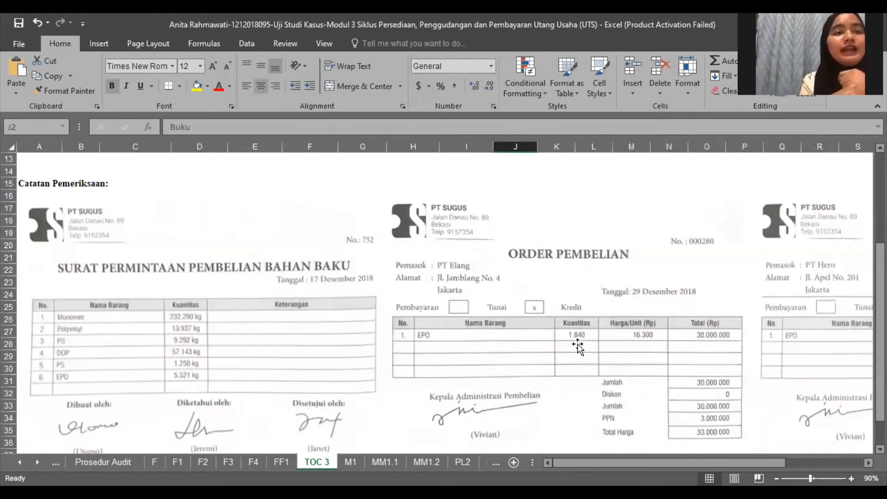
left_click(636, 165)
key("Right")
key("Right")
key("Right")
key("Right")
key("Right")
key("Right")
key("Right")
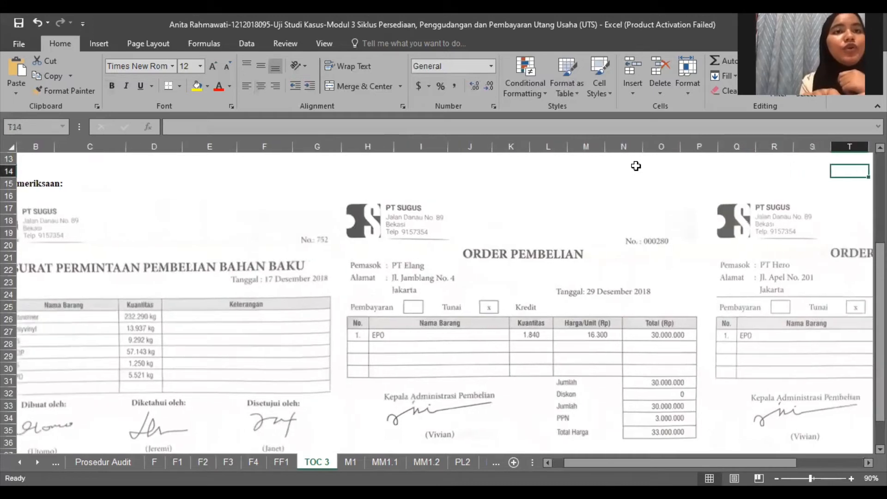
key("Right")
key("Right")
key("Right")
key("Right")
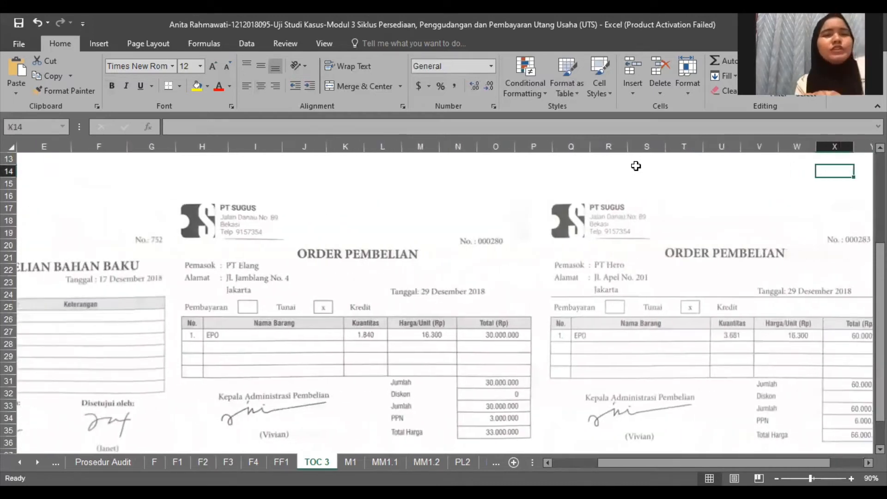
key("Left")
key("Left")
key("Left")
key("Left")
key("Left")
key("Left")
key("Left")
key("Left")
key("Left")
key("Left")
key("Left")
key("Left")
key("Left")
key("Left")
key("Left")
key("Left")
key("Left")
key("Left")
key("Left")
key("Left")
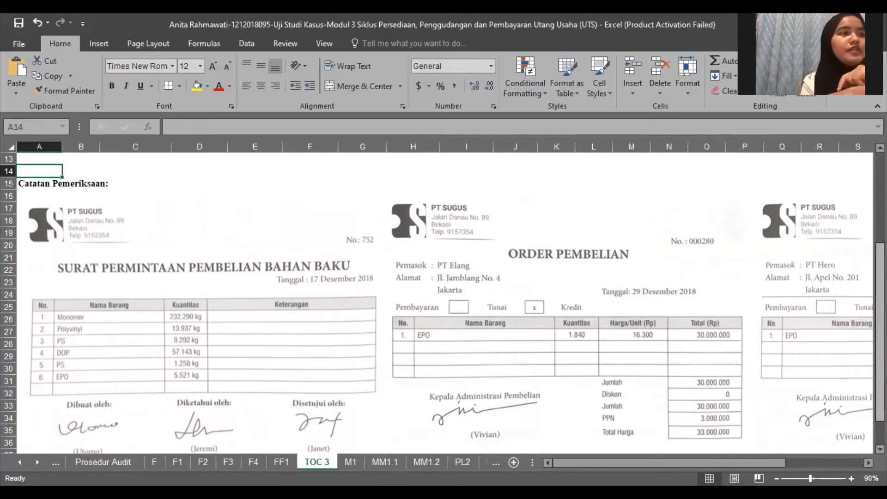
Step: Open the Prosedur Audit sheet and review purchase procedure 6 on related-party purchases together with its index entry in D43
scroll(445, 303, "up", 4)
left_click(103, 462)
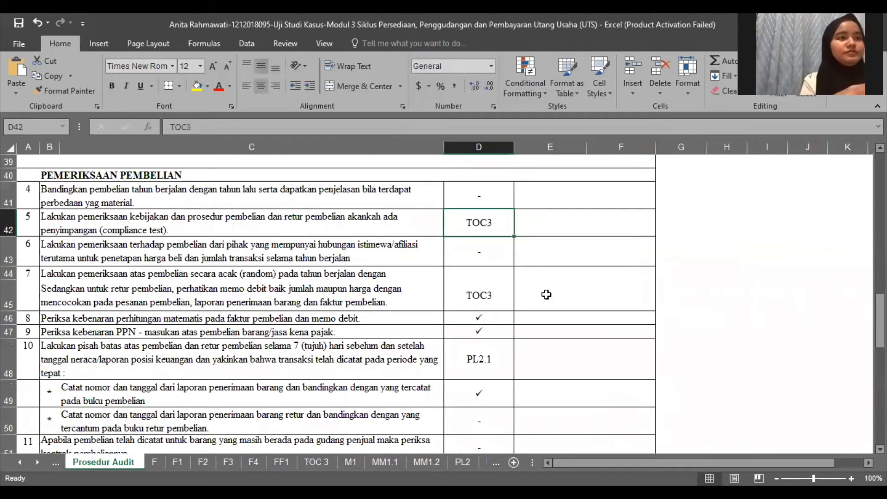
left_click(207, 246)
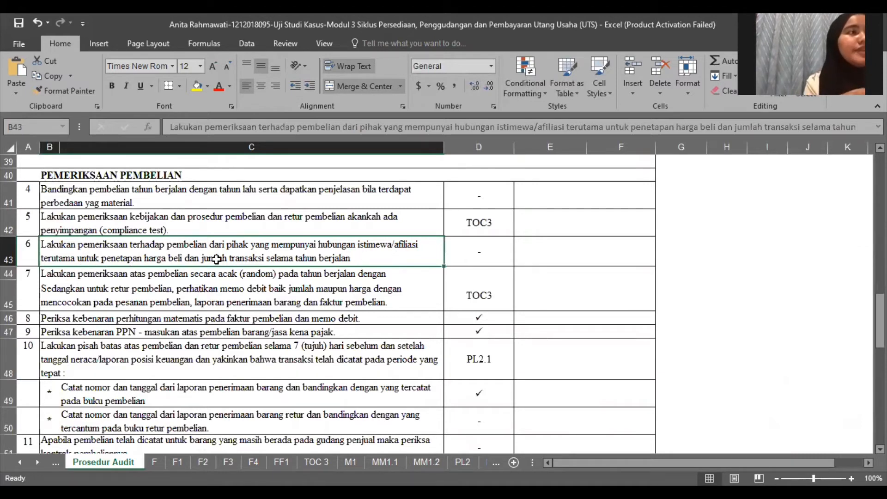
left_click(476, 248)
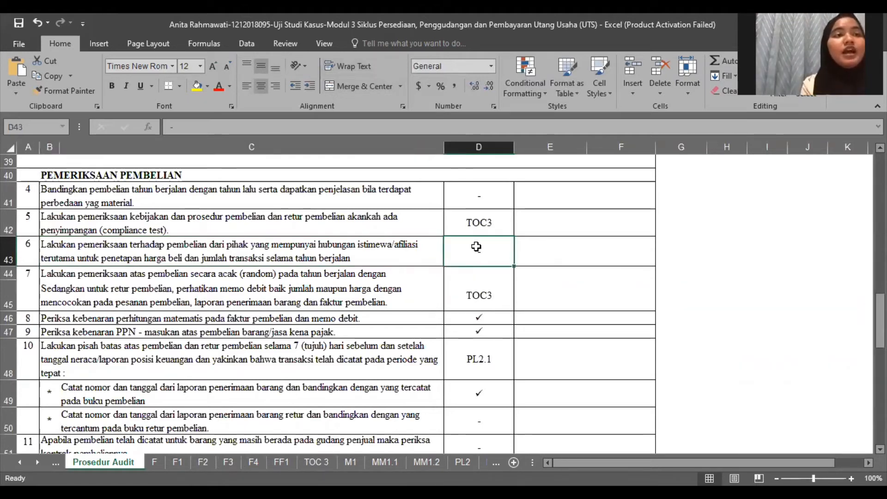
Step: Enlarge row 44 until the full text of procedure 7 on random purchase examination can be read
key("Down")
key("Down")
key("Down")
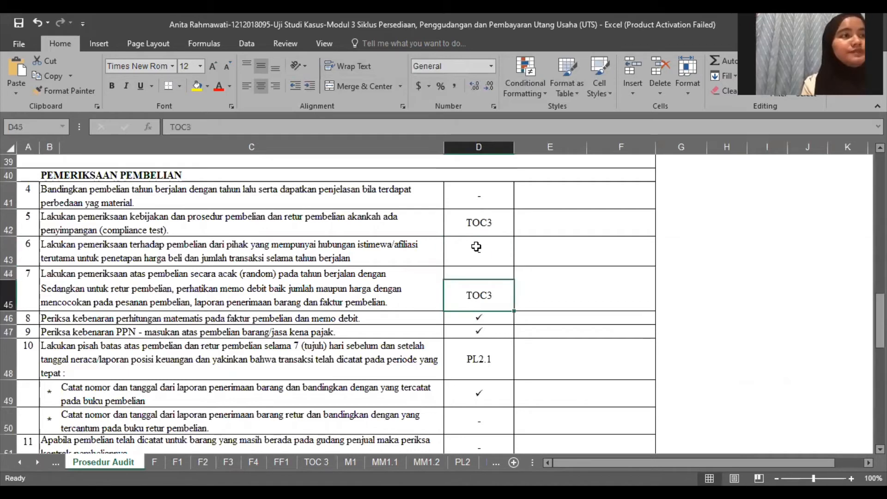
key("Left")
key("Up")
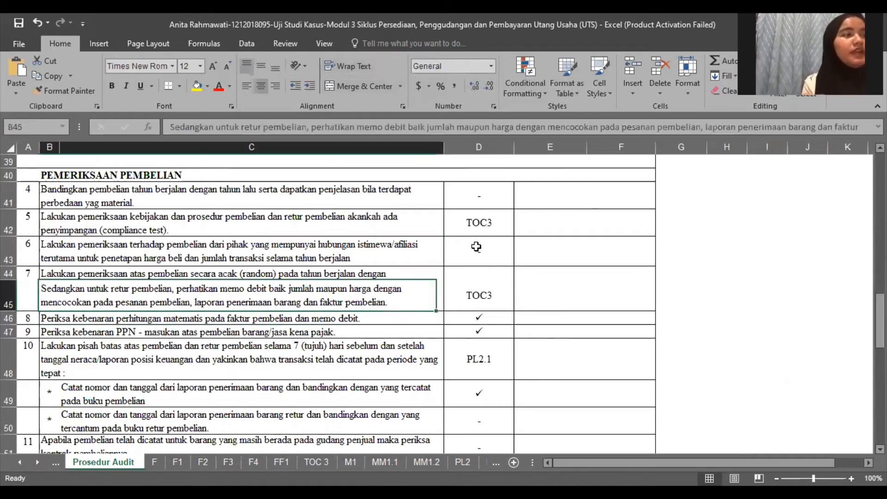
key("Up")
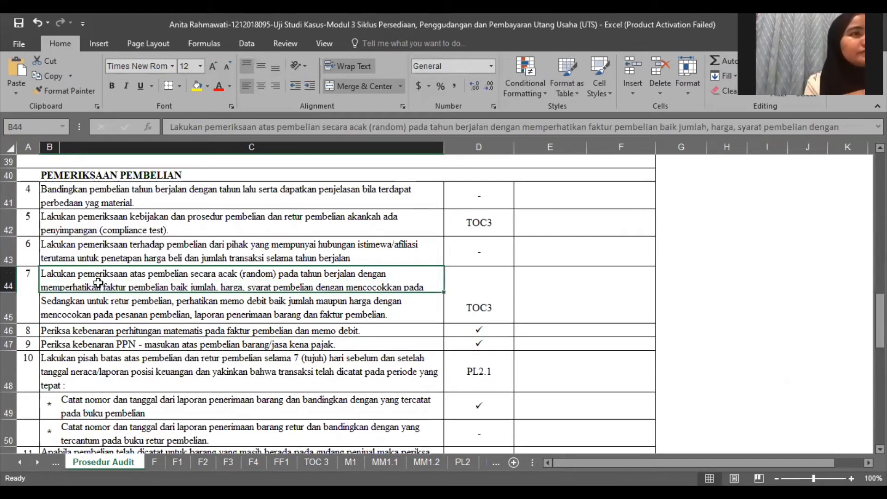
left_click_drag(13, 281, 9, 316)
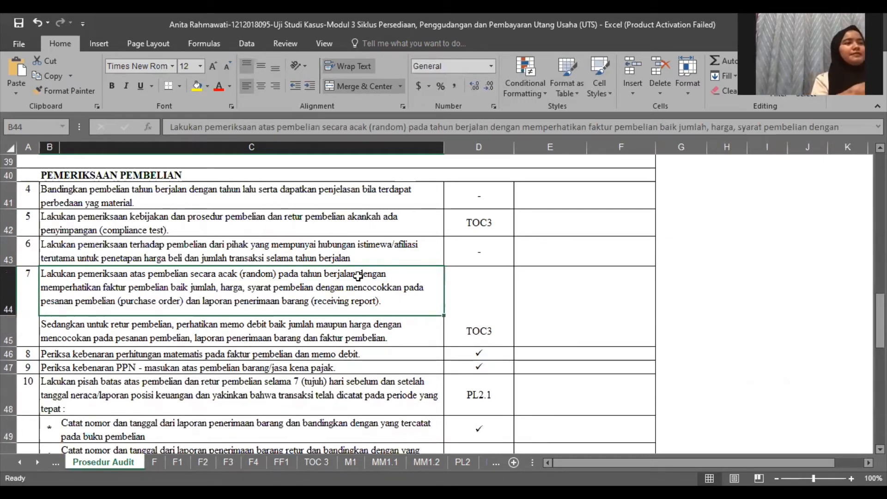
Step: Select procedure 7's index cells D44:D45 and slightly reduce row 44's height to close the gap below its text
left_click(479, 290)
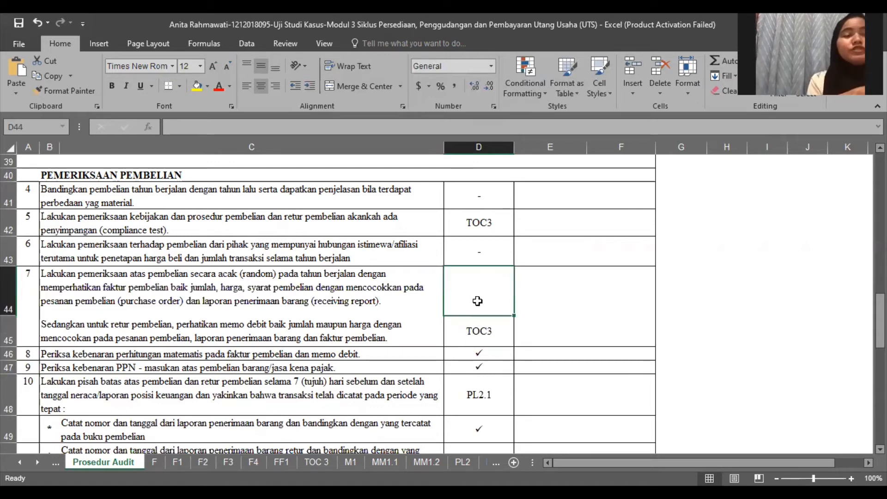
left_click_drag(478, 301, 474, 326)
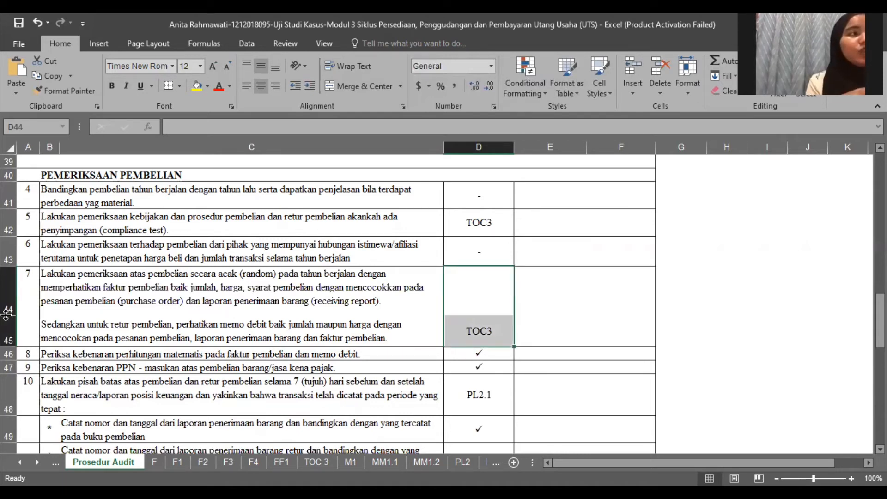
left_click_drag(6, 315, 6, 307)
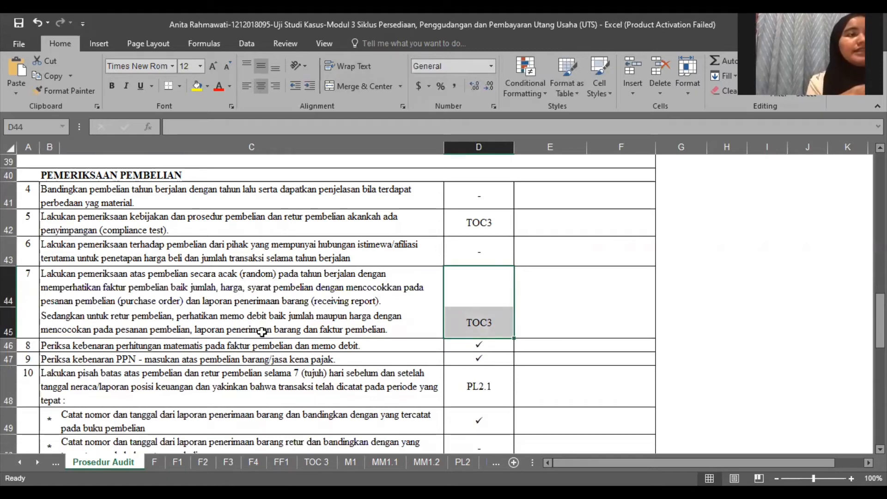
Step: Review procedure 8 on mathematical accuracy and procedure 9 on input PPN against their index entries in D46 and D47
left_click(246, 347)
key("Down")
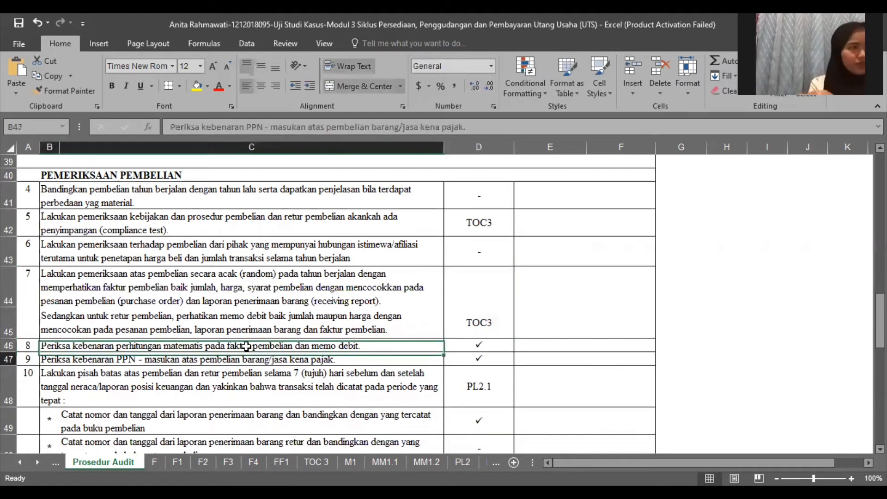
key("Up")
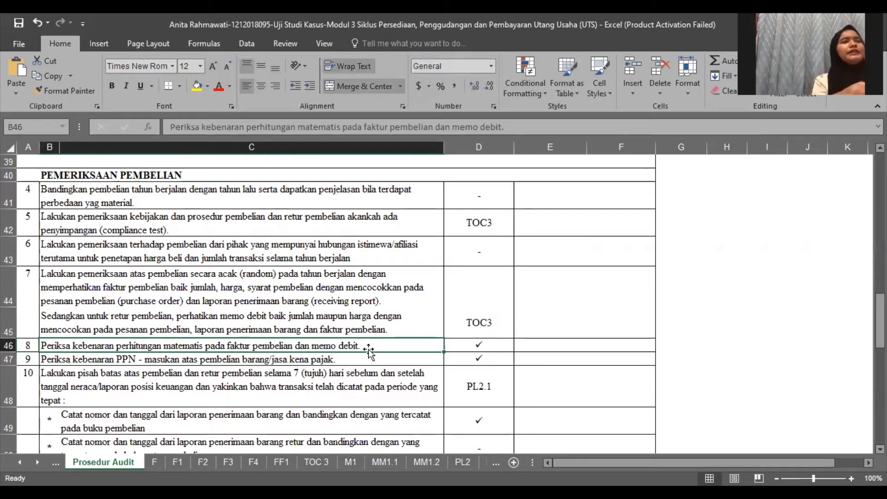
left_click(480, 348)
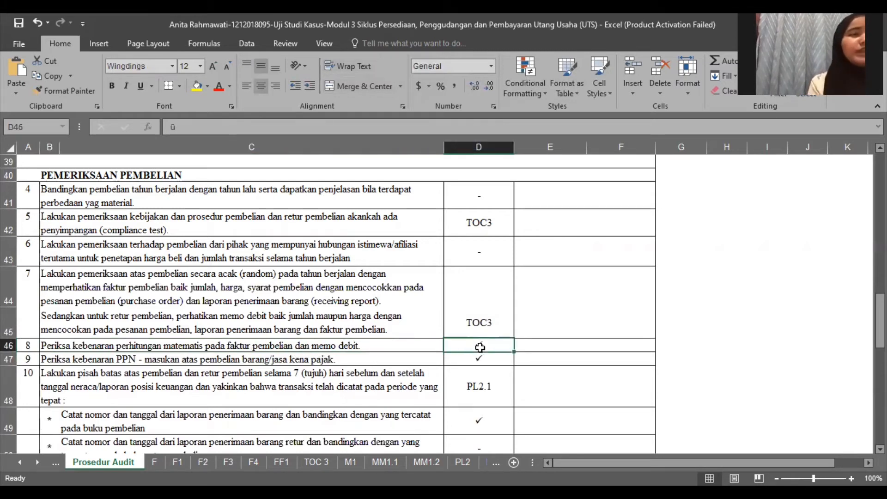
key("Down")
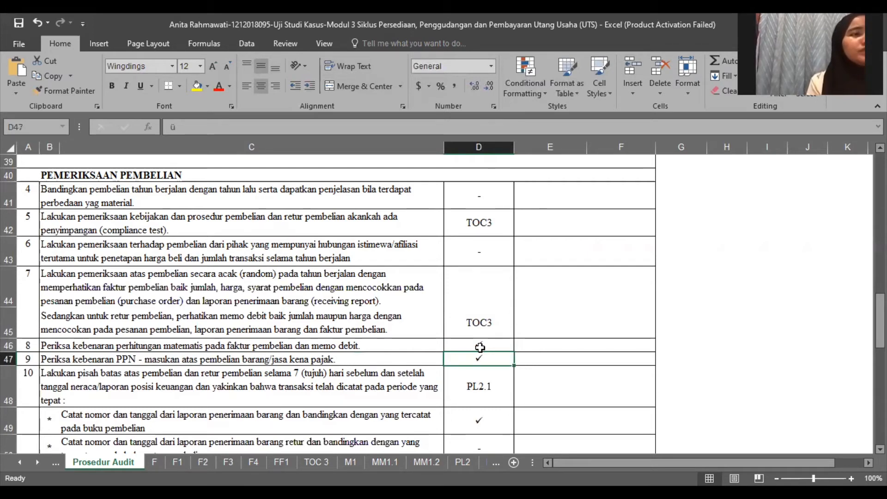
Step: Review procedure 10 on the purchase cutoff, including its two receiving report sub-items and the index reference in D48
key("Down")
key("Down")
key("Down")
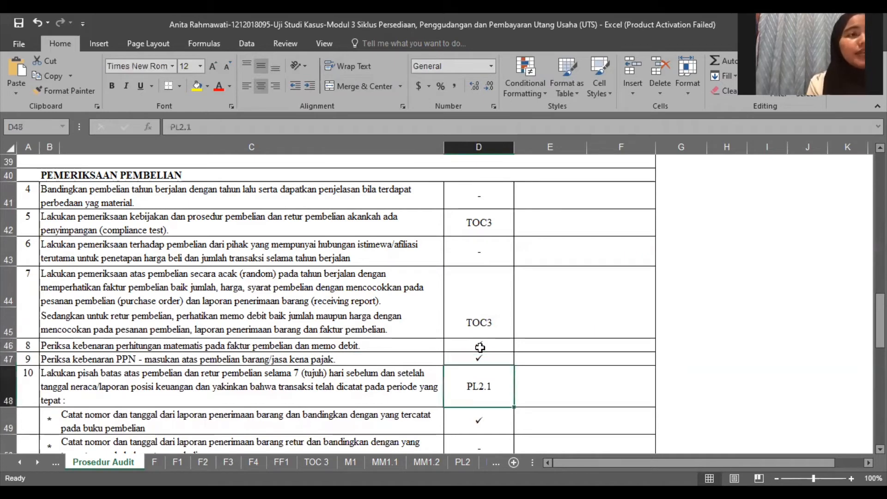
scroll(480, 347, "down", 1)
key("Up")
key("Up")
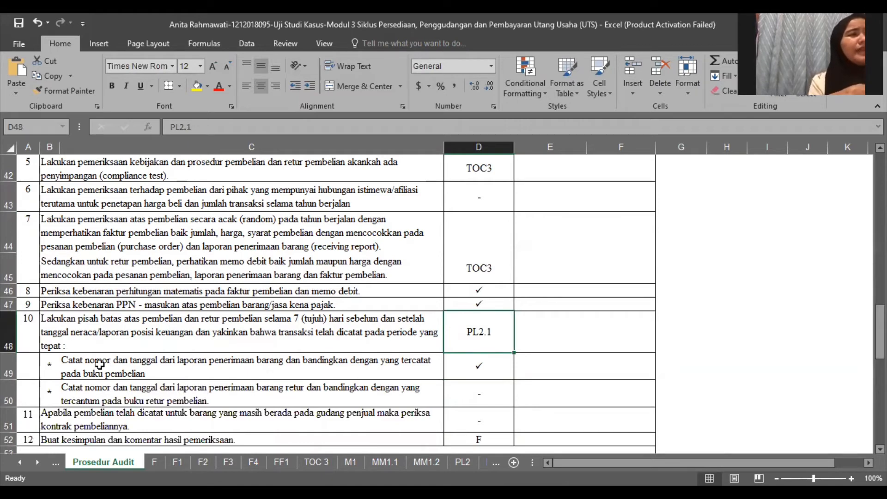
left_click(130, 369)
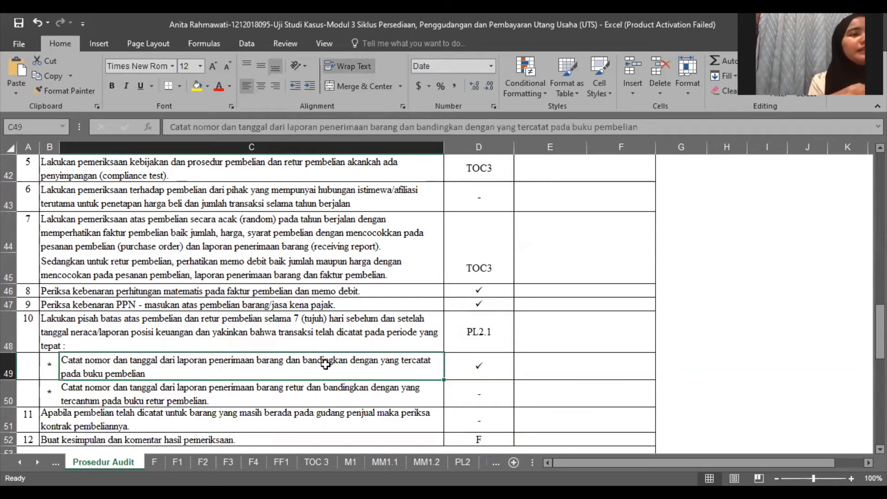
left_click(119, 391)
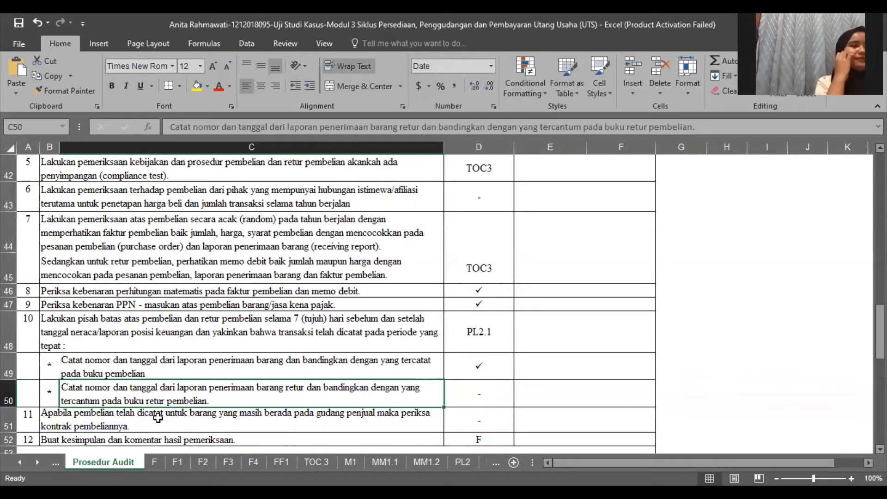
left_click(297, 334)
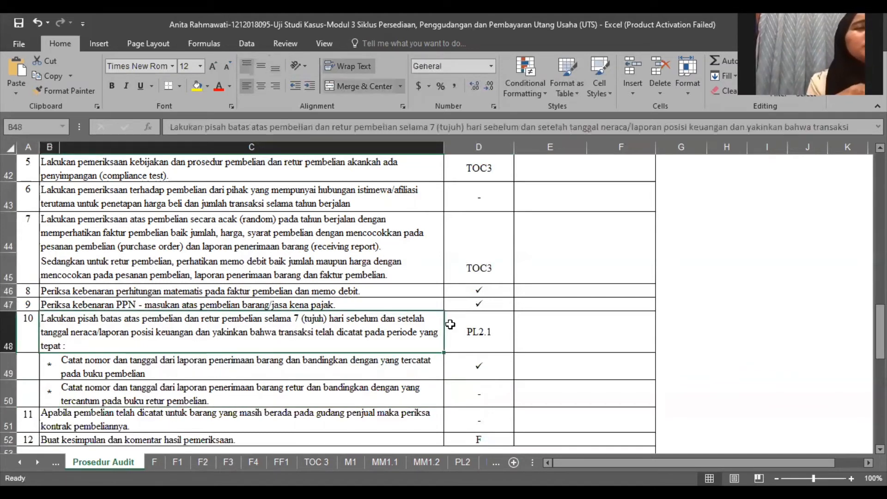
left_click(476, 332)
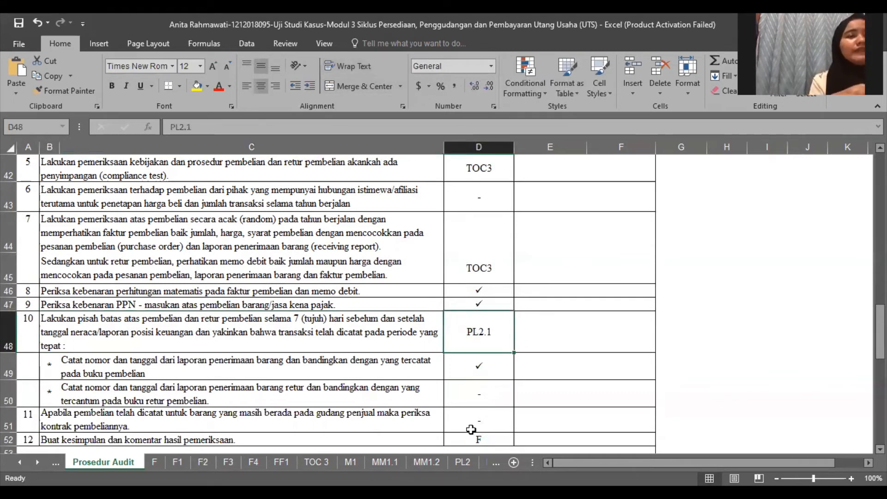
Step: Open the PL2.1 sheet and review the purchase cutoff test's supplier names, amounts and Tanggal Pencatatan dates
left_click(481, 459)
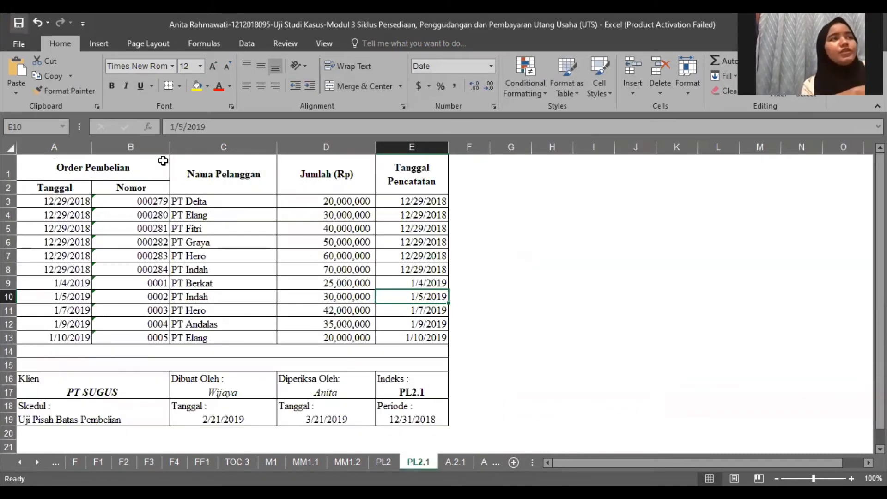
left_click(194, 190)
left_click(231, 259)
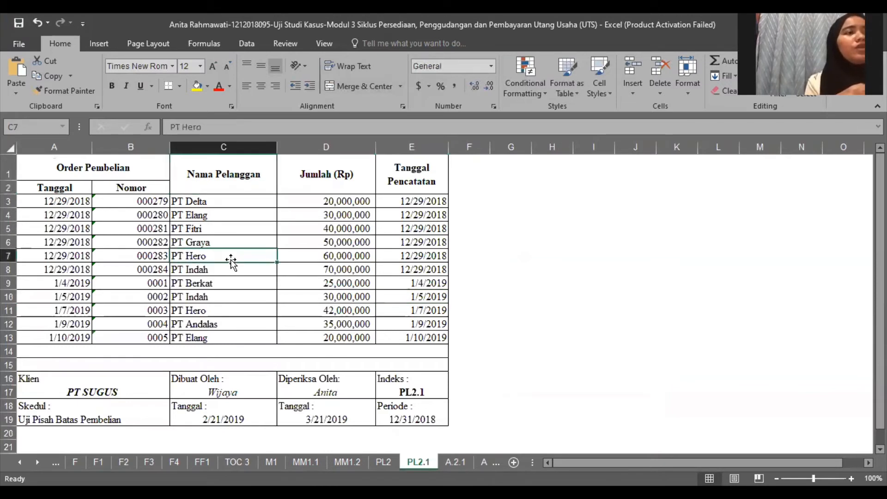
left_click(243, 231)
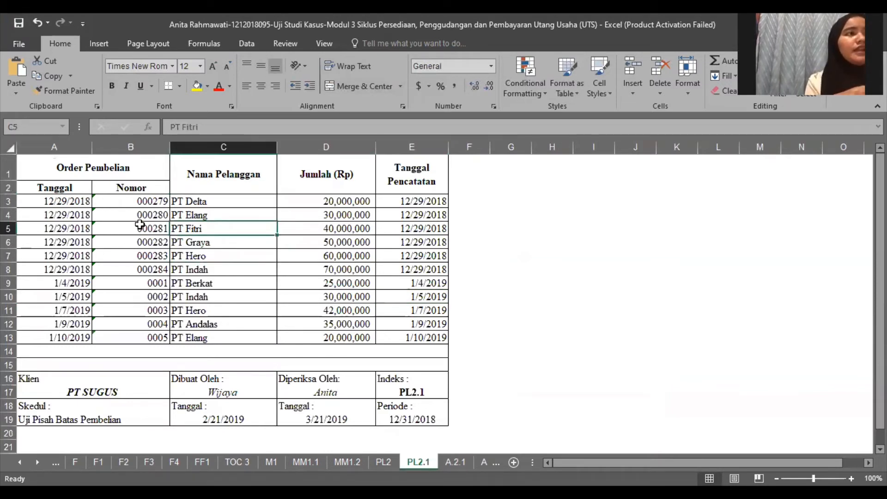
left_click(366, 214)
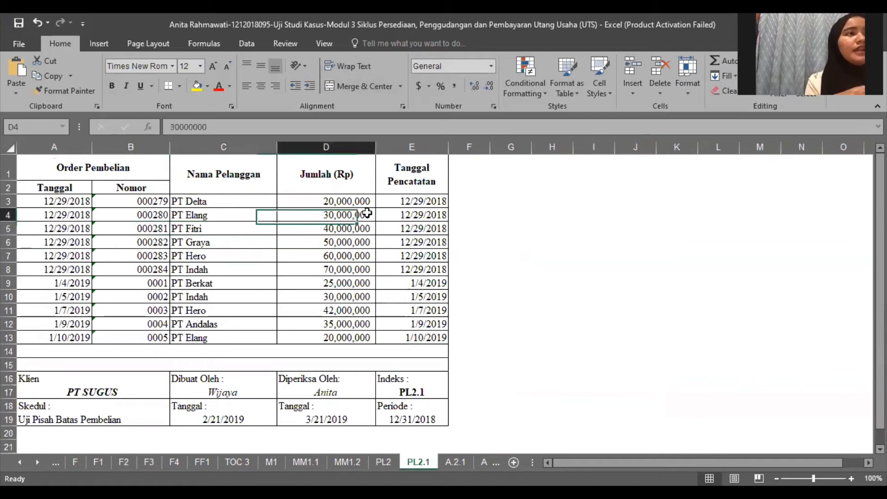
left_click(414, 239)
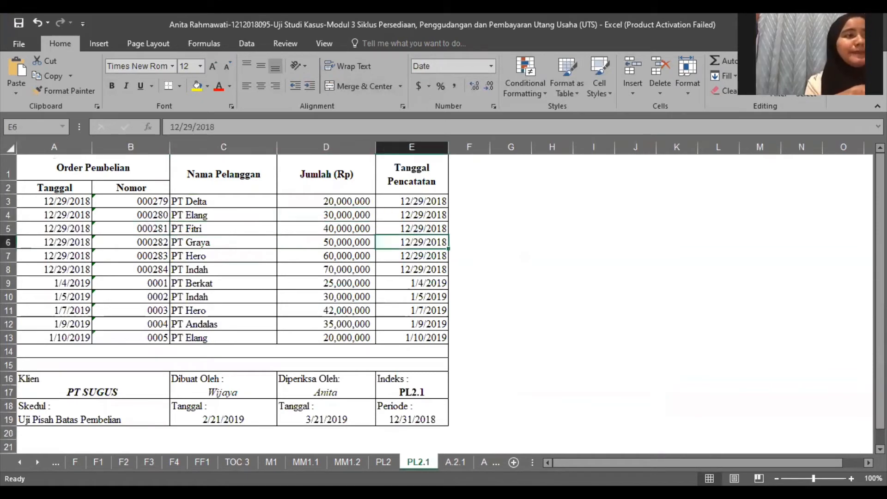
Step: Return to the Prosedur Audit sheet and review procedure 11 on goods still in the seller's warehouse against its index entry in D51
left_click(76, 462)
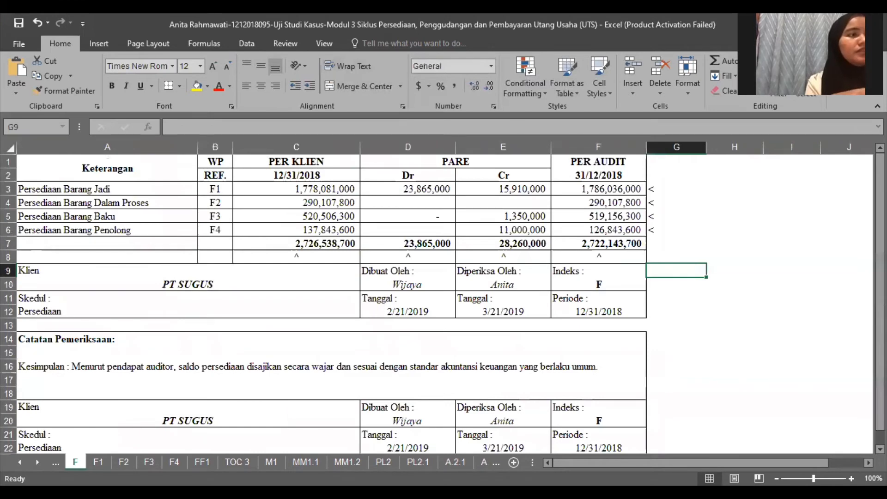
left_click(19, 462)
left_click(74, 462)
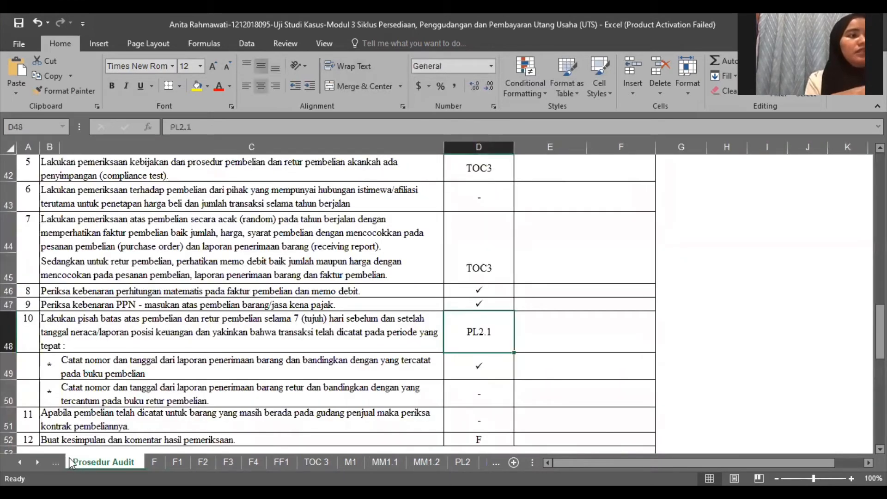
left_click(222, 366)
left_click(240, 426)
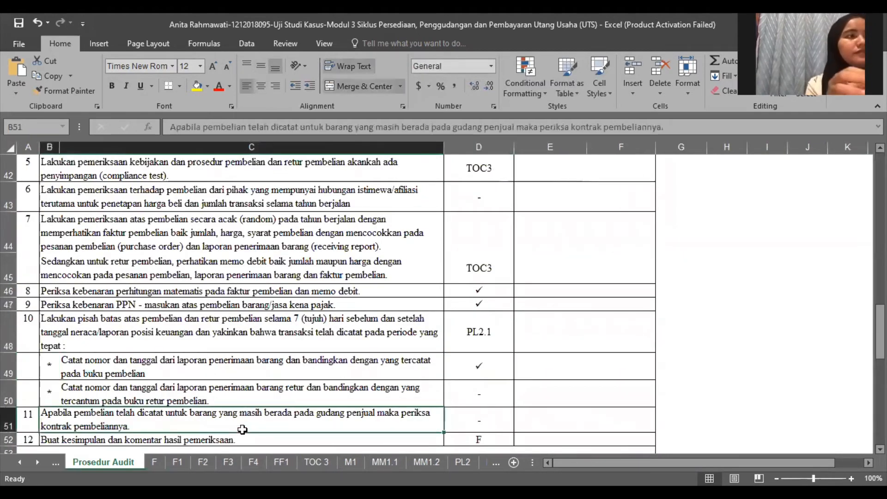
key("Down")
key("Down")
key("Down")
key("Down")
key("Down")
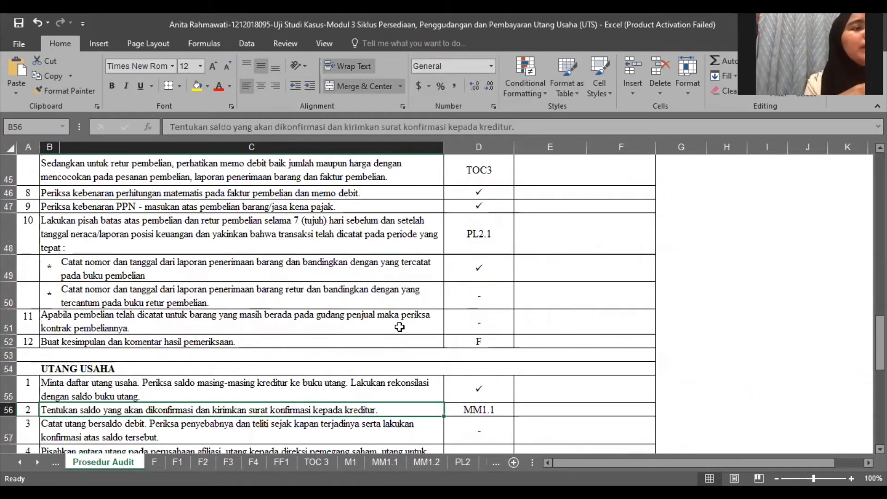
left_click(473, 326)
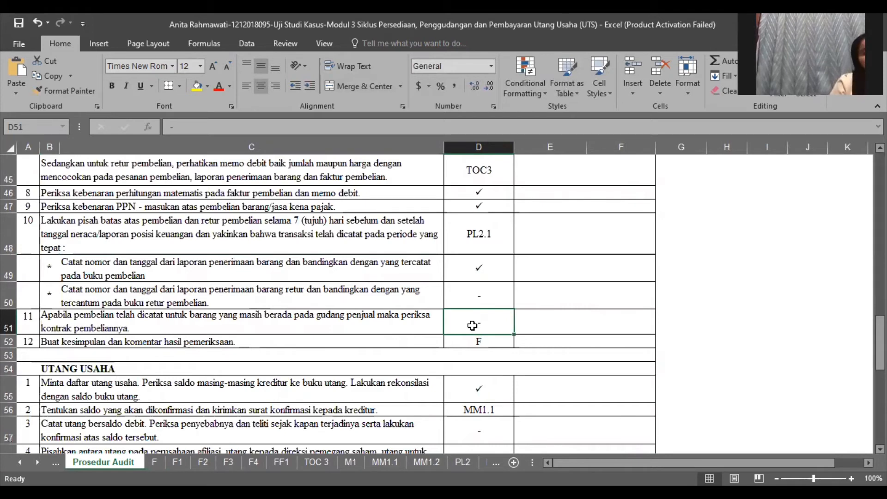
Step: Review procedure 12's index reference in D52 and read the auditor's inventory conclusion under Catatan Pemeriksaan on the F sheet
left_click(9, 341)
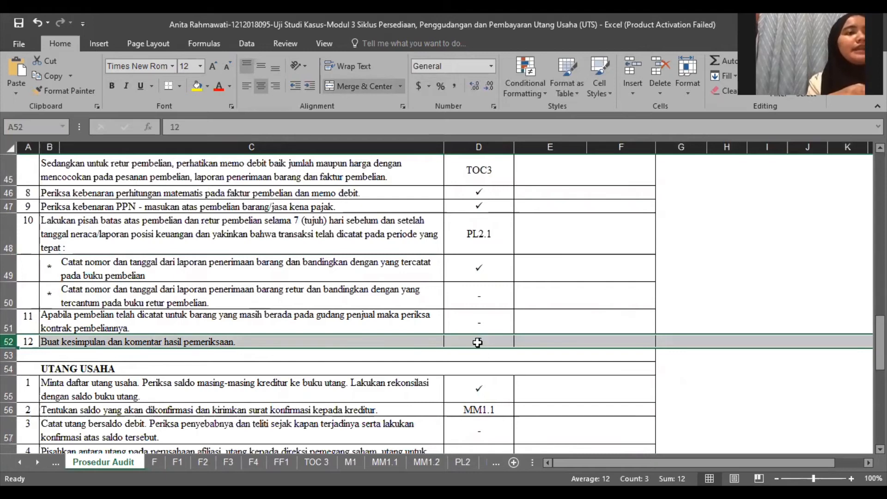
left_click(478, 342)
type("F")
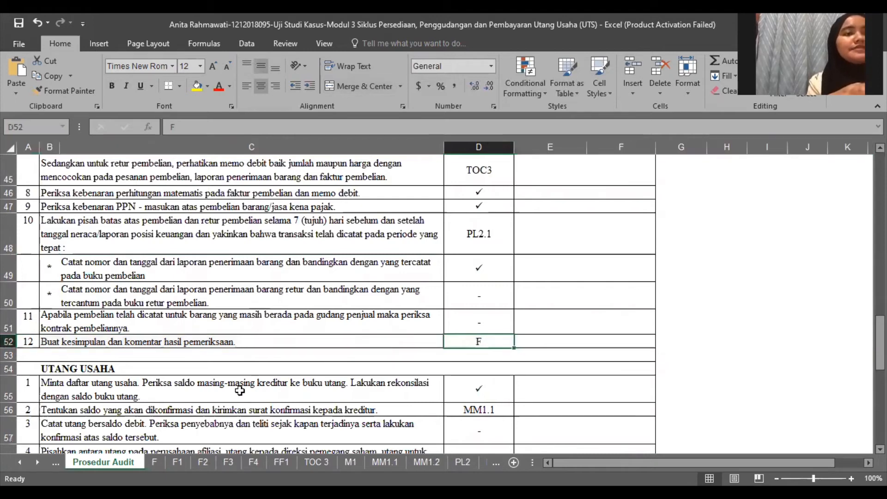
left_click(156, 460)
left_click(214, 368)
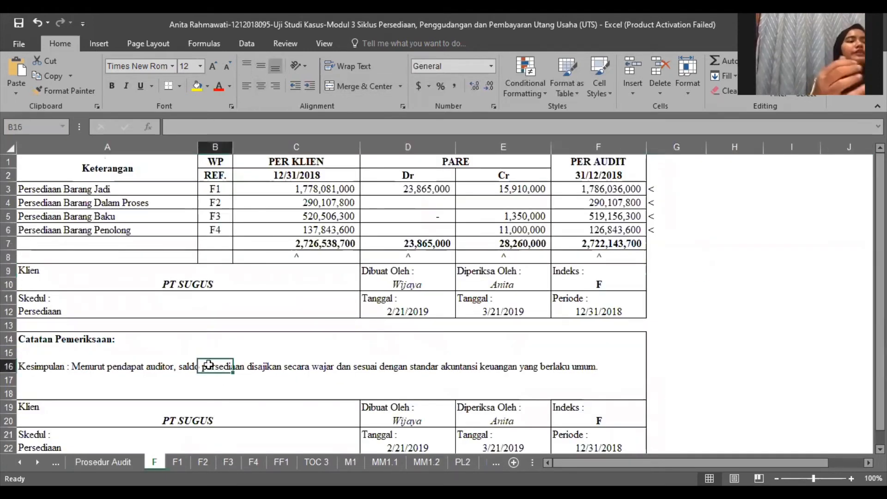
left_click(150, 389)
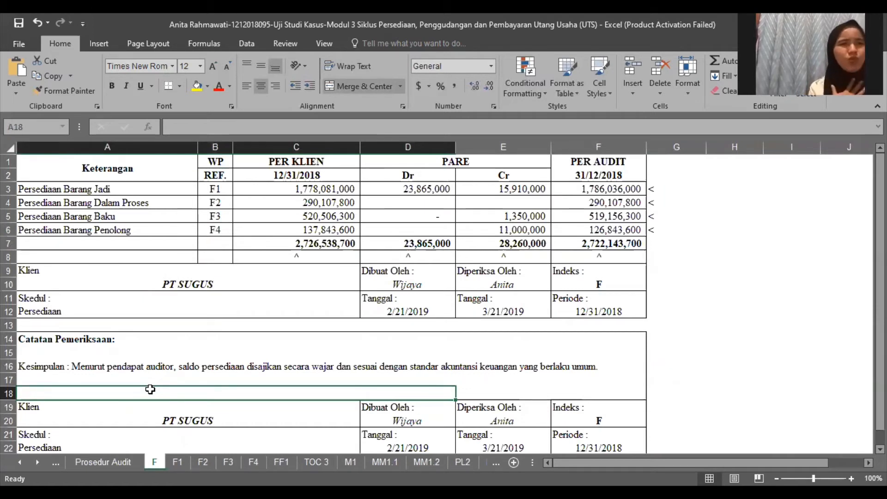
Step: Go back to Prosedur Audit and review UTANG USAHA procedure 1 with its index entry in D55, plus procedure 2's text
left_click(124, 457)
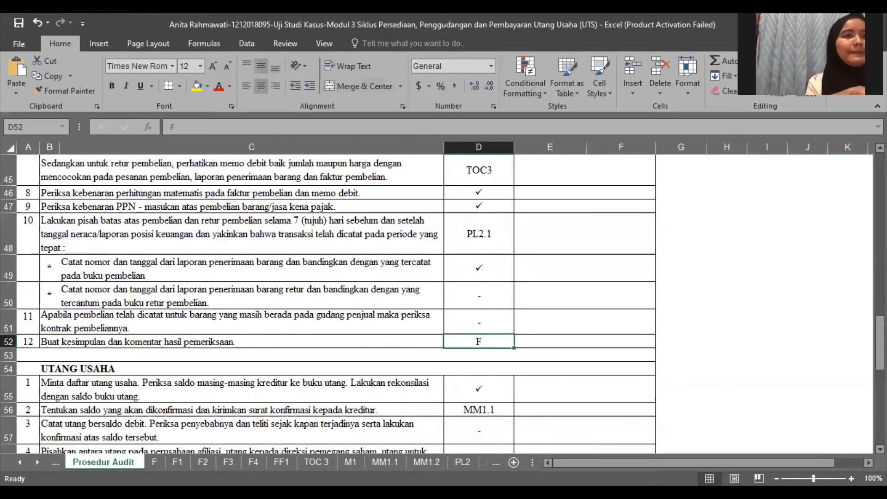
mouse_move(881, 333)
left_mouse_down()
mouse_move(881, 361)
mouse_move(880, 344)
left_mouse_up()
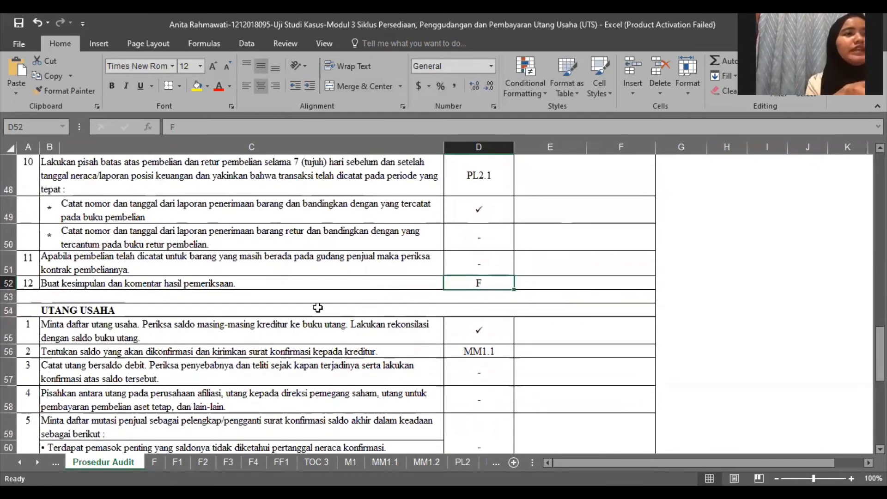
left_click(259, 313)
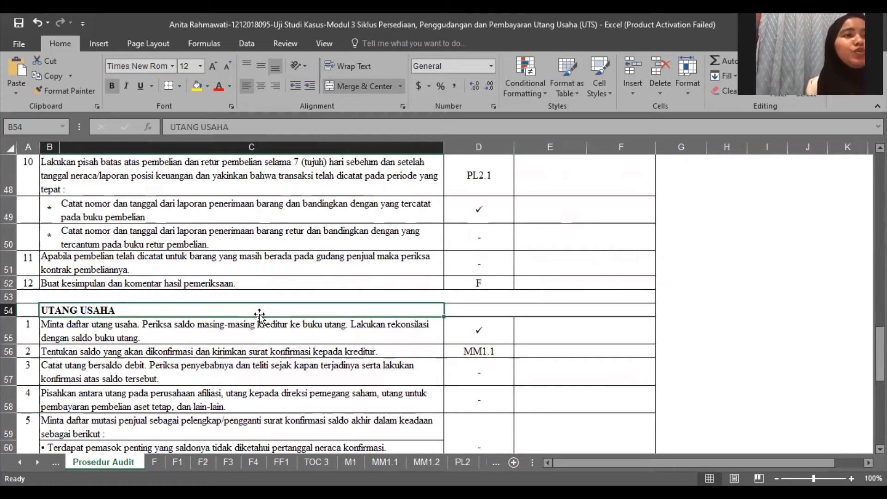
key("Down")
key("Right")
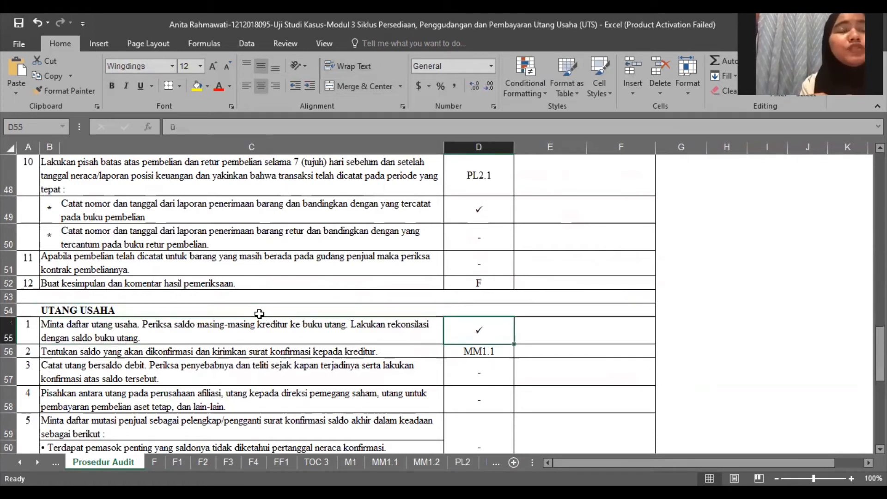
key("Down")
key("Left")
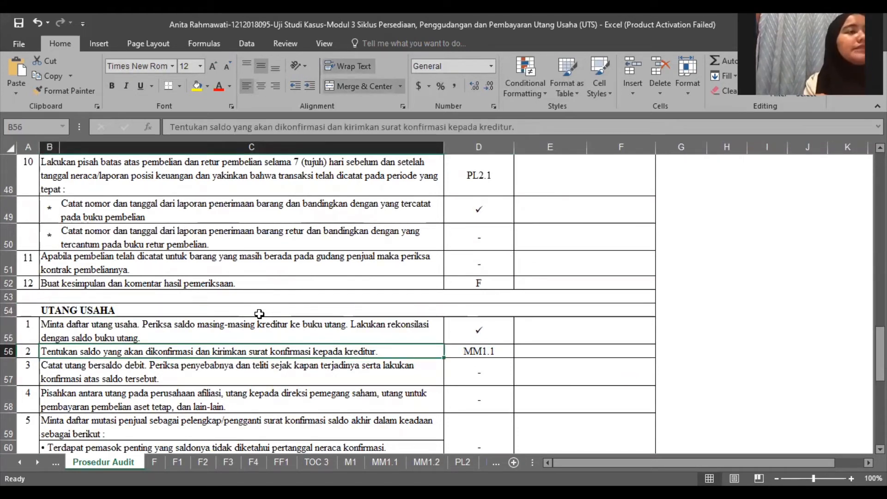
Step: Look through the UTANG USAHA procedures down to row 66 and check procedure 2's index reference in D56
key("Down")
key("Down")
key("Down")
key("Down")
key("Down")
key("Down")
key("Down")
key("Down")
key("Down")
key("Down")
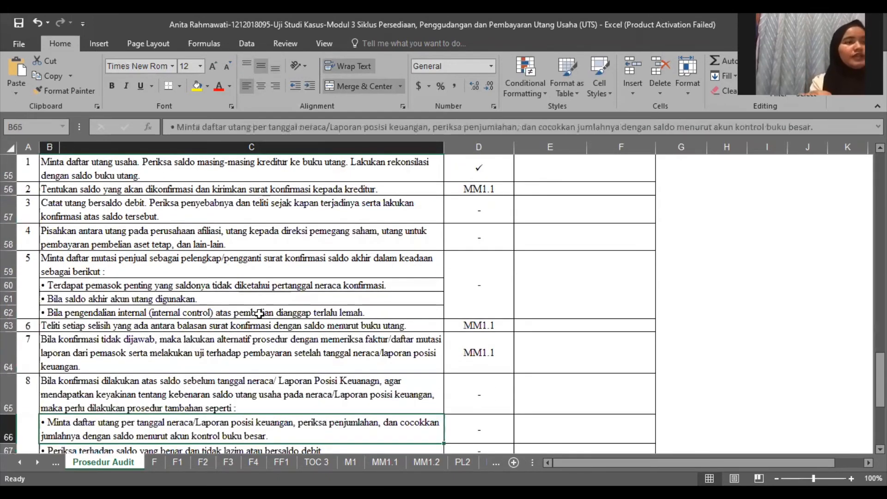
left_click(492, 191)
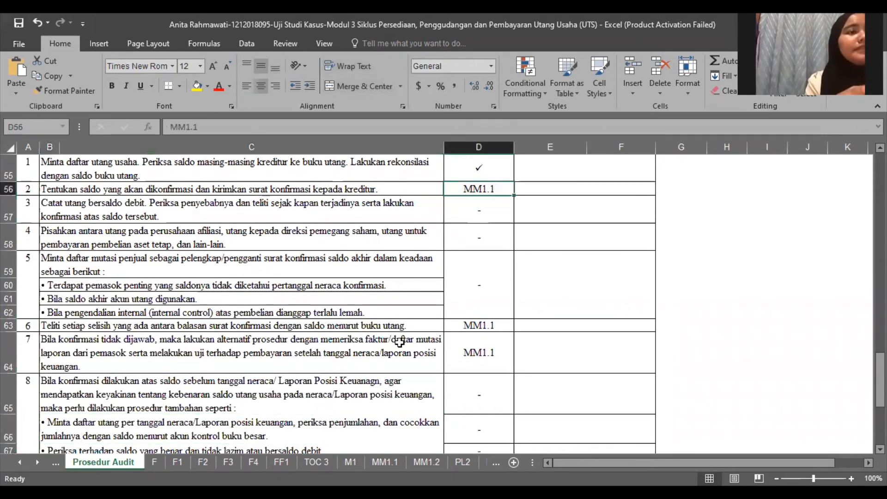
Step: Look over the M1 accounts payable schedule, recheck the UTANG USAHA procedures on Prosedur Audit, and open the referenced MM1.1 sheet
left_click(357, 460)
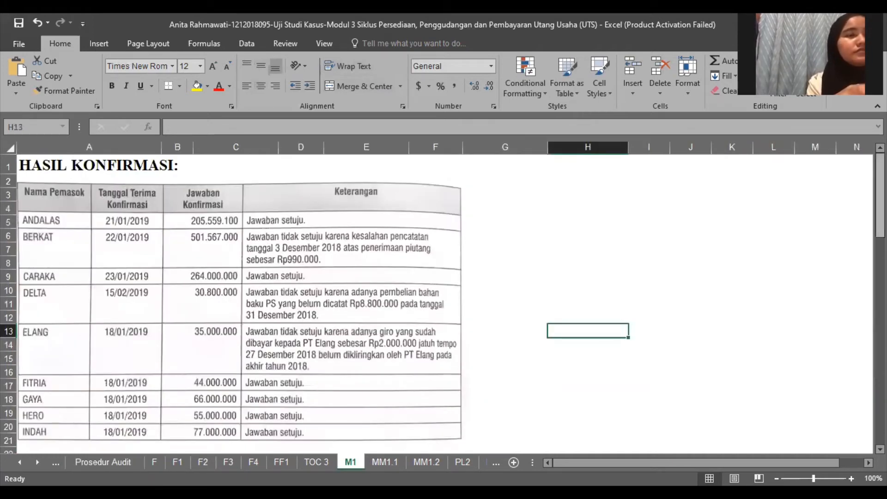
scroll(770, 288, "down", 7)
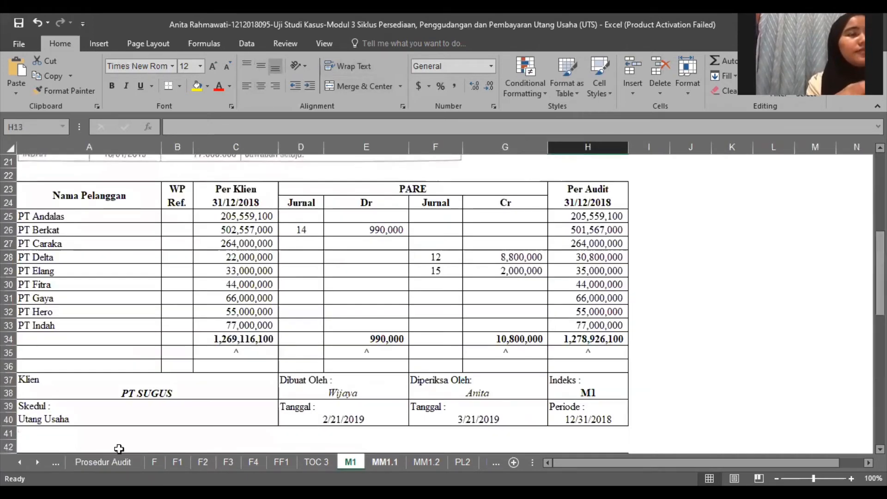
left_click(385, 462)
left_click(110, 463)
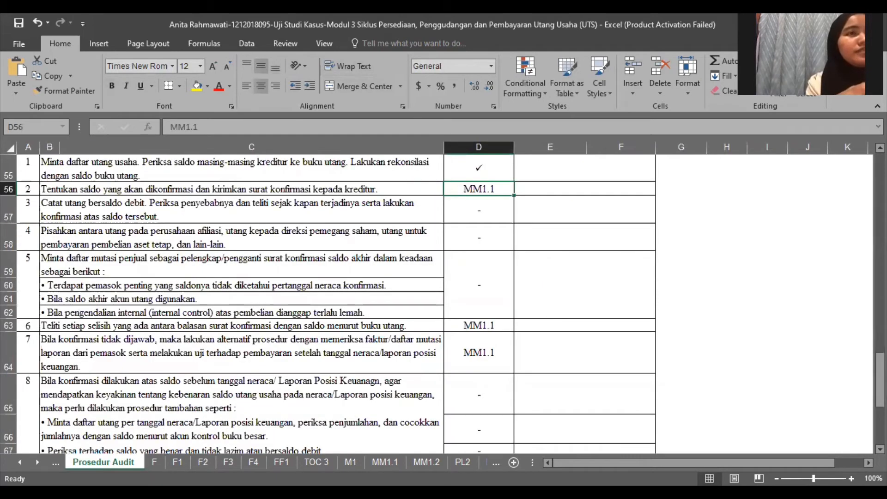
mouse_move(880, 365)
left_mouse_down()
mouse_move(880, 402)
mouse_move(880, 358)
left_mouse_up()
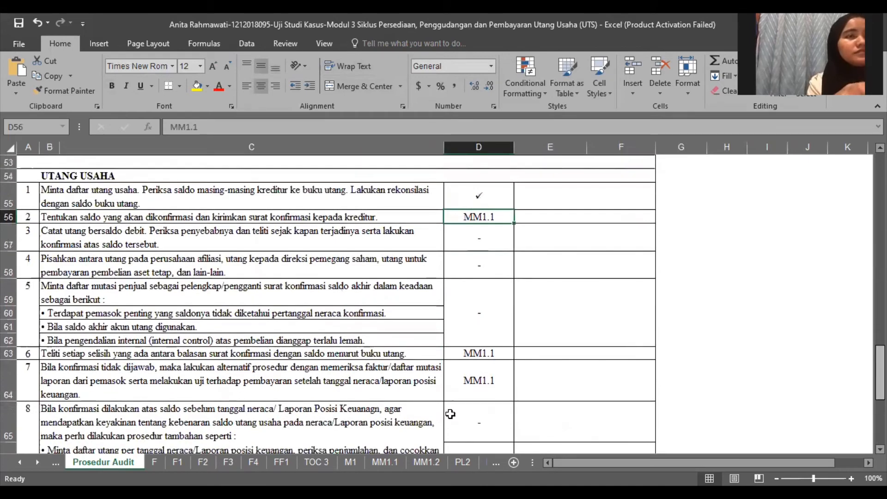
left_click(373, 460)
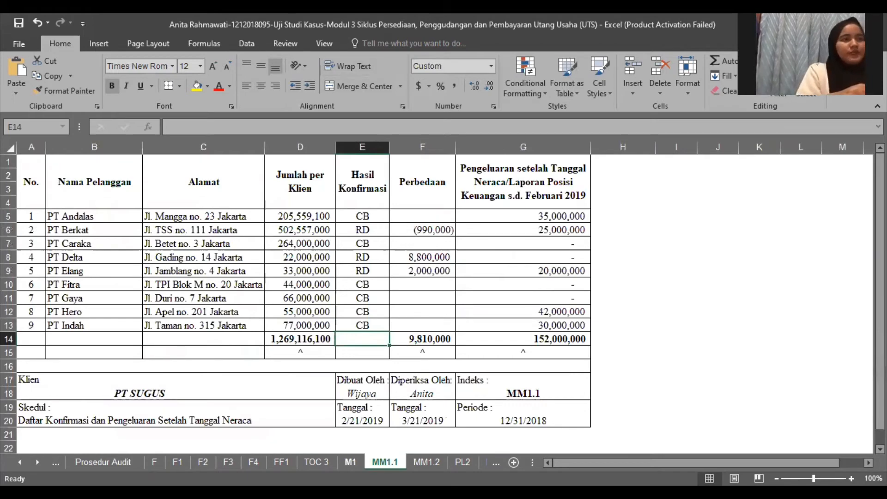
Step: Examine the suppliers' confirmation replies and explanations in the HASIL KONFIRMASI picture on the M1 sheet
left_click(350, 462)
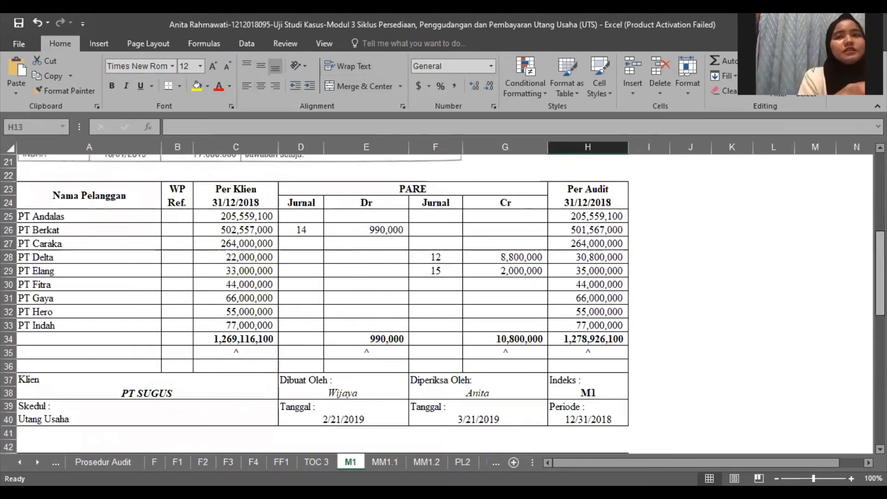
scroll(439, 300, "up", 7)
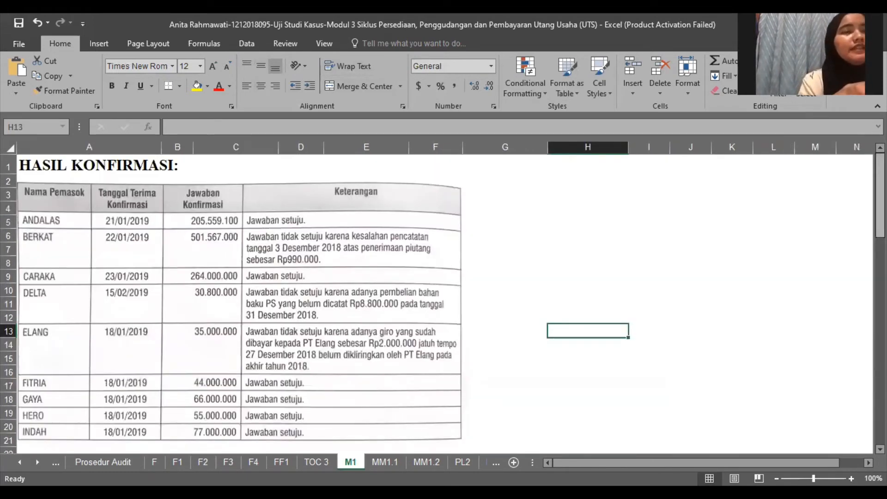
left_click(324, 245)
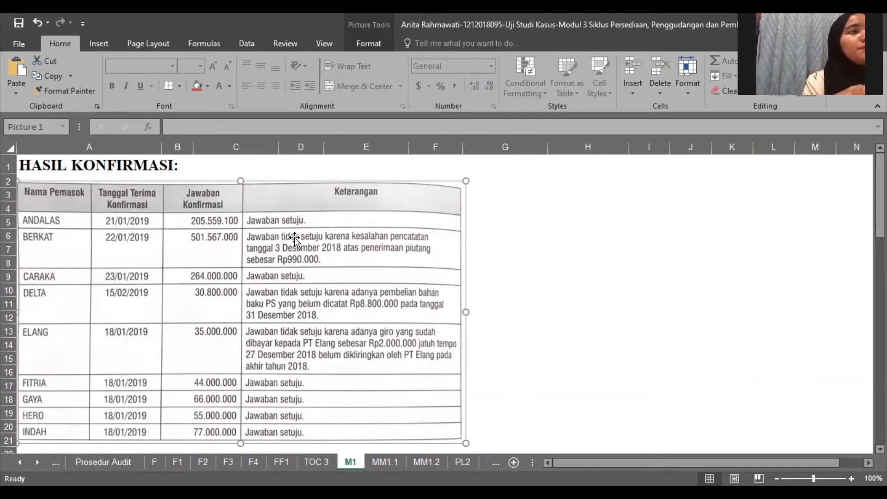
Step: Check the Hasil Konfirmasi codes for PT Andalas, PT Berkat and PT Caraka on the MM1.1 sheet
left_click(402, 462)
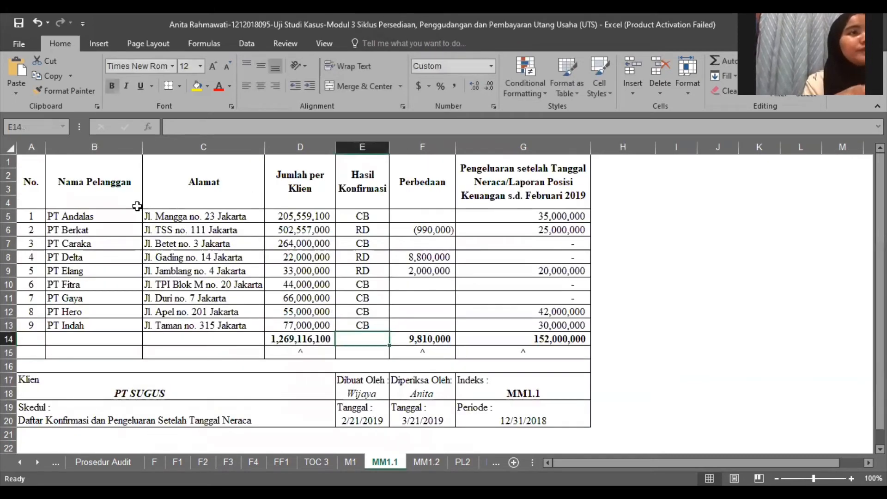
left_click(363, 227)
left_click(367, 213)
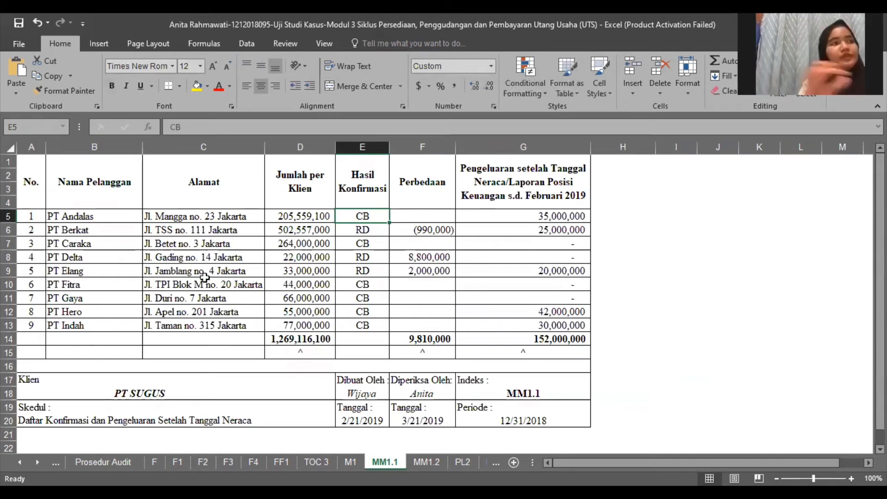
left_click(122, 245)
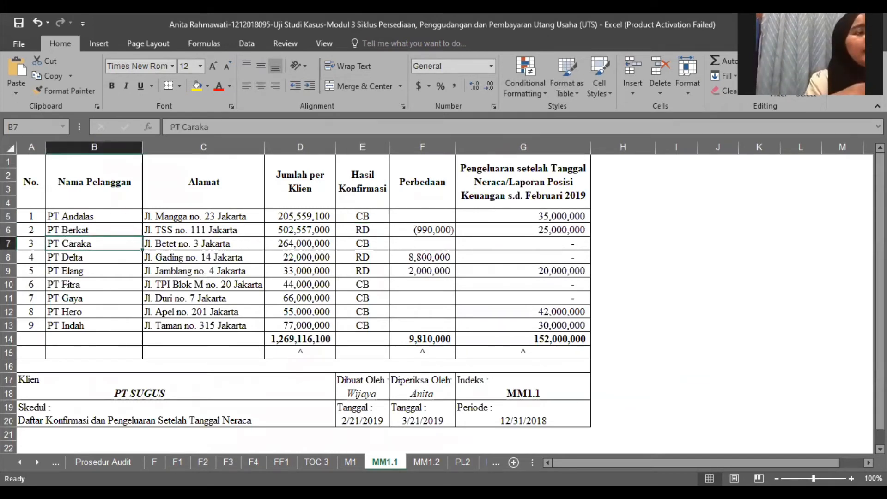
Step: Compare Berkat's confirmation reply on M1 with its Perbedaan amount in F6 on MM1.1
left_click(351, 462)
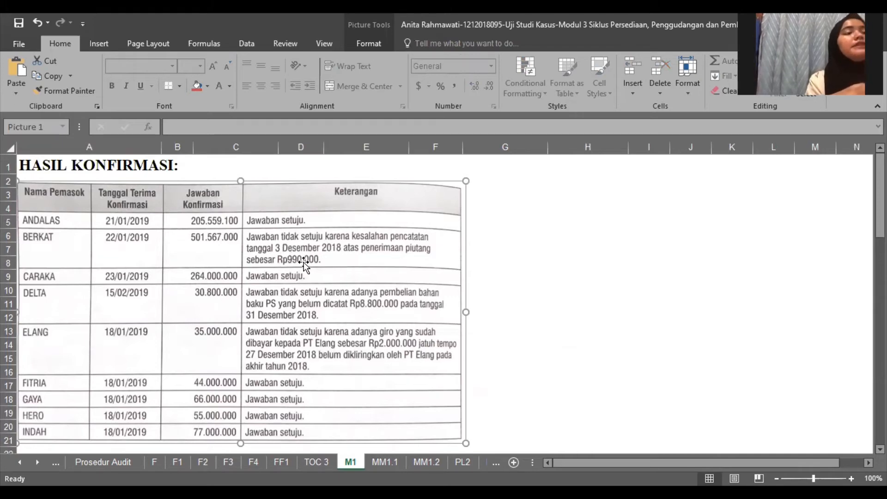
left_click(385, 460)
left_click(422, 229)
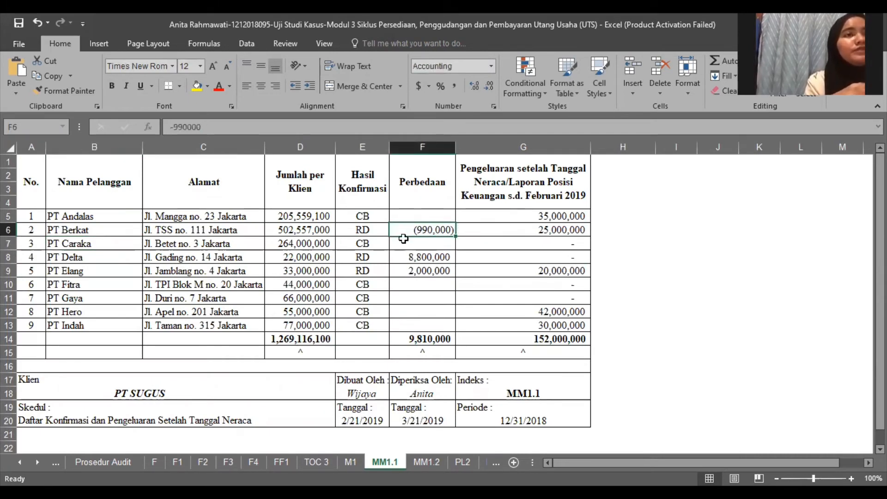
Step: Compare the Caraka and Delta replies on M1 with Delta's Perbedaan in F8 and Caraka's Hasil Konfirmasi in E7 on MM1.1
left_click(350, 462)
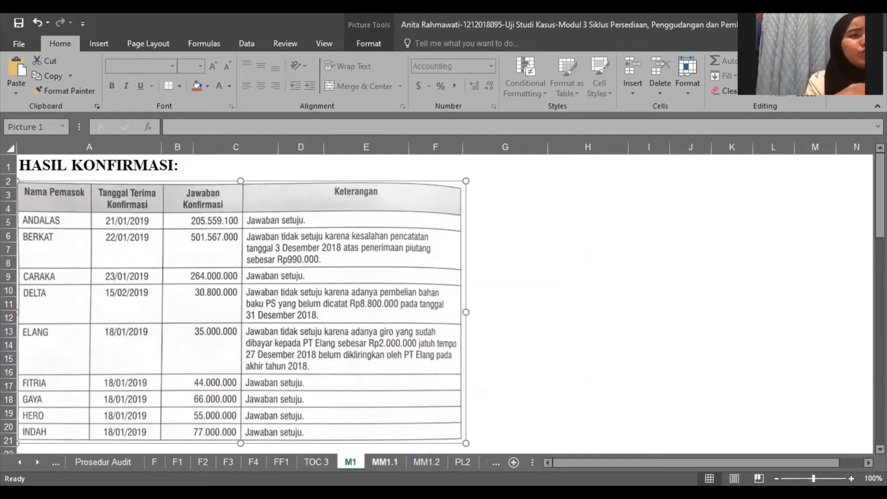
left_click(385, 462)
left_click(411, 257)
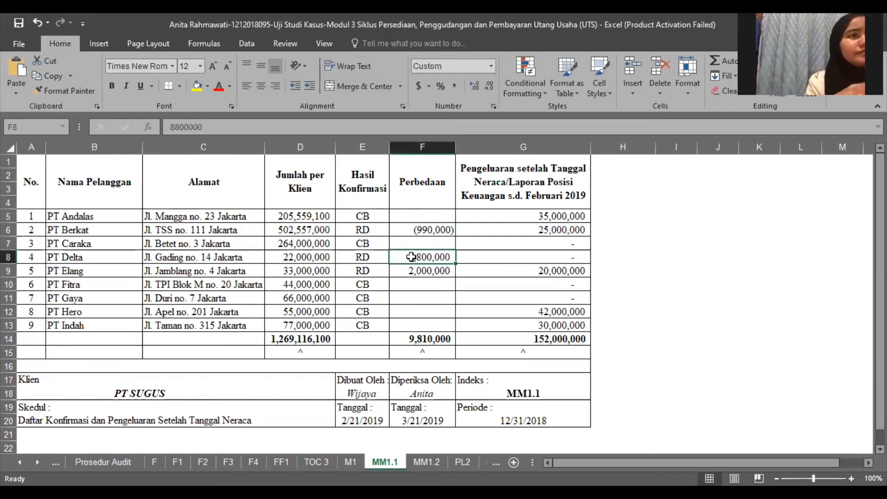
key("Up")
left_click(363, 244)
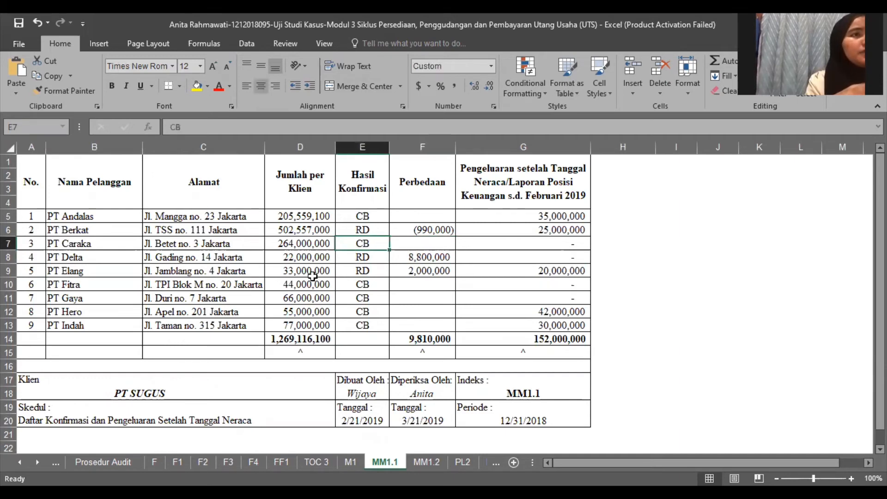
Step: Check PT Elang's Hasil Konfirmasi in E9 and its Perbedaan amount in F9 on MM1.1 against the M1 reply
key("ctrl+Page_Up")
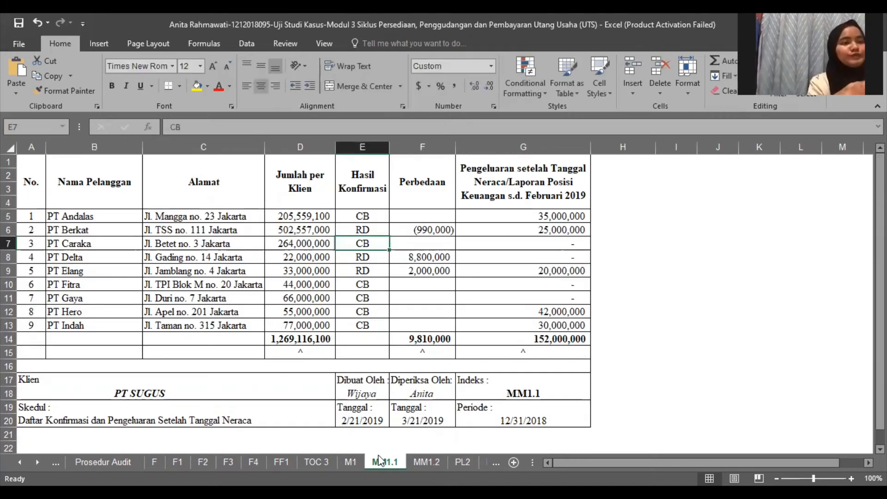
left_click(385, 462)
left_click(365, 271)
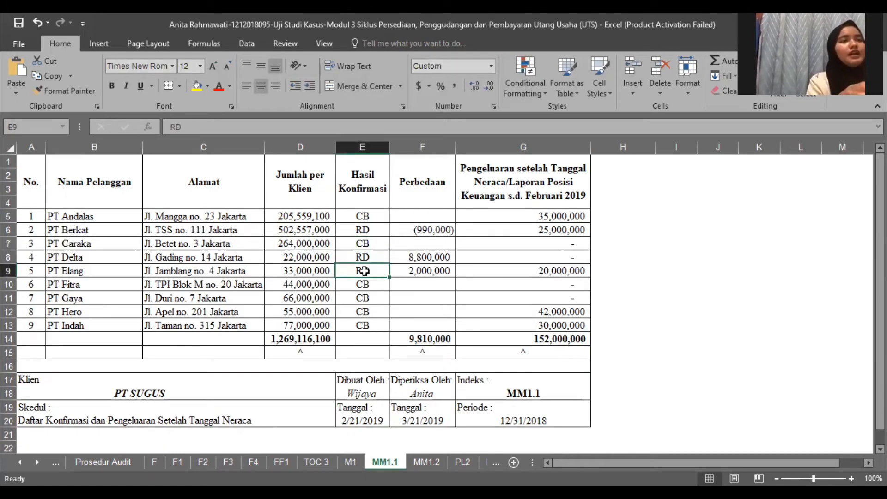
left_click(429, 274)
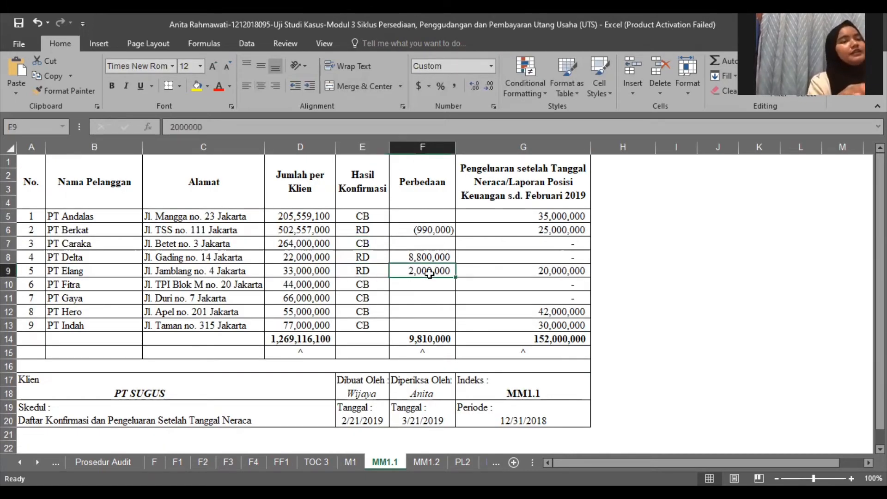
Step: Compare PT Delta's Hasil Konfirmasi in E8 and Perbedaan in F8, plus PT Elang's F9 on MM1.1, with the M1 replies
left_click(372, 257)
left_click(431, 257)
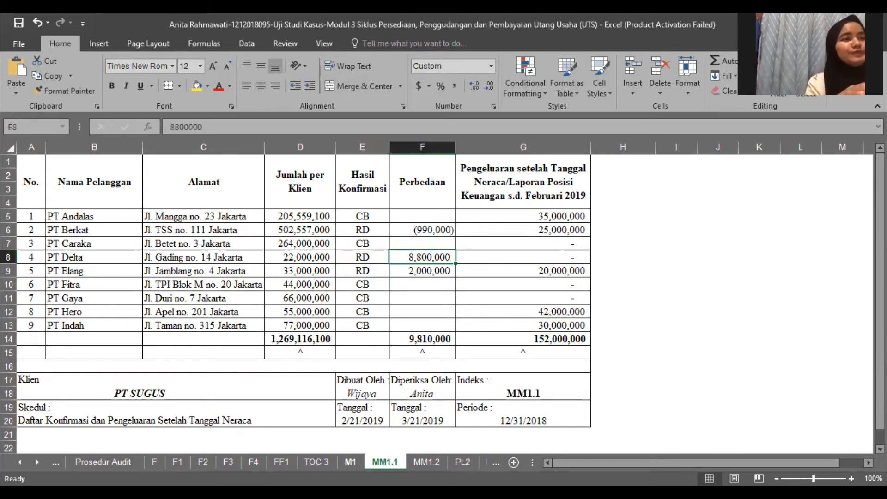
key("ctrl+Page_Up")
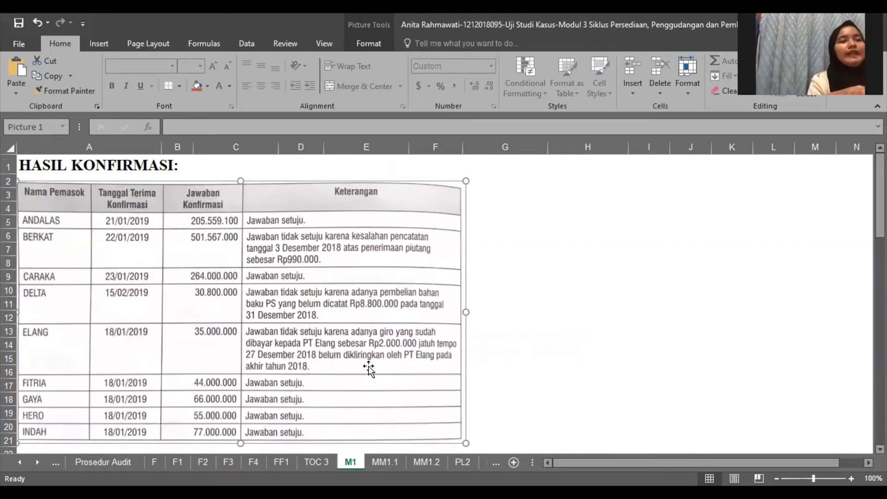
key("ctrl+Page_Down")
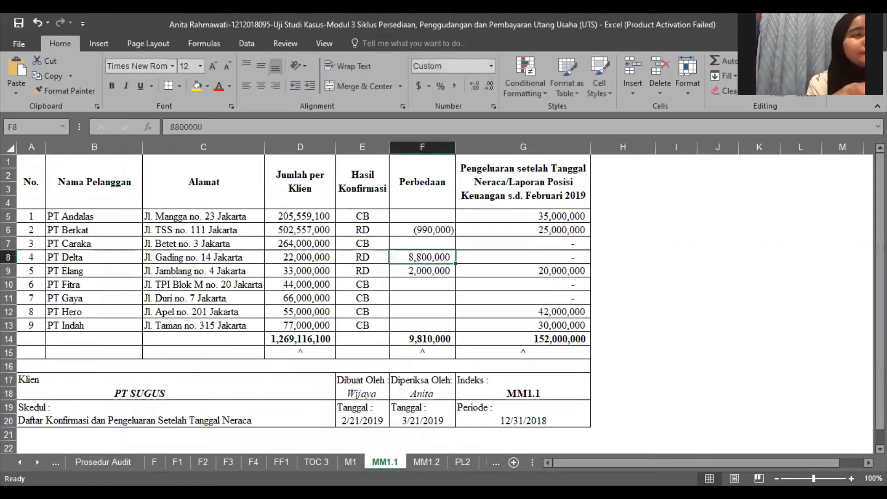
left_click(424, 271)
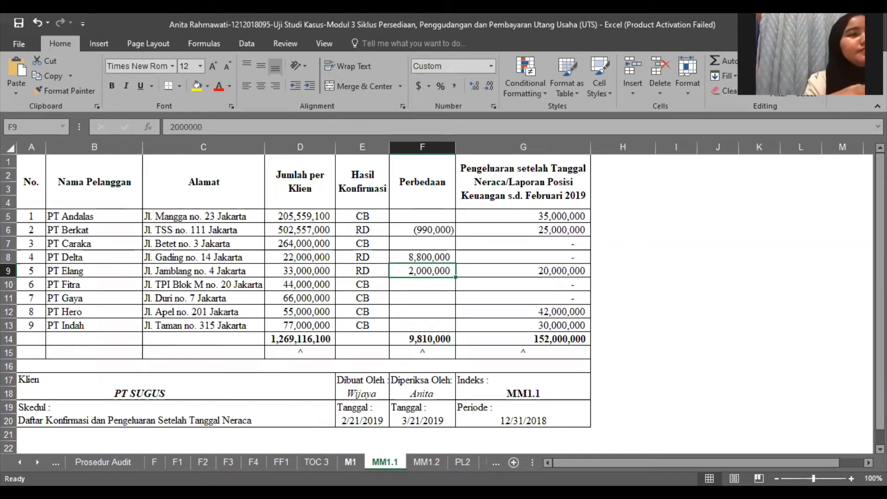
Step: Check PT Fitra's Hasil Konfirmasi in E10 against the M1 replies, and inspect the Perbedaan total in F14 on MM1.1
left_click(351, 462)
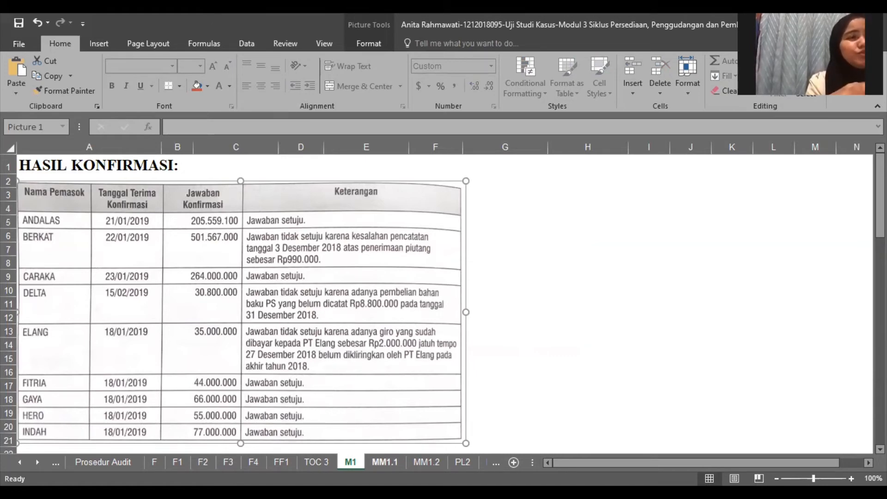
left_click(385, 463)
left_click(363, 284)
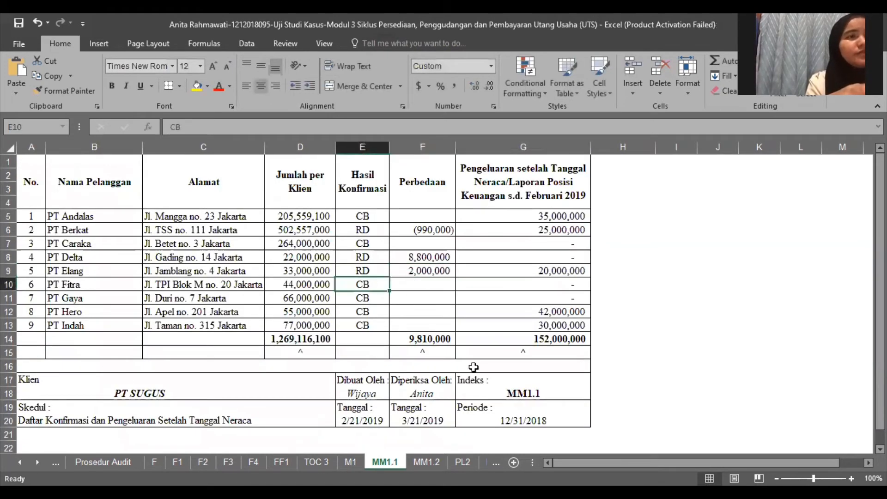
left_click(430, 333)
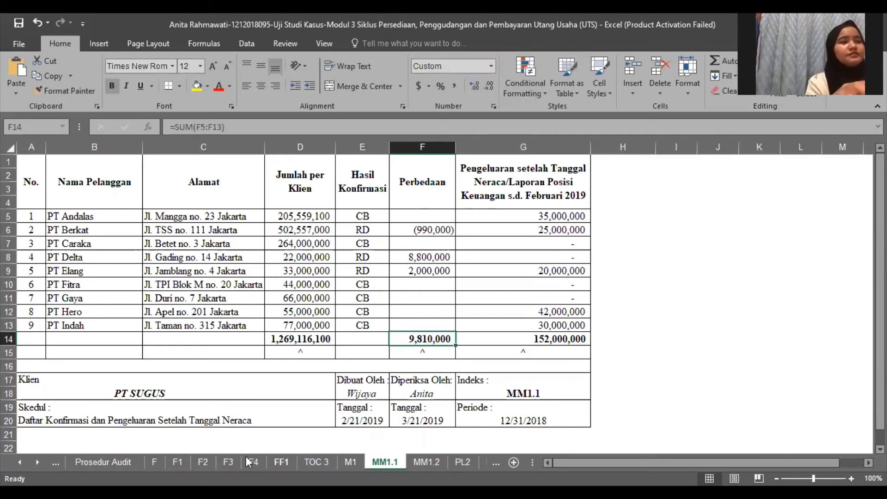
Step: Return from M1 to the UTANG USAHA section of Prosedur Audit and check the references for steps 3 to 5 in D57:D59
left_click(351, 462)
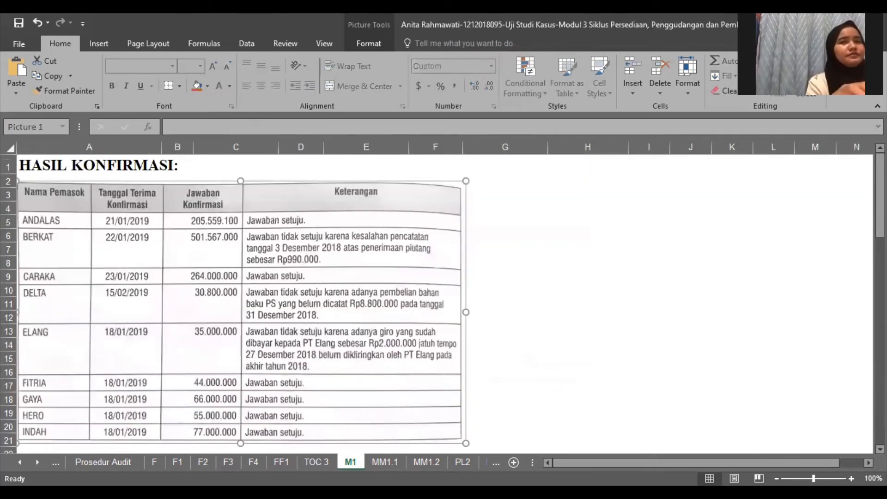
mouse_move(880, 195)
left_mouse_down()
mouse_move(881, 323)
mouse_move(881, 194)
left_mouse_up()
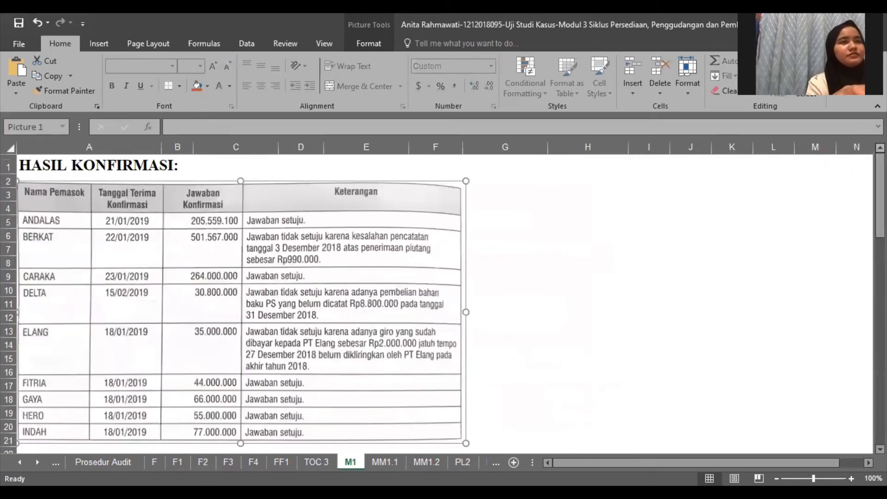
left_click(109, 462)
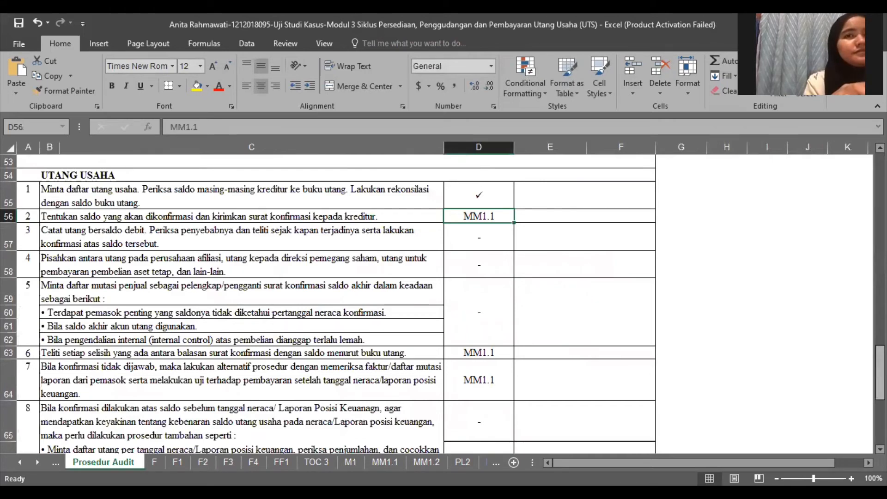
mouse_move(880, 365)
left_mouse_down()
mouse_move(880, 408)
mouse_move(880, 362)
left_mouse_up()
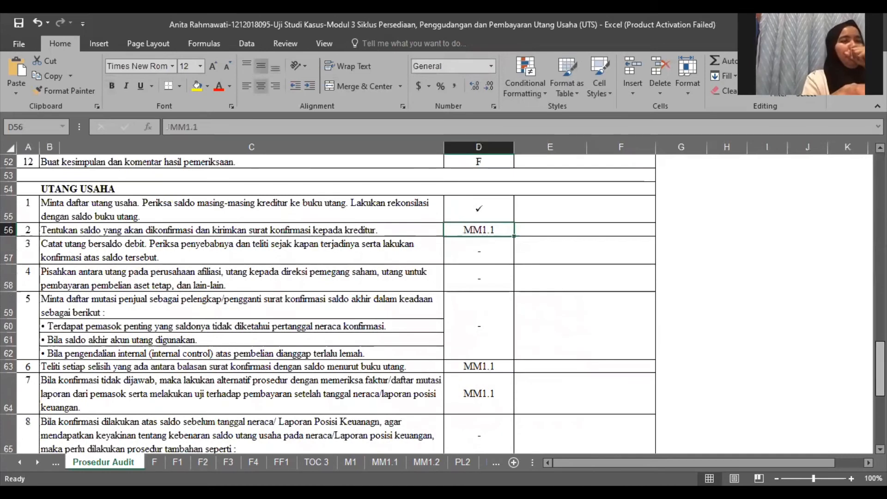
left_click(265, 258)
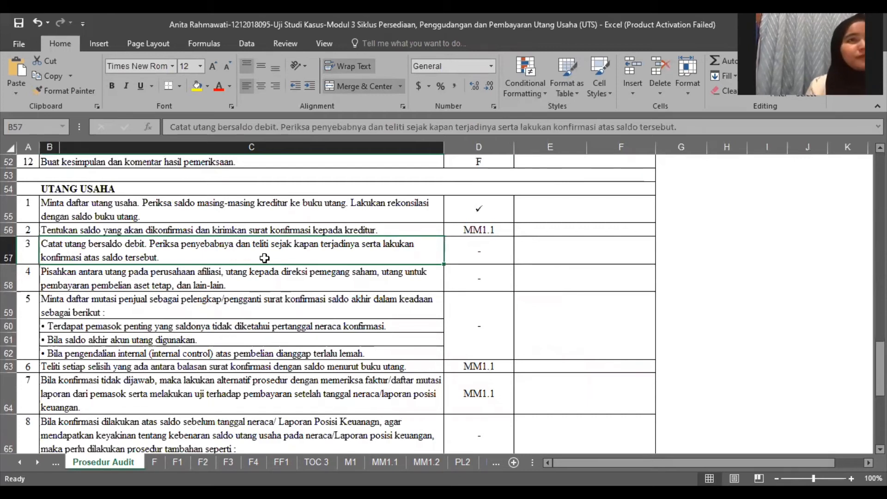
key("Right")
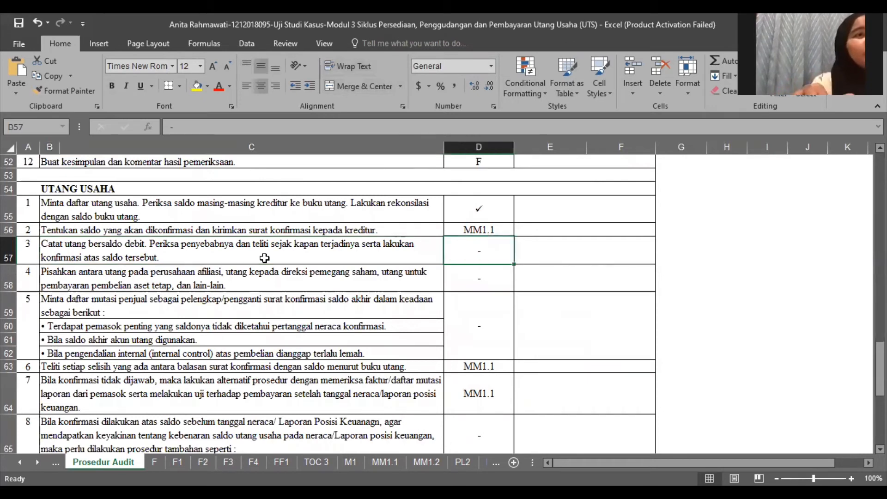
key("Down")
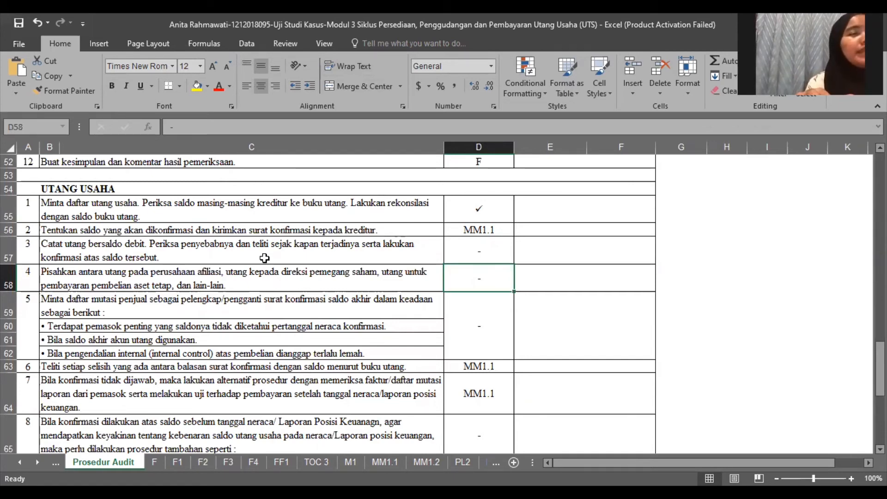
key("Down")
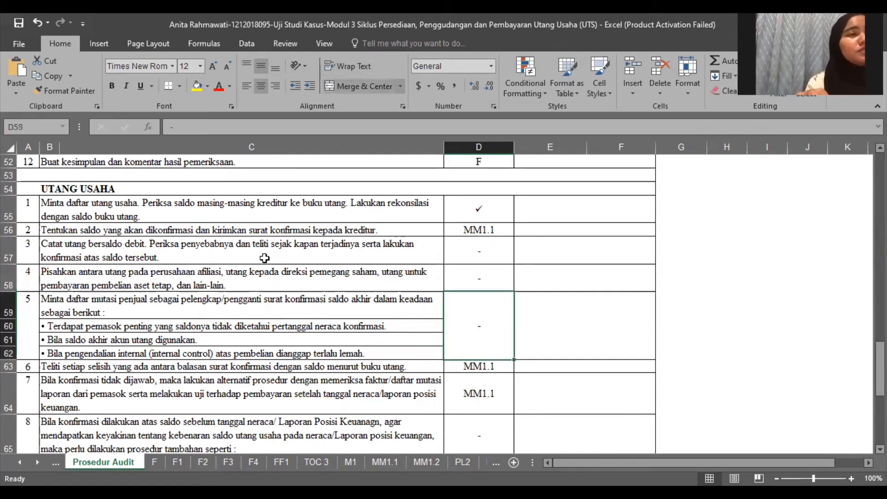
Step: Read step 5 on the seller's mutation list and its conditions in B59:B62, and recheck its reference in D59
key("Left")
key("Left")
key("Left")
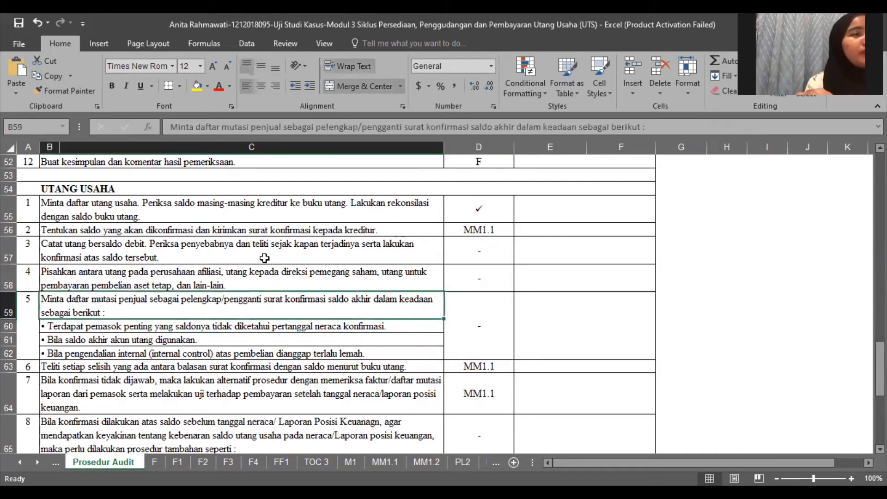
key("Right")
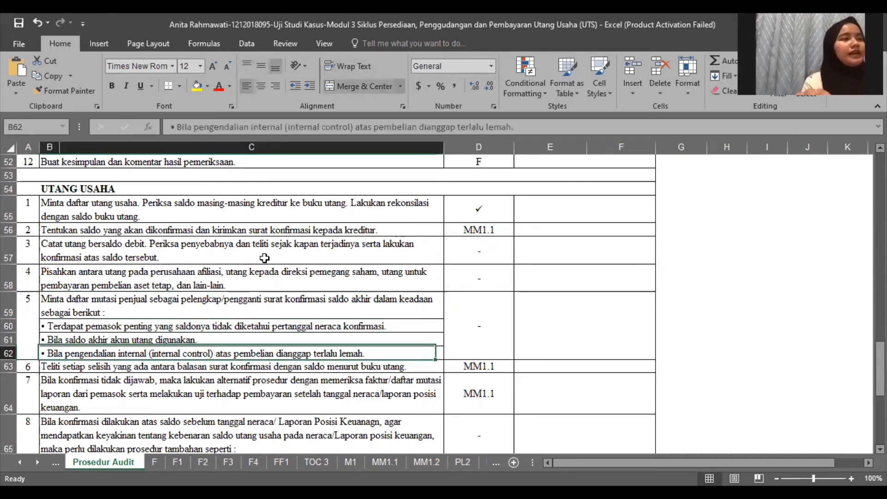
key("Up")
key("Up")
key("Up")
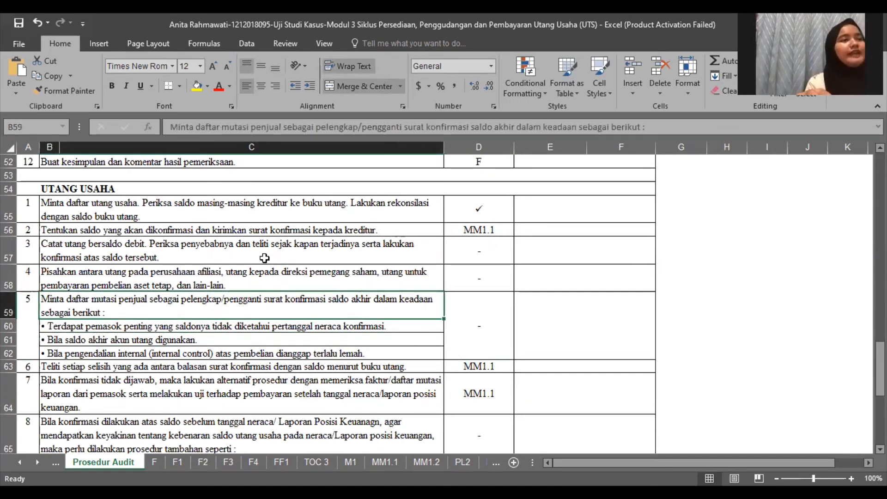
key("Right")
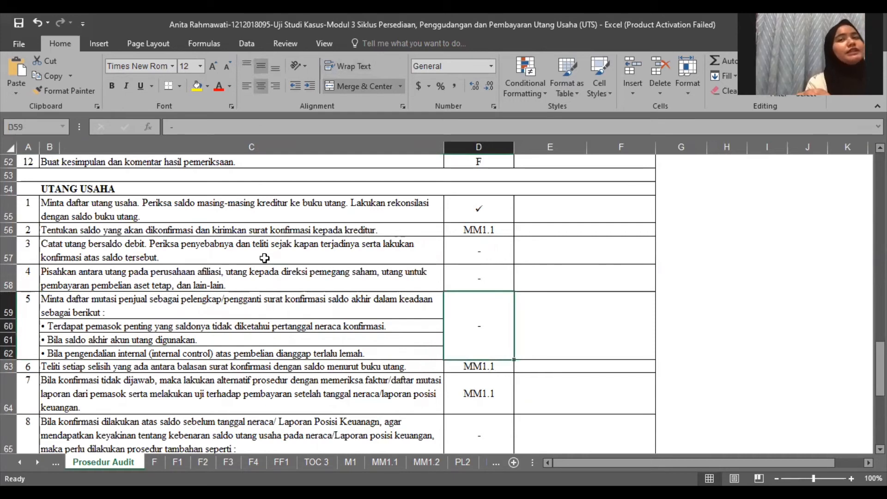
Step: Compare steps 6 and 7 on confirmation differences and unanswered confirmations with their working paper references in D63 and D64
key("Down")
key("Down")
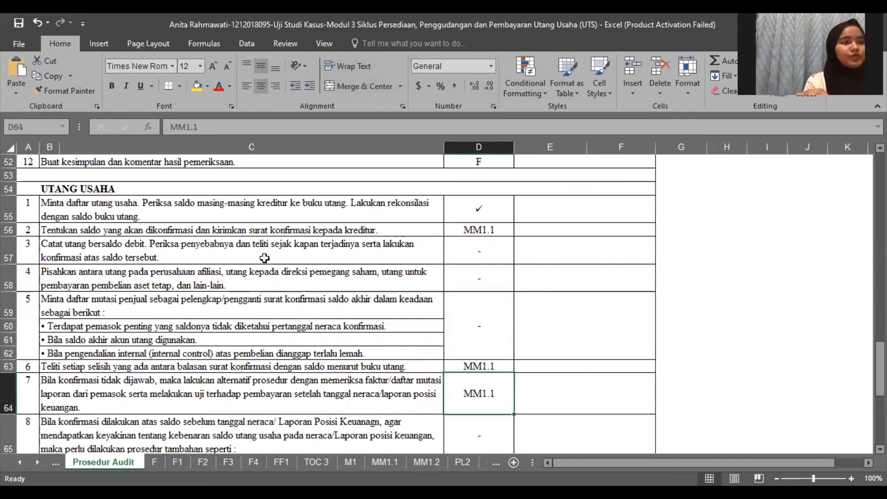
key("Up")
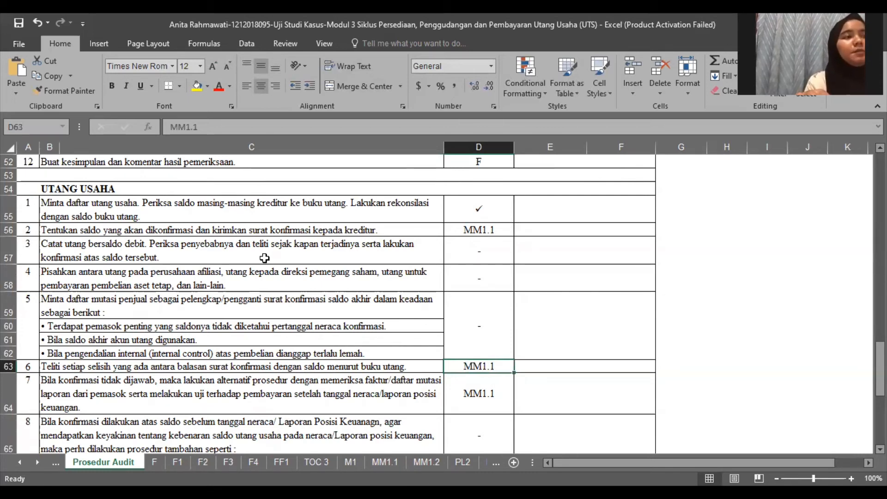
key("Down")
key("Down")
key("Down")
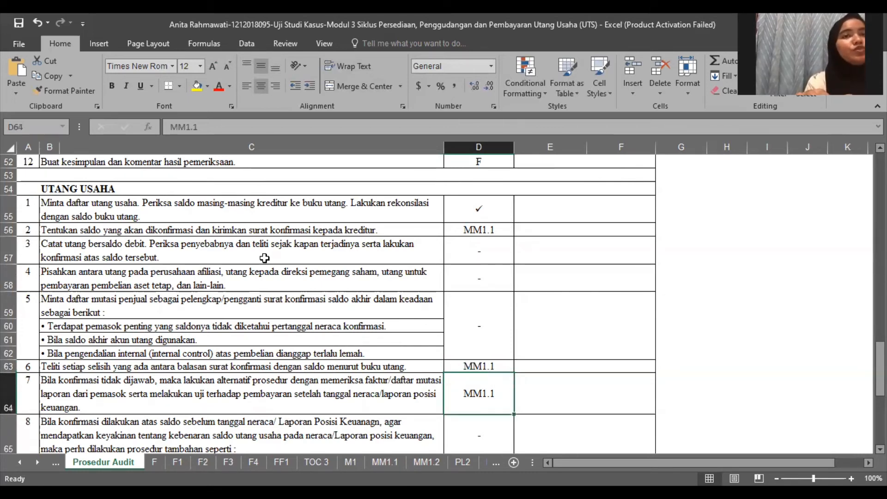
key("Up")
key("Up")
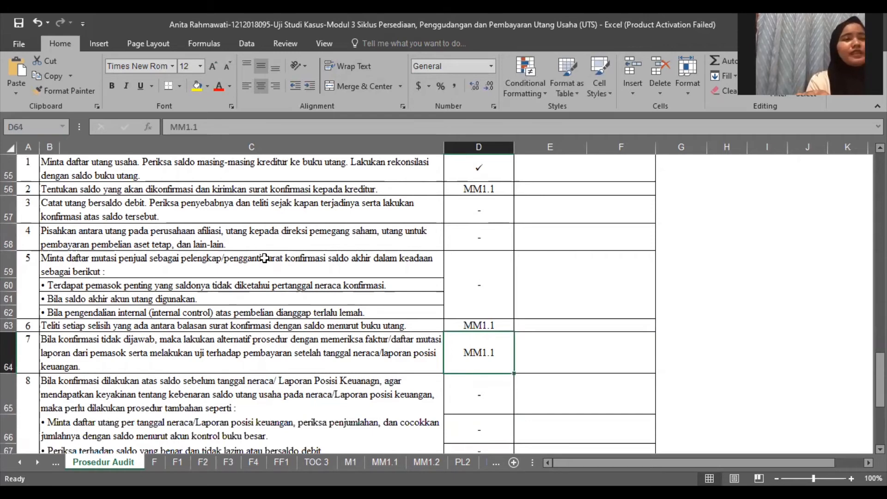
Step: Examine step 8 and its additional procedures in rows 65 to 68, checking the references in column D
key("Down")
key("Down")
key("Down")
key("Down")
key("Down")
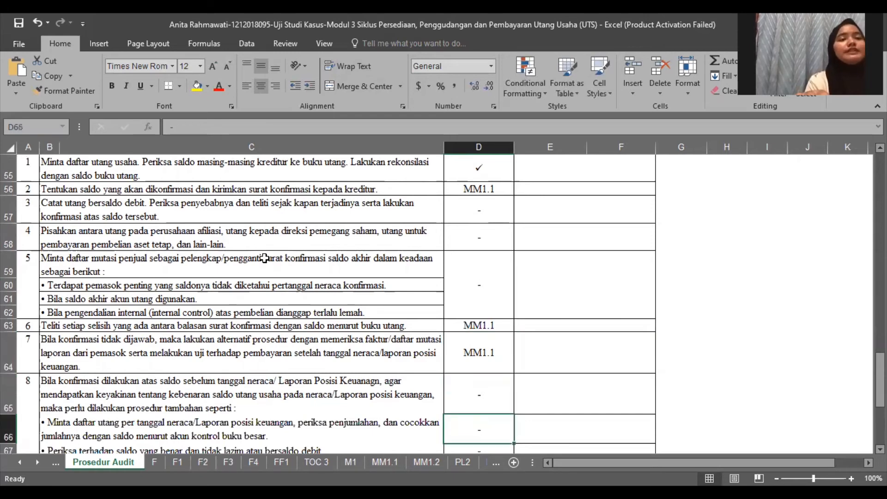
key("Up")
key("Up")
key("Up")
key("Up")
key("Up")
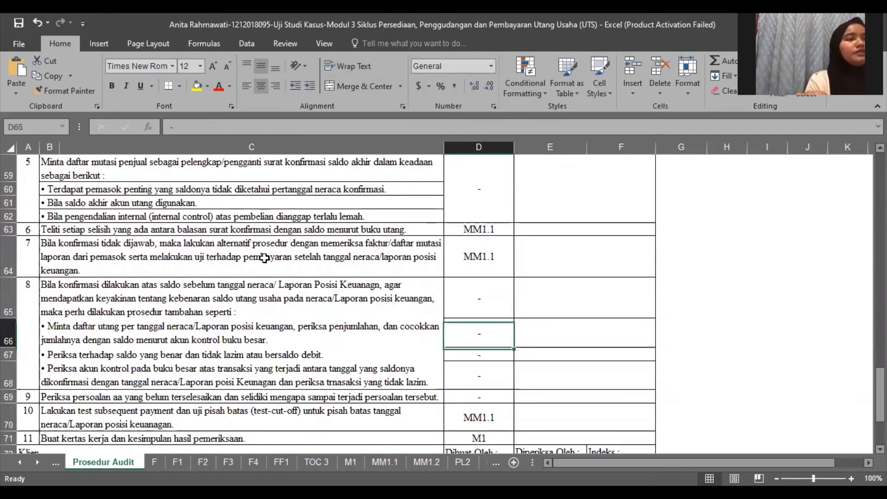
key("Left")
key("Left")
key("Down")
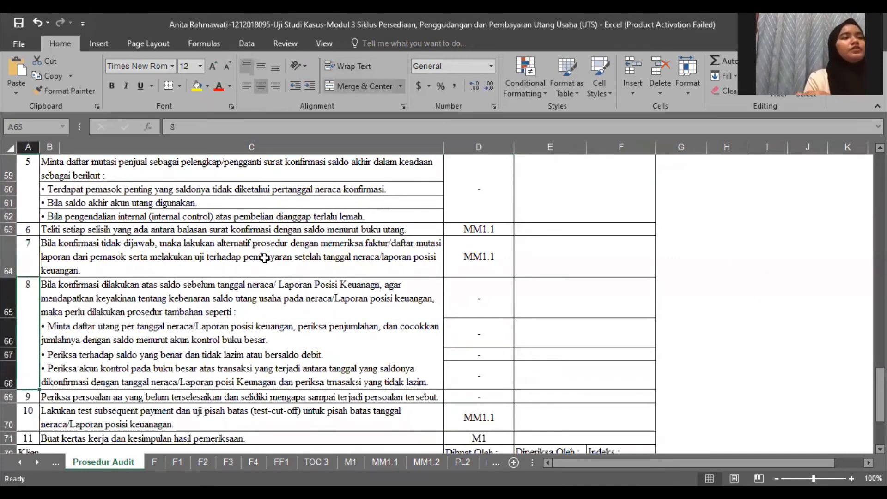
key("Right")
key("Right")
key("Down")
key("Down")
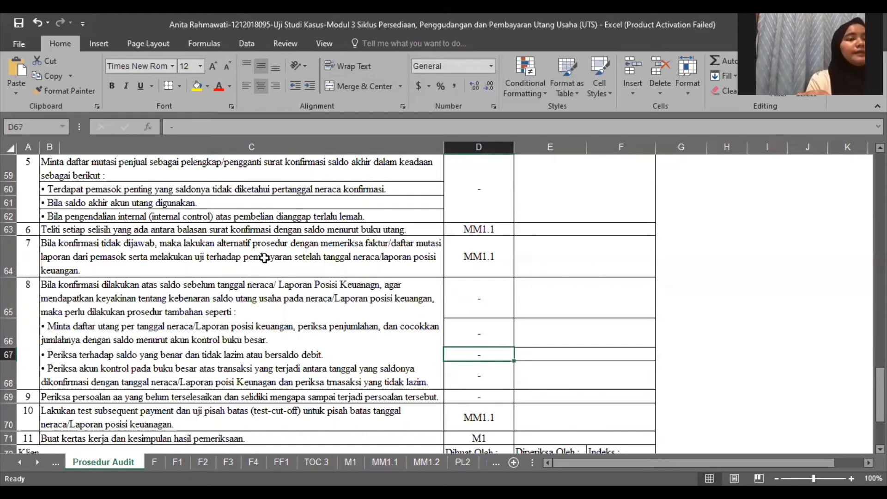
Step: Check the working paper references for steps 9, 10 and 11 in D69:D71, including the subsequent payment and cut-off test
key("Down")
key("Down")
key("Down")
key("Down")
key("Down")
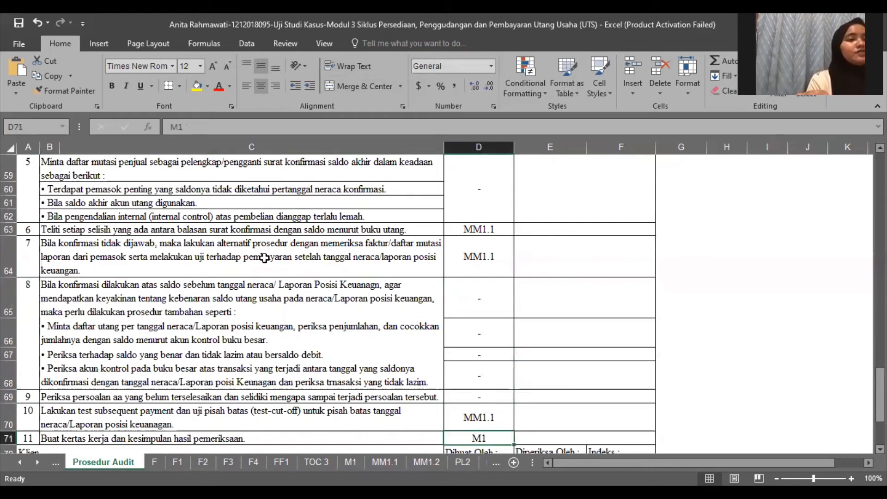
key("Up")
key("Up")
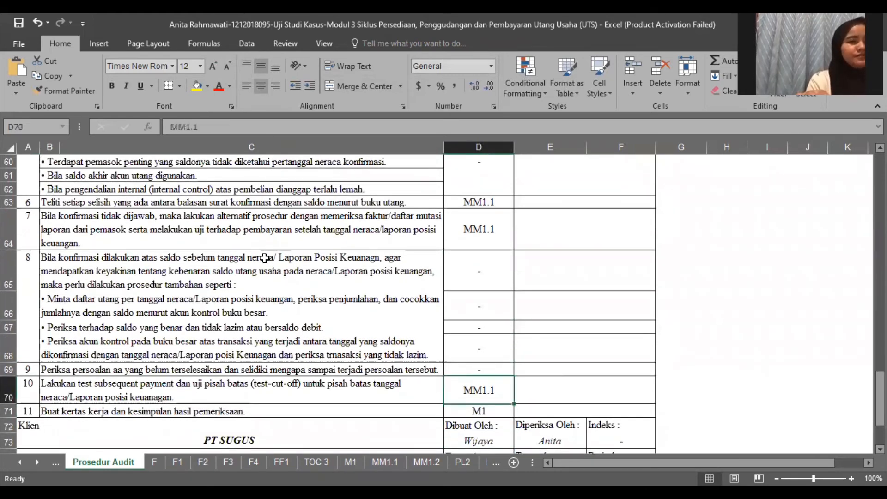
key("Up")
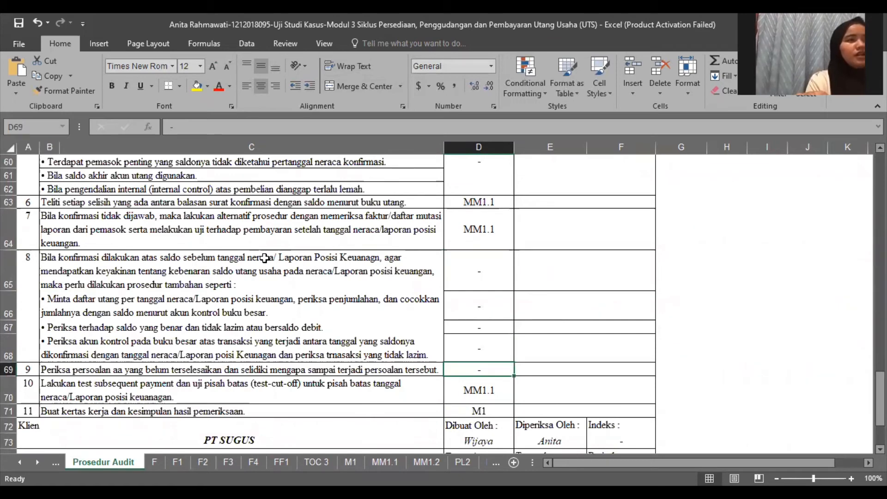
key("Down")
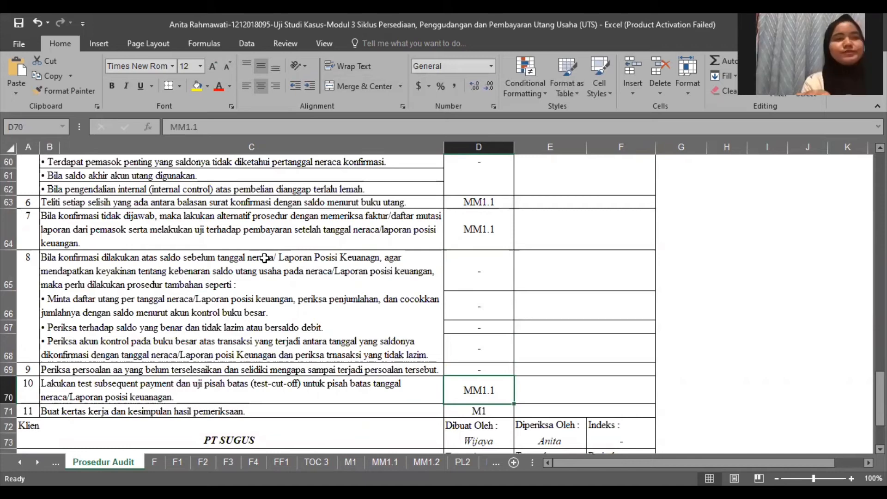
Step: Trace step 11 in row 71 of Prosedur Audit to the M1 schedule and read the supplier confirmation results
key("Down")
key("Left")
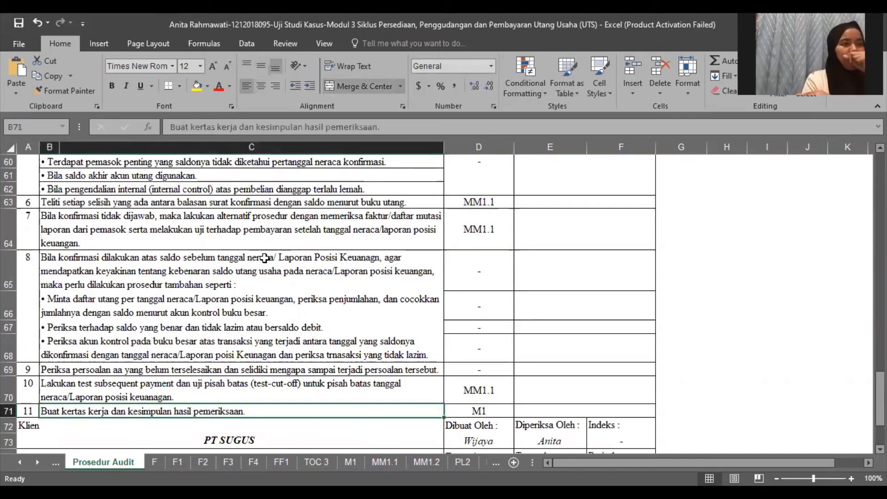
key("Left")
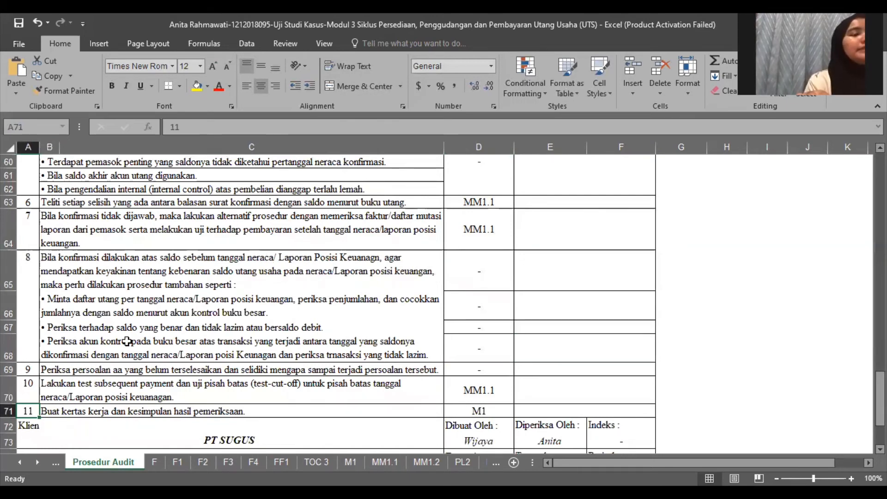
left_click(346, 460)
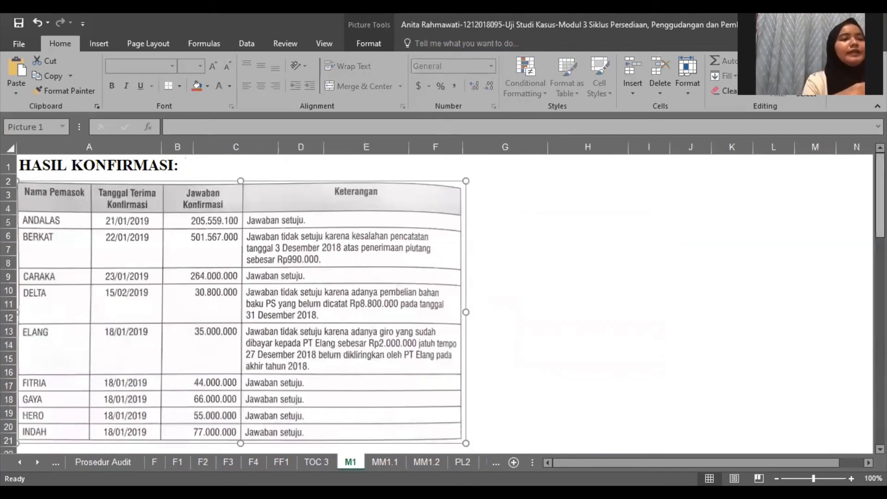
left_click_drag(881, 206, 880, 210)
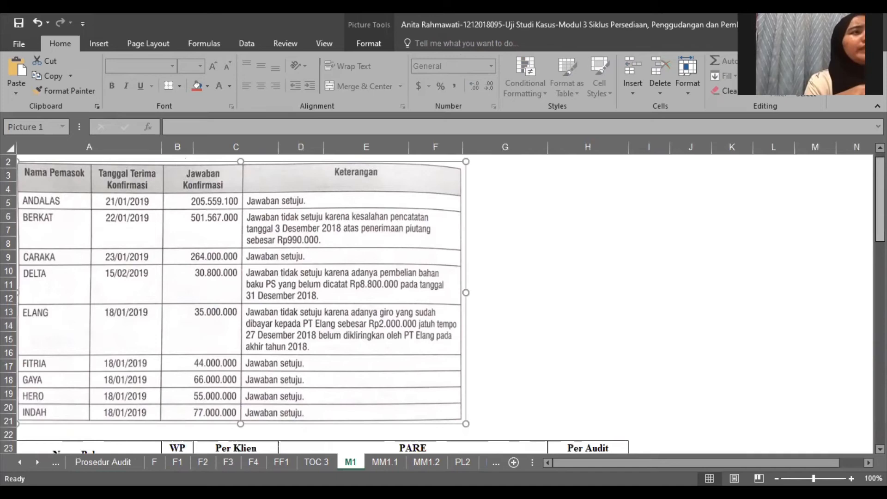
Step: Examine correcting journal 14 for PT Berkat in M1's Catatan Pemeriksaan and compare it with the Hasil Konfirmasi table
left_click_drag(880, 224, 881, 343)
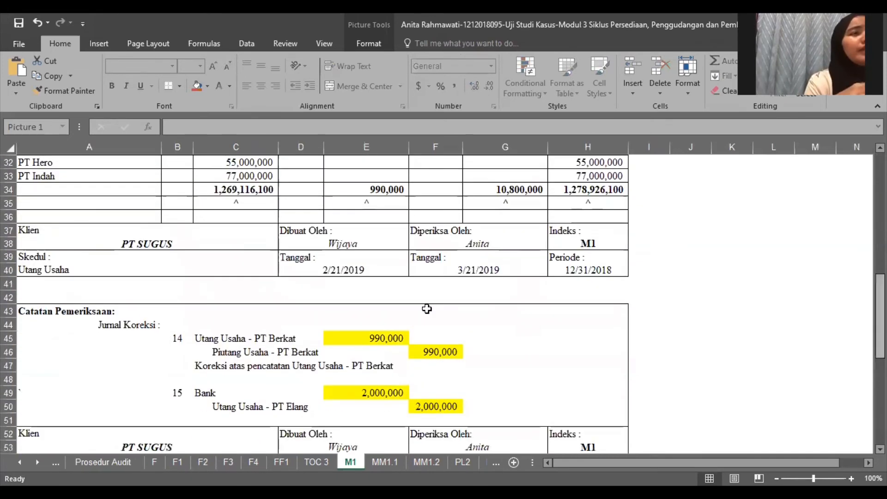
left_click(298, 343)
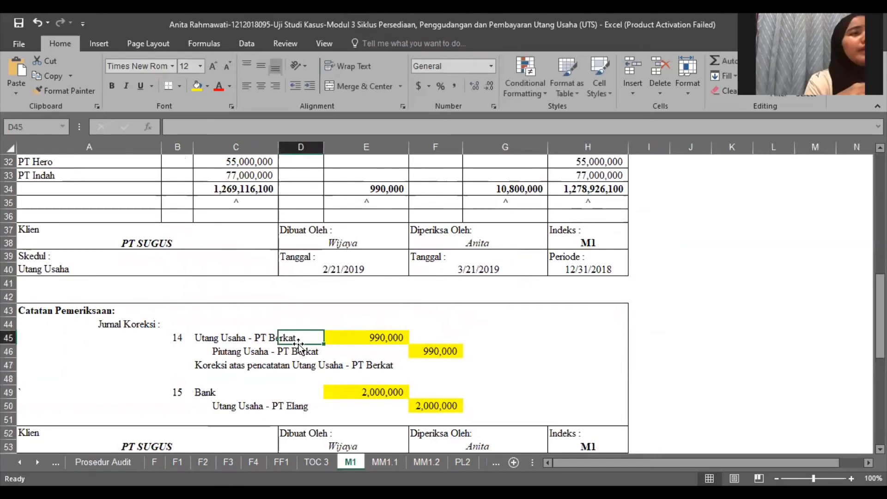
left_click(248, 353)
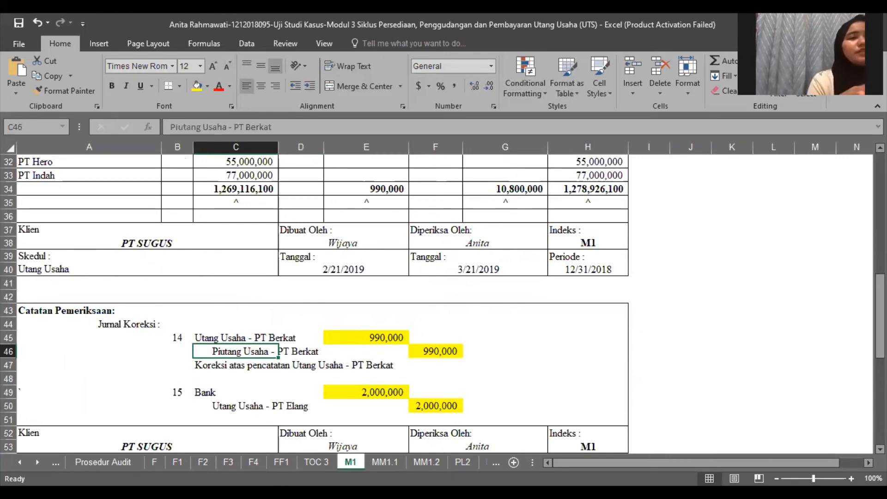
left_click_drag(880, 317, 880, 196)
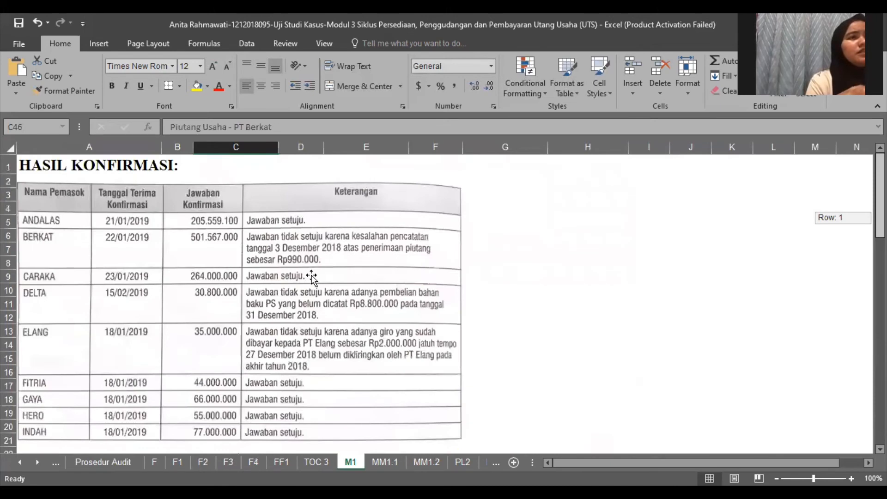
mouse_move(312, 276)
left_mouse_down()
mouse_move(303, 297)
mouse_move(293, 297)
left_mouse_up()
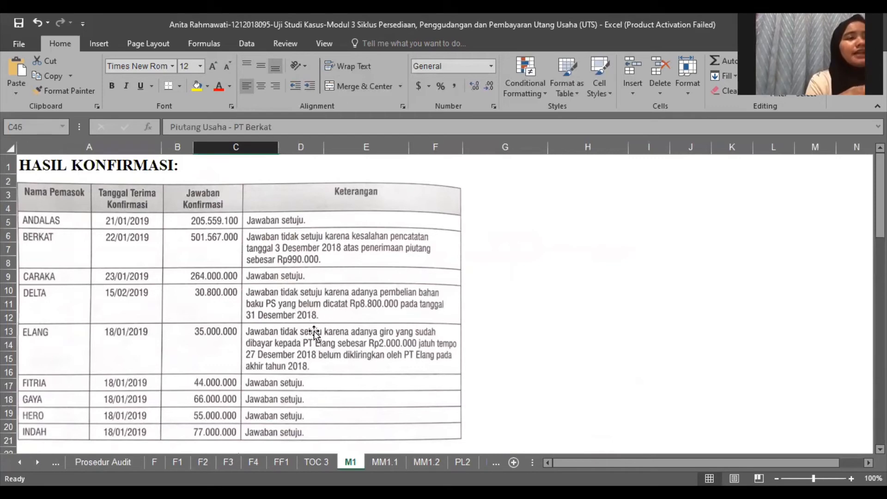
Step: Look through the F1, F2 and F3 schedules for the PT Delta raw material purchase correction, and return to M1
left_click(177, 462)
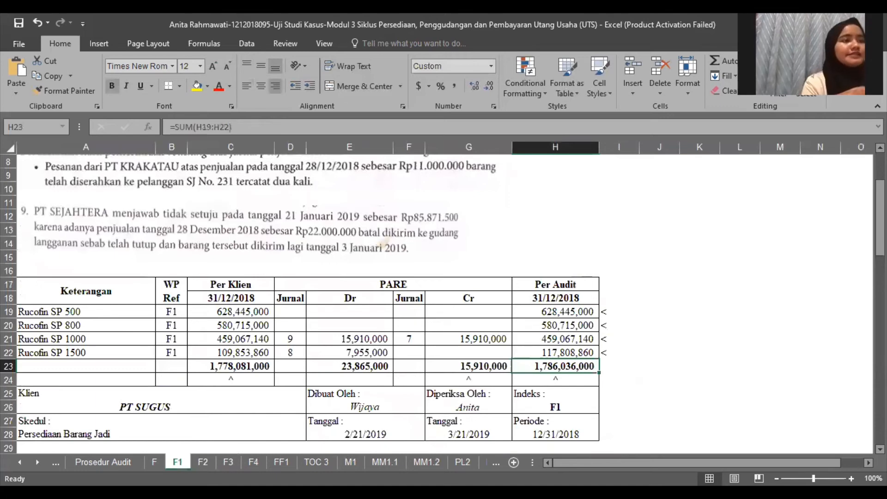
left_click_drag(880, 225, 880, 282)
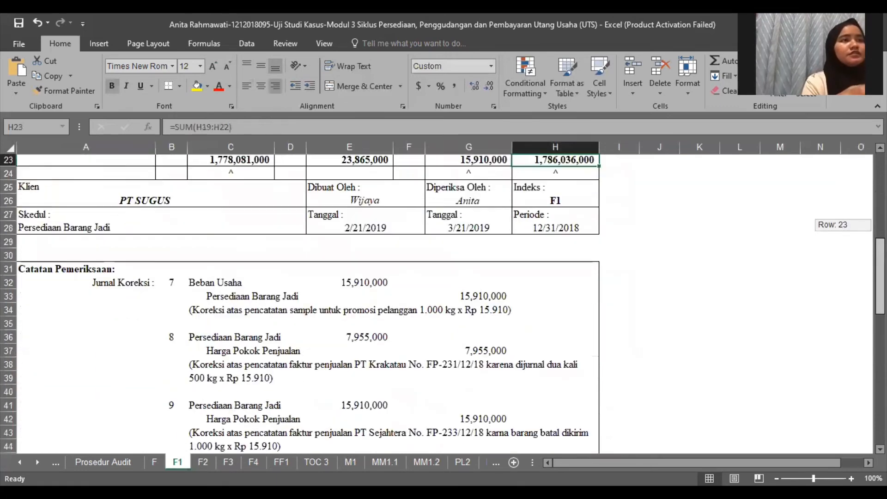
left_click(205, 460)
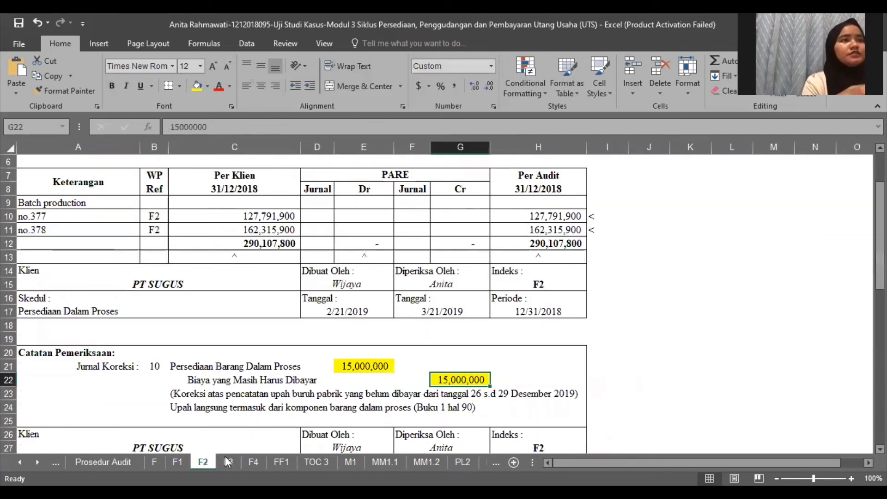
left_click(228, 462)
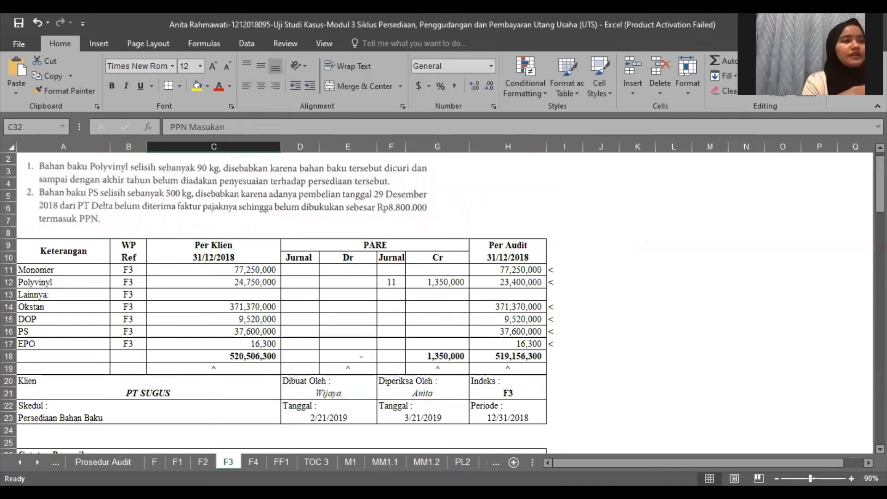
left_click_drag(881, 184, 880, 226)
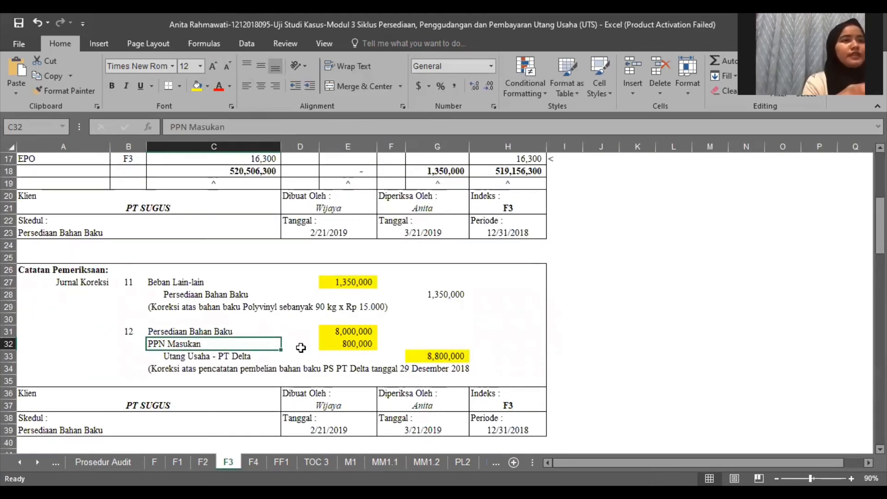
left_click(351, 462)
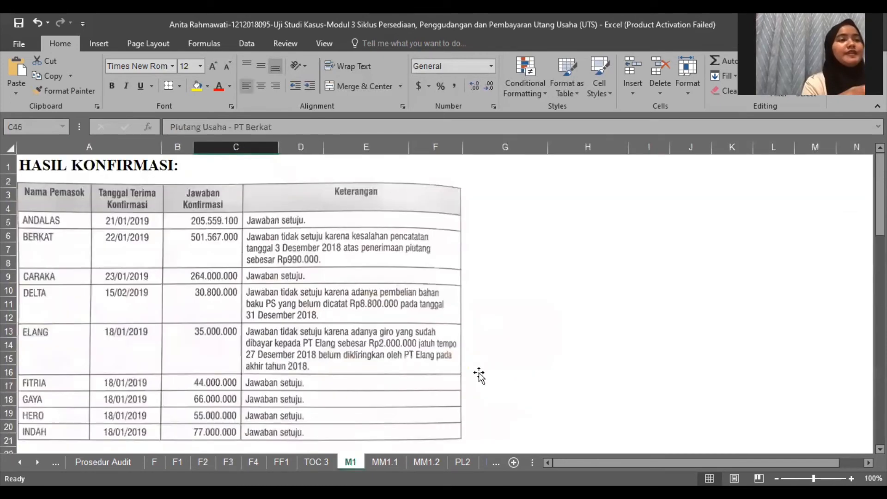
Step: Review correcting journal 15 for PT Elang in M1 rows 49 and 50, checking its accounts and credit amount
left_click_drag(881, 195, 849, 257)
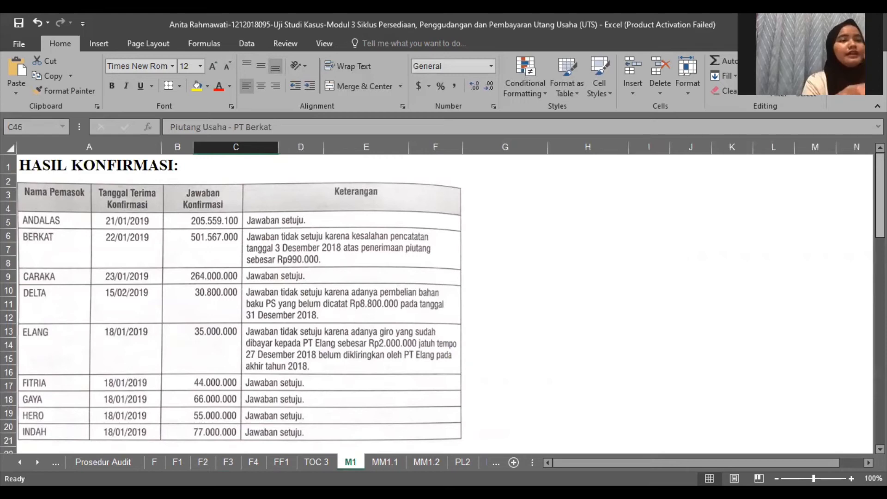
scroll(406, 337, "down", 12)
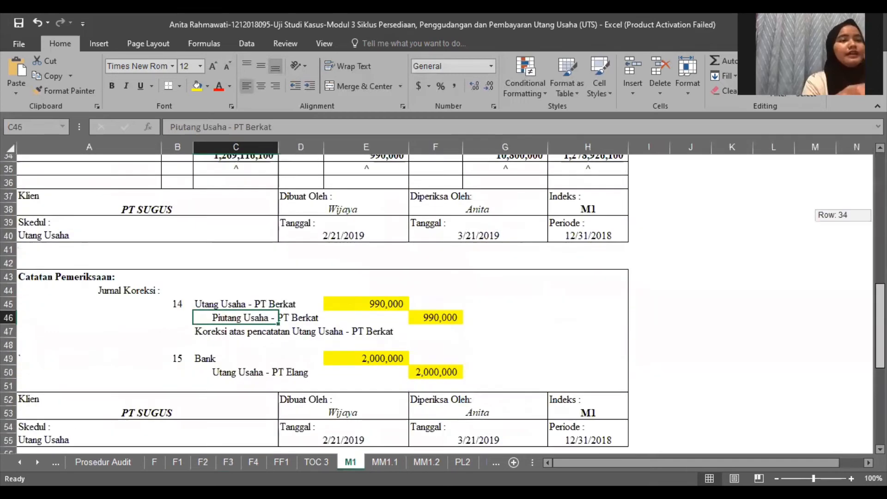
left_click(259, 350)
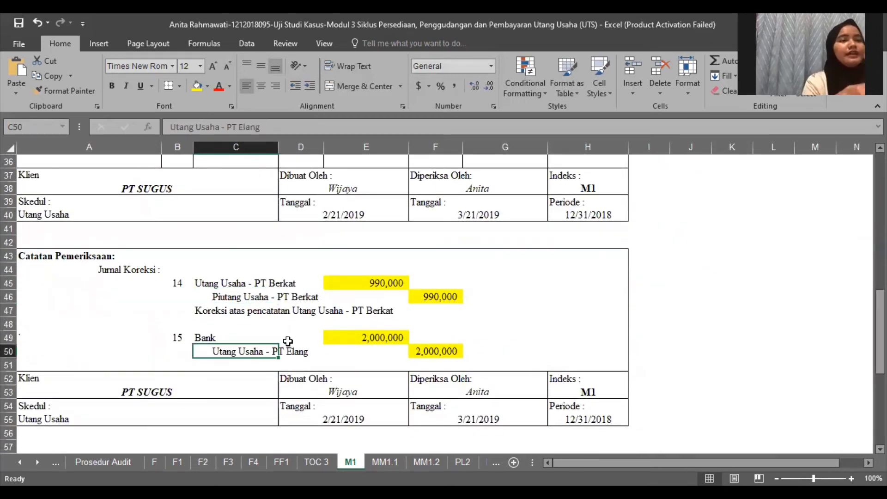
left_click(252, 337)
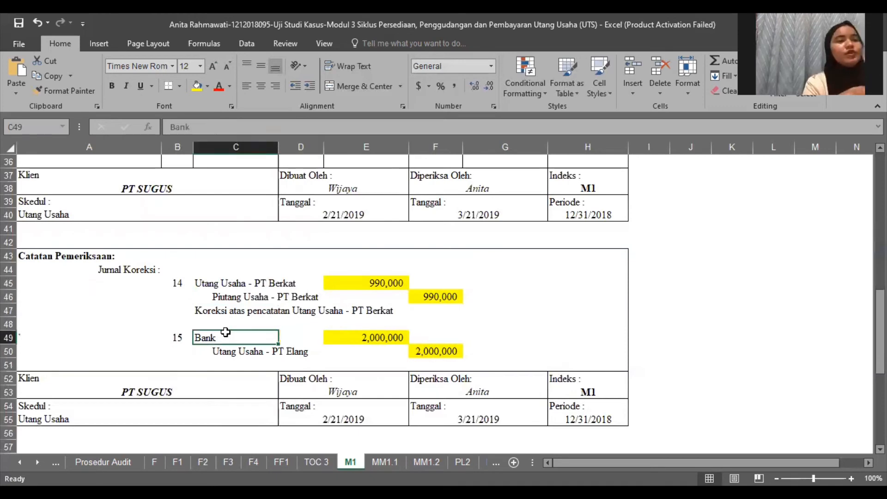
left_click(259, 354)
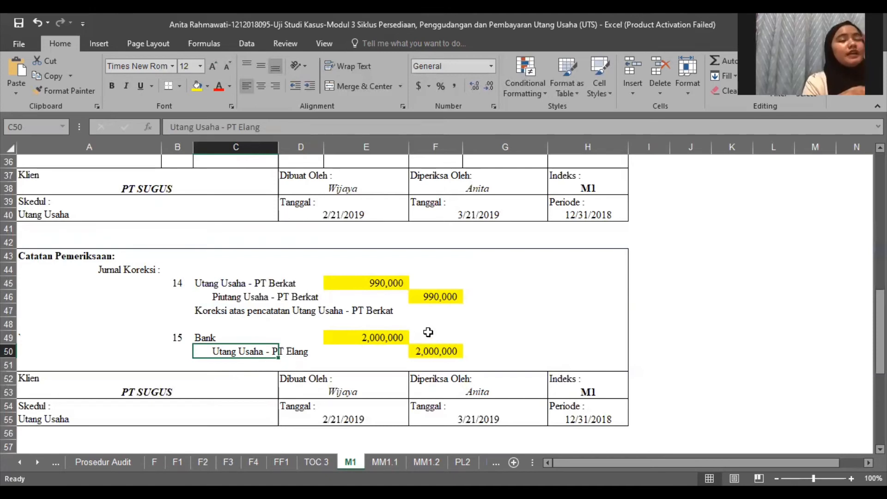
left_click(419, 357)
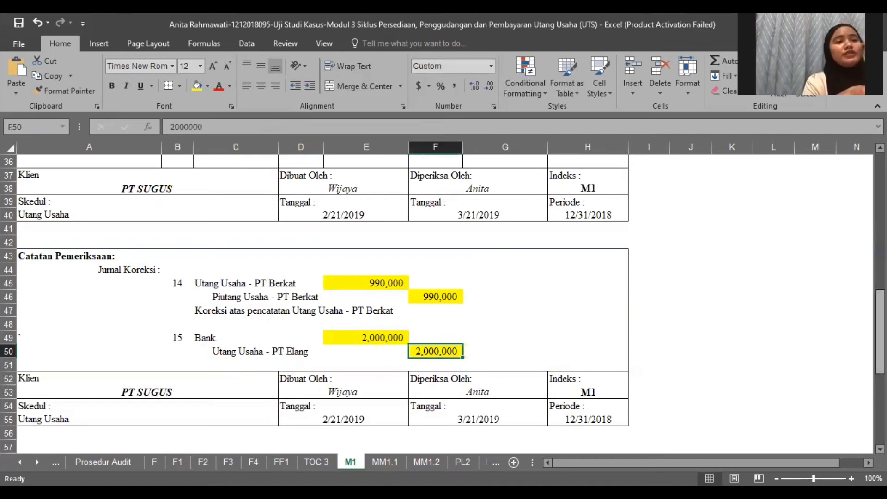
Step: Check the PARE adjustments for PT Berkat, PT Delta and PT Elang in E26, G28 and G29 of M1
left_click_drag(880, 324, 880, 262)
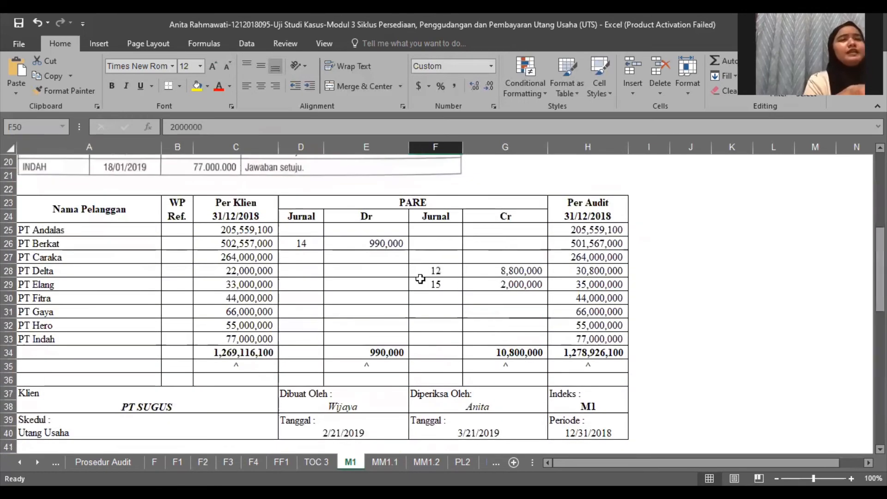
left_click(360, 297)
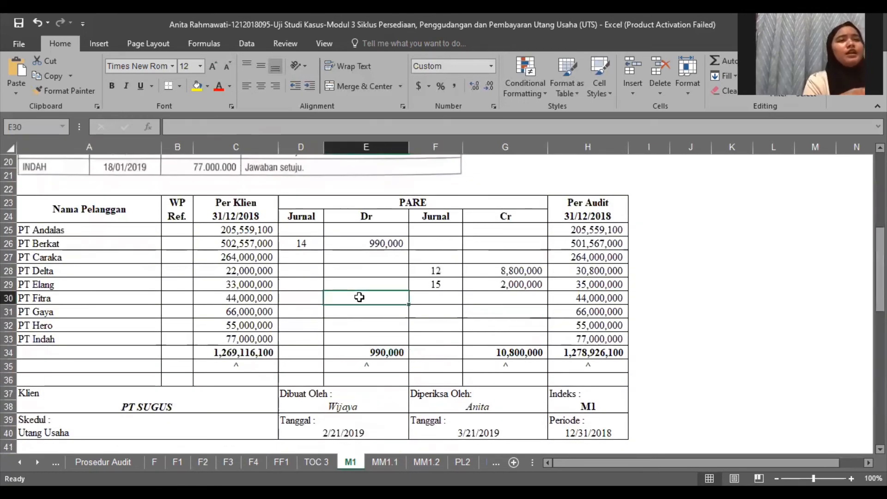
left_click(389, 241)
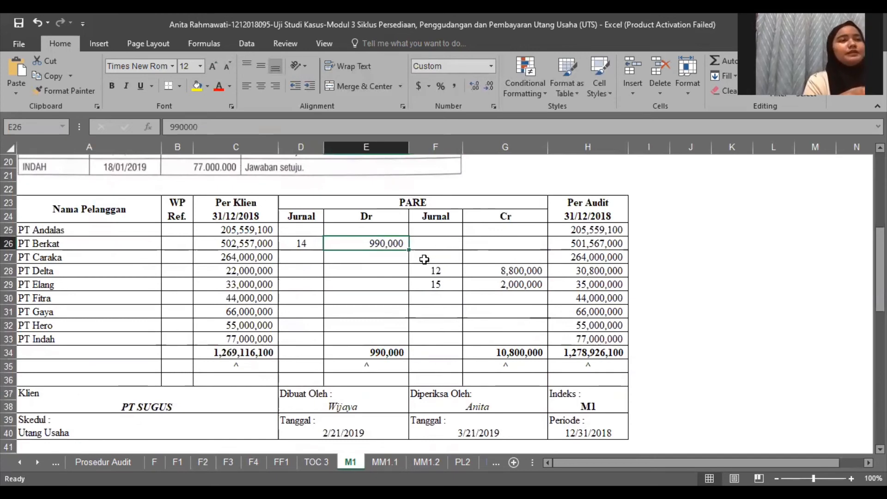
left_click(490, 269)
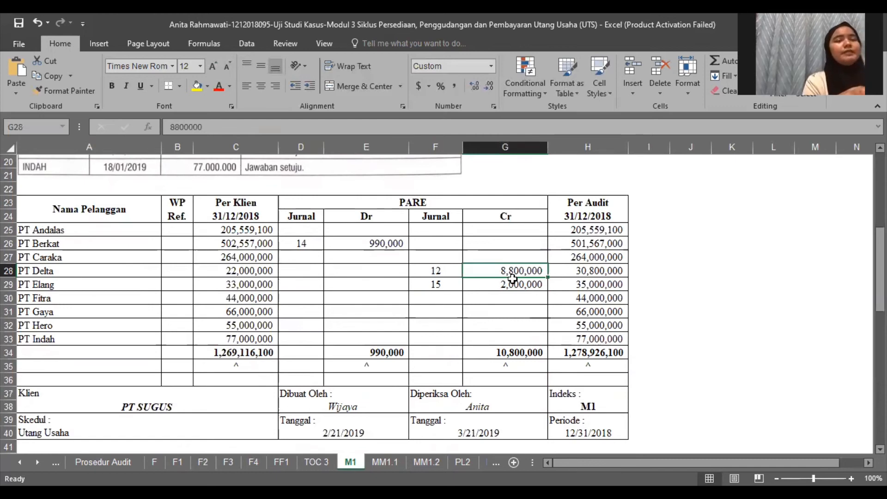
left_click(486, 286)
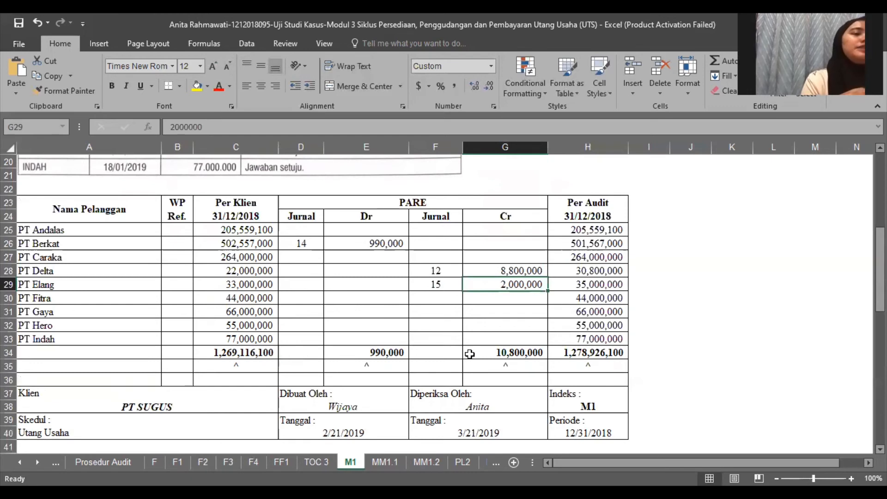
Step: Check the Per Audit accounts payable total and its formula in H34 of M1
left_click(602, 360)
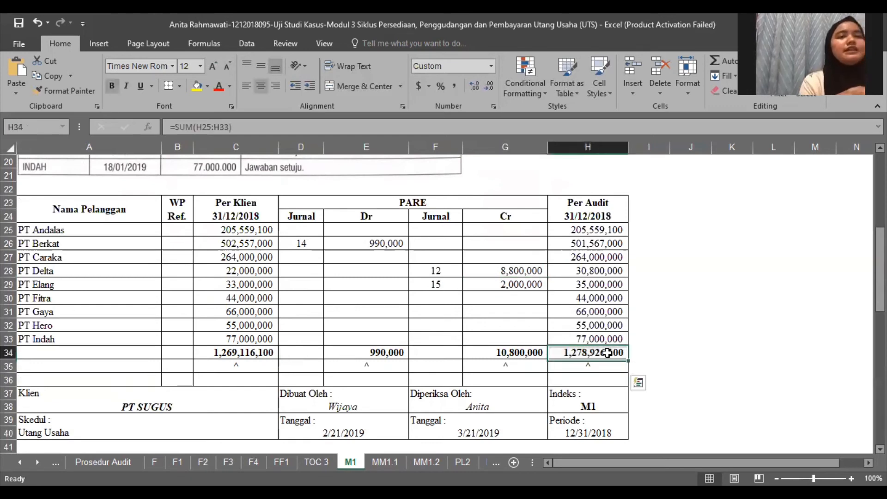
left_click(691, 355)
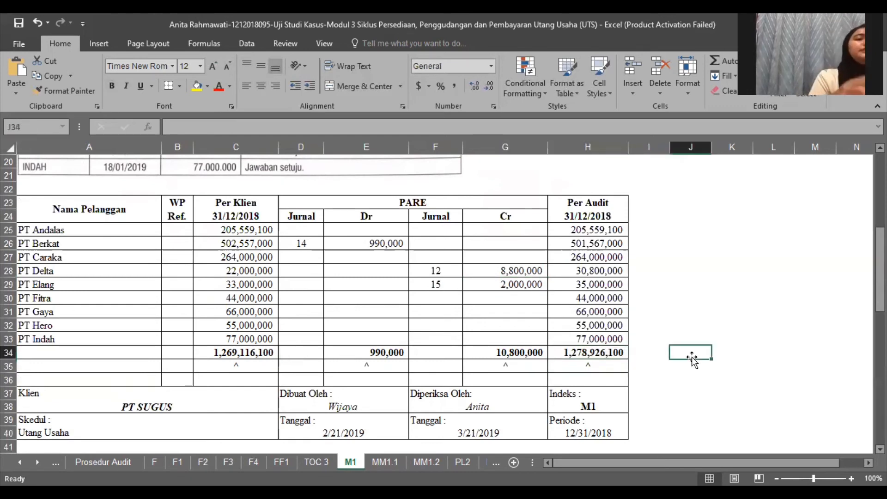
key("Left")
key("Left")
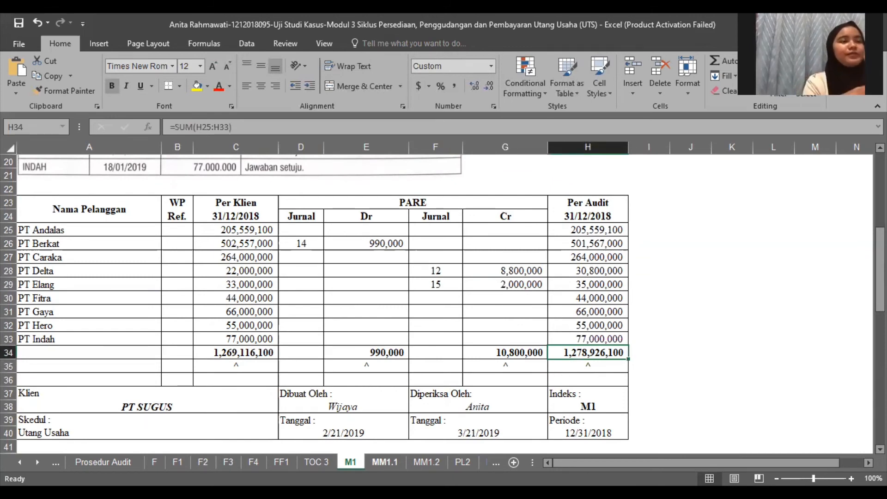
Step: View the PL2 cost of goods sold schedule and return to the PERSEDIAAN section at the start of Prosedur Audit
left_click(467, 460)
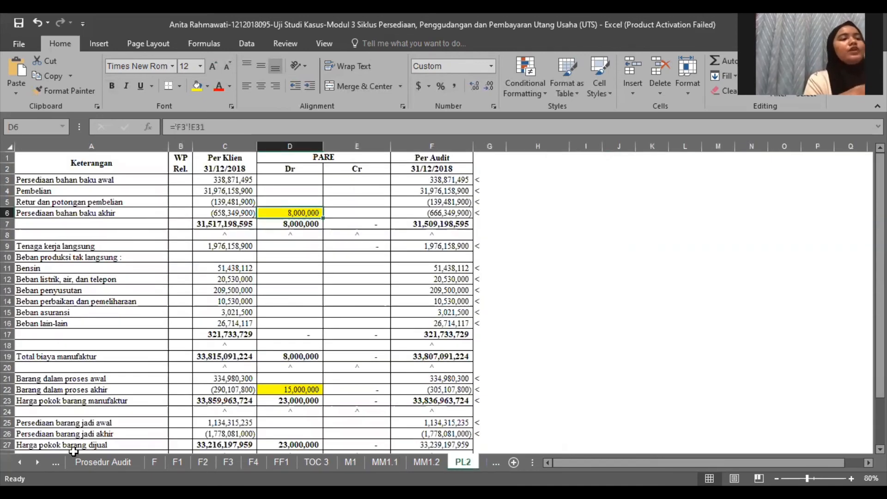
left_click(103, 462)
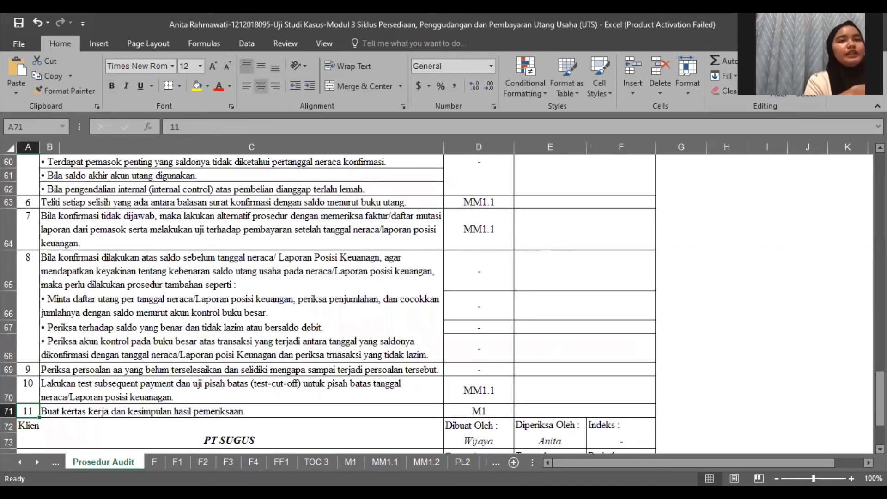
left_click_drag(880, 398, 880, 179)
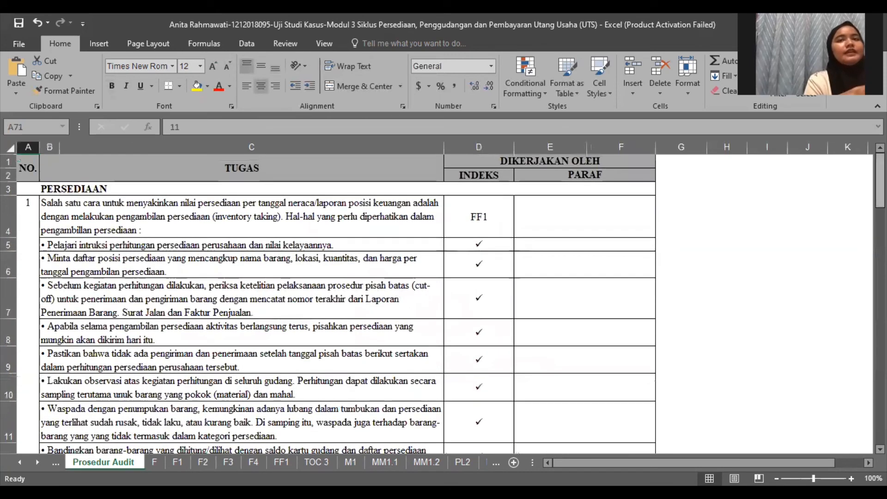
Step: View the PL2.1 purchase cut-off test, followed by the asset and liability balance sheet working papers A.2.1 and A.2.2
left_click(481, 459)
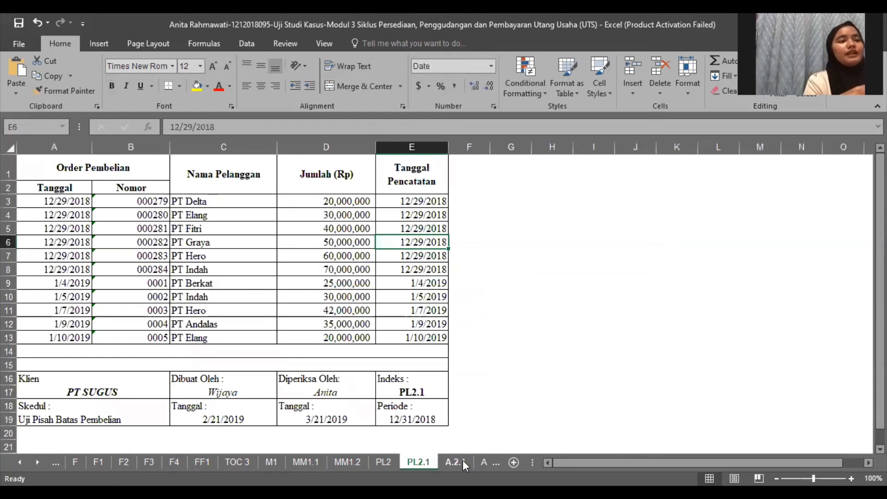
left_click(455, 462)
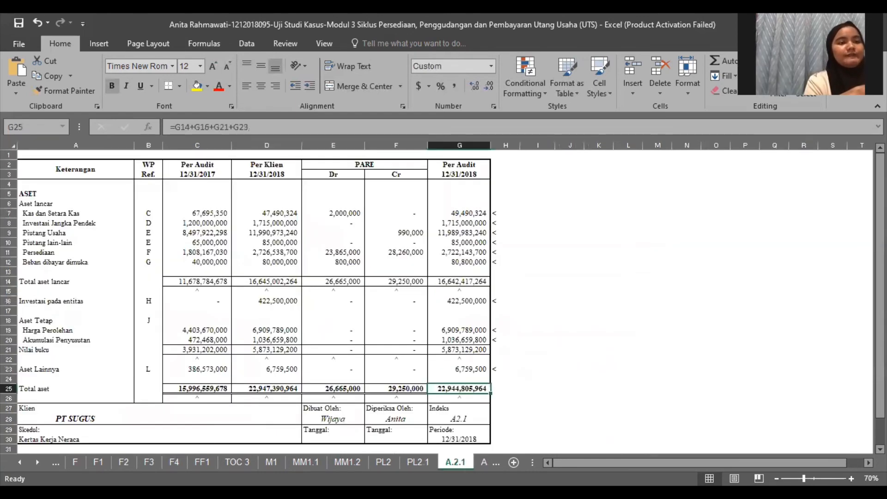
key("ctrl+Page_Down")
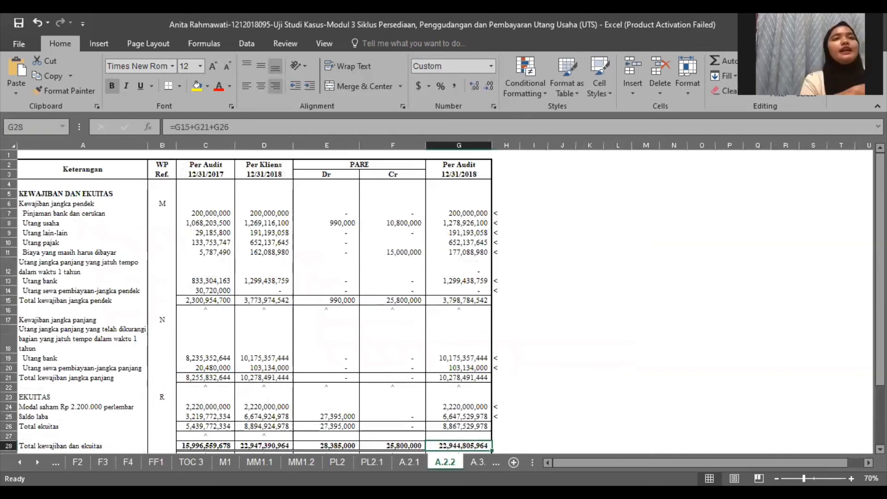
Step: Trace the Kas dan Setara Kas debit adjustment in E7 of A.2.1 to the Bank entry in E49 of M1
left_click(409, 462)
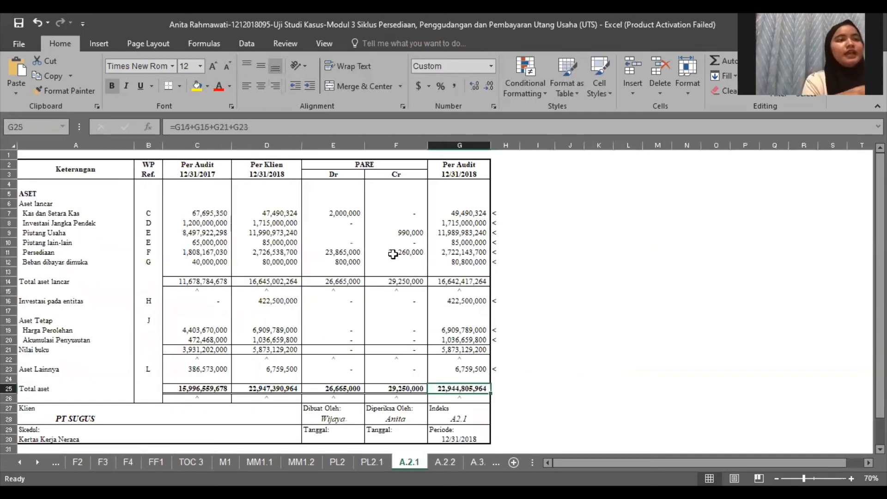
left_click(346, 213)
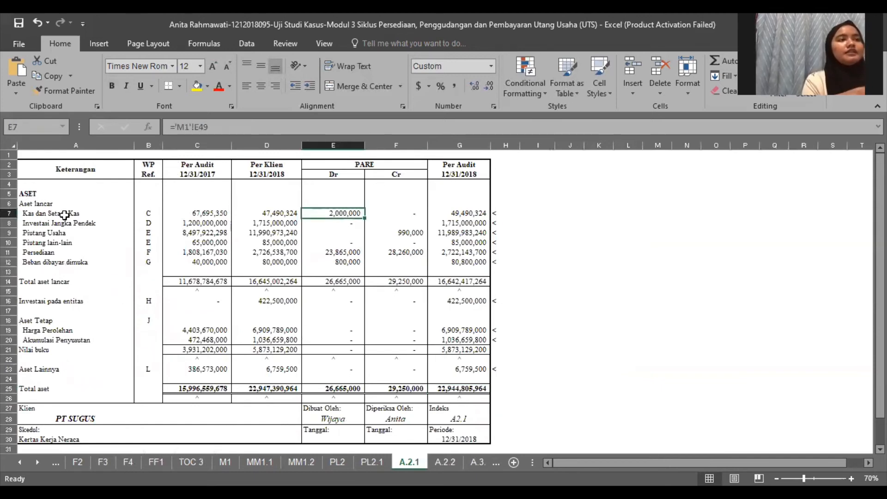
left_click(70, 223)
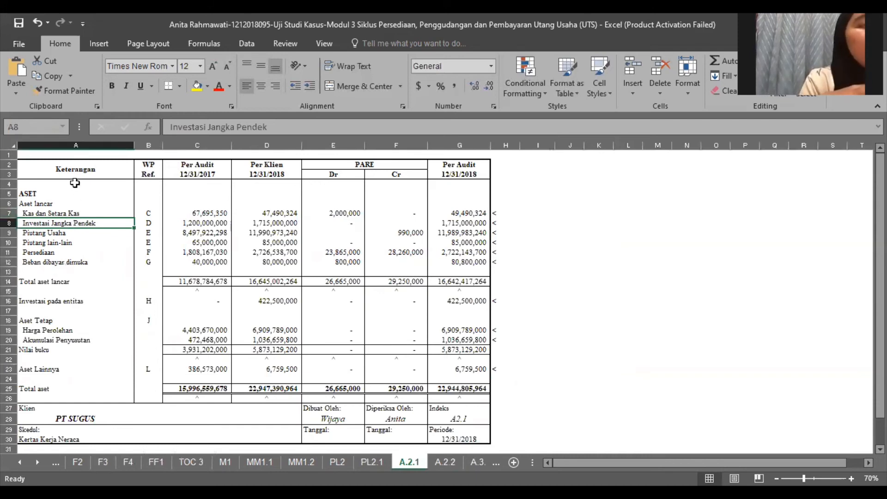
left_click(351, 206)
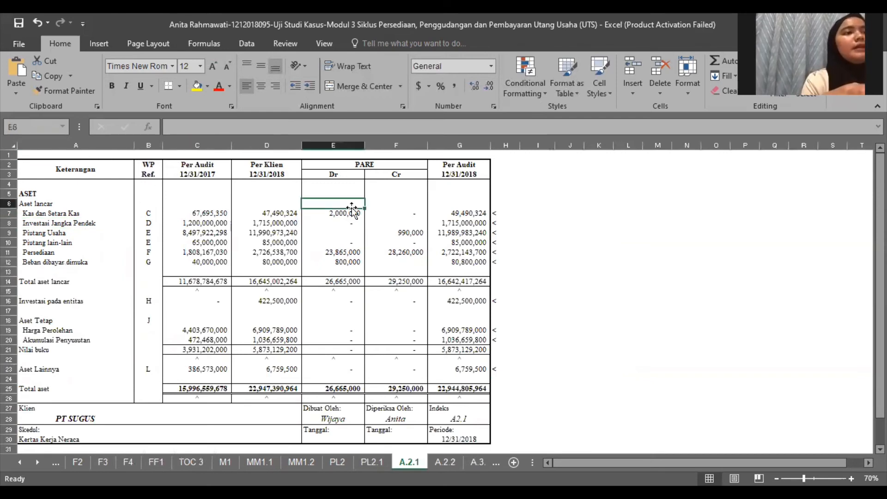
left_click(346, 214)
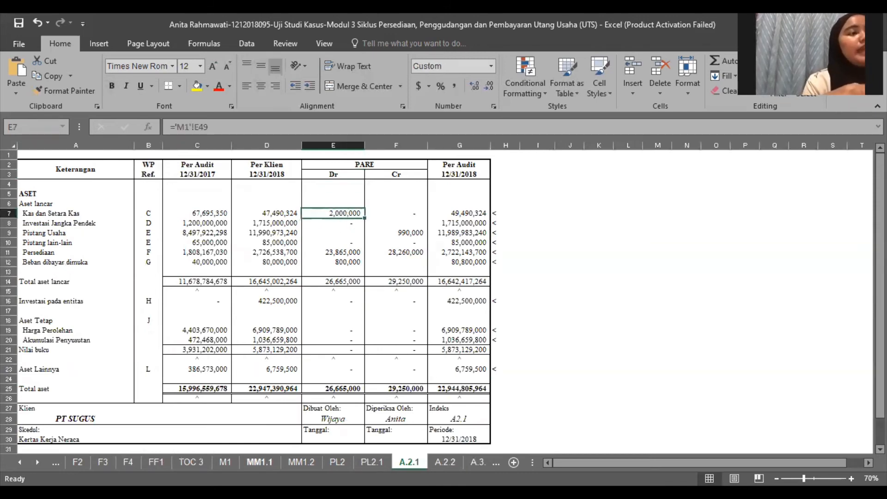
left_click(225, 462)
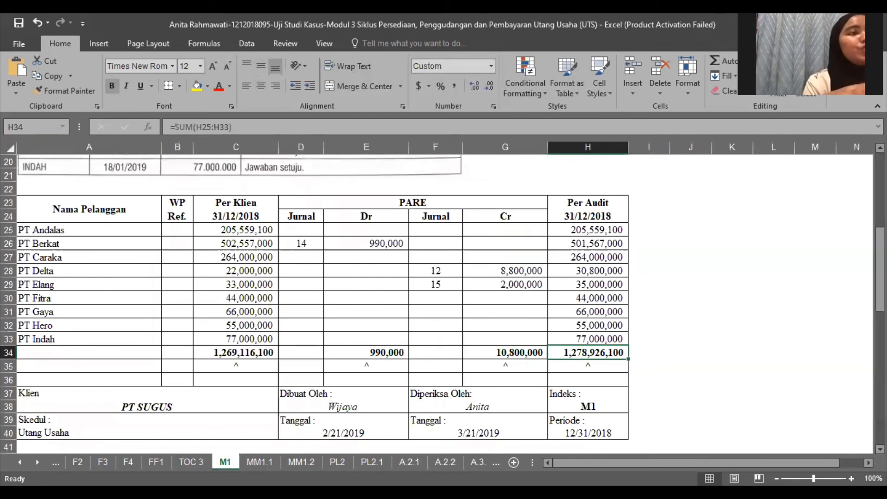
scroll(461, 270, "down", 5)
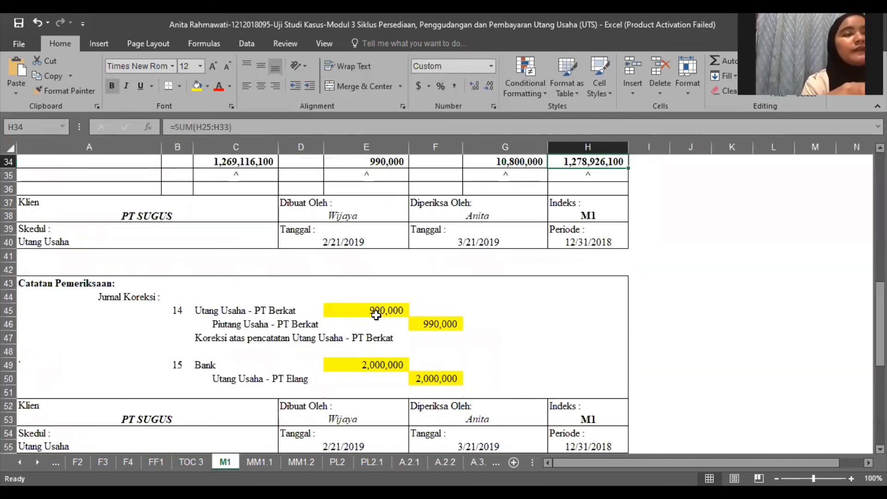
left_click(364, 365)
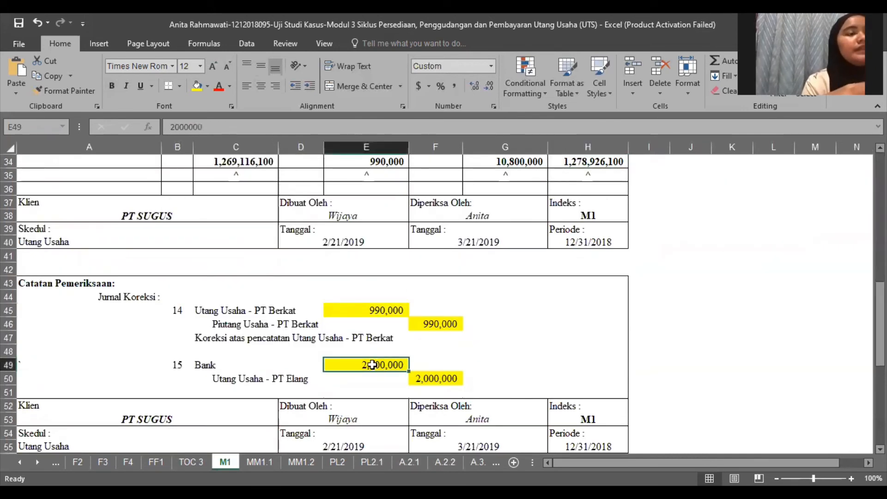
Step: Return to A.2.1 and check the PARE cells for Kas dan Setara Kas, Investasi Jangka Pendek and Piutang Usaha in rows 7 to 9
left_click(402, 462)
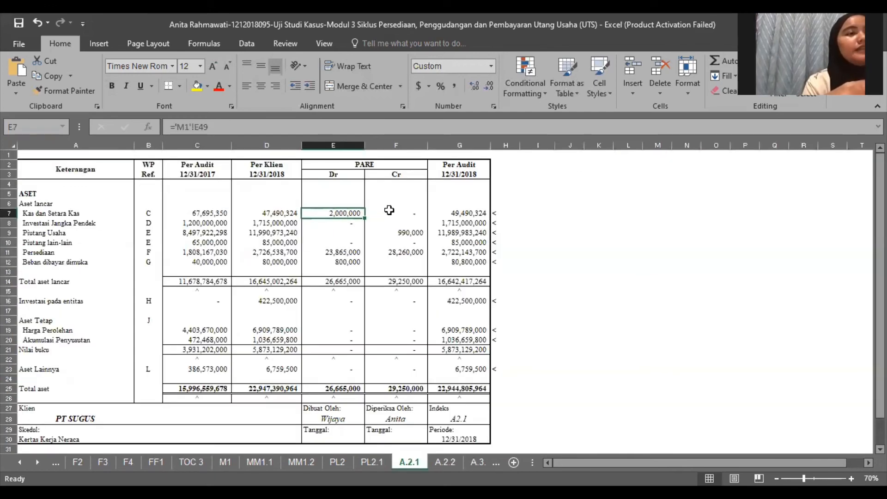
left_click(391, 213)
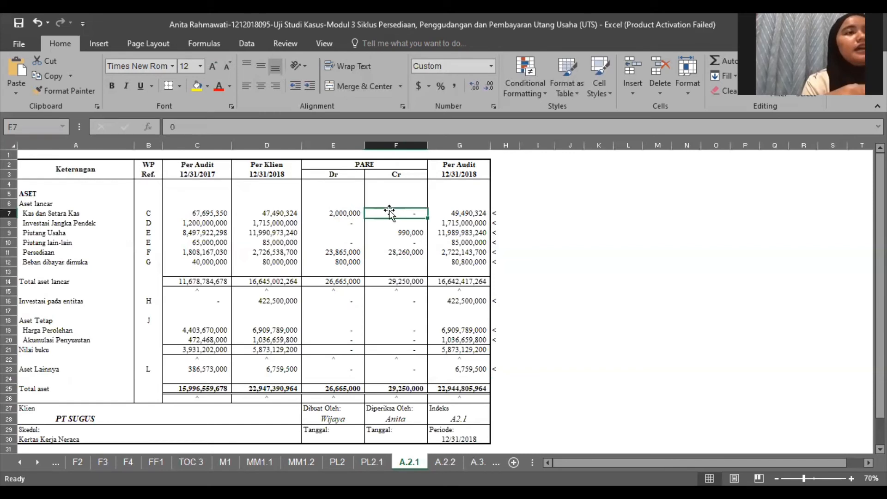
left_click(340, 223)
key("Left")
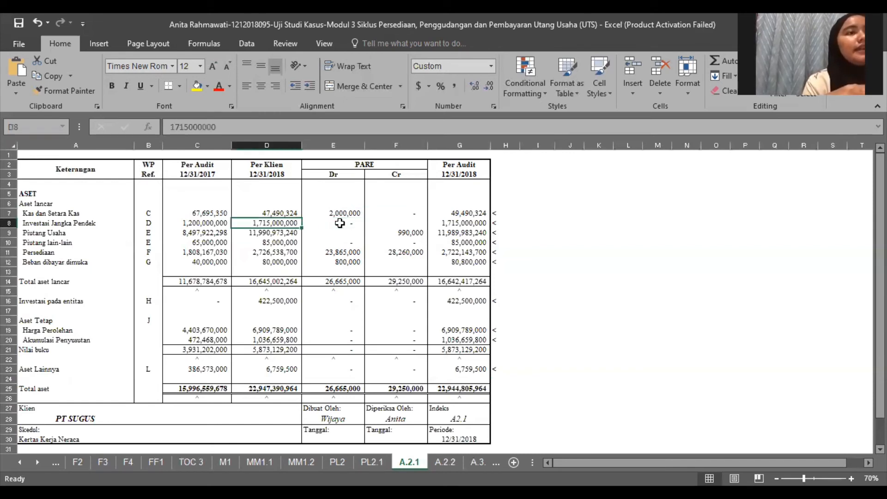
key("Down")
key("Right")
key("Right")
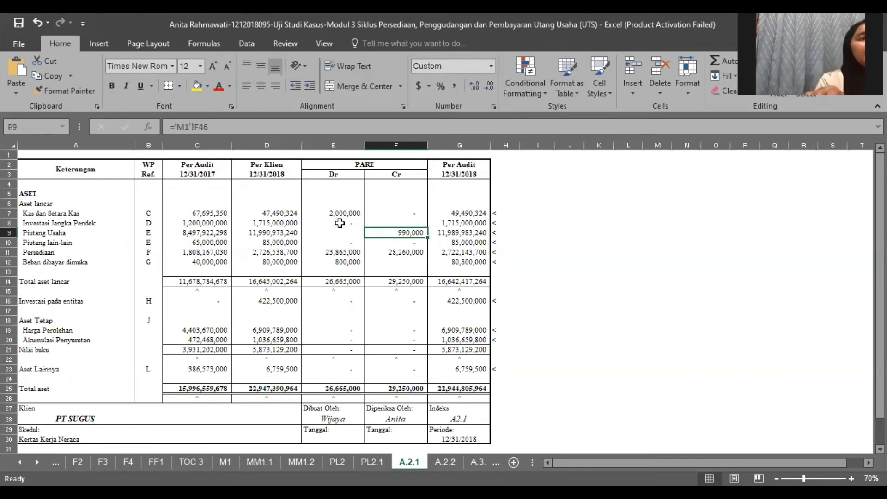
left_click(348, 231)
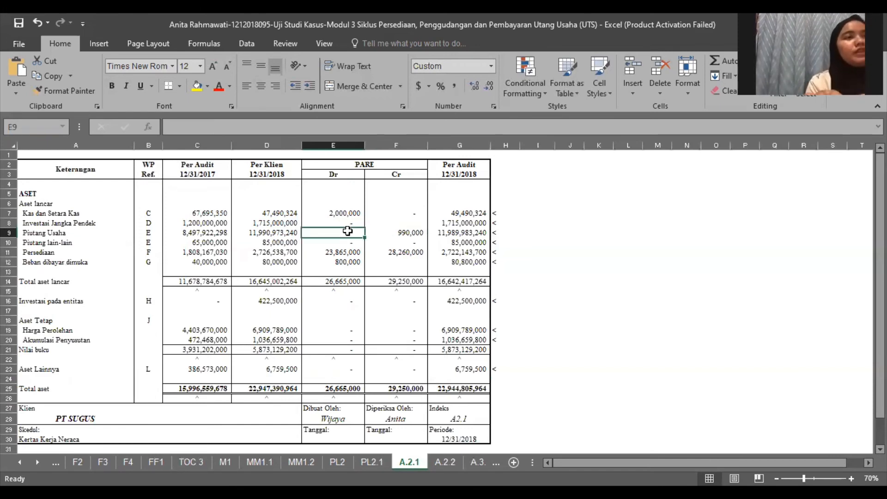
left_click(388, 234)
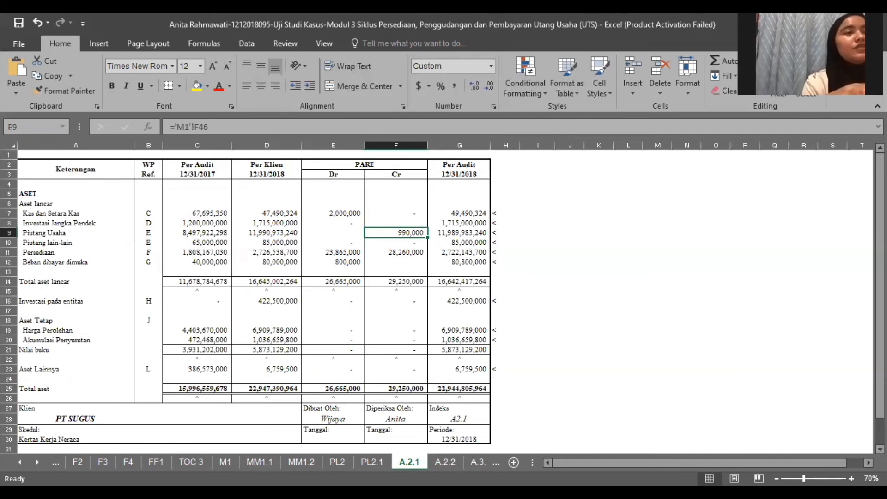
Step: Trace the Piutang Usaha credit adjustment to F46 in correcting journal 14 on M1
left_click(225, 462)
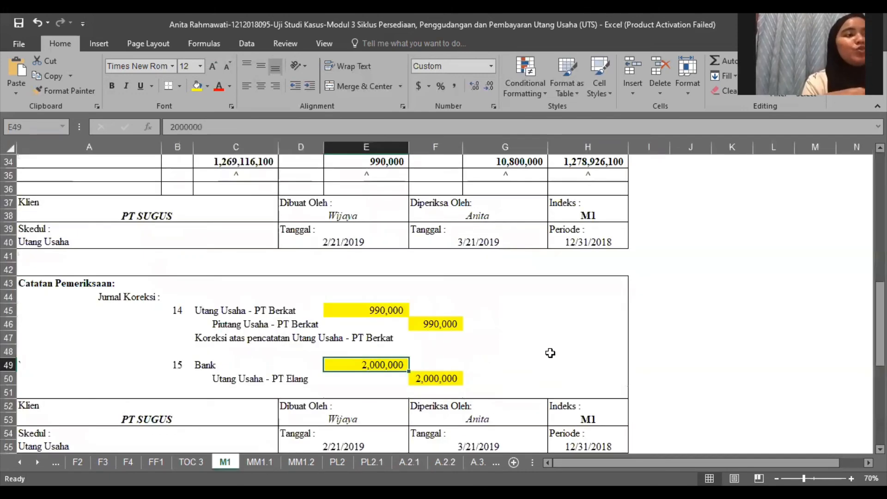
left_click(447, 324)
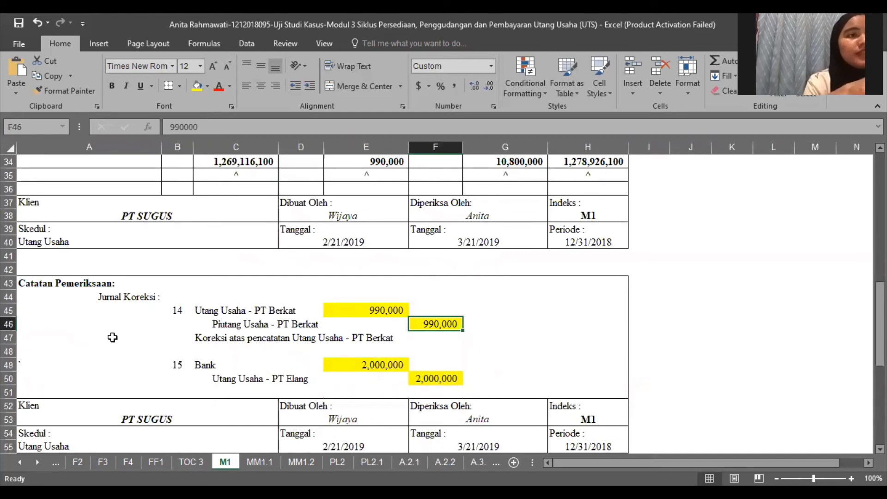
left_click(8, 324)
left_click(458, 360)
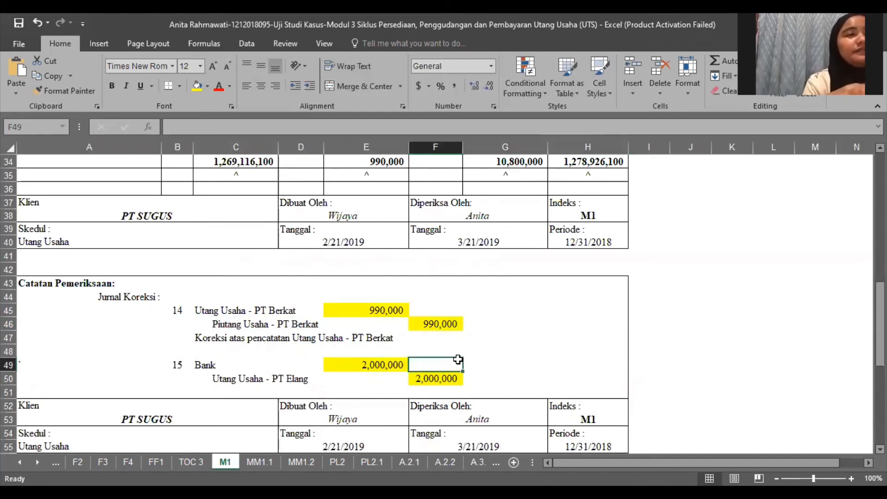
Step: Trace the Persediaan debit and credit adjustments in E11 and F11 of A.2.1 to the PARE totals in D7 and E7 of sheet F
left_click(413, 461)
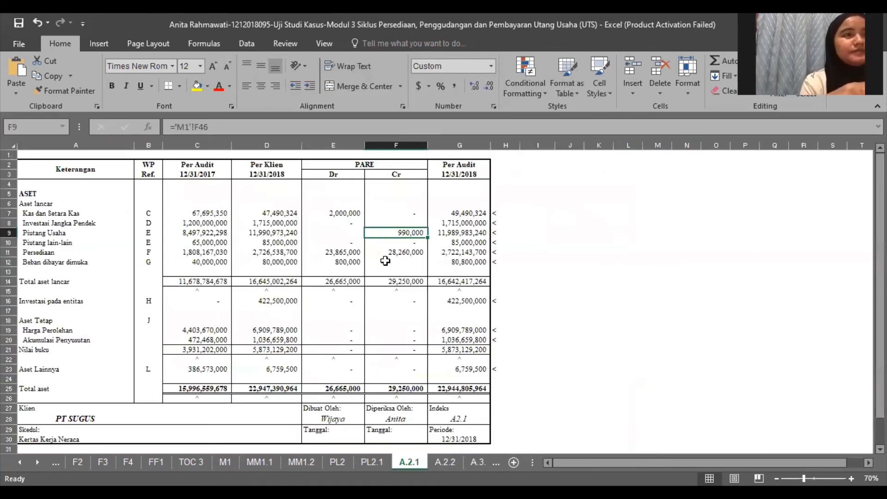
left_click(329, 250)
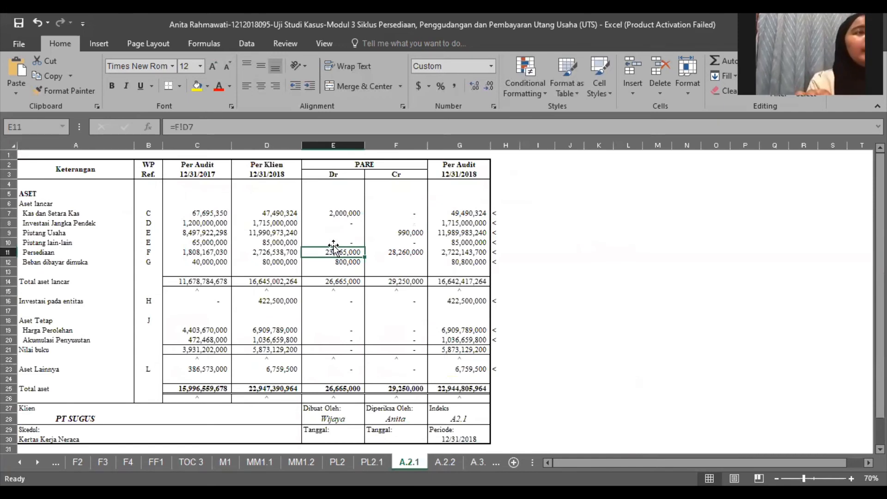
key("Right")
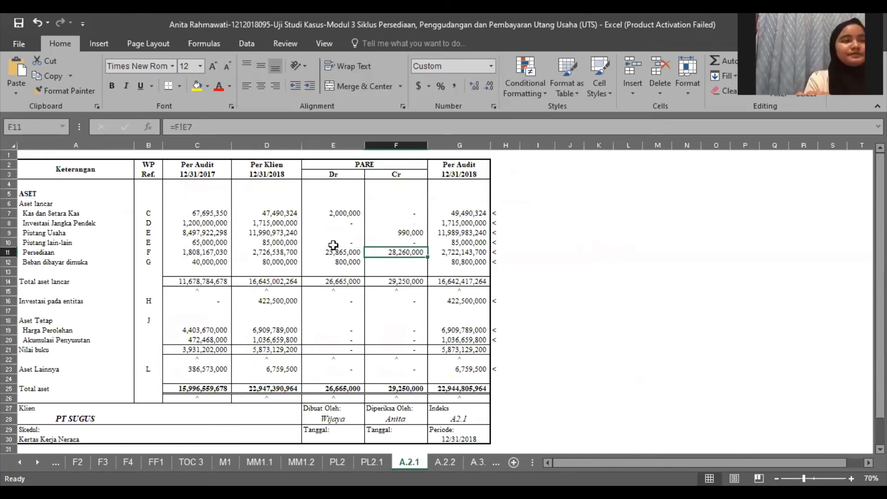
left_click(331, 252)
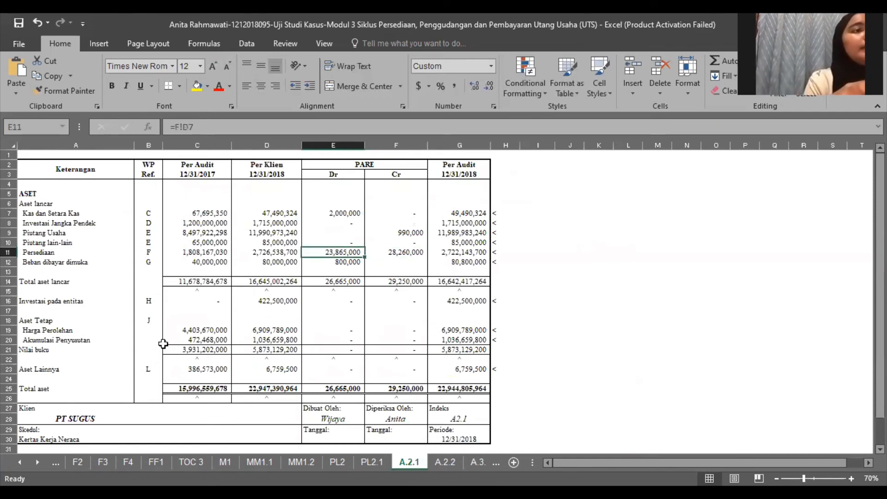
left_click(60, 459)
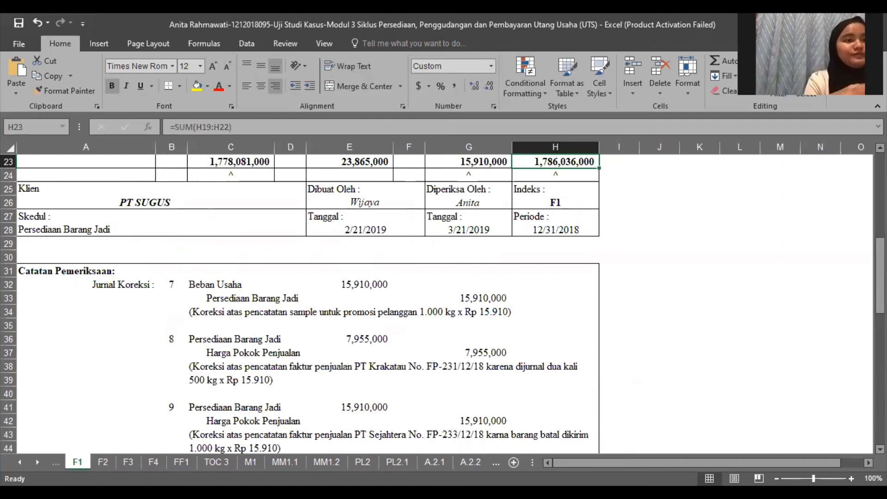
key("ctrl+Page_Up")
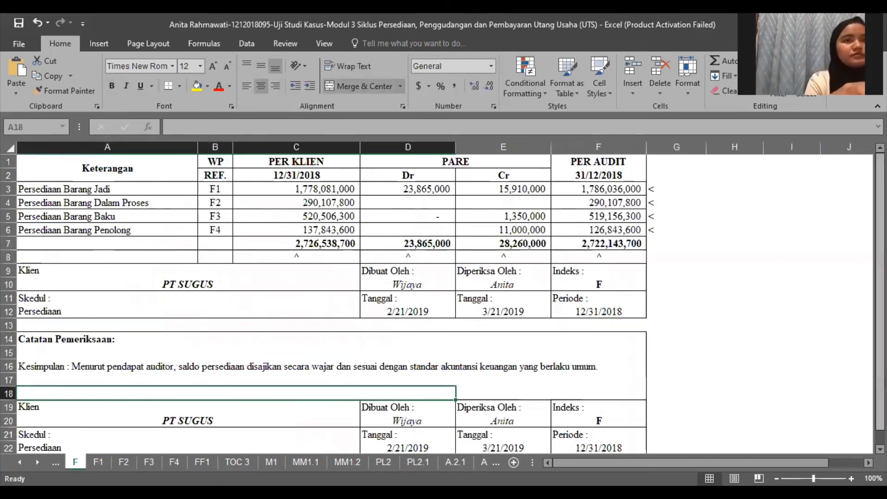
left_click(434, 247)
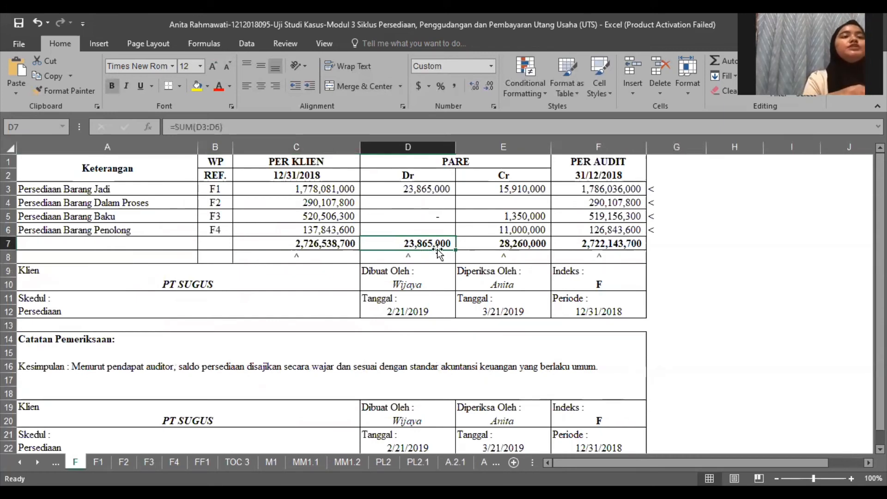
left_click(489, 244)
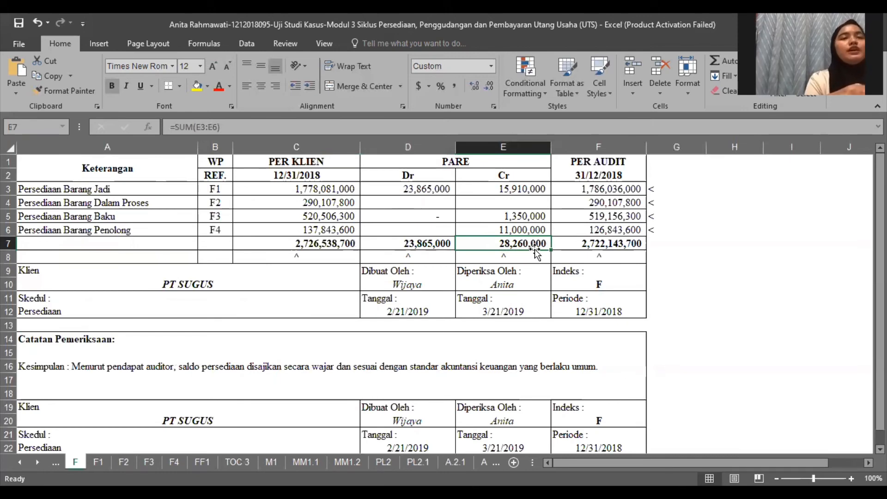
left_click(455, 462)
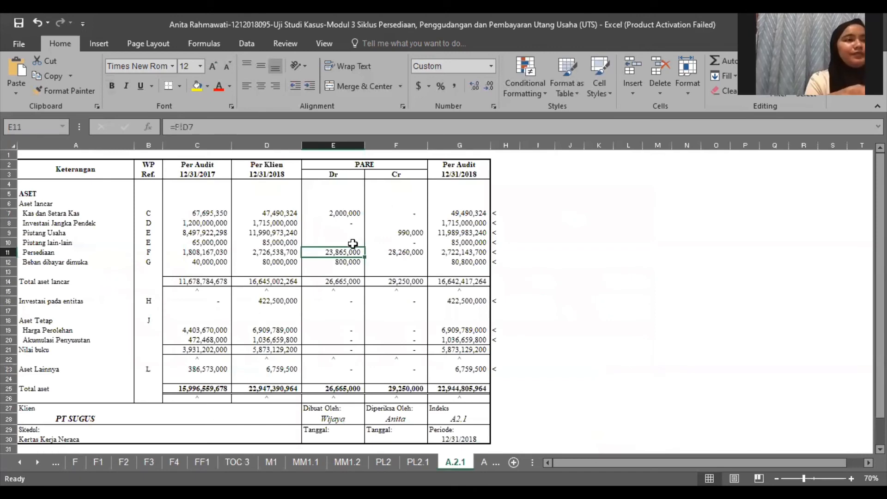
left_click(393, 251)
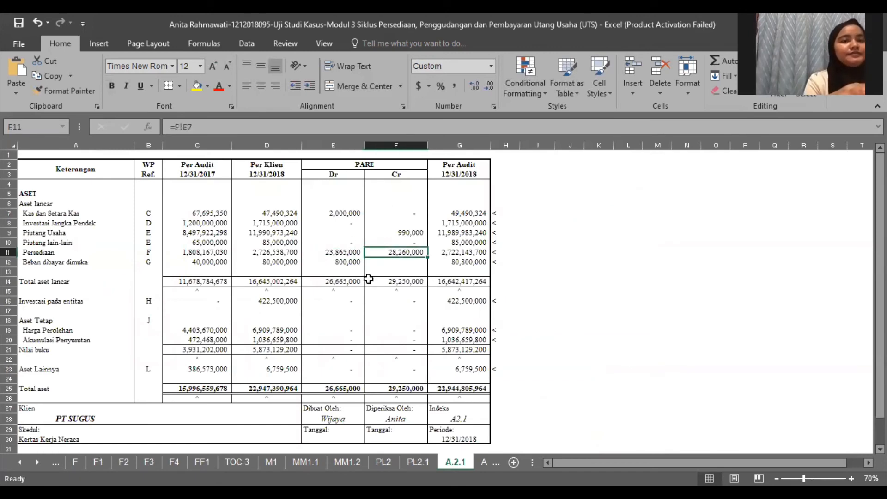
Step: Trace the Beban dibayar dimuka debit adjustment in E12 of A.2.1 to the PPN Masukan entry in E32 of F3
left_click(345, 262)
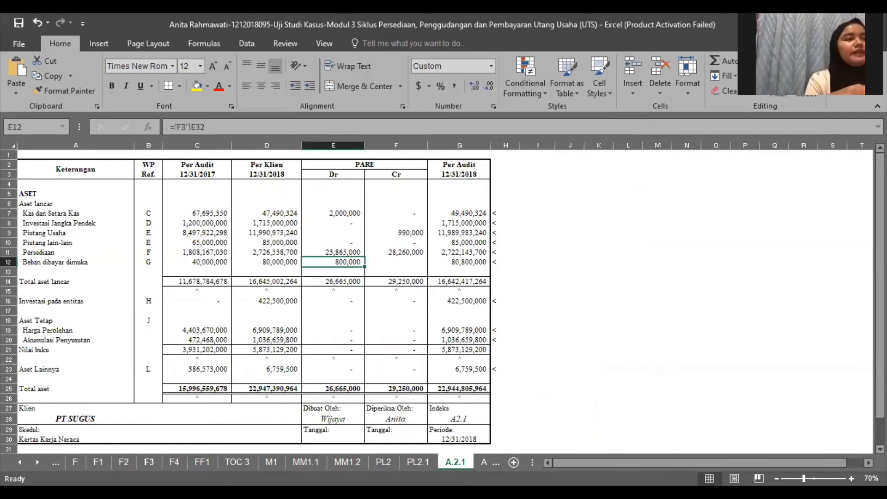
left_click(149, 462)
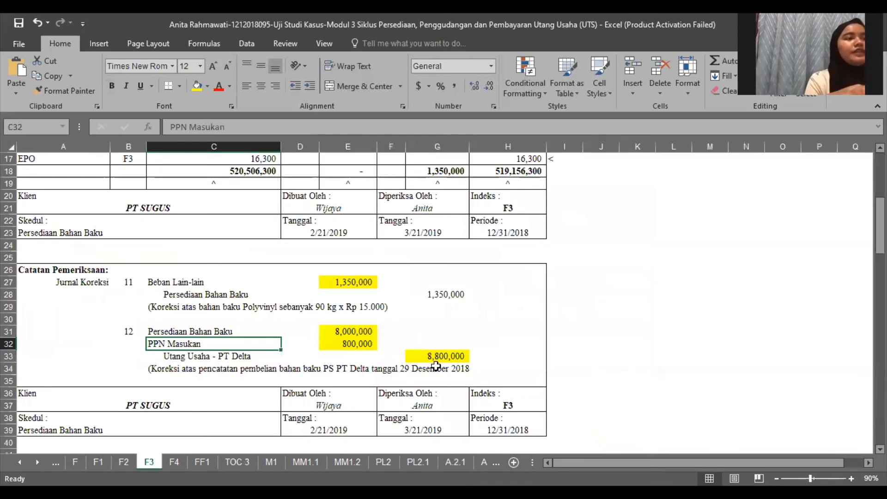
left_click(351, 344)
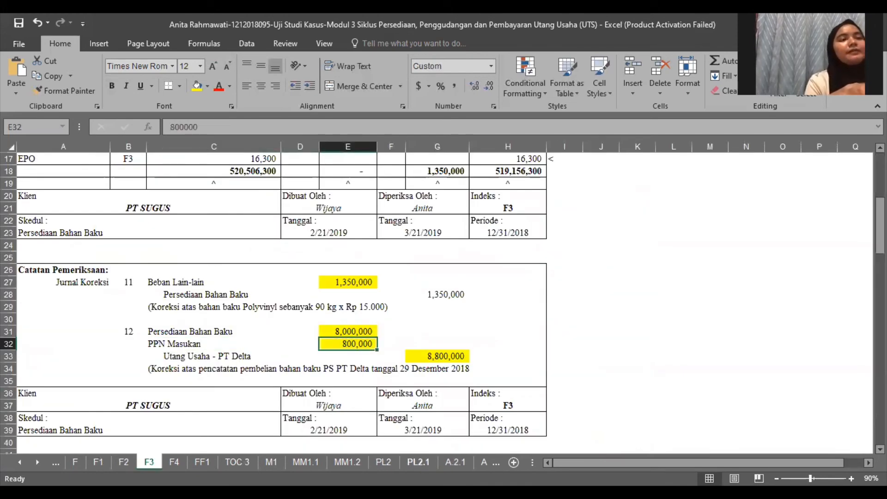
left_click(455, 462)
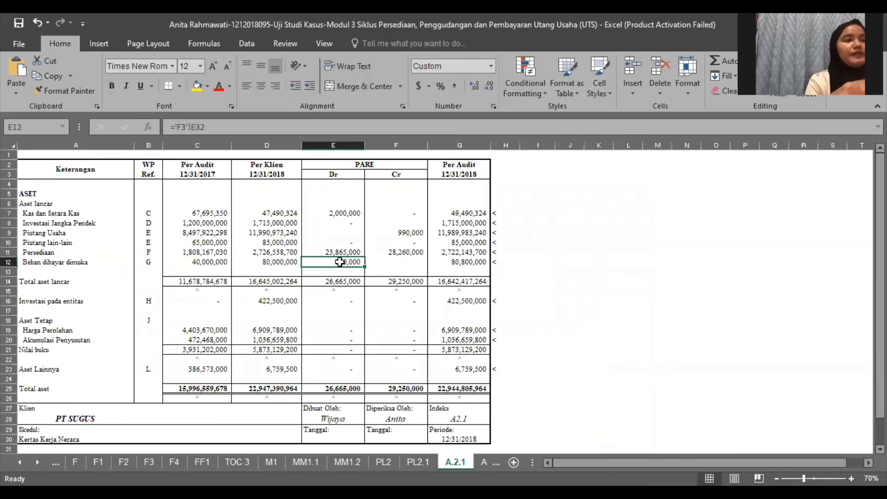
Step: Check the PARE debit cells from E19 to E23 and the Total aset formula in G25 of A.2.1, and open A.2.2 for comparison
left_click(347, 330)
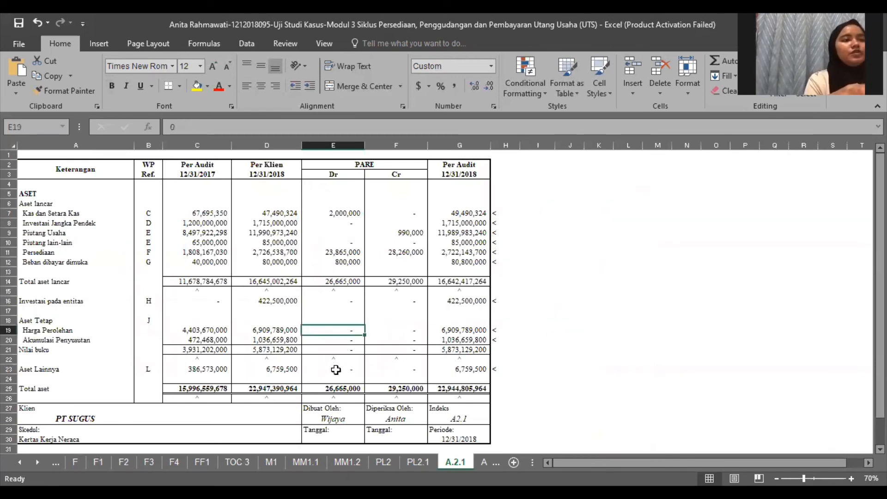
key("Down")
key("Down")
key("Down")
key("Down")
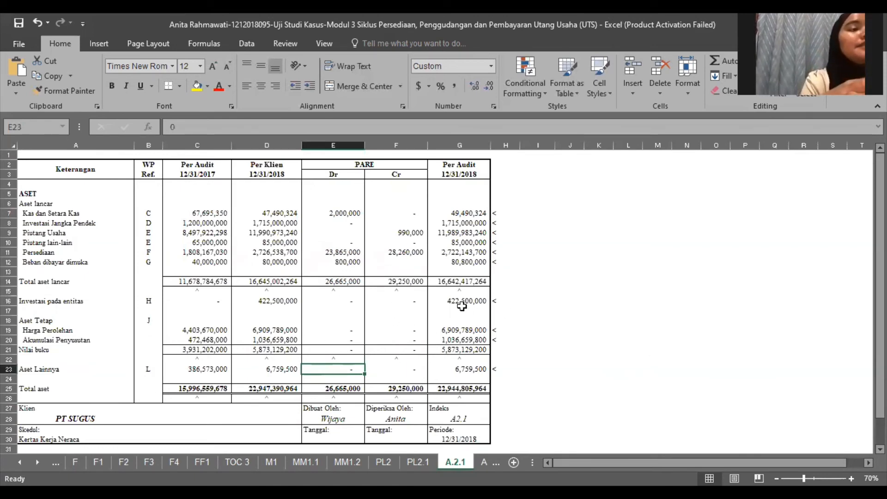
left_click(448, 385)
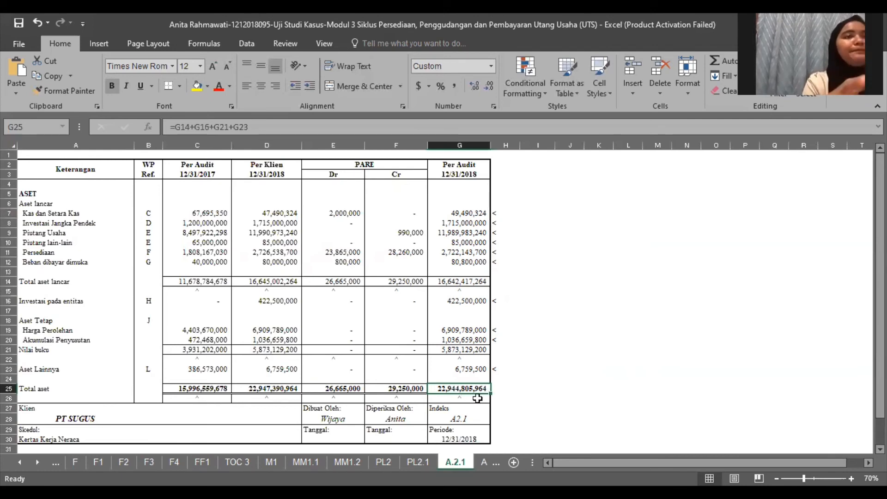
left_click(487, 460)
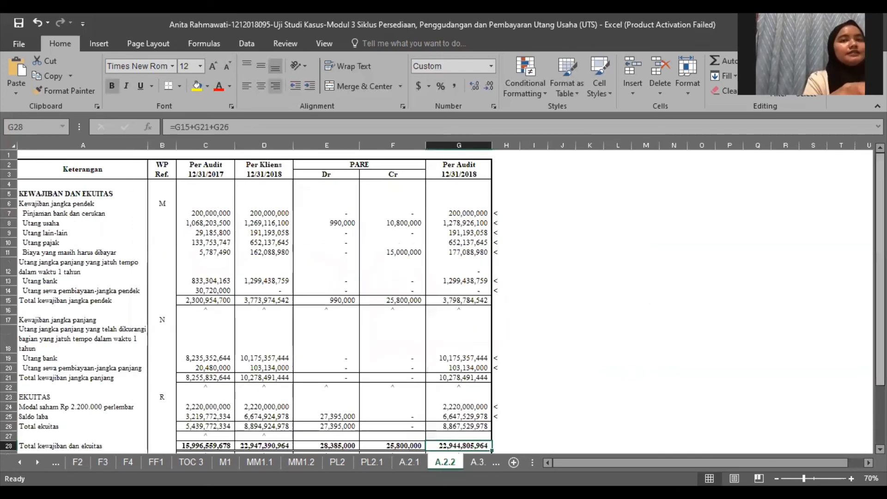
Step: Trace the Utang usaha debit adjustment in E8 of A.2.2 to E45 in correcting journal 14 on M1
mouse_move(880, 194)
left_mouse_down()
mouse_move(880, 255)
mouse_move(880, 195)
left_mouse_up()
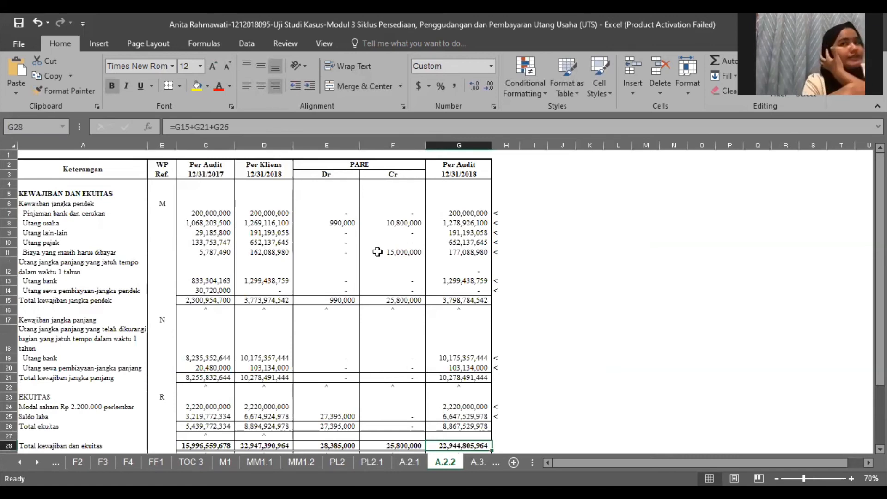
left_click(334, 214)
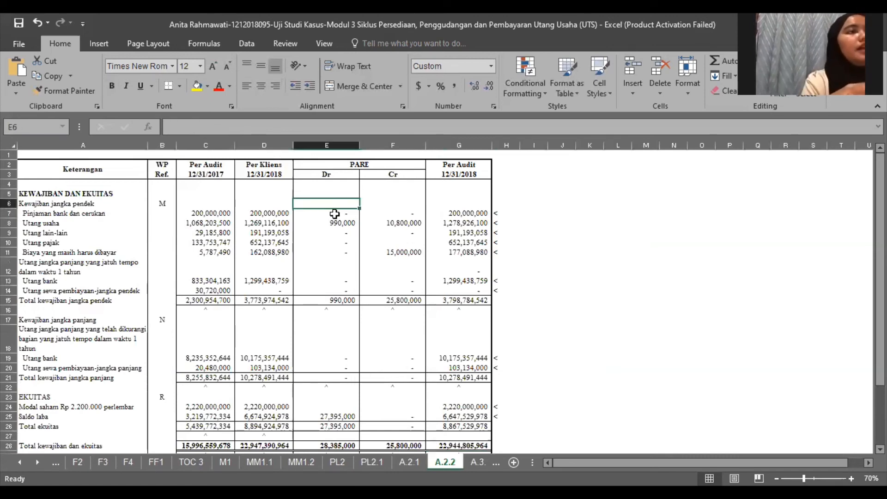
key("Down")
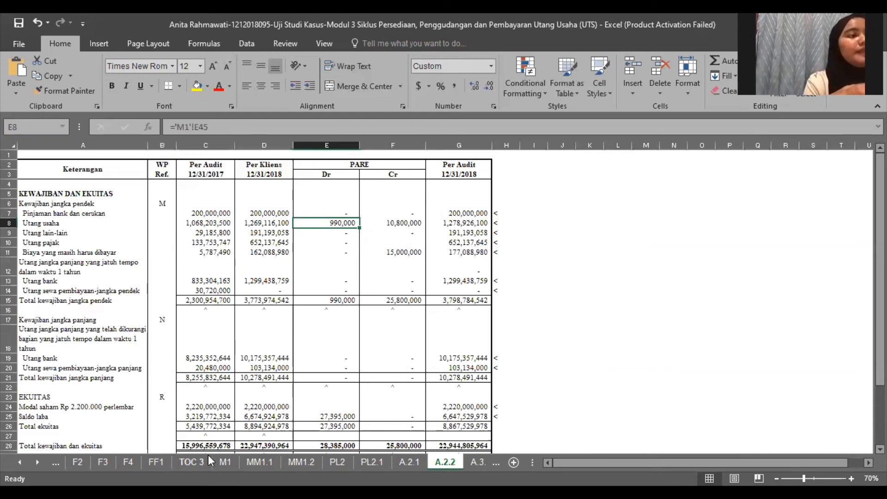
left_click(219, 460)
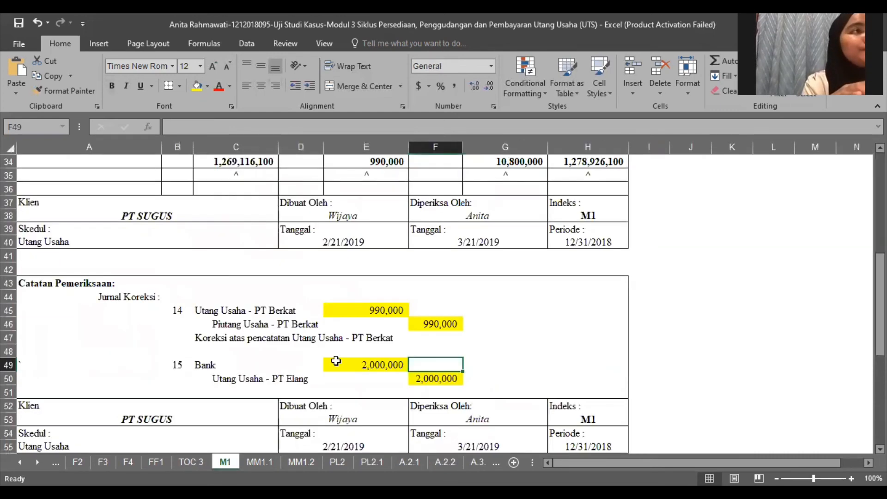
left_click(390, 314)
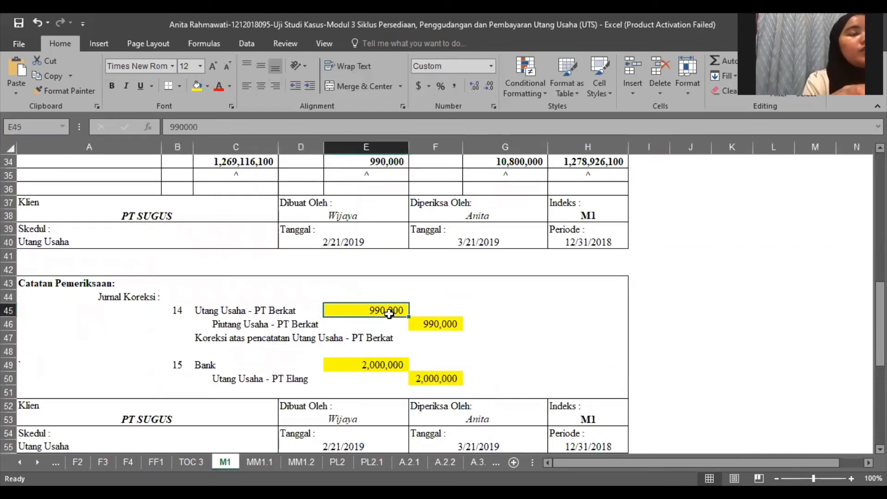
left_click(445, 462)
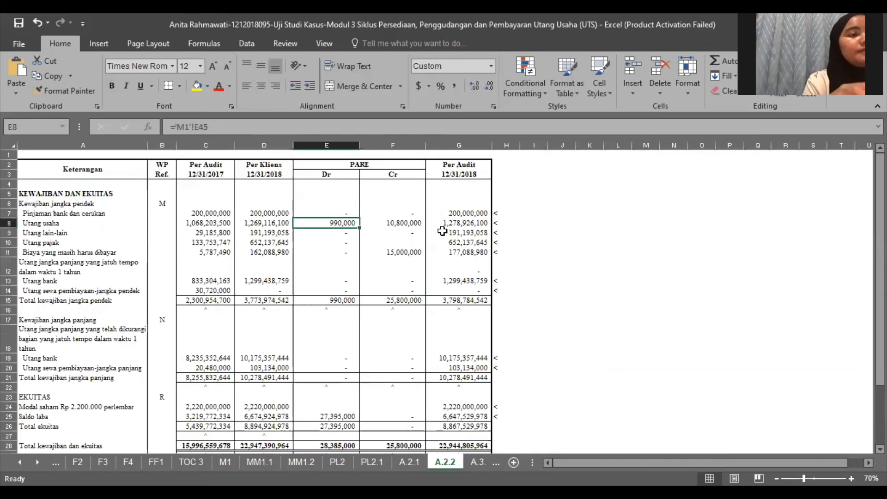
Step: Trace the first part of the Utang usaha credit adjustment in F8 of A.2.2 to the PT Delta entry in G33 of F3
left_click(396, 226)
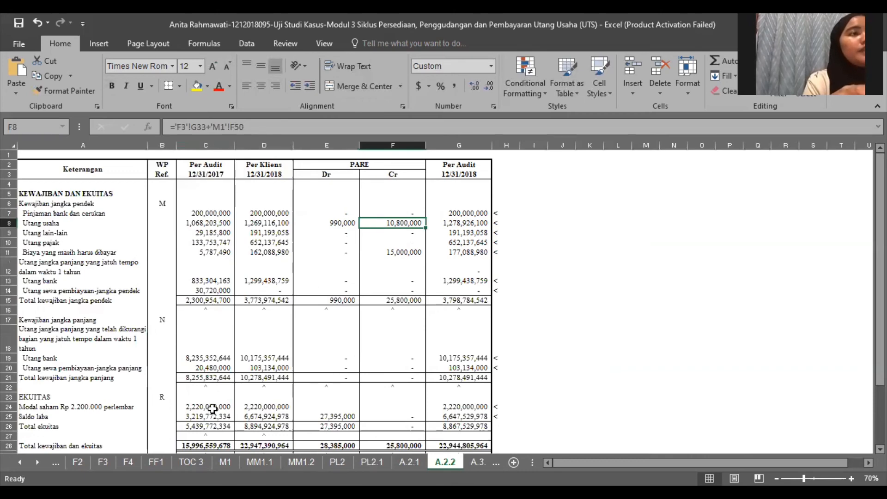
left_click(102, 462)
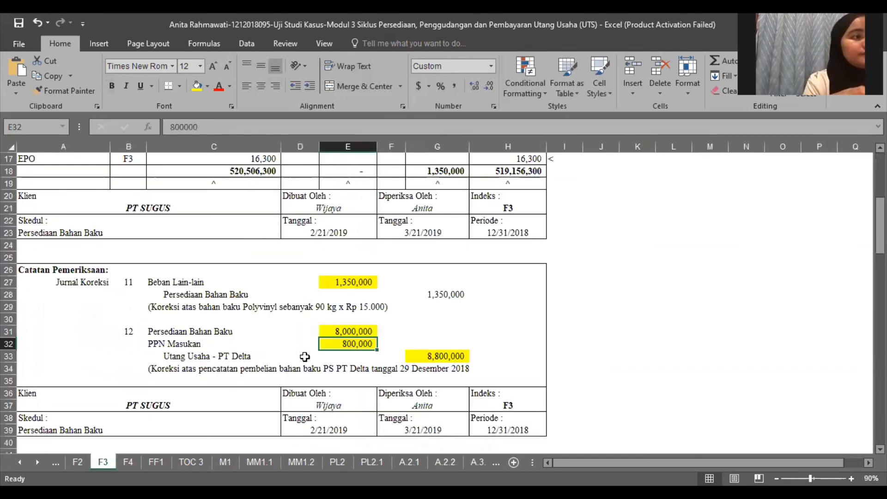
left_click(459, 354)
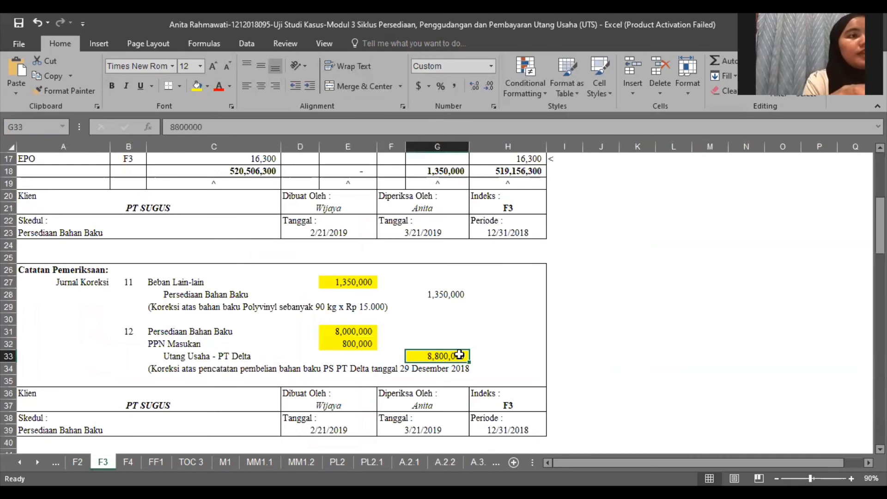
left_click(445, 462)
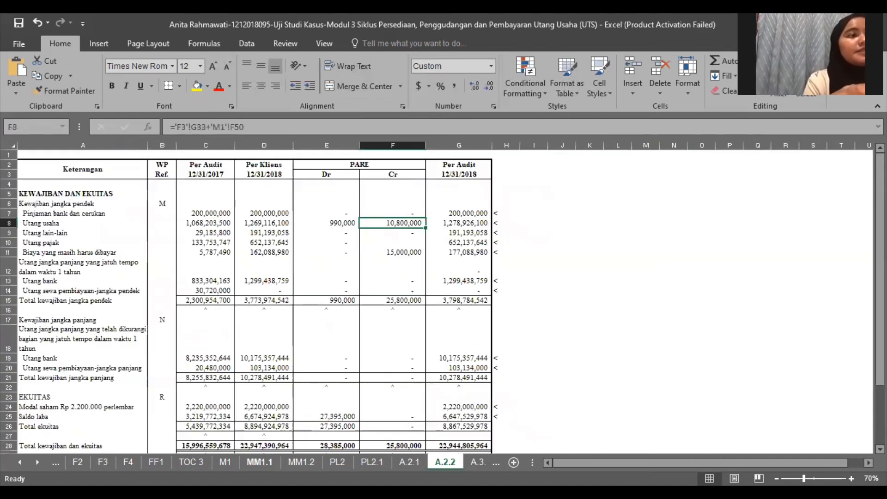
Step: Trace the remaining Utang usaha credit to the PT Elang entry in F50 of M1 and check the audited balance formula in G8 of A.2.2
left_click(259, 462)
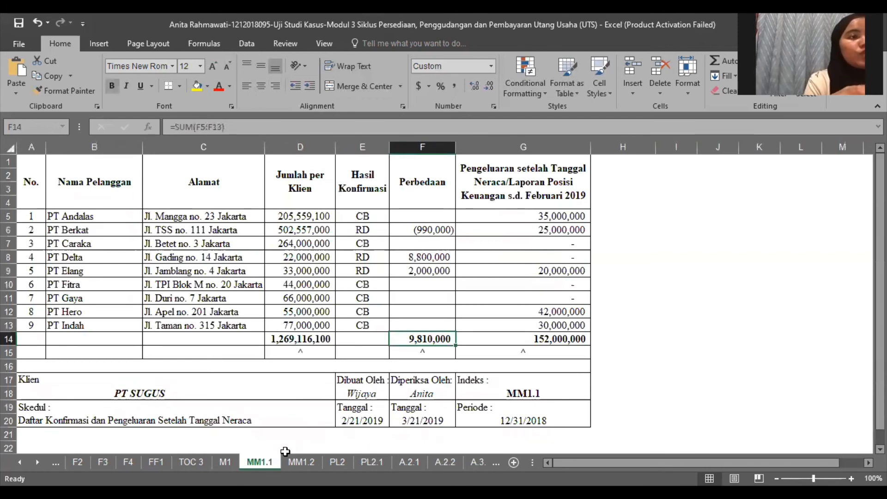
left_click(225, 462)
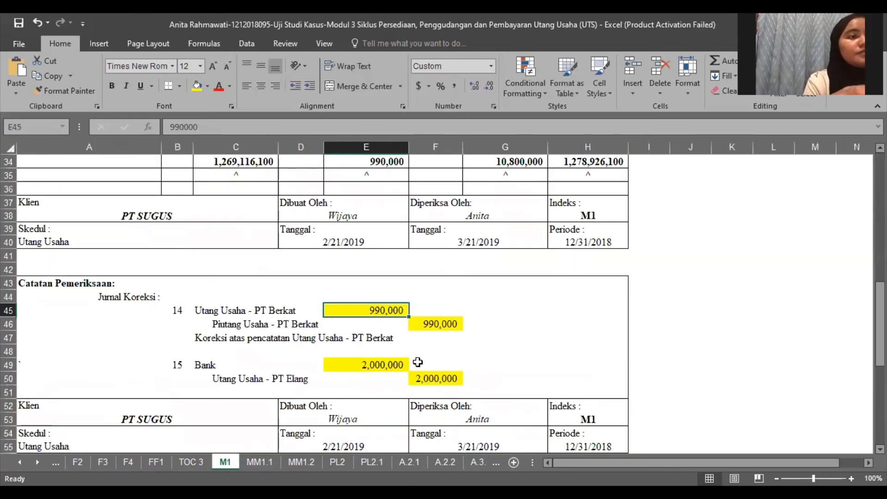
left_click(433, 379)
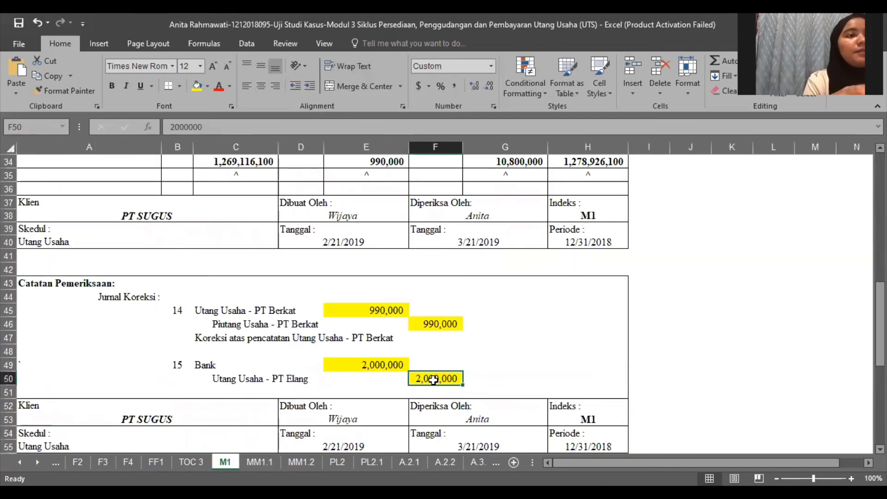
left_click(407, 462)
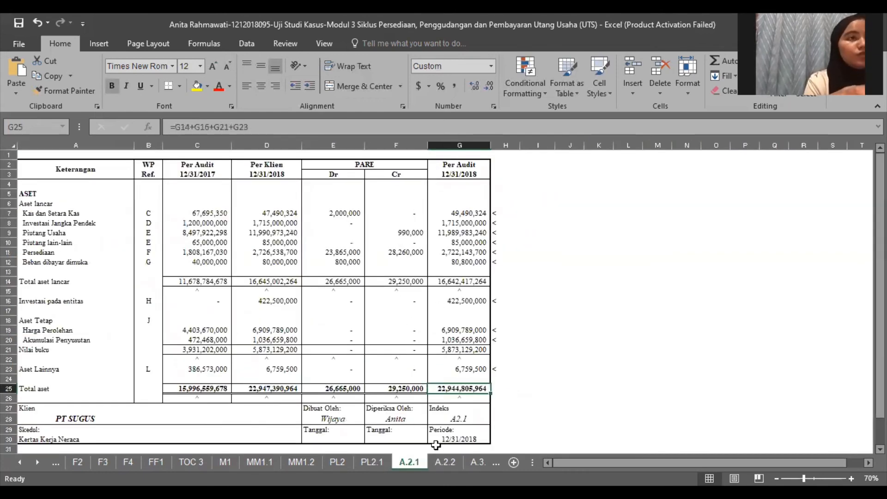
left_click(436, 461)
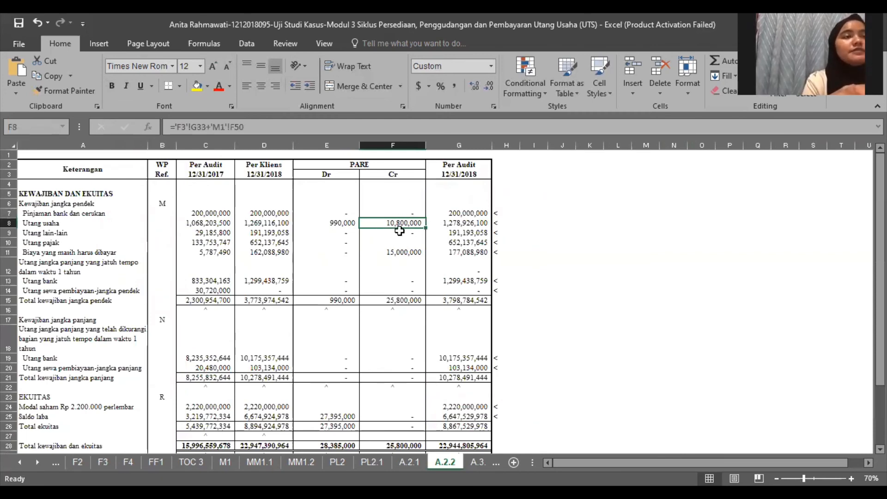
left_click(455, 225)
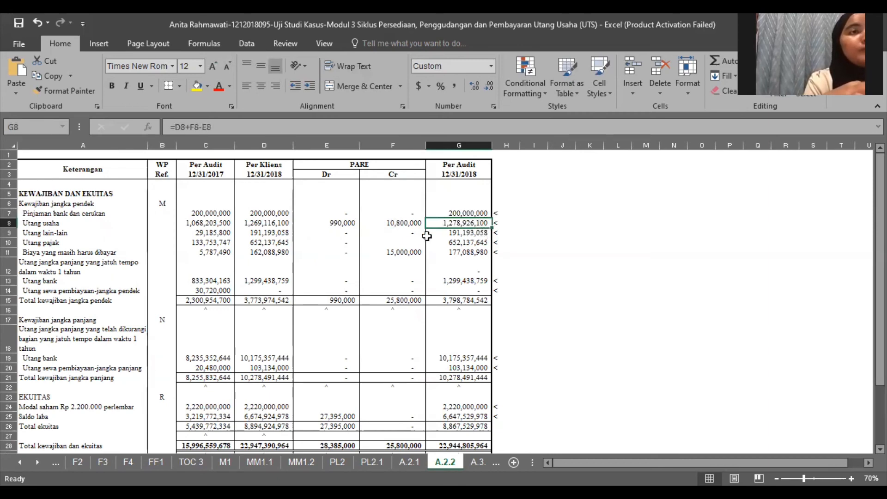
Step: Trace the Biaya yang masih harus dibayar credit in F11 of A.2.2 to G22 of F2 and check the audited balance formula in G11
left_click(348, 233)
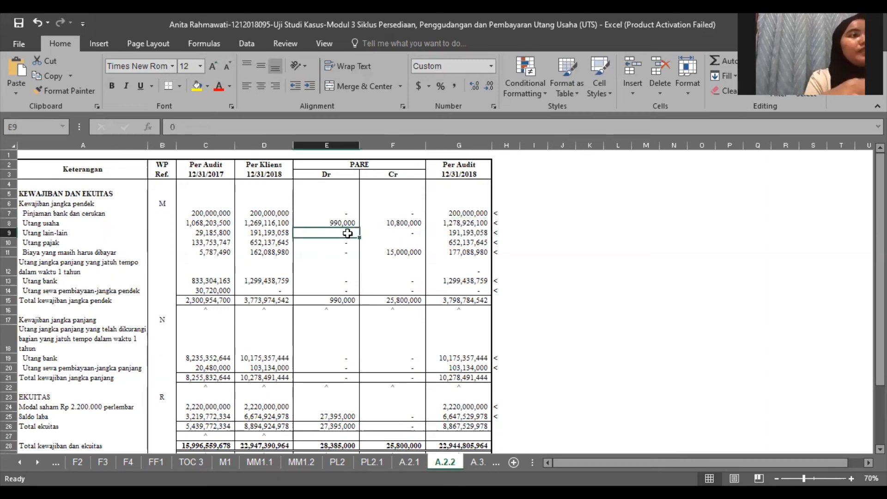
key("Right")
key("Down")
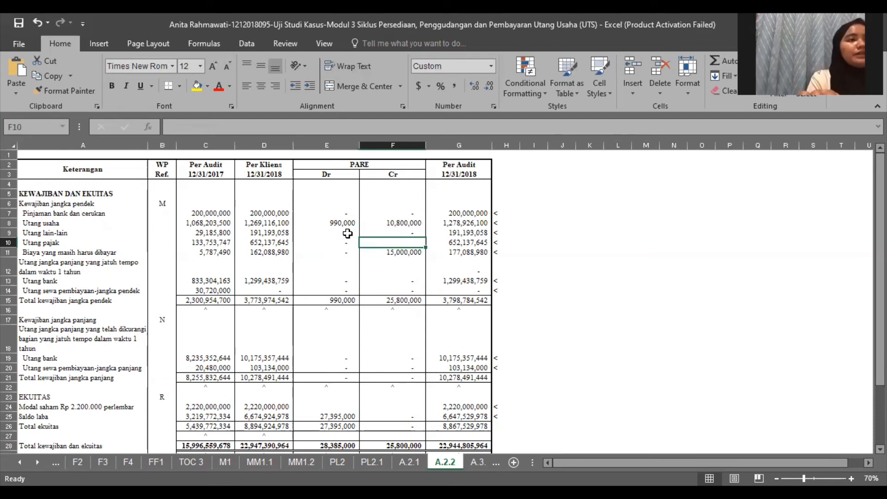
key("Down")
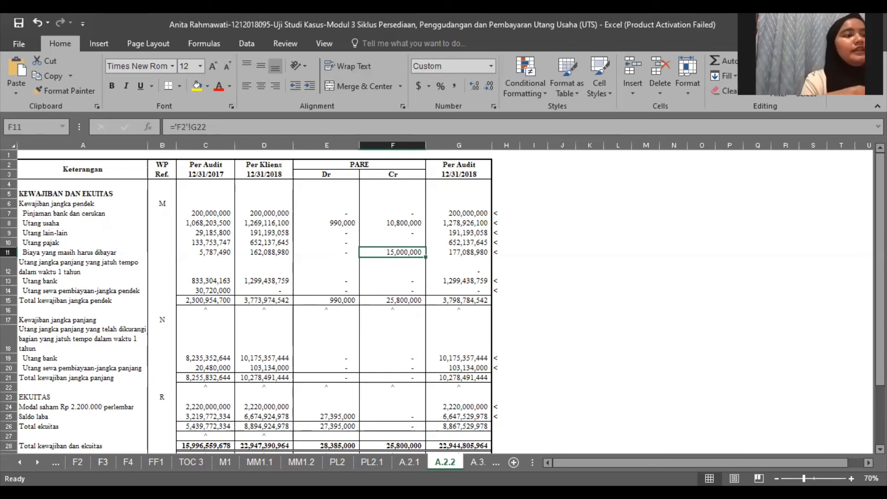
key("ctrl+bracketleft")
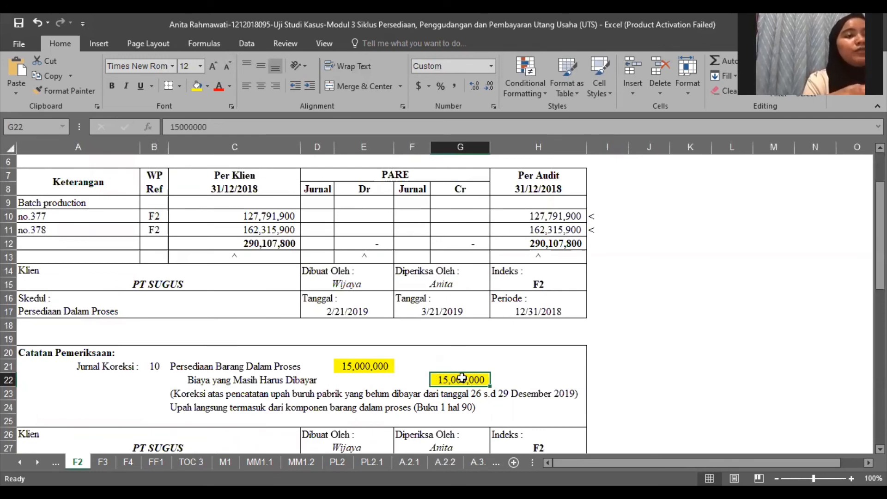
left_click(439, 458)
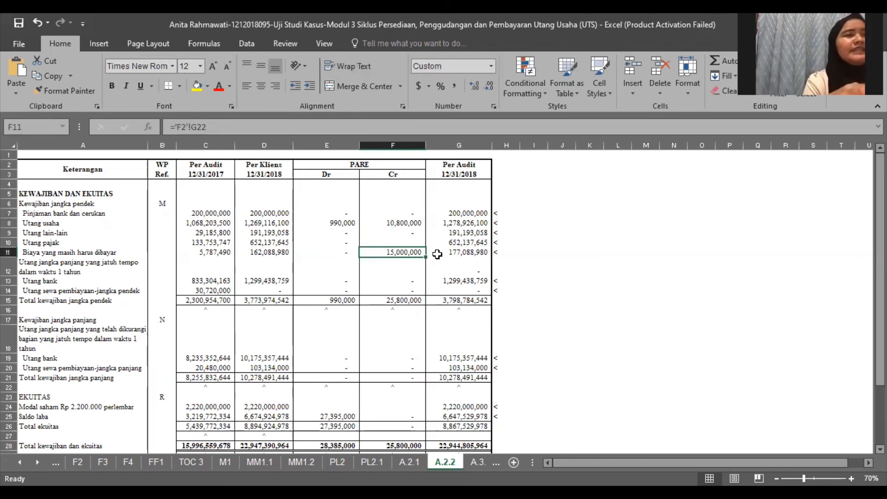
left_click(437, 253)
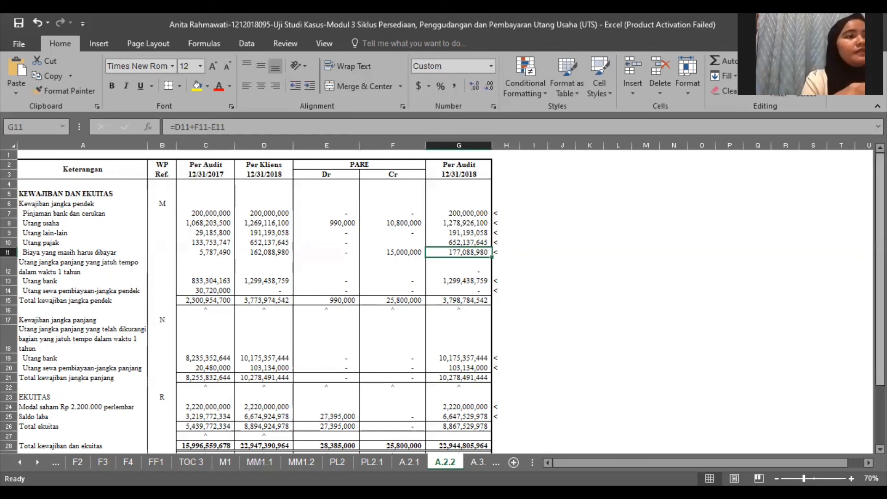
left_click_drag(881, 225, 880, 253)
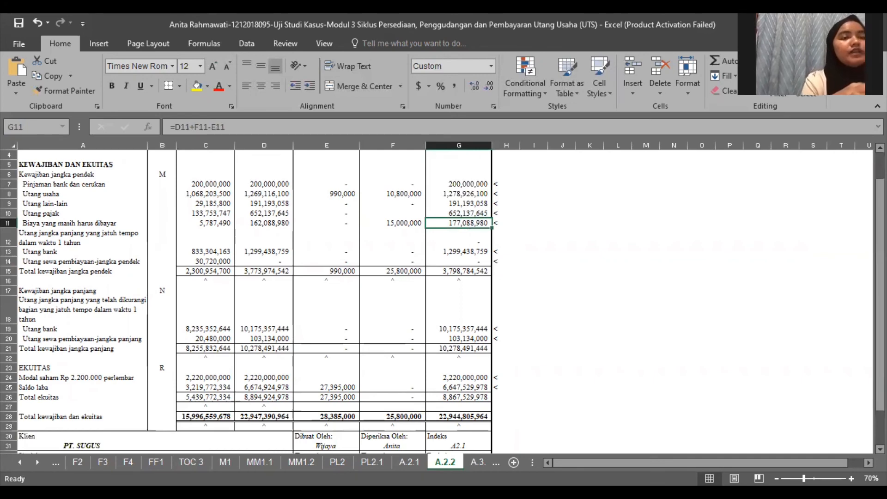
Step: Trace the Beban Pokok Penjualan debit adjustment in E7 of A.3.1 to D27 of PL2 and check the audited figure in F27
left_click(478, 463)
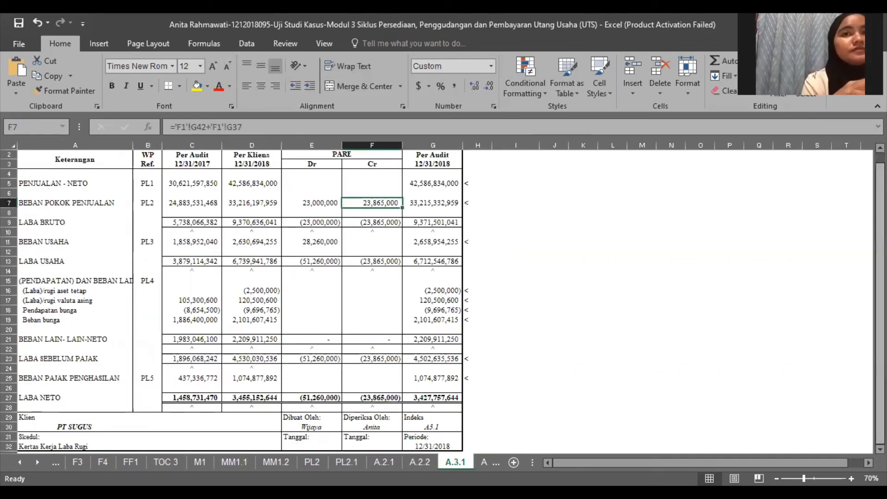
scroll(323, 212, "up", 1)
left_click(312, 213)
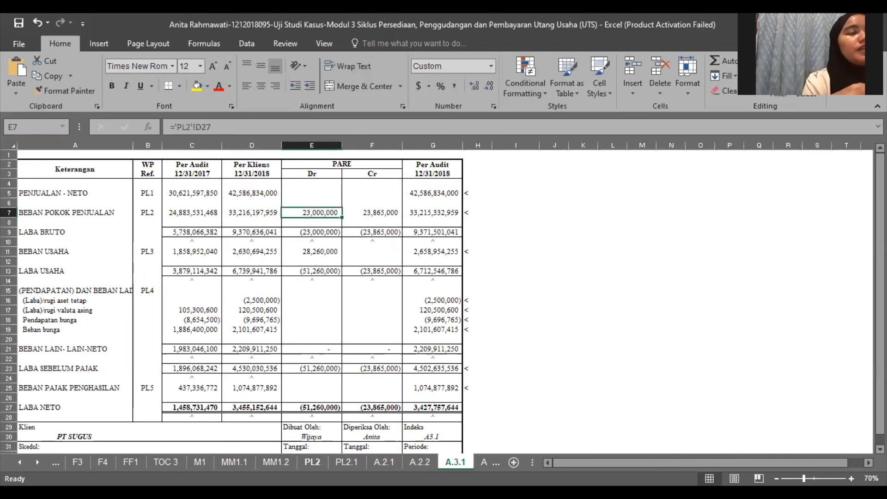
left_click(312, 462)
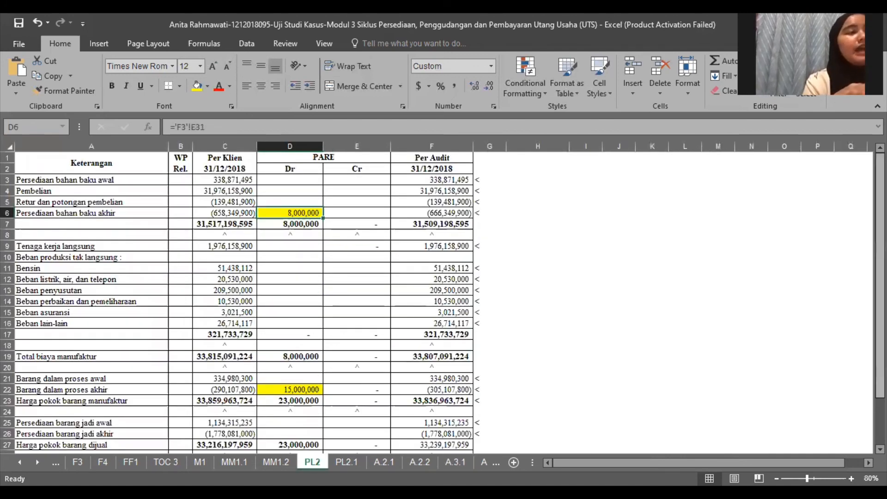
scroll(400, 390, "down", 2)
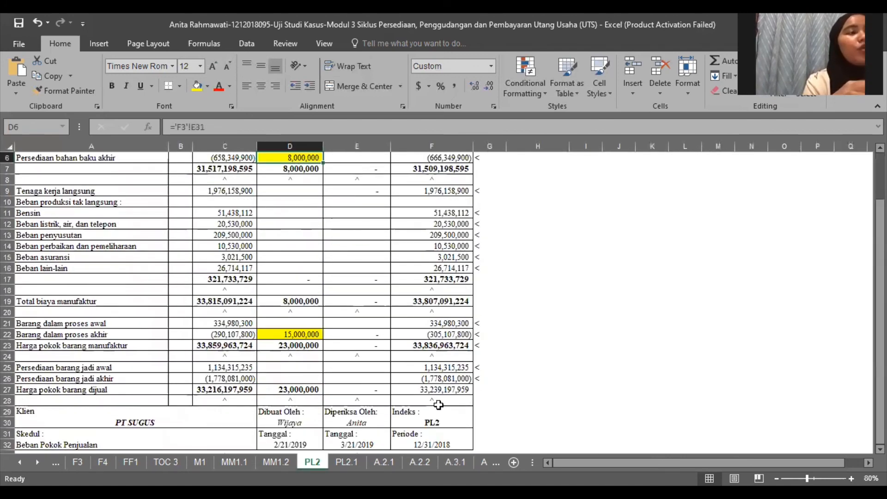
left_click(296, 388)
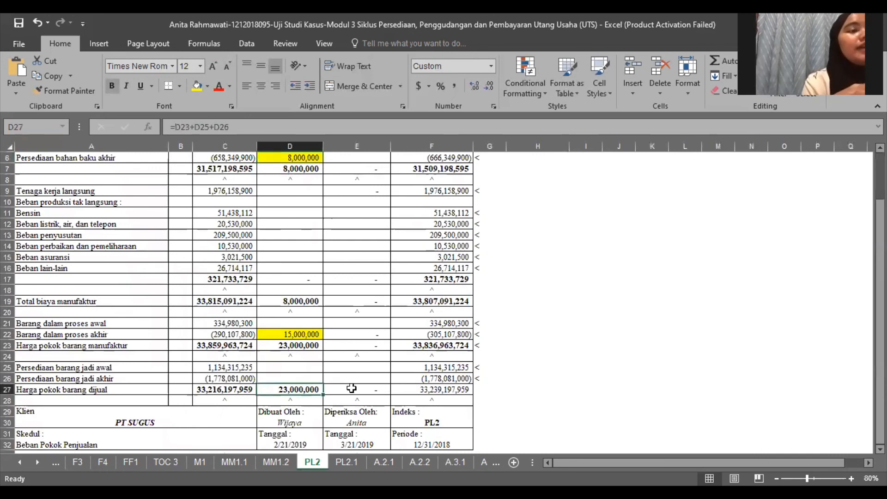
left_click(404, 391)
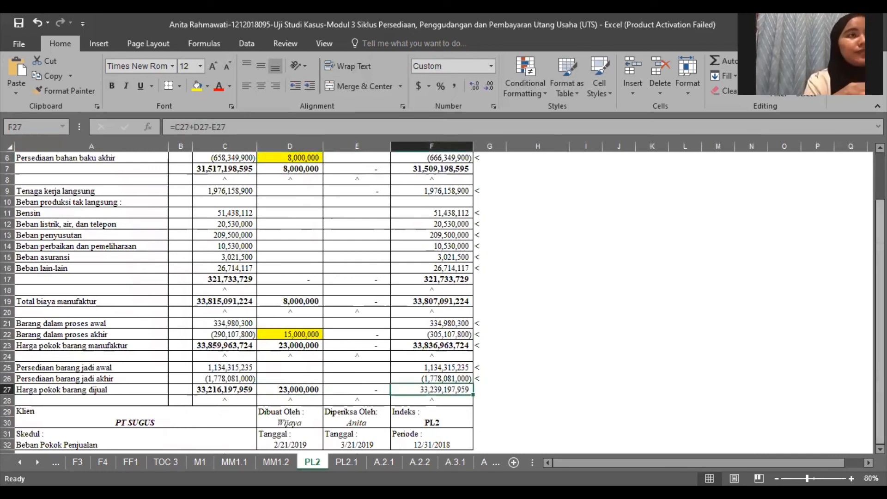
Step: Check the source formulas of PL2's debit adjustments in D6 and D22 and the audited Harga pokok barang dijual formula in F27
scroll(393, 282, "up", 2)
left_click(298, 214)
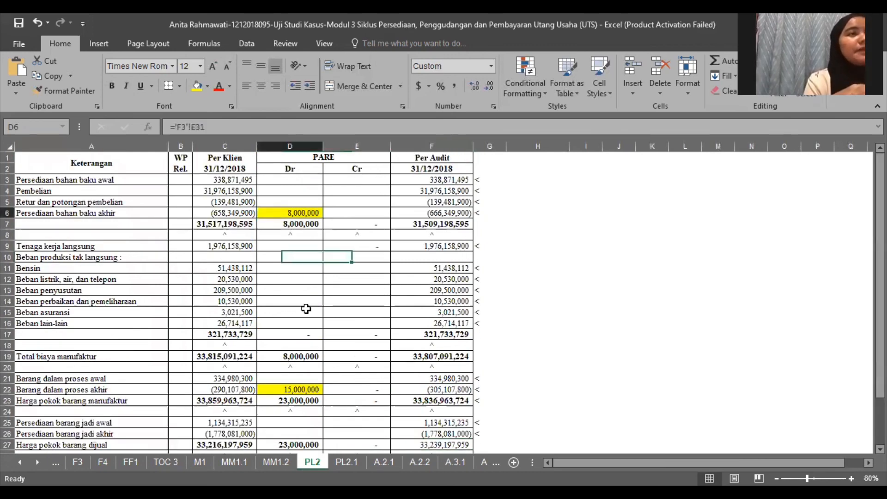
left_click(306, 392)
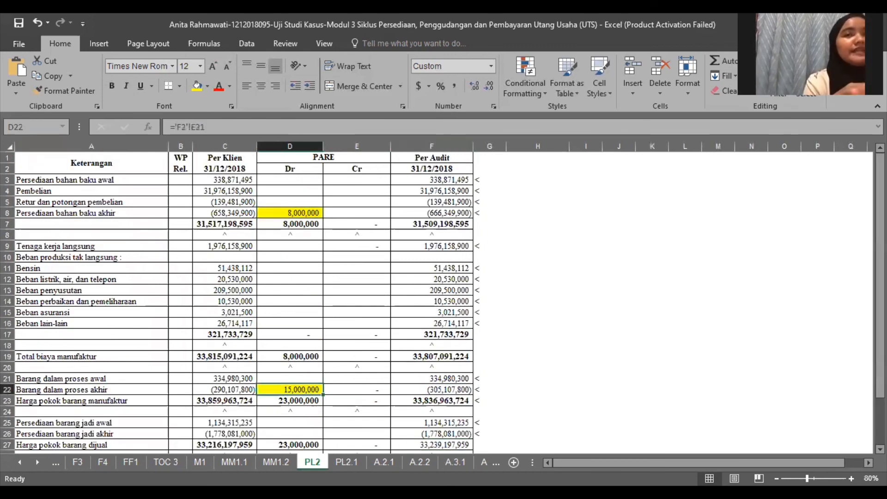
scroll(431, 323, "down", 2)
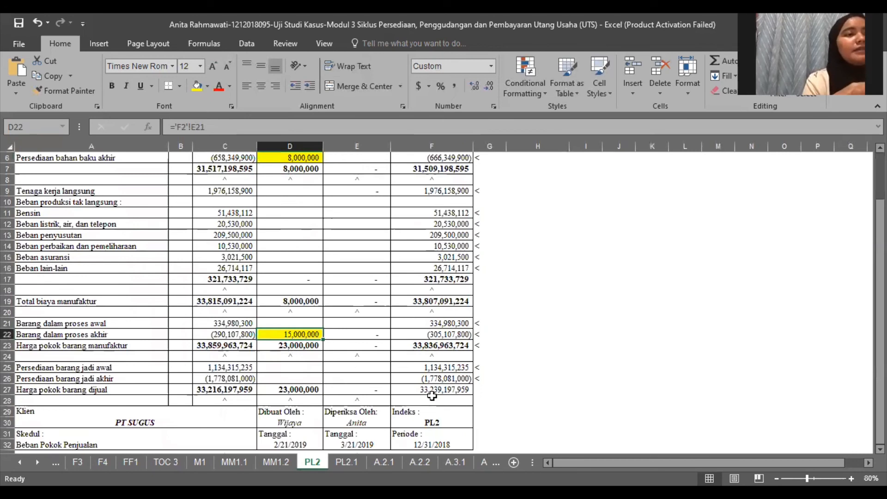
left_click(432, 397)
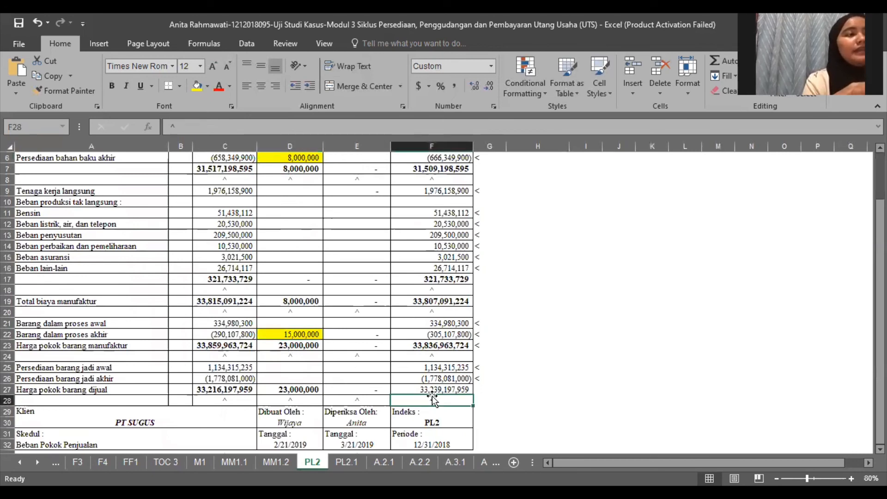
left_click(457, 391)
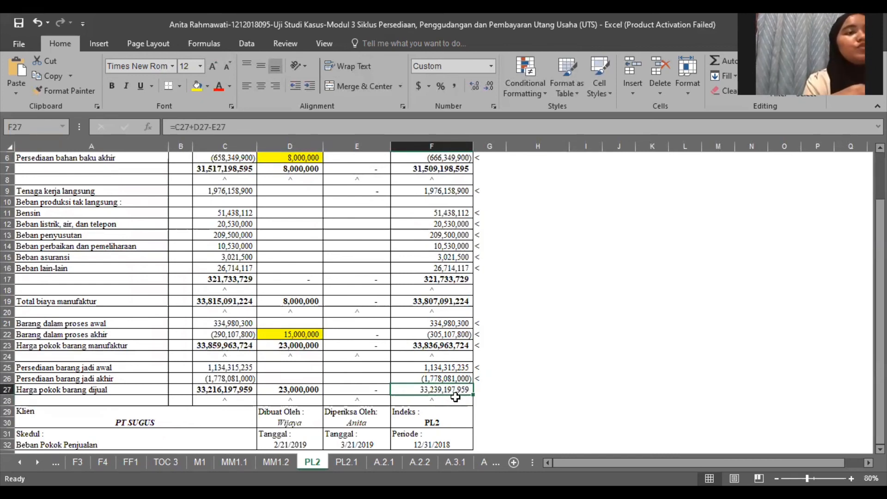
left_click(479, 392)
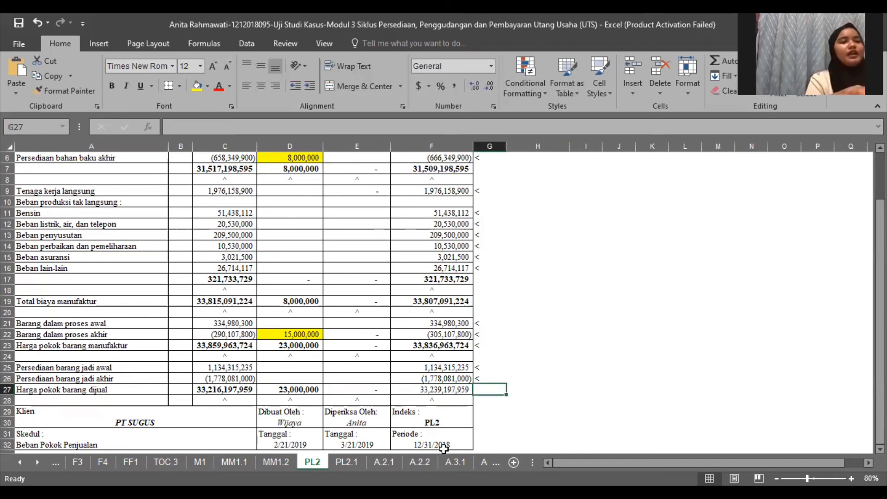
Step: Trace the Beban Pokok Penjualan credit in F7 of A.3.1 to G37 and G42 of F1 and check the audited figure formula in G7
left_click(454, 463)
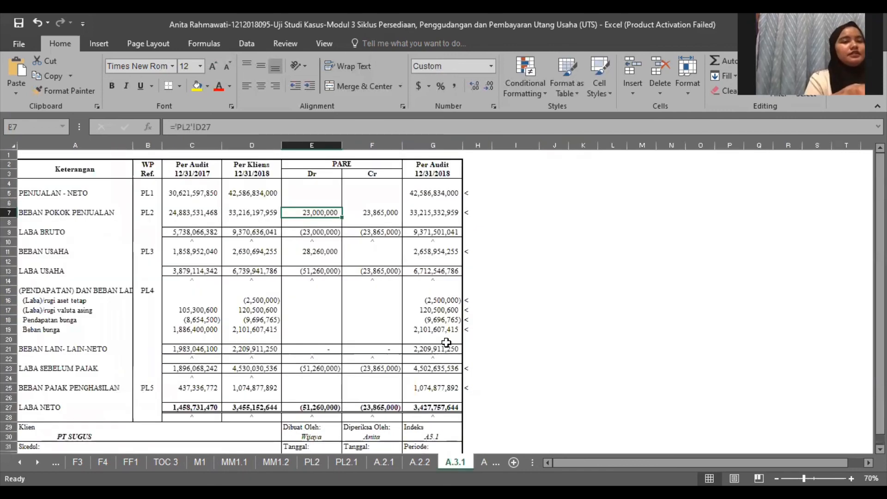
left_click(380, 213)
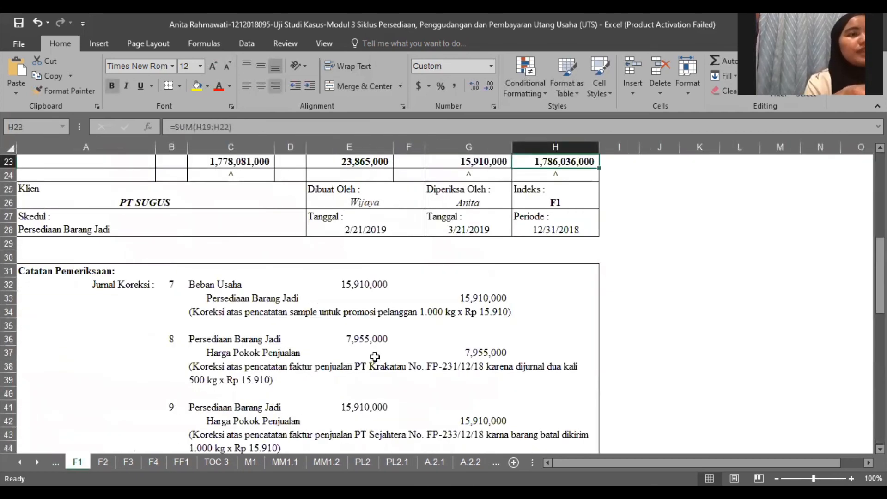
left_click(486, 352)
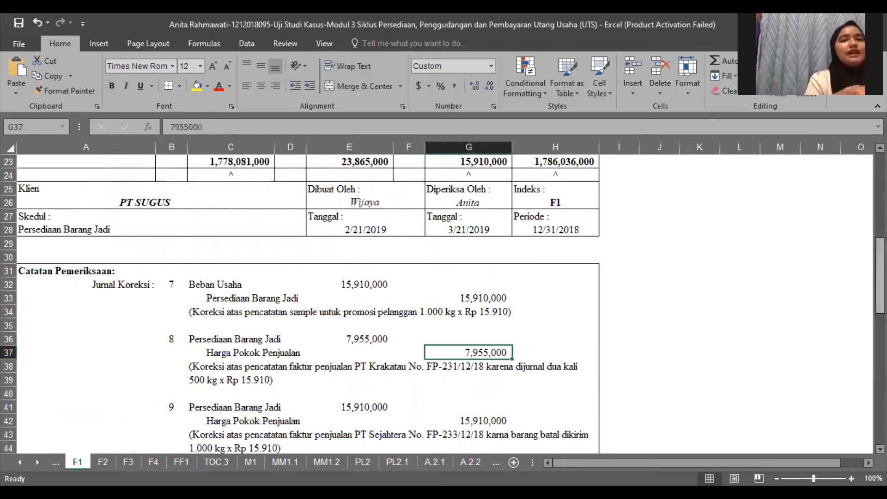
scroll(457, 268, "down", 2)
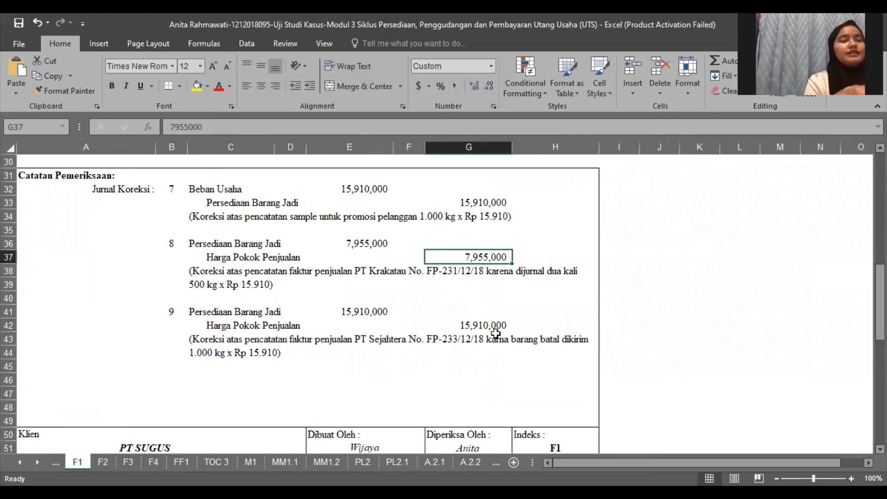
left_click(489, 461)
left_click(476, 462)
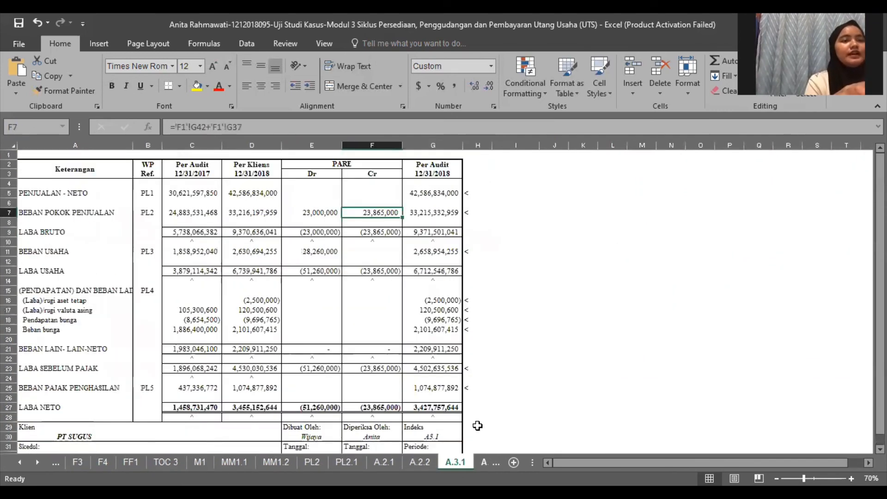
left_click(436, 214)
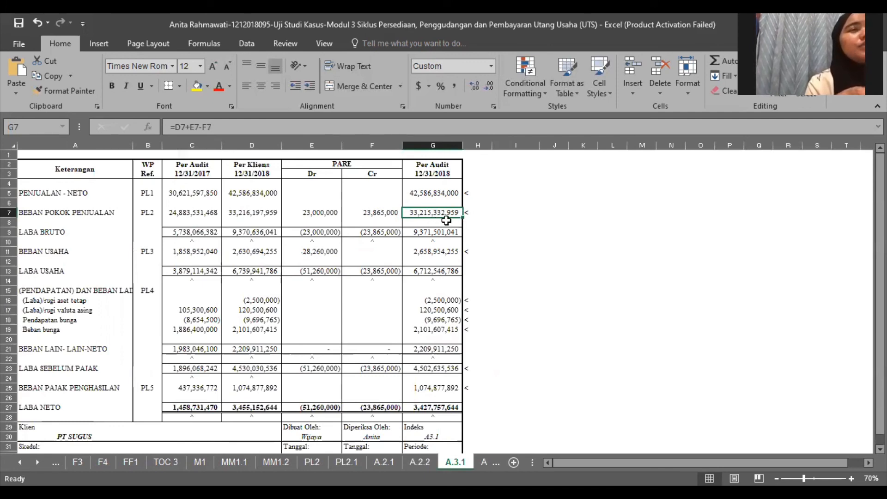
left_click(476, 213)
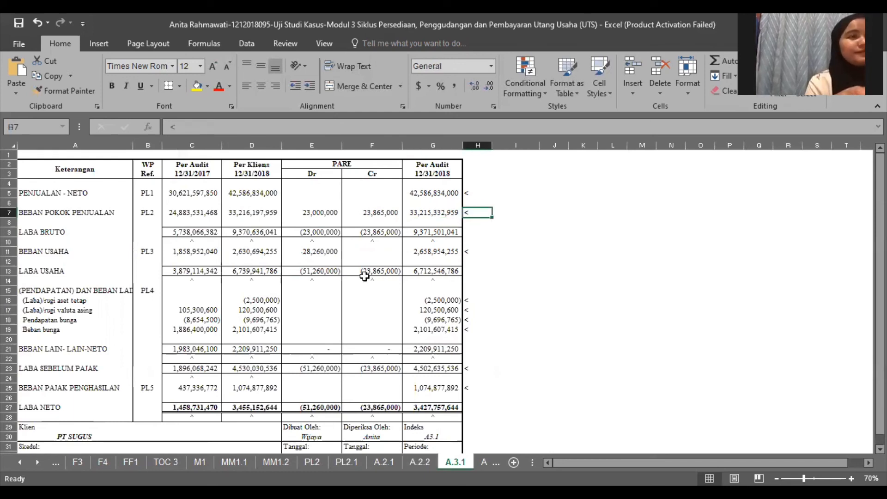
Step: Trace the Beban Usaha debit adjustment in E11 of A.3.1 to correcting journal 7 in E32 of F1
left_click(312, 254)
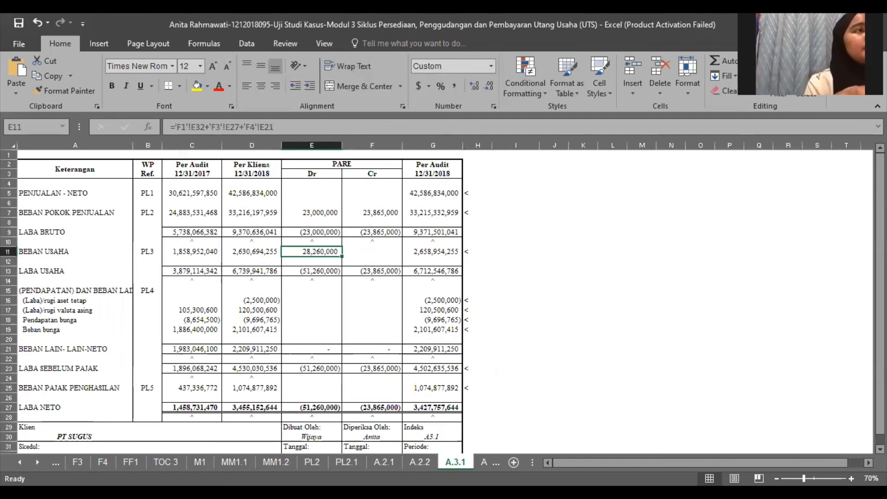
left_click(56, 462)
left_click(55, 462)
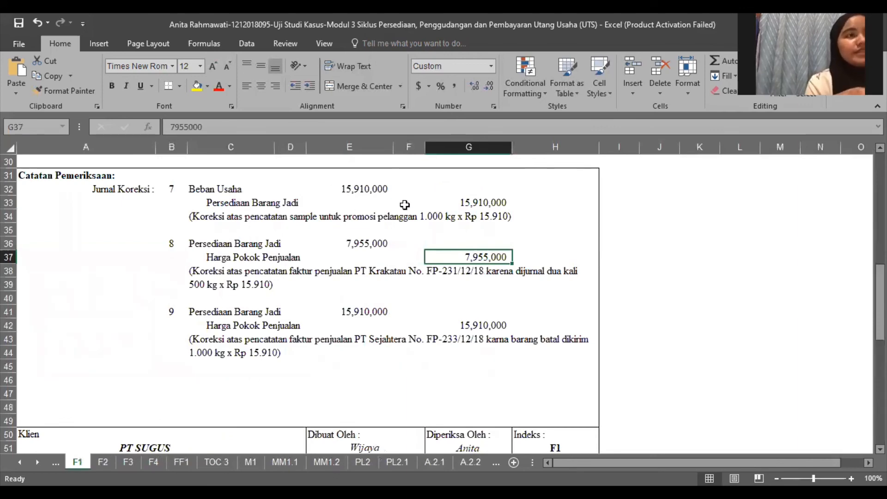
left_click(471, 462)
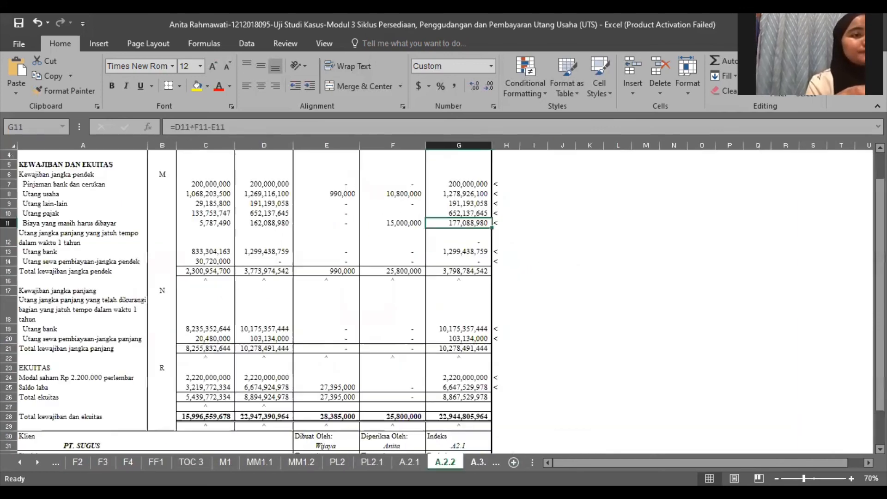
left_click(473, 458)
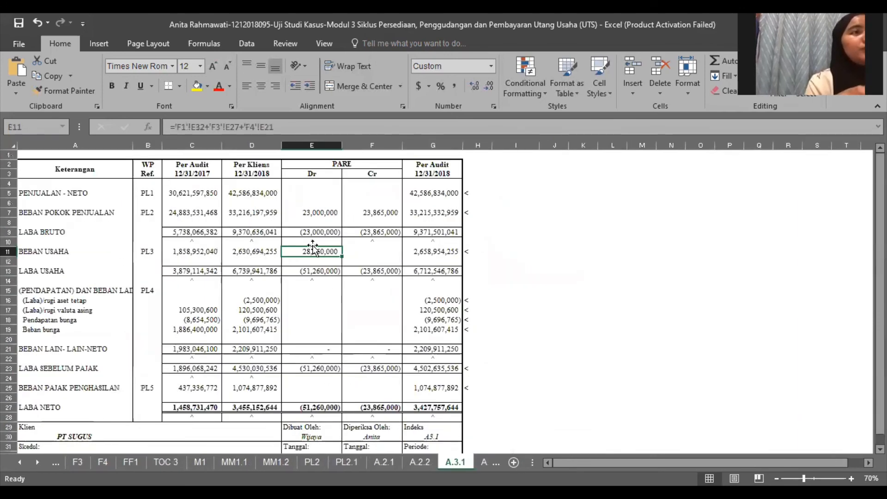
Step: Trace the Beban Usaha debit in A.3.1 to journal 11 in E27 of F3 and read its Polyvinyl correction note in C29
left_click(77, 461)
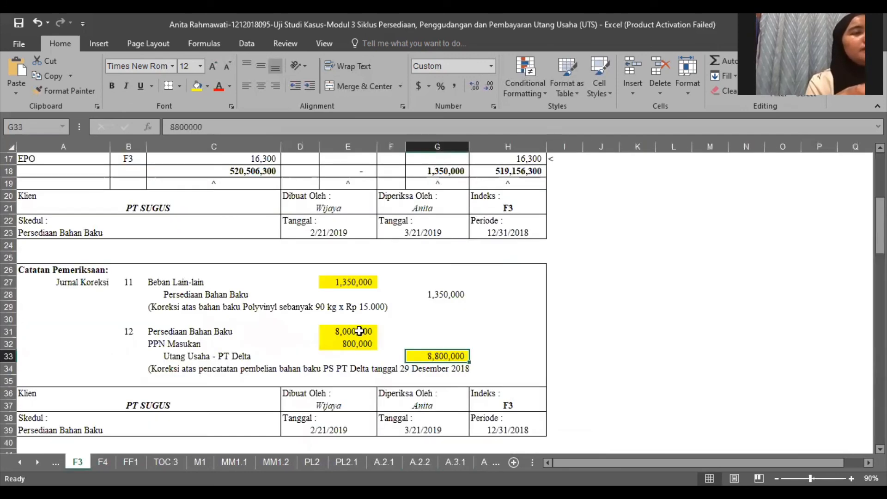
left_click(343, 283)
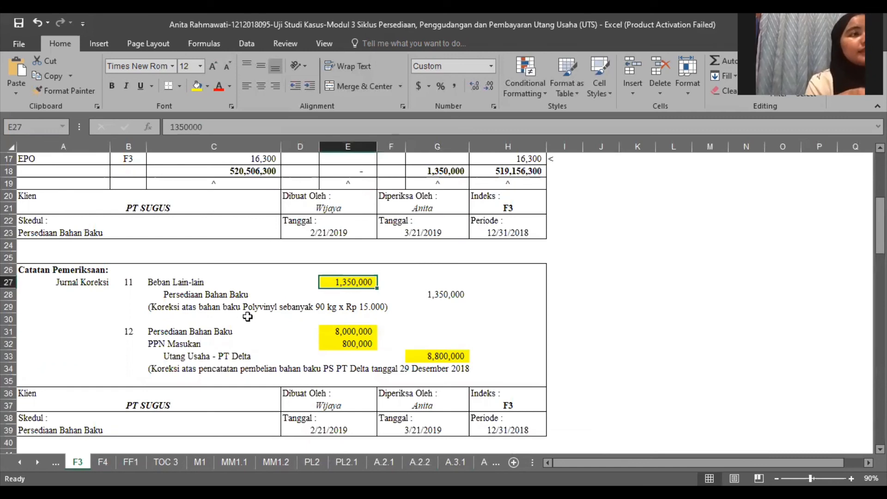
left_click(230, 312)
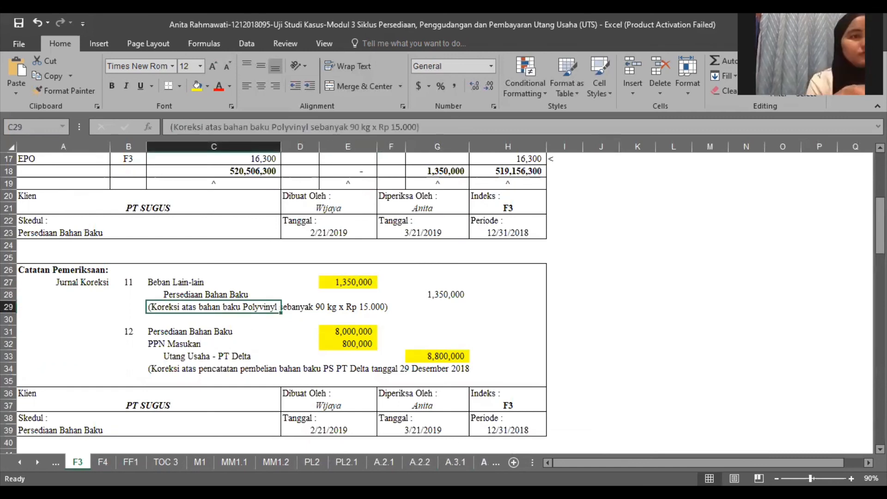
left_click(483, 462)
left_click(424, 466)
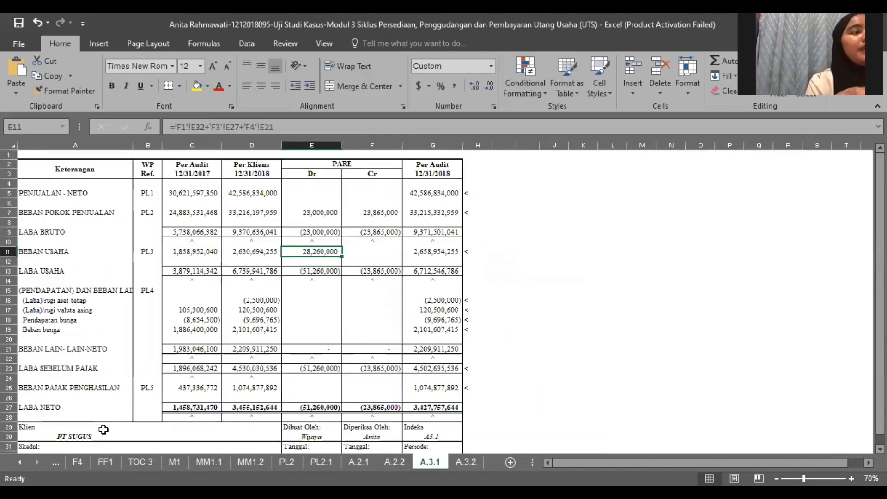
Step: Trace the remaining Beban Usaha debit in A.3.1 to the Beban Lain-lain entry of journal 13 in E21 of F4
left_click(79, 461)
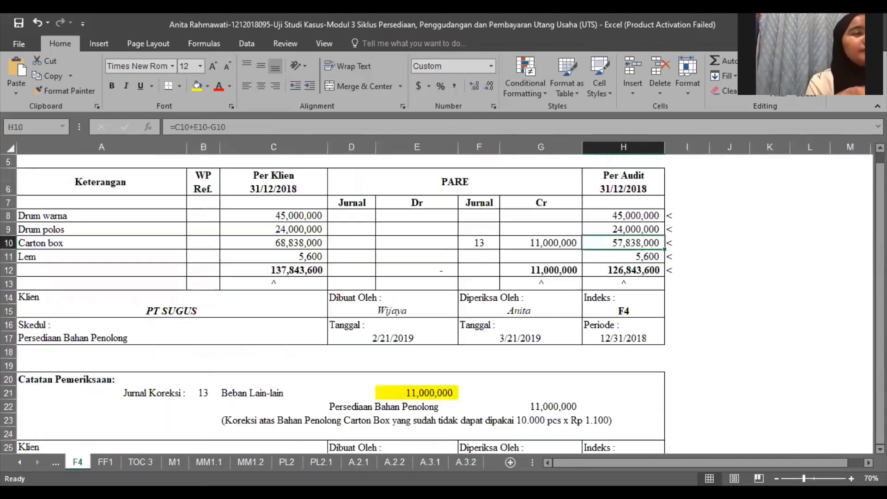
left_click(413, 394)
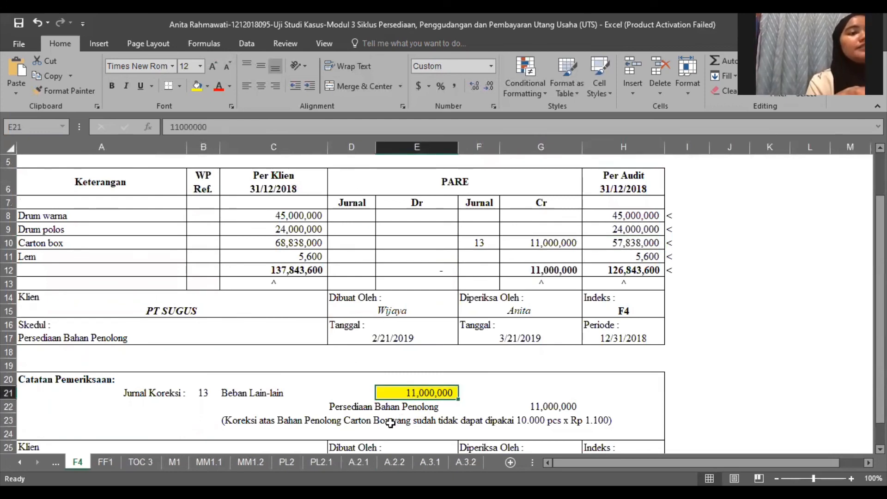
left_click(430, 462)
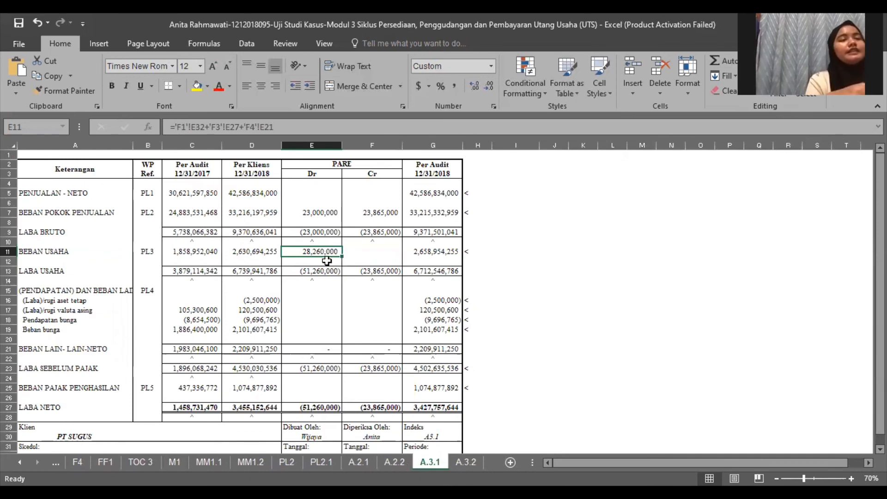
Step: Check the audited Beban Usaha formula in G11 and the audited Laba Neto formula in G27 of A.3.1
left_click(371, 254)
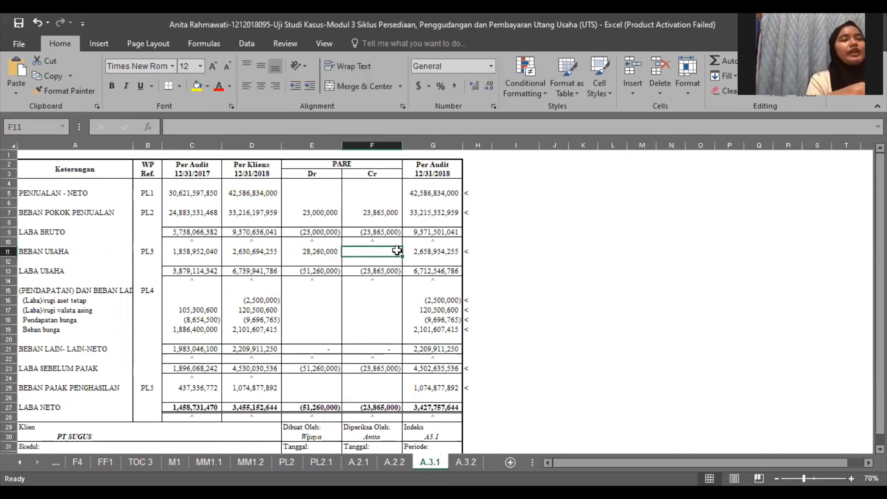
left_click(421, 251)
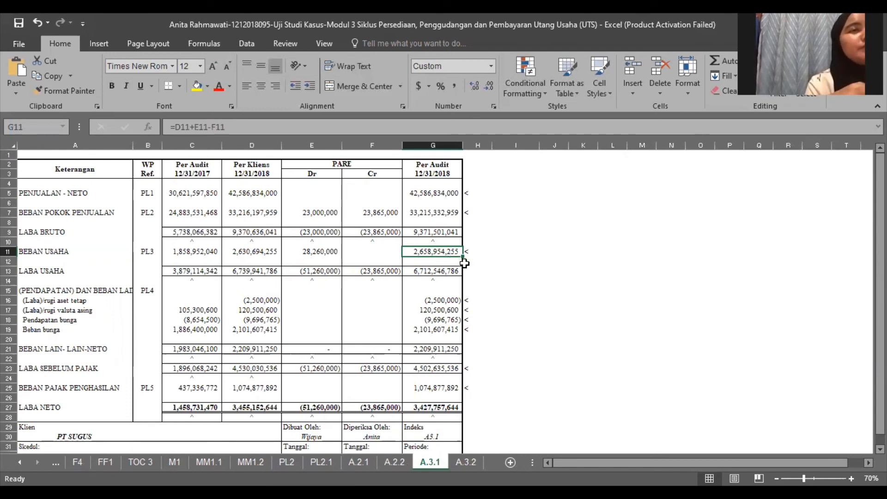
left_click(486, 272)
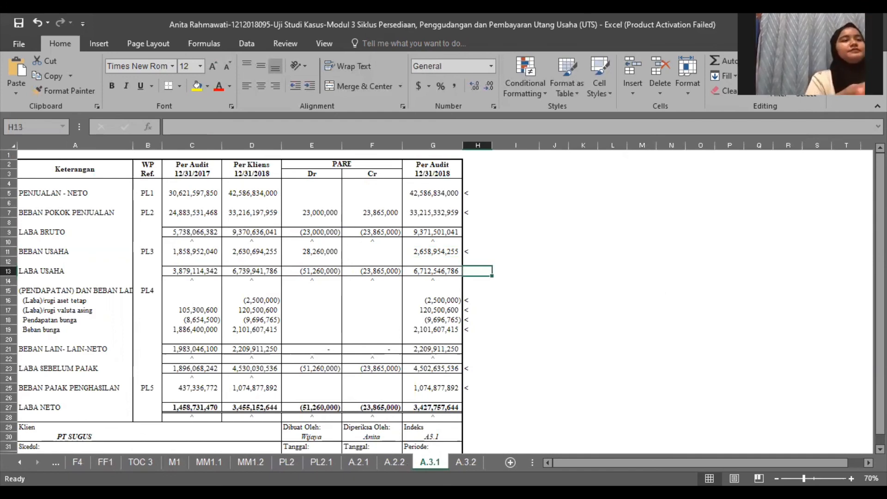
scroll(865, 337, "down", 1)
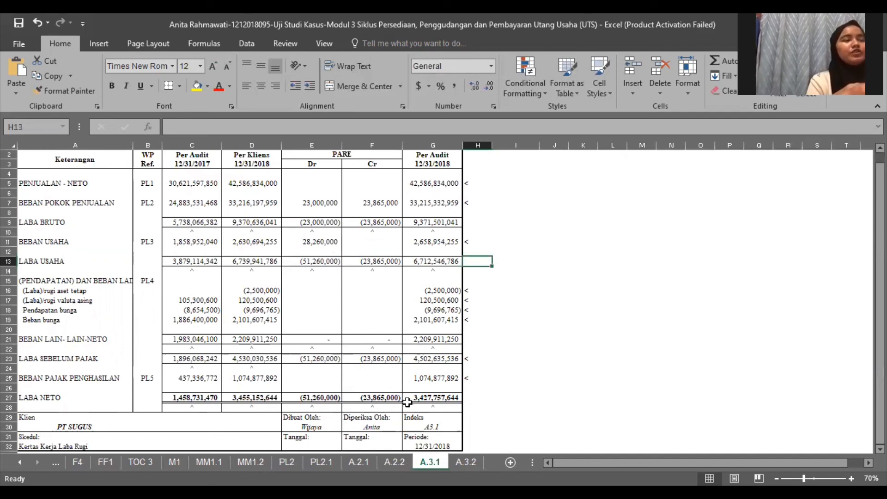
left_click(432, 398)
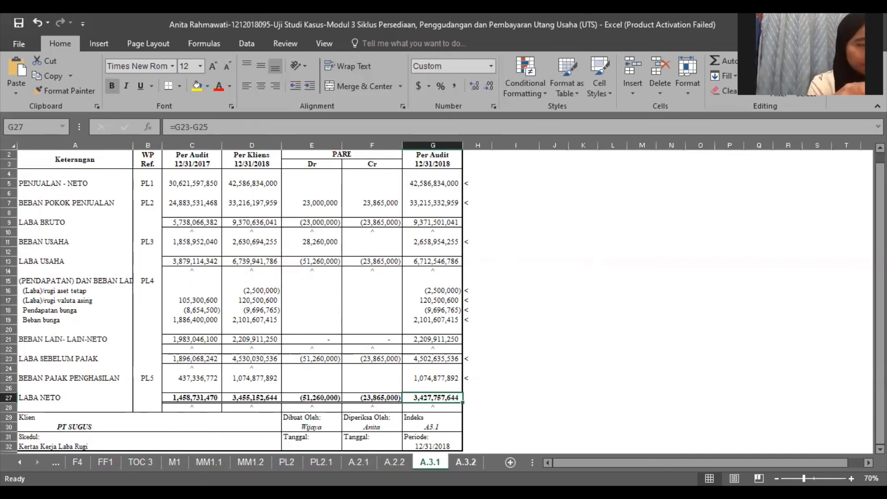
Step: Examine the Laba Tahun Berjalan row in A.3.2, checking the debit adjustment in E7 and the audited figure formula in G7
left_click(461, 457)
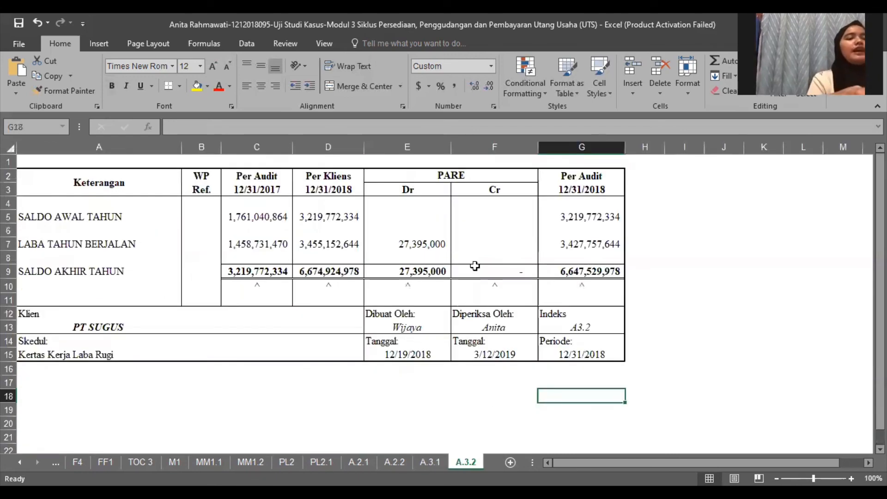
left_click(413, 255)
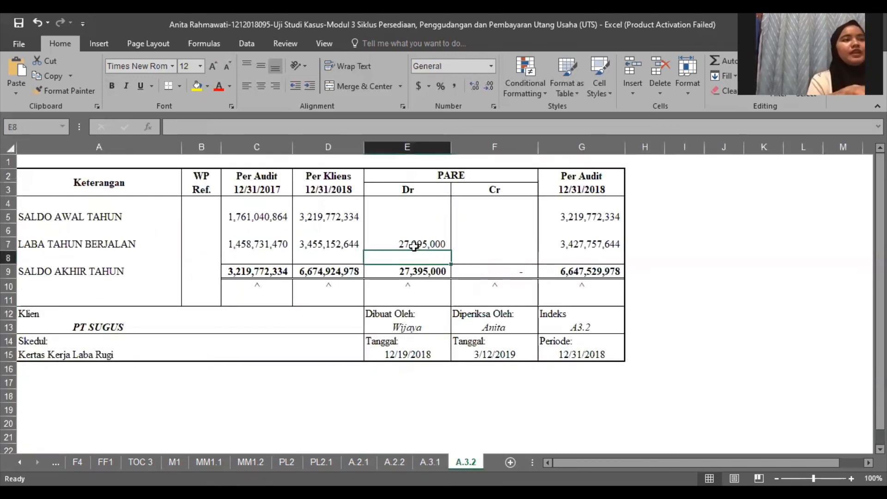
left_click(412, 245)
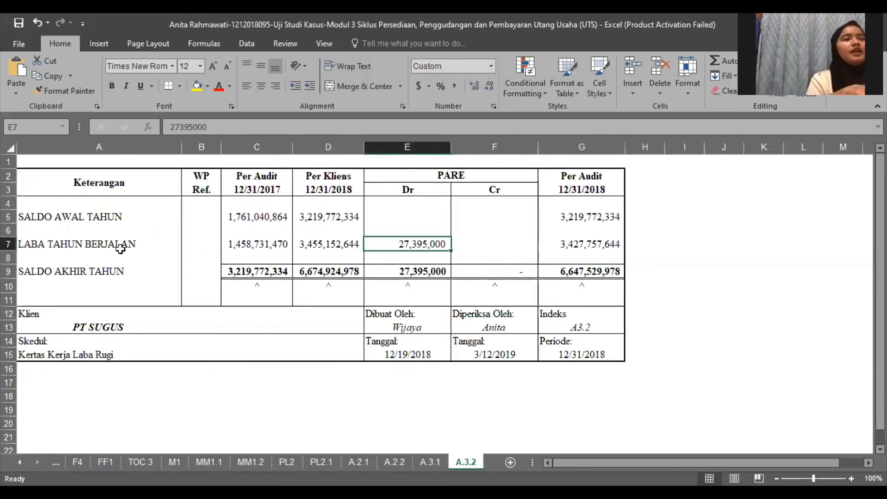
left_click(9, 243)
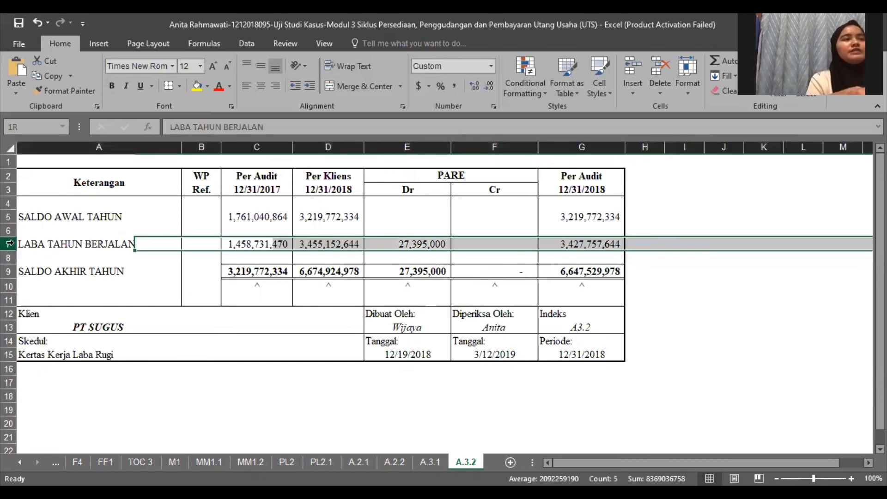
left_click(425, 244)
left_click(578, 242)
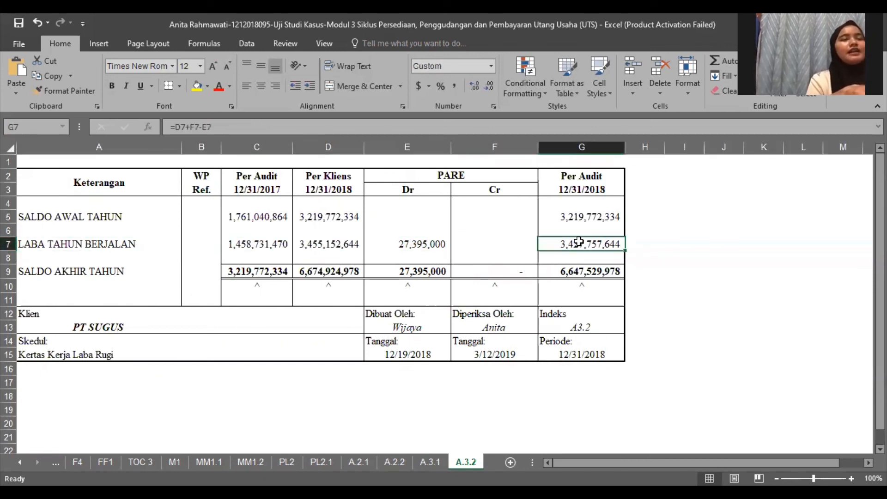
left_click(437, 243)
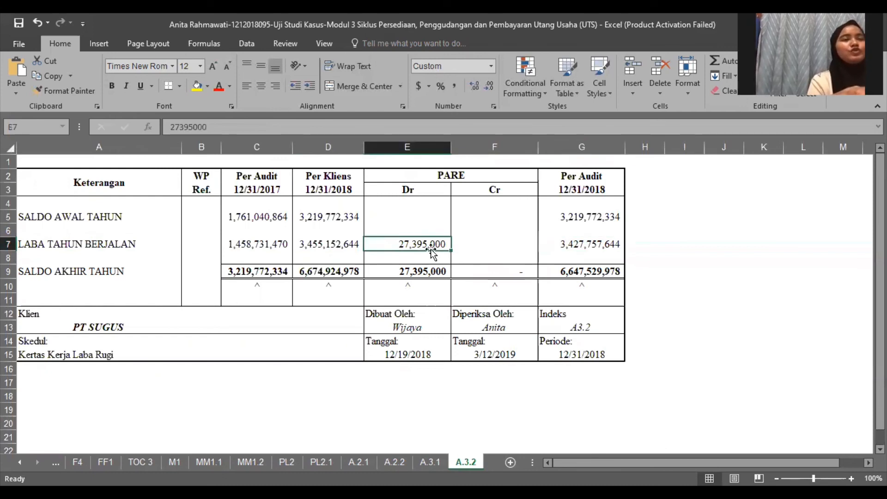
left_click(566, 244)
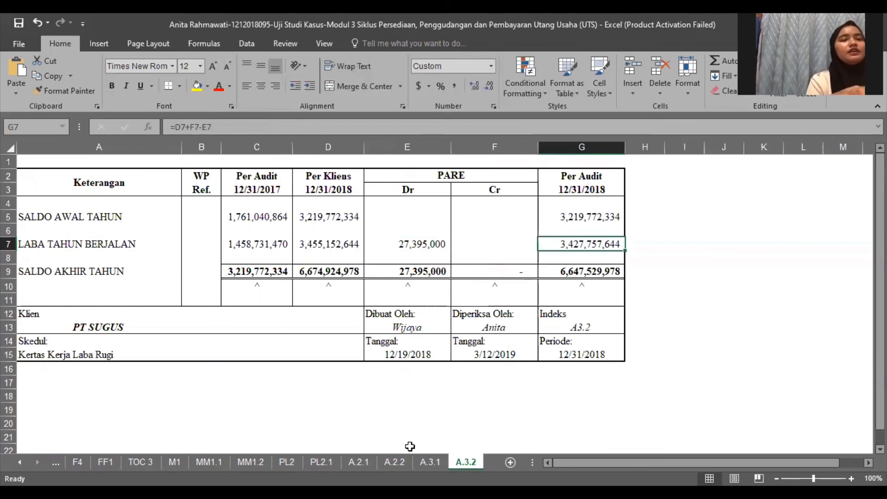
Step: Compare audited Laba Neto in G27 of A.3.1 with audited Laba Tahun Berjalan in G7 of A.3.2, checking the client figure in D7
left_click(430, 462)
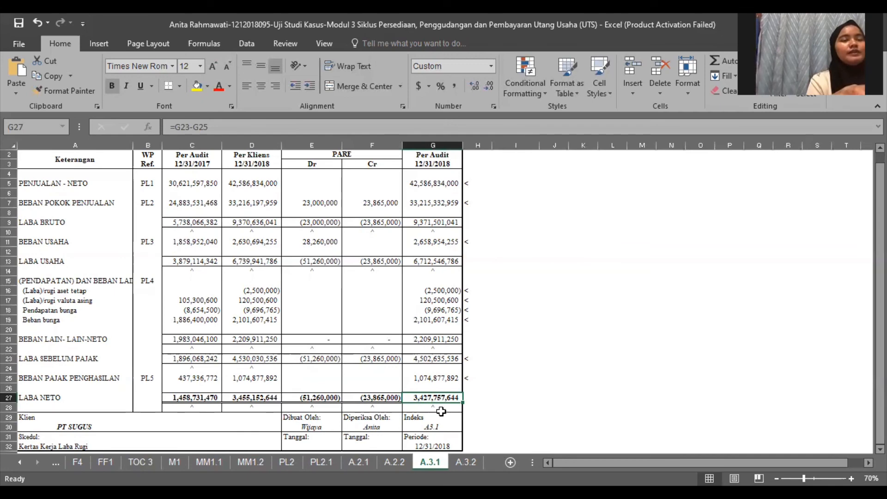
key("ctrl+Page_Down")
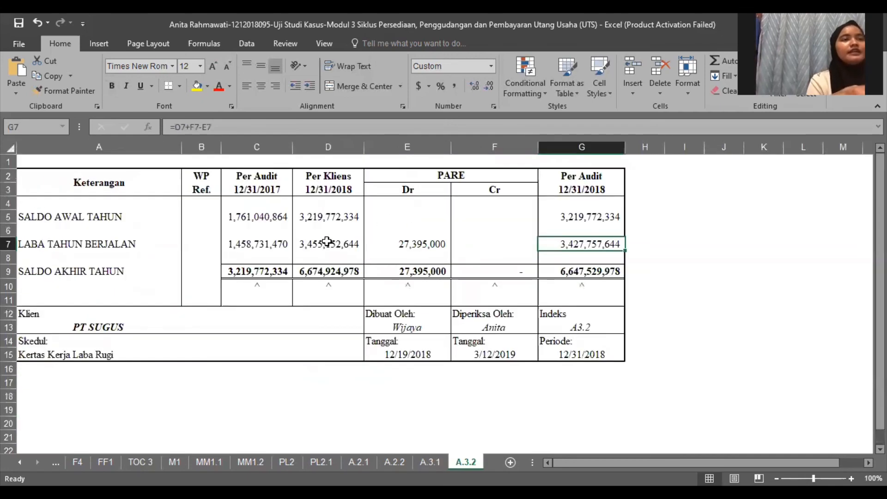
left_click(326, 242)
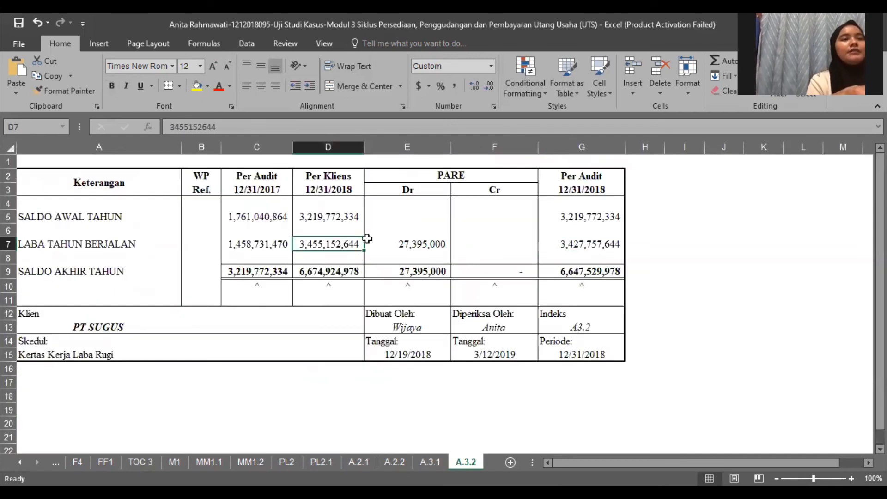
left_click(562, 243)
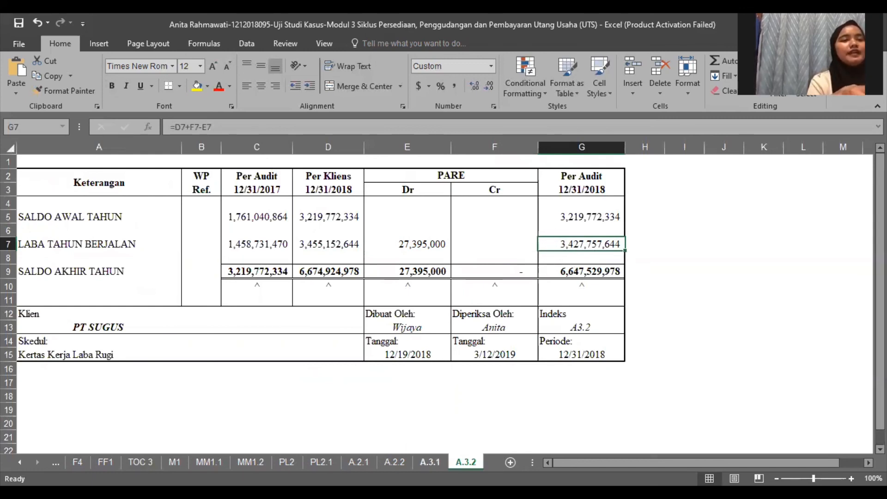
left_click(430, 462)
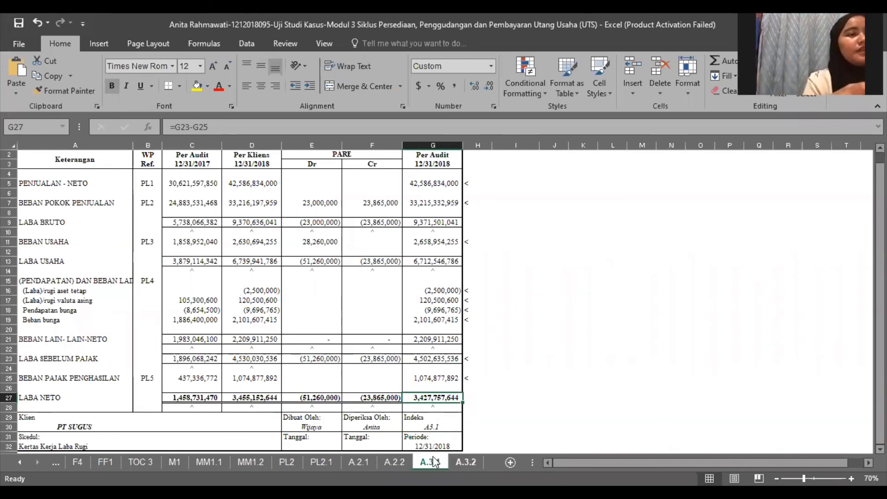
Step: Compare audited Total aset in A.2.1 with audited Total kewajiban dan ekuitas in G28 of A.2.2
left_click(395, 461)
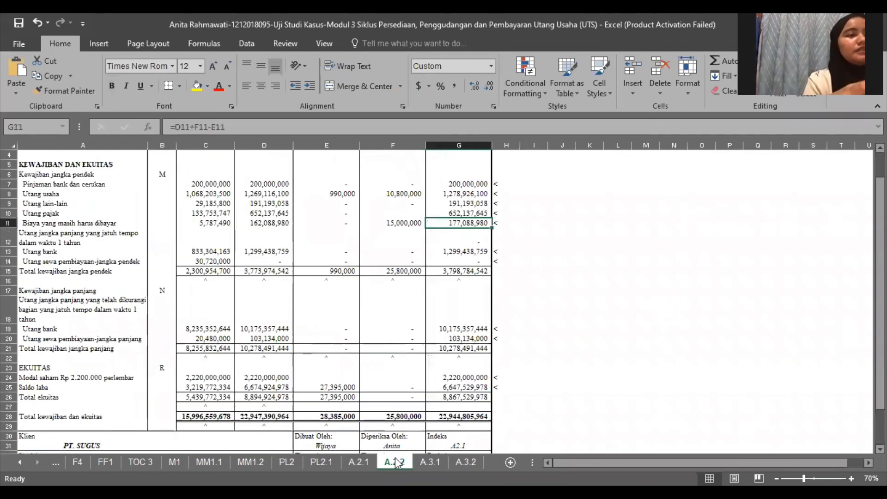
left_click(370, 459)
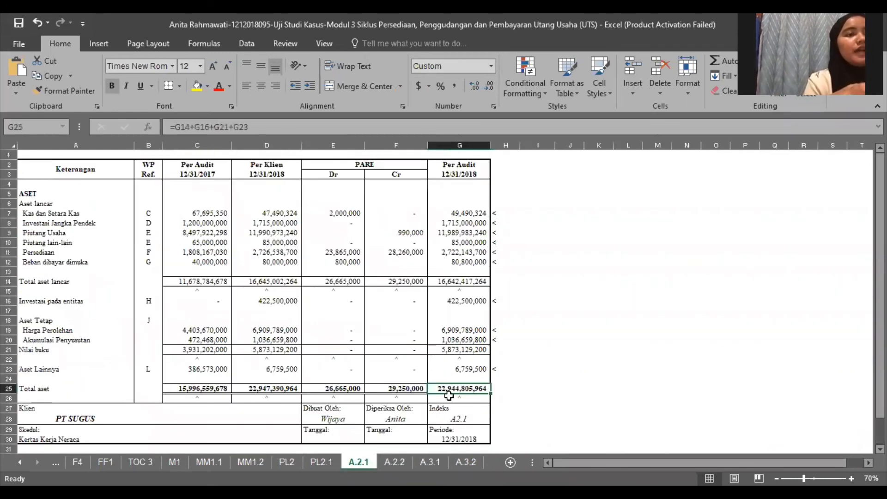
left_click(394, 461)
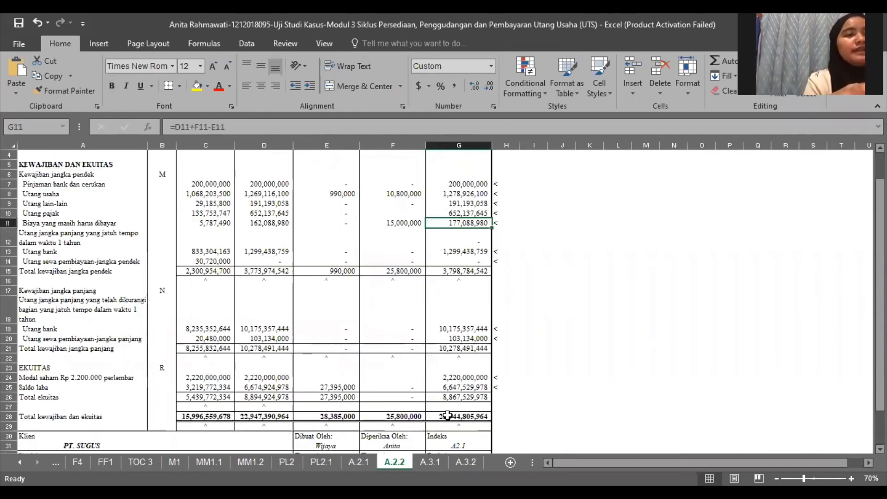
left_click(448, 415)
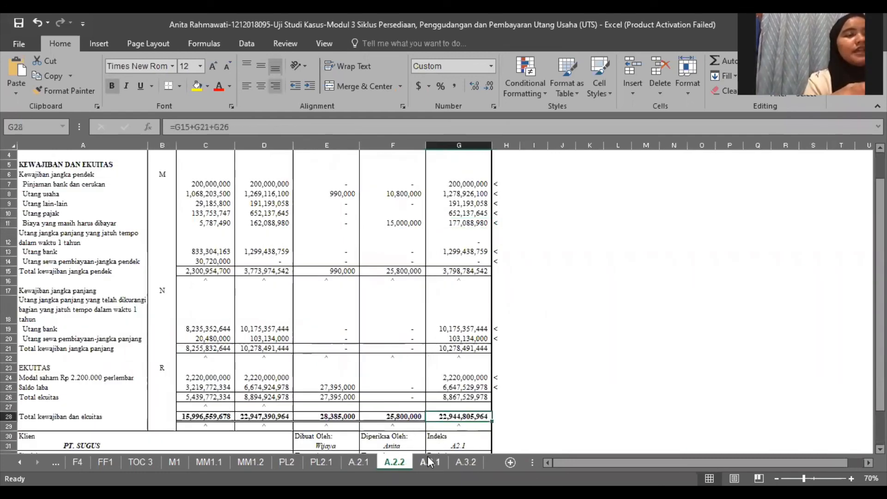
Step: Go back through the earlier working papers, past Prosedur Audit, to the purchases and payables questionnaire in the ICQ sheet
left_click(55, 462)
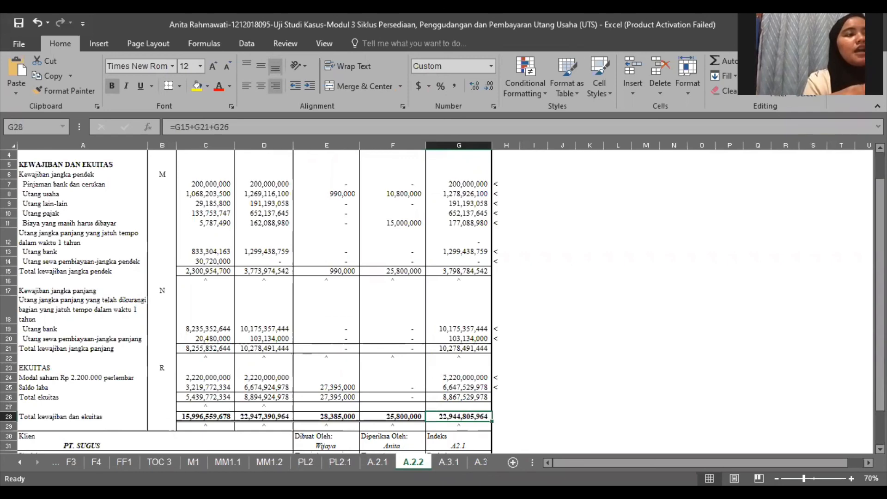
left_click(55, 463)
left_click(55, 462)
left_click(56, 463)
left_click(56, 463)
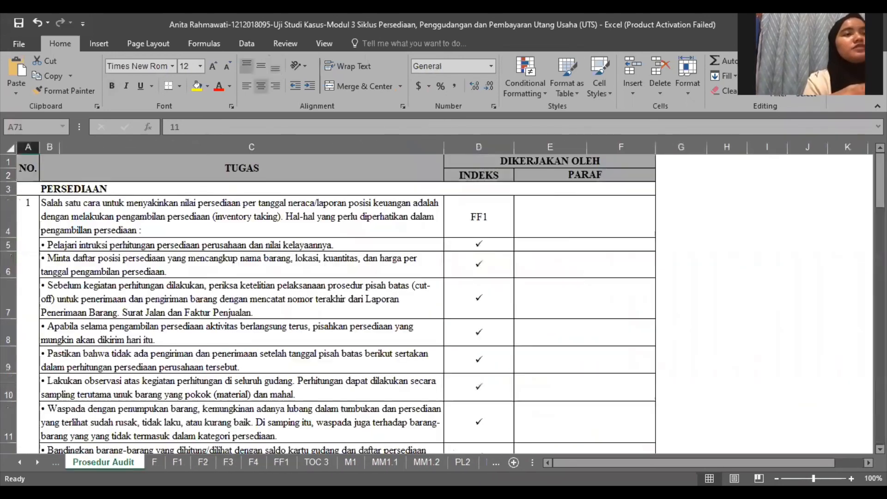
left_click(56, 462)
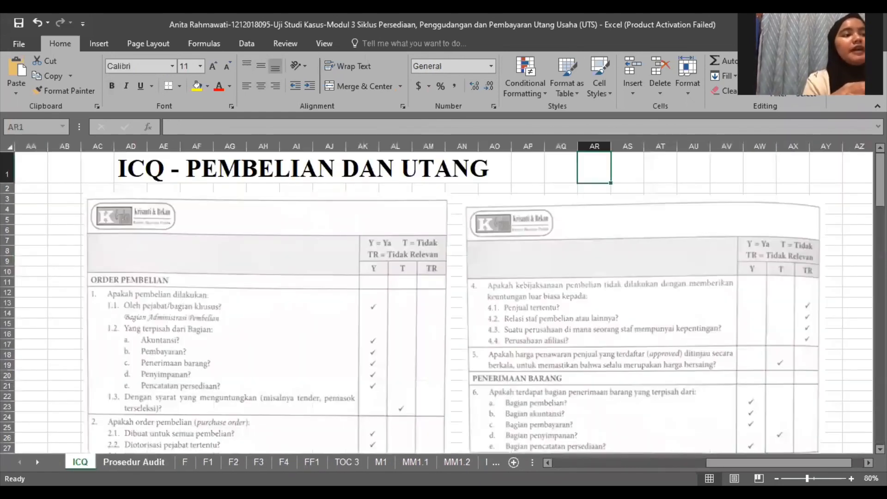